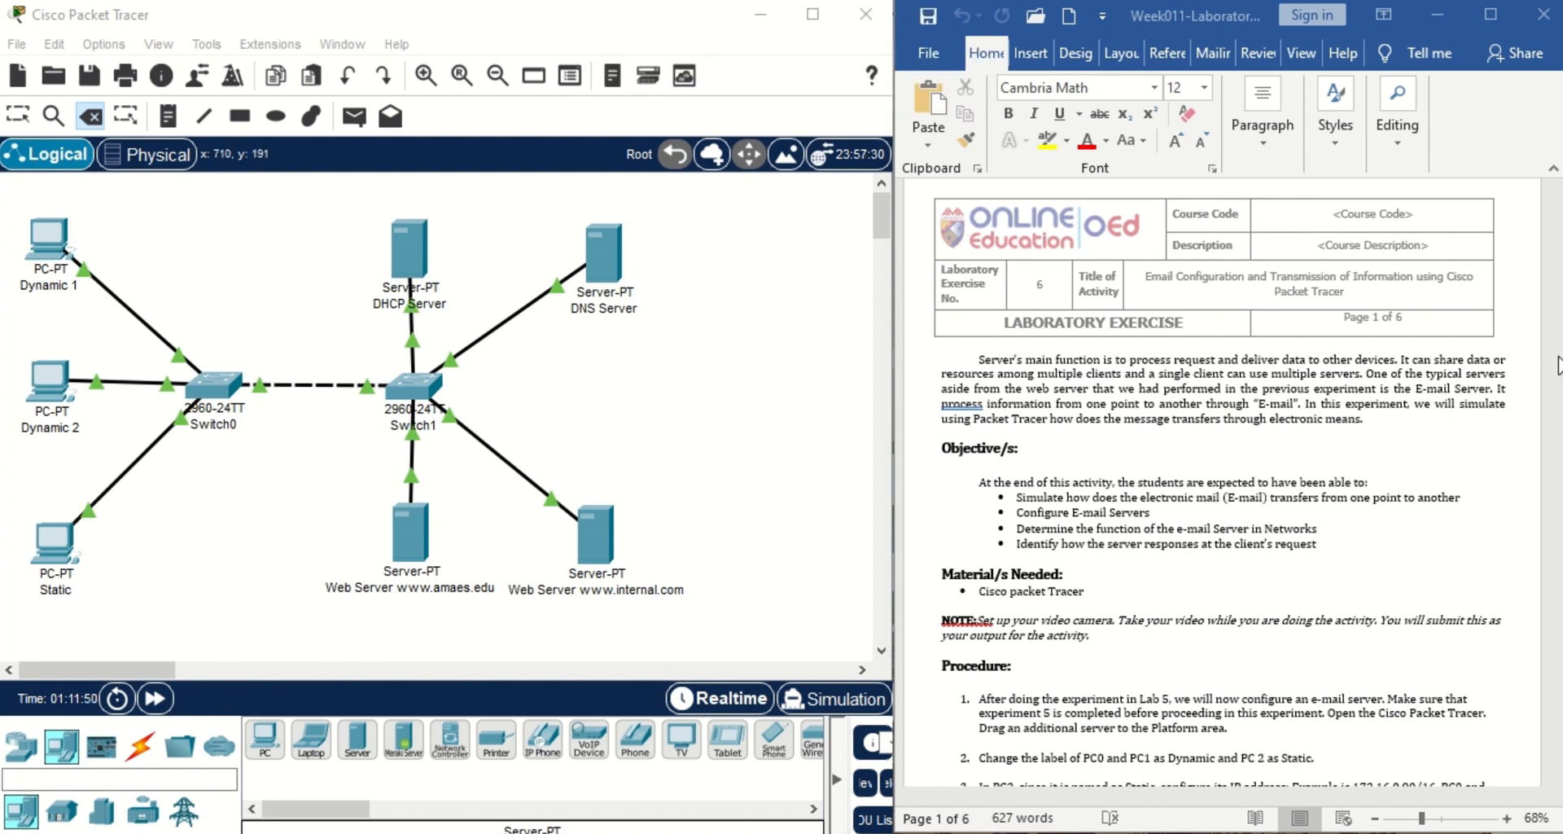
Scroll the Word lab sheet down until its Procedure steps are visible.
click(1557, 259)
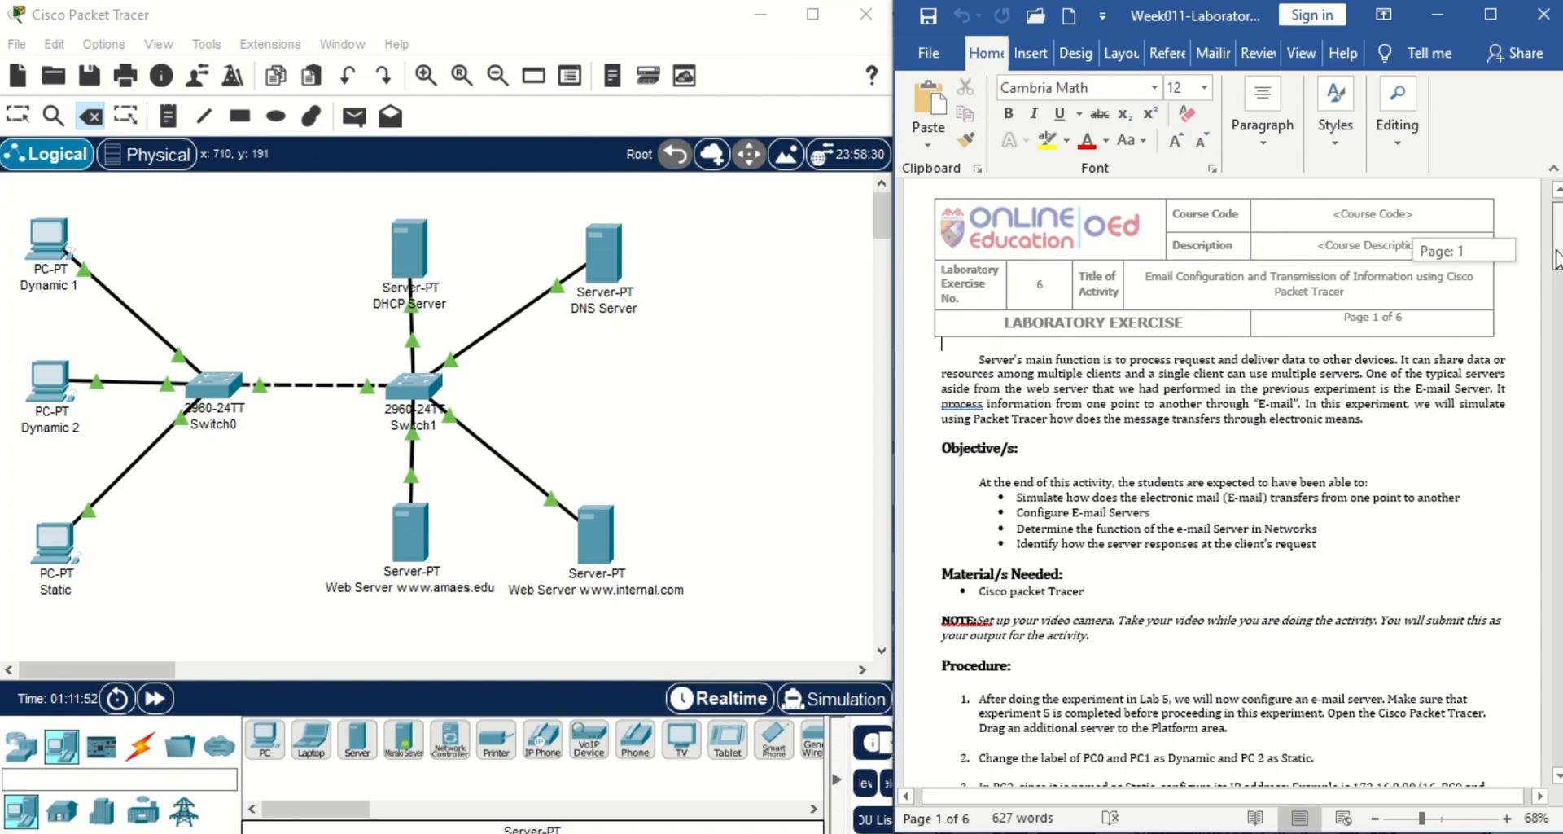
drag(1557, 259, 1557, 297)
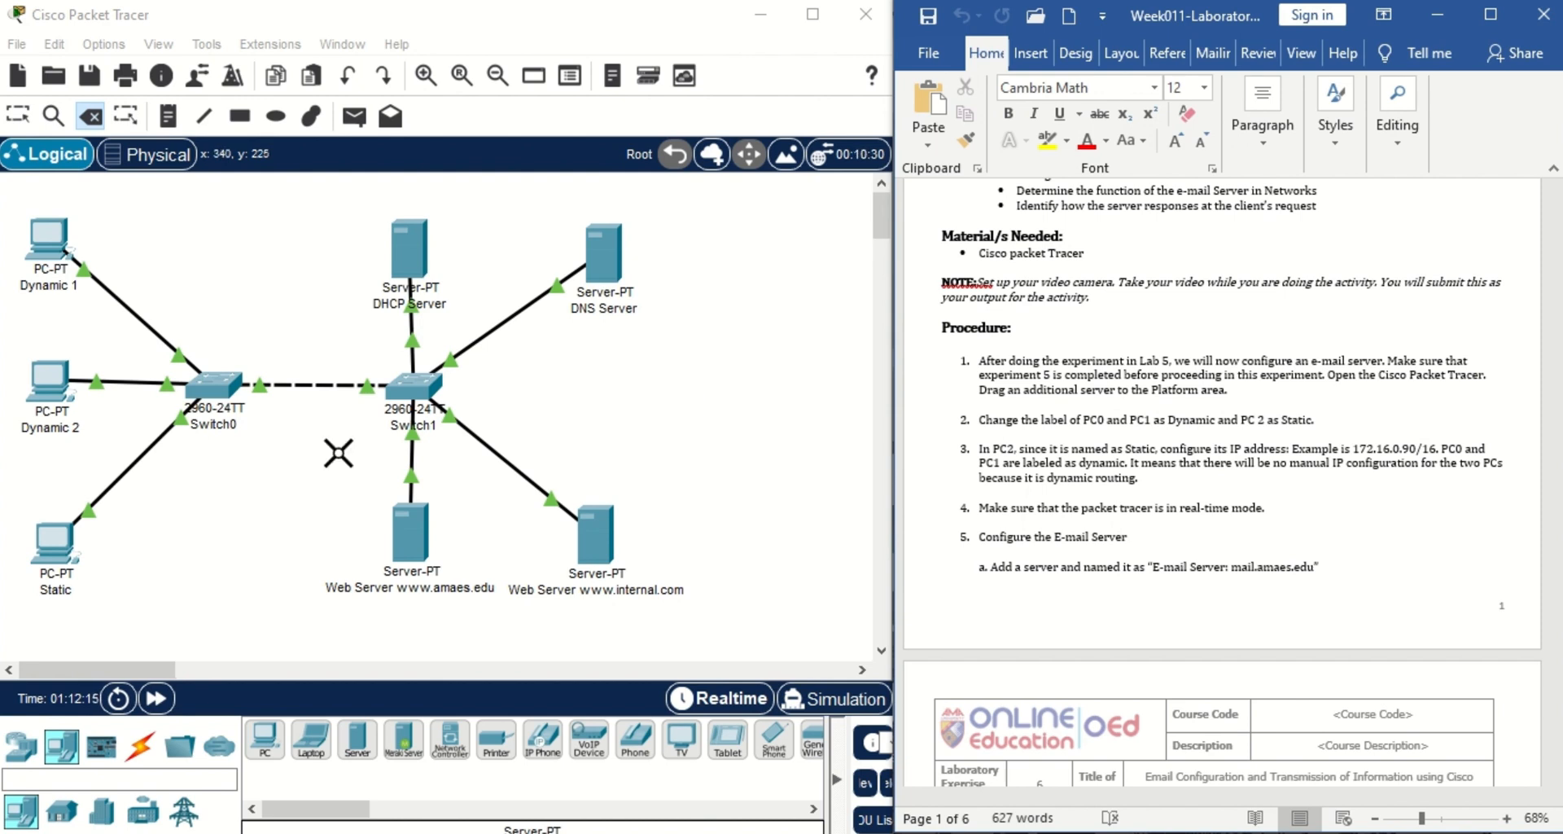
Place a new server right of Switch1, review the Static PC's settings, and switch to Realtime.
click(357, 739)
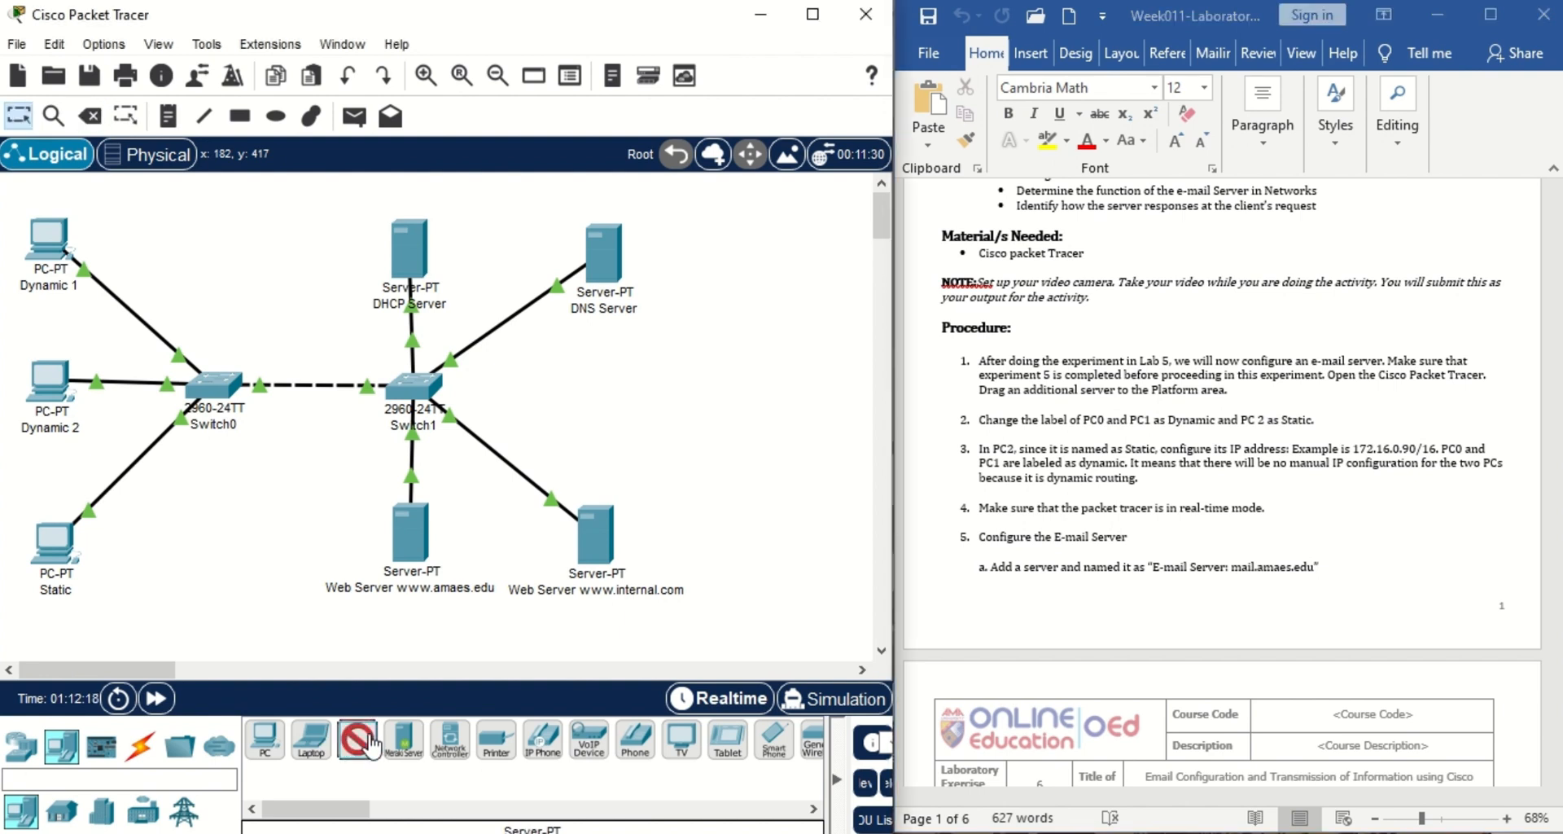
click(649, 401)
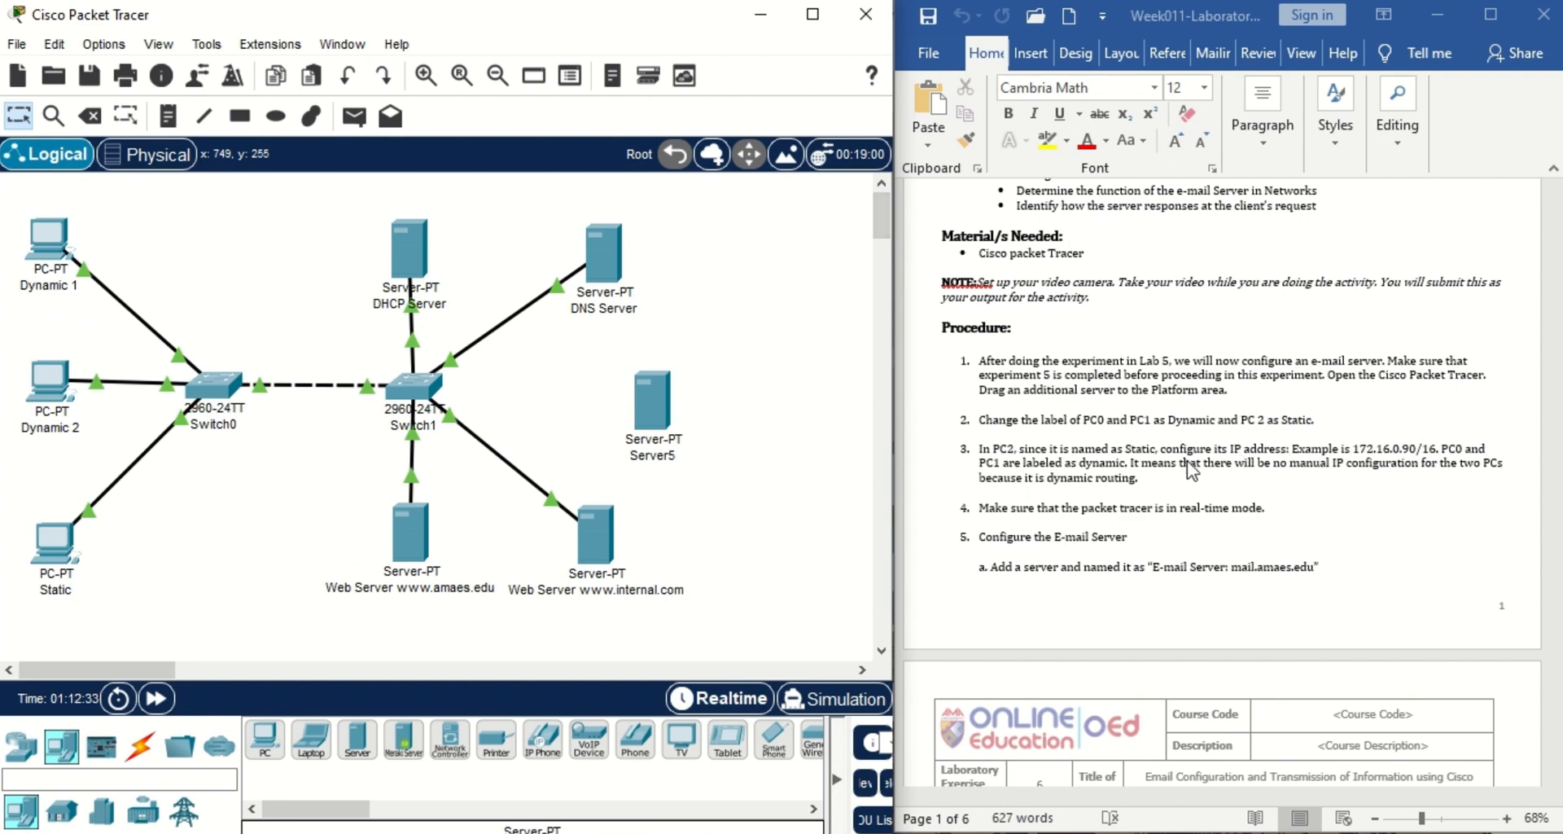
click(52, 562)
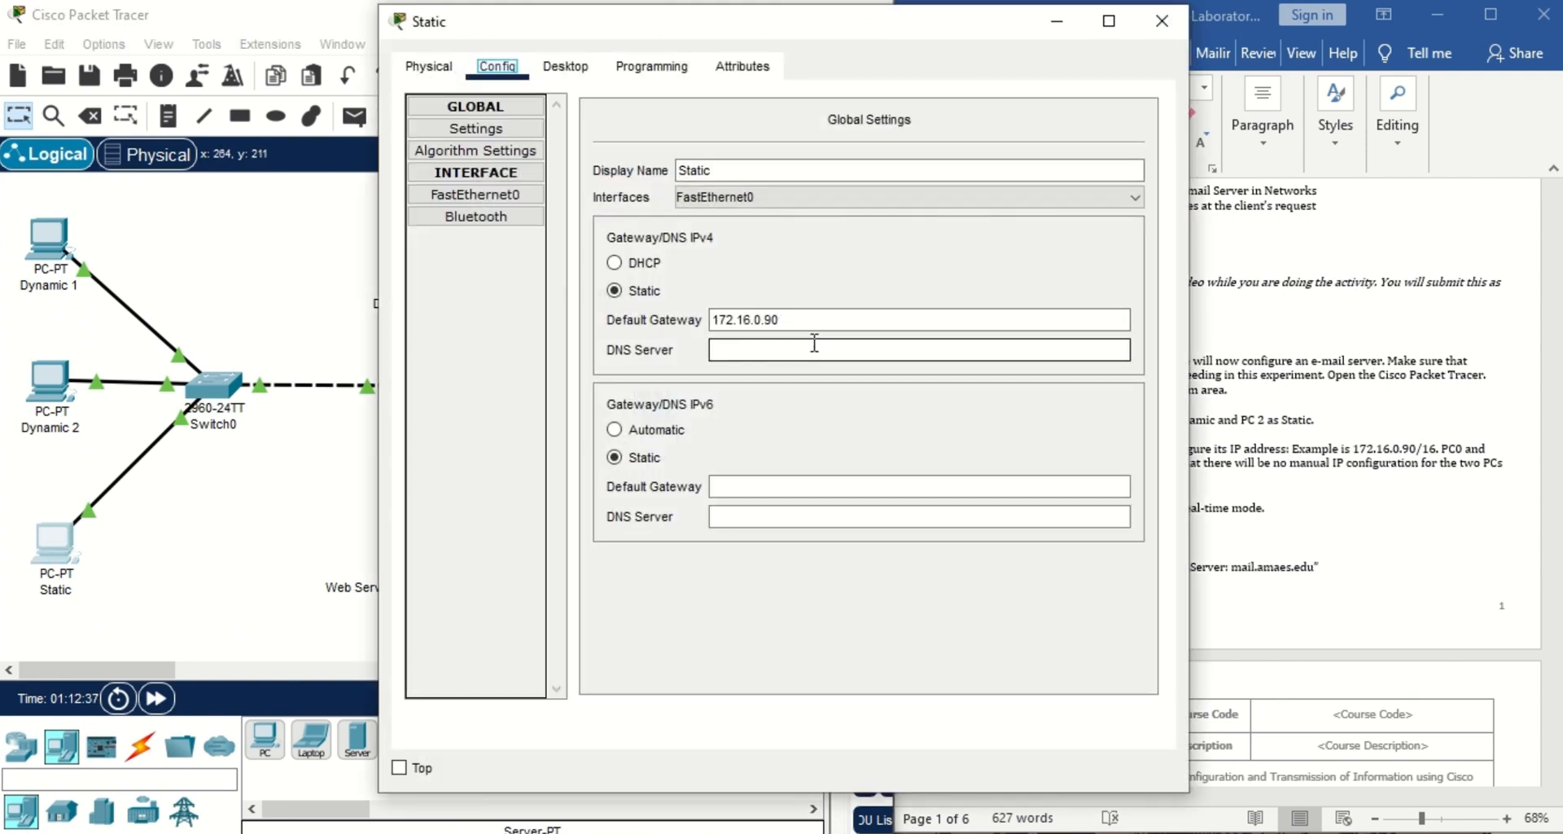
click(1162, 23)
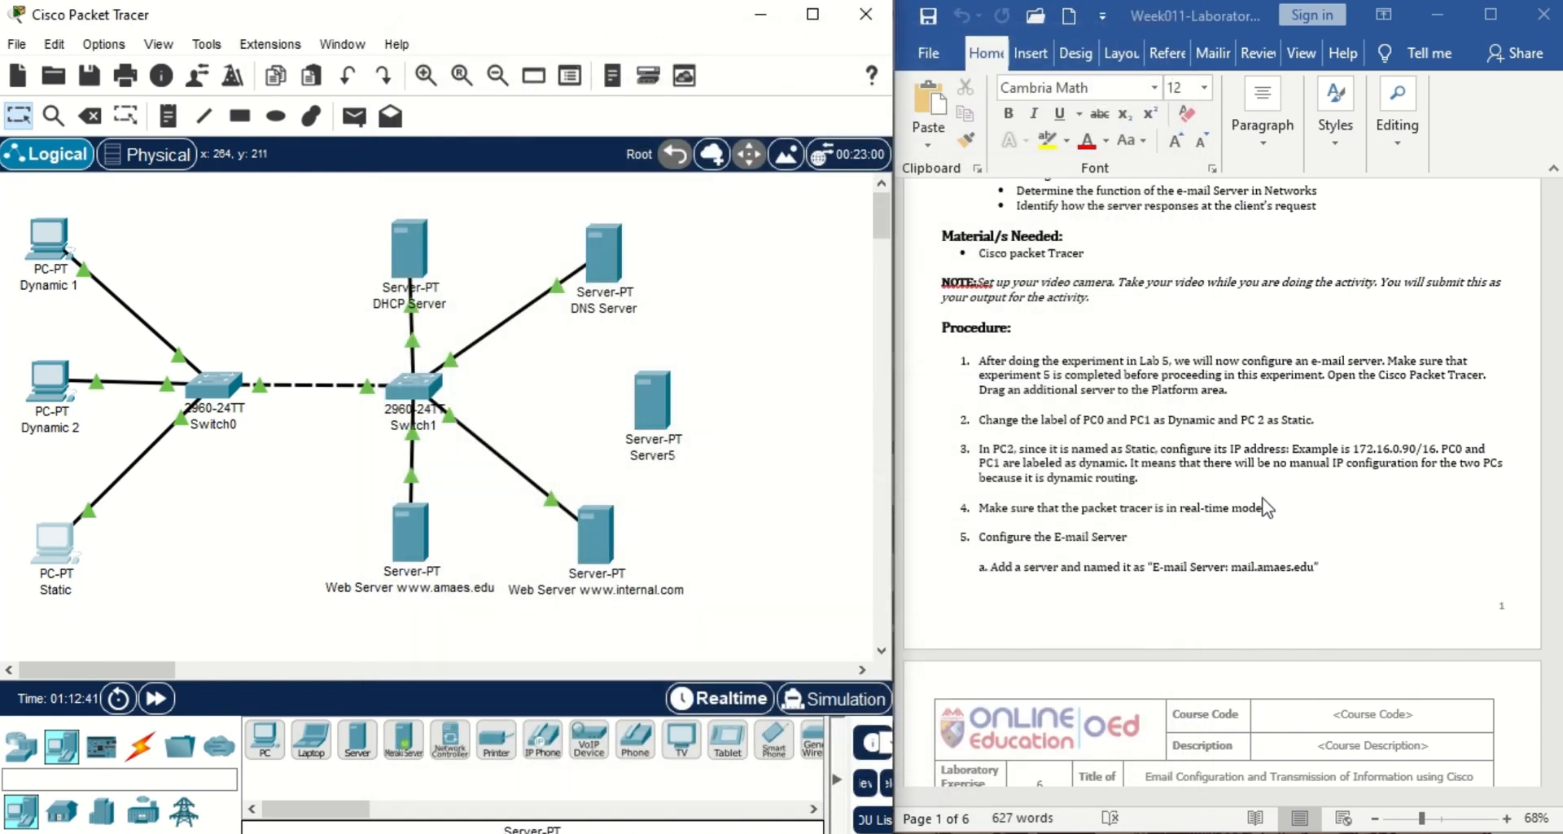
click(731, 710)
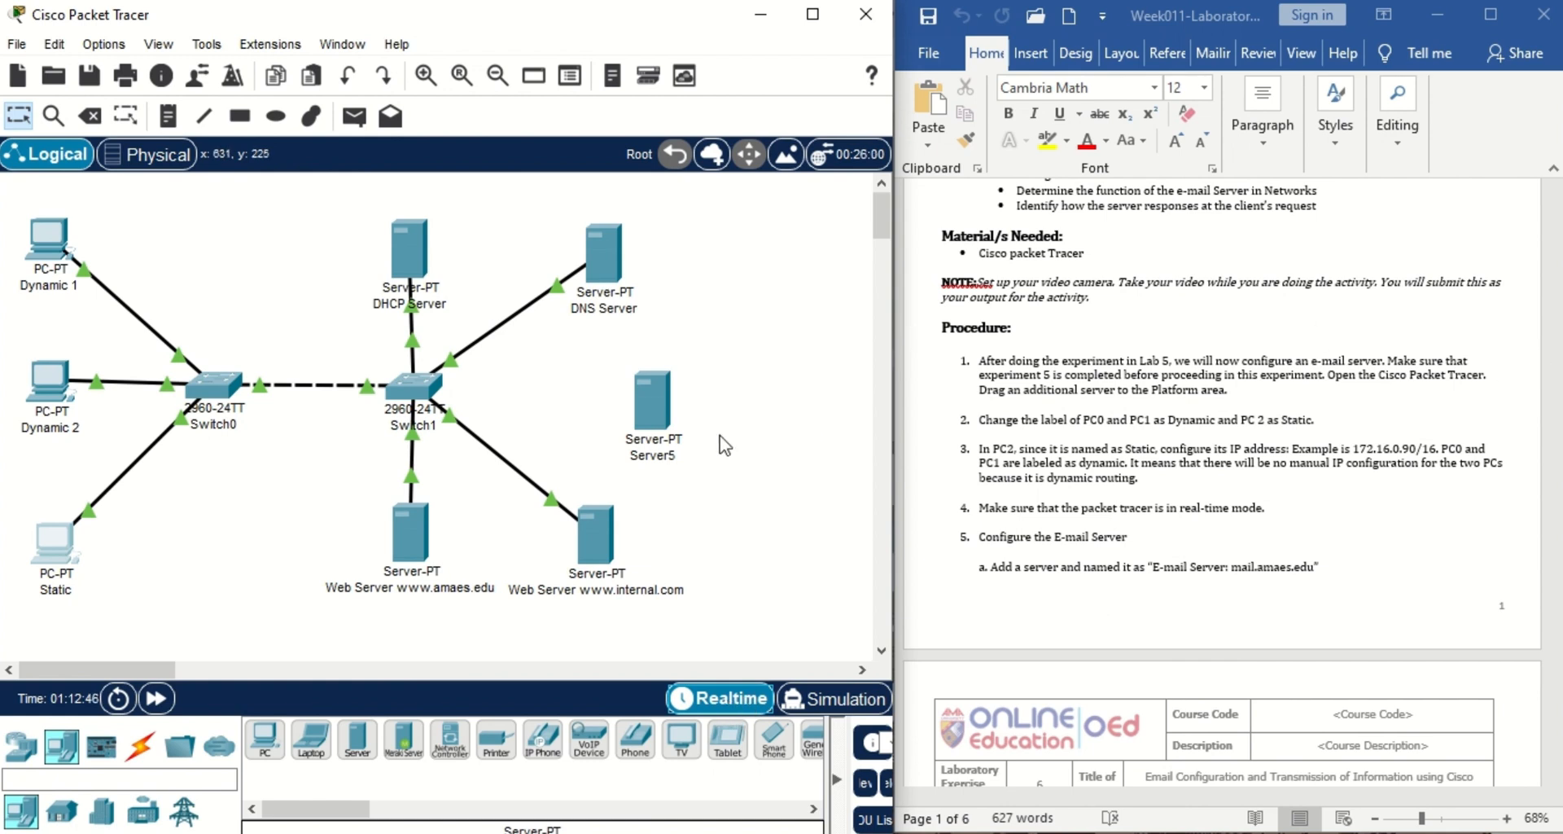
Relabel Server5 as 'Email Server mail.amaes.edu' and scroll the lab sheet to page 2.
click(659, 454)
text(Email)
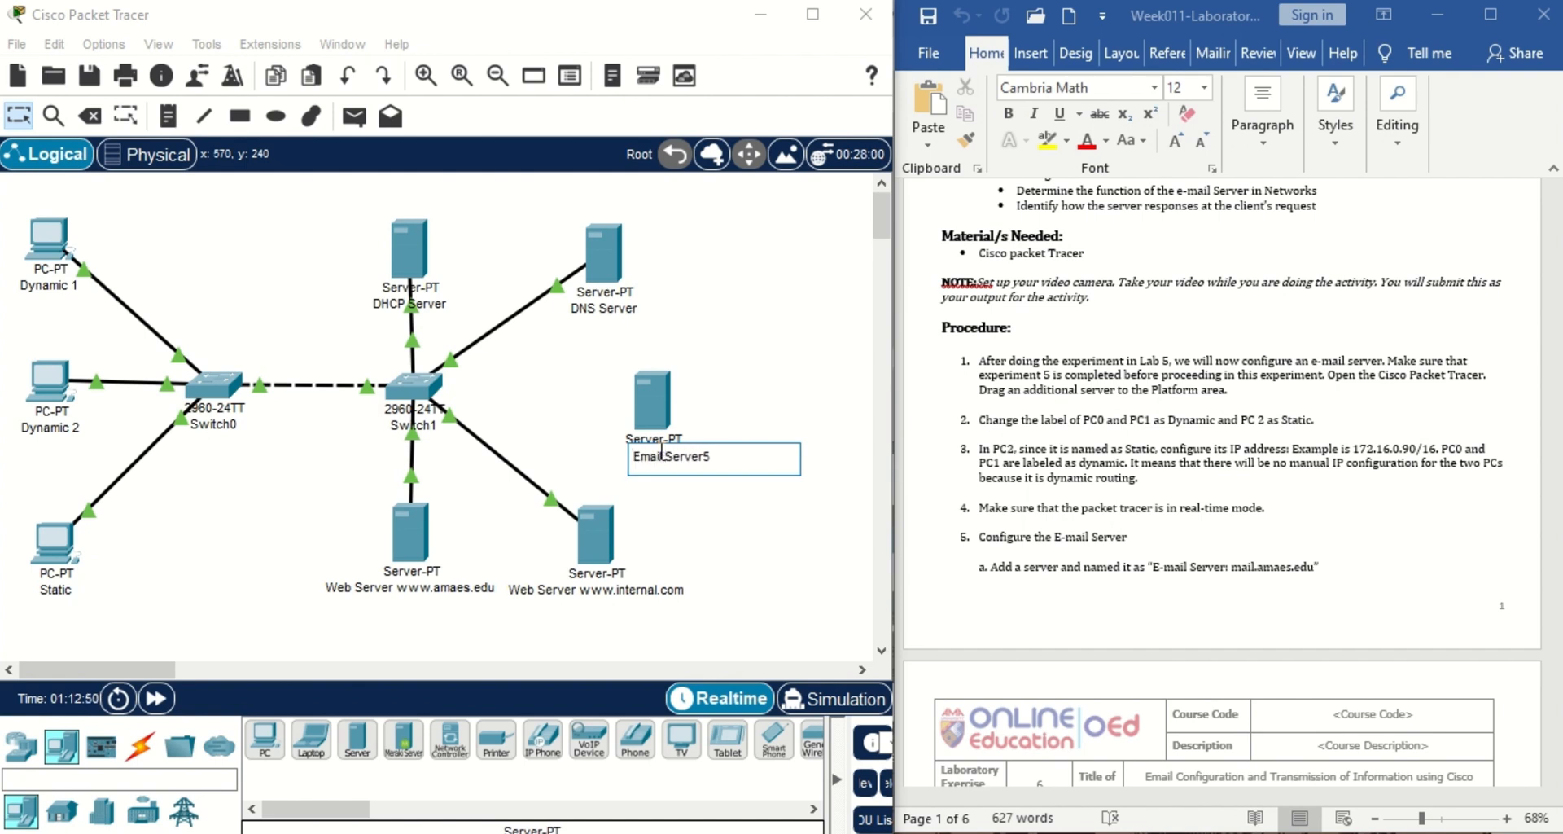
click(714, 458)
key(BackSpace)
text(mail.amaes.edu)
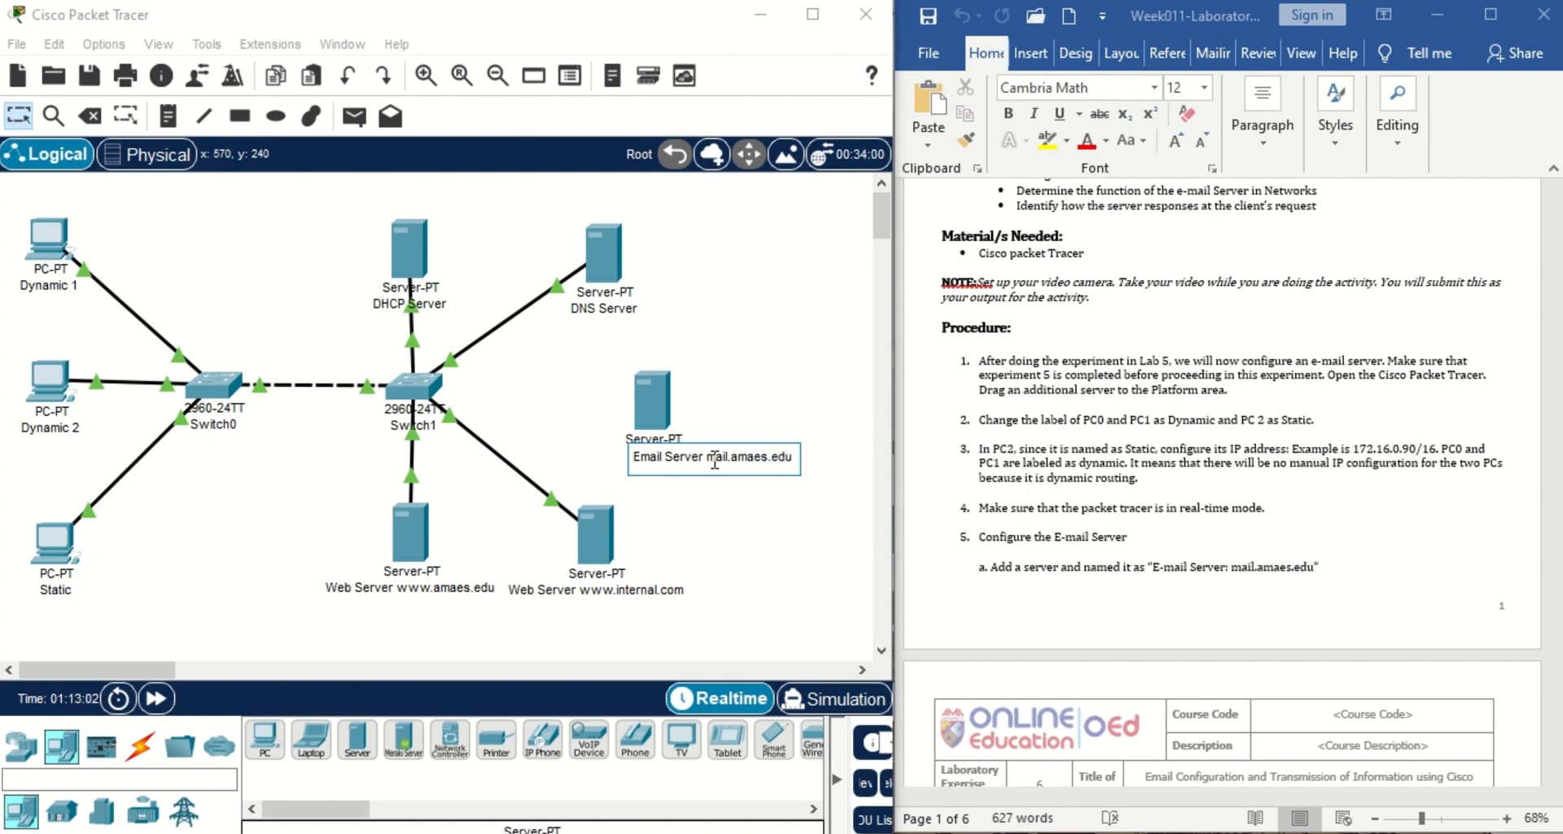
click(763, 374)
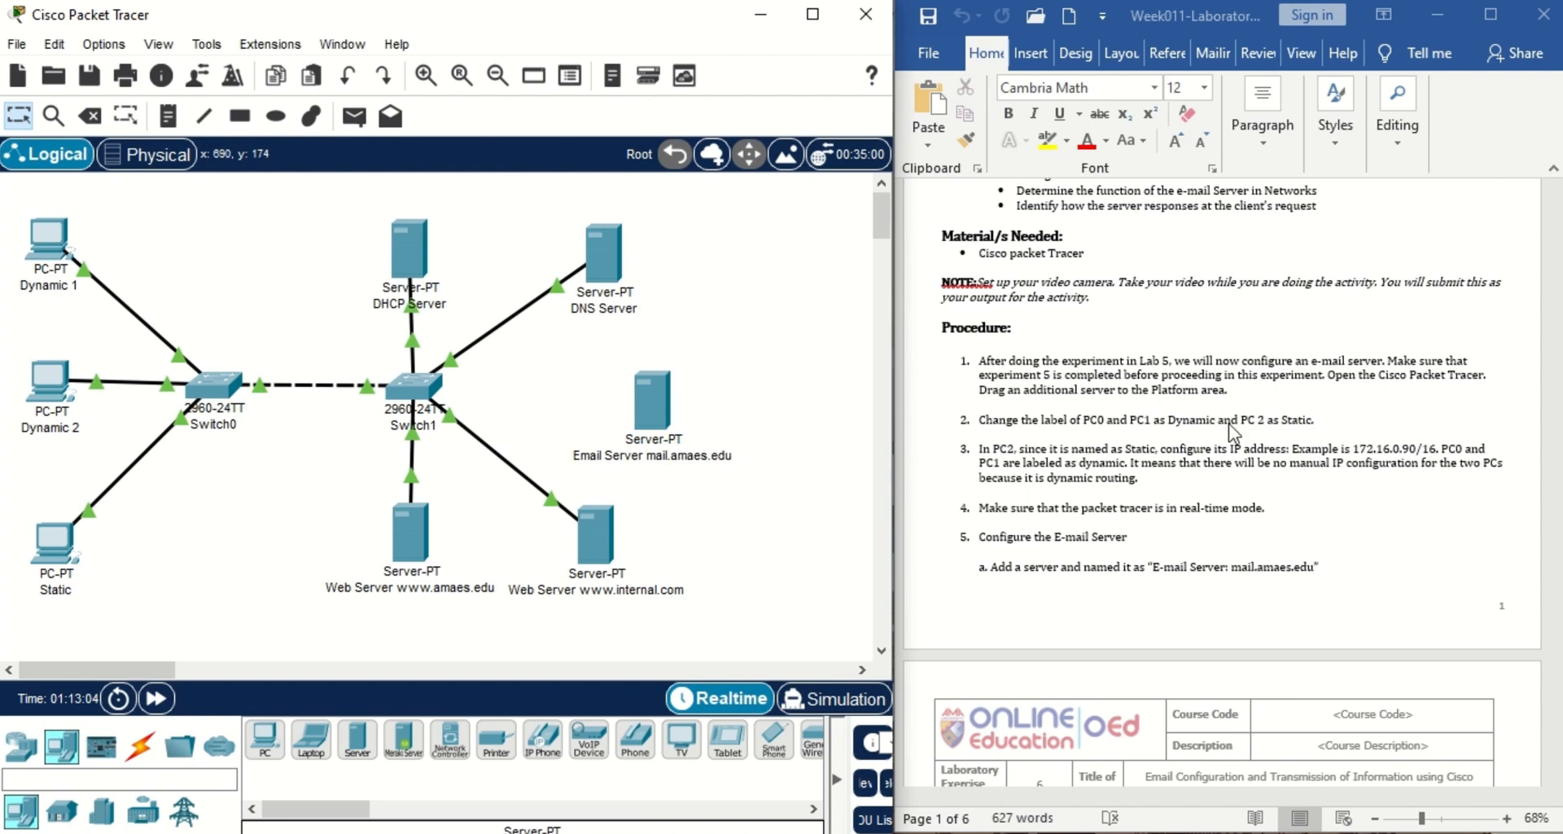
click(1466, 450)
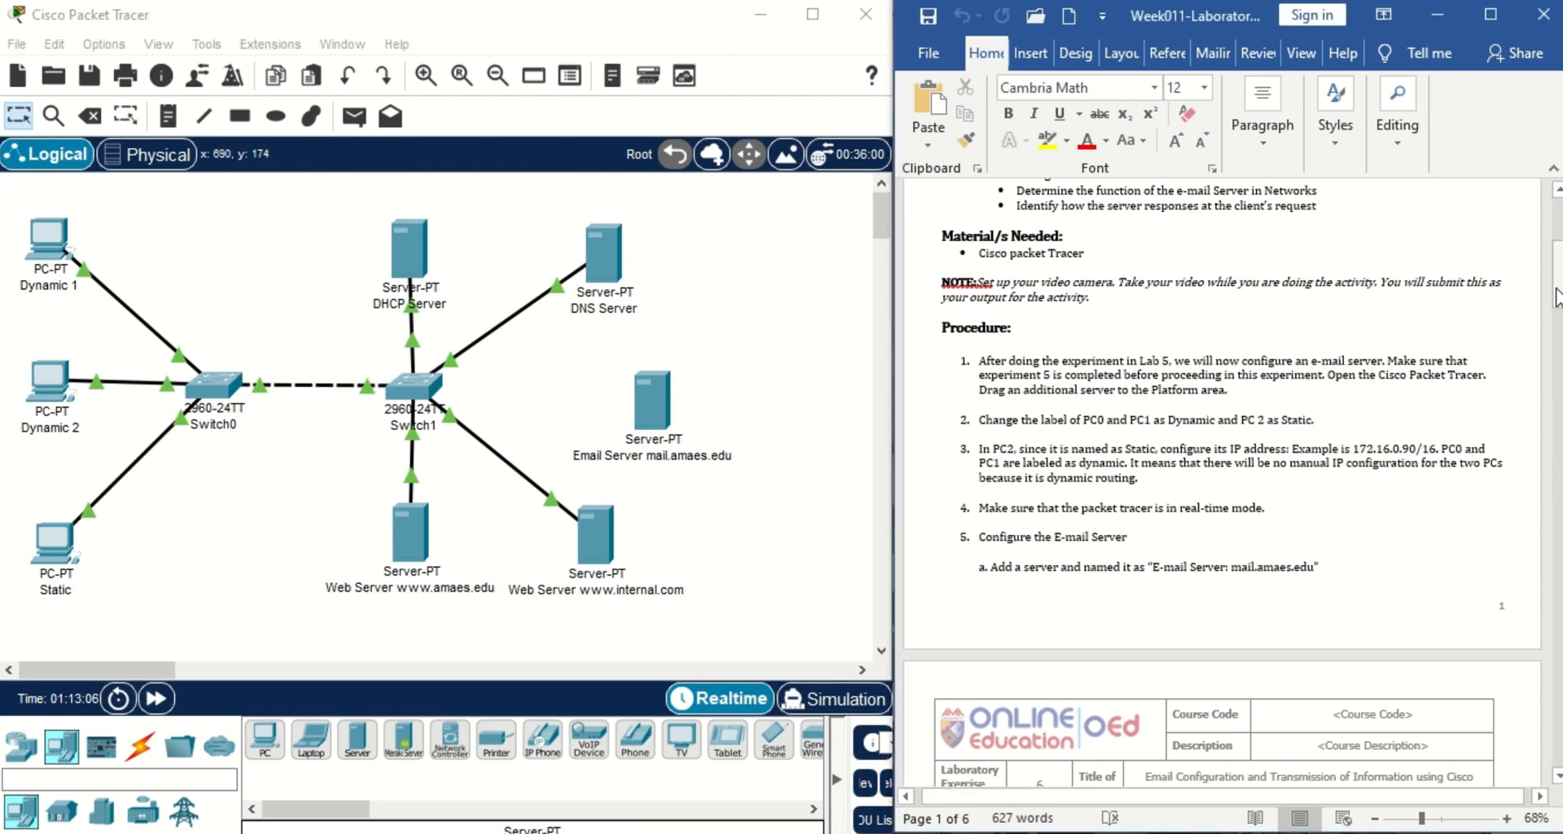
drag(1556, 291, 1559, 352)
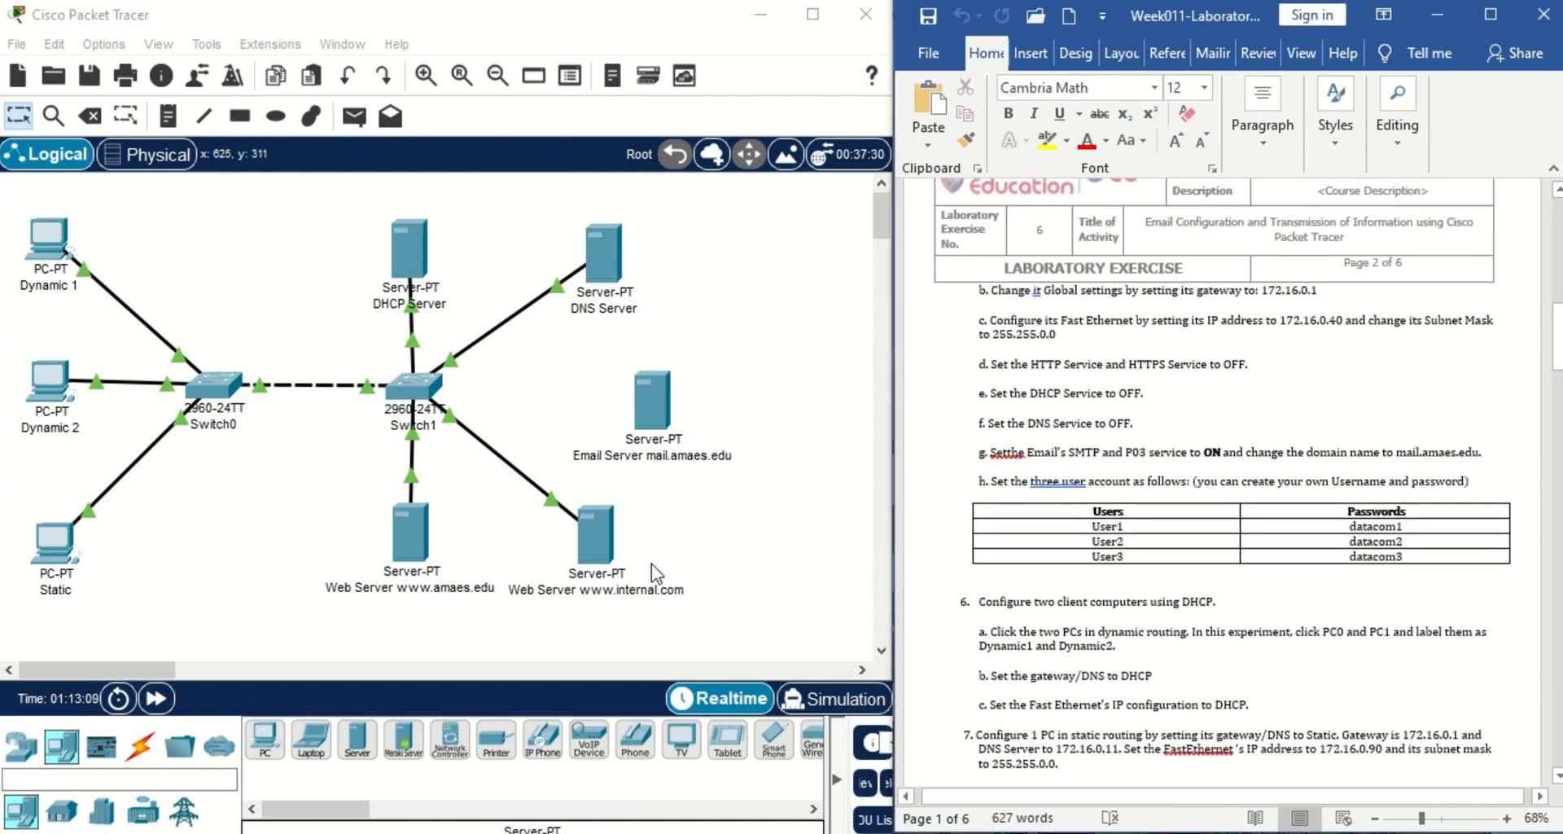
Set the email server's default gateway to 172.16.0.1 in its Config settings.
click(648, 392)
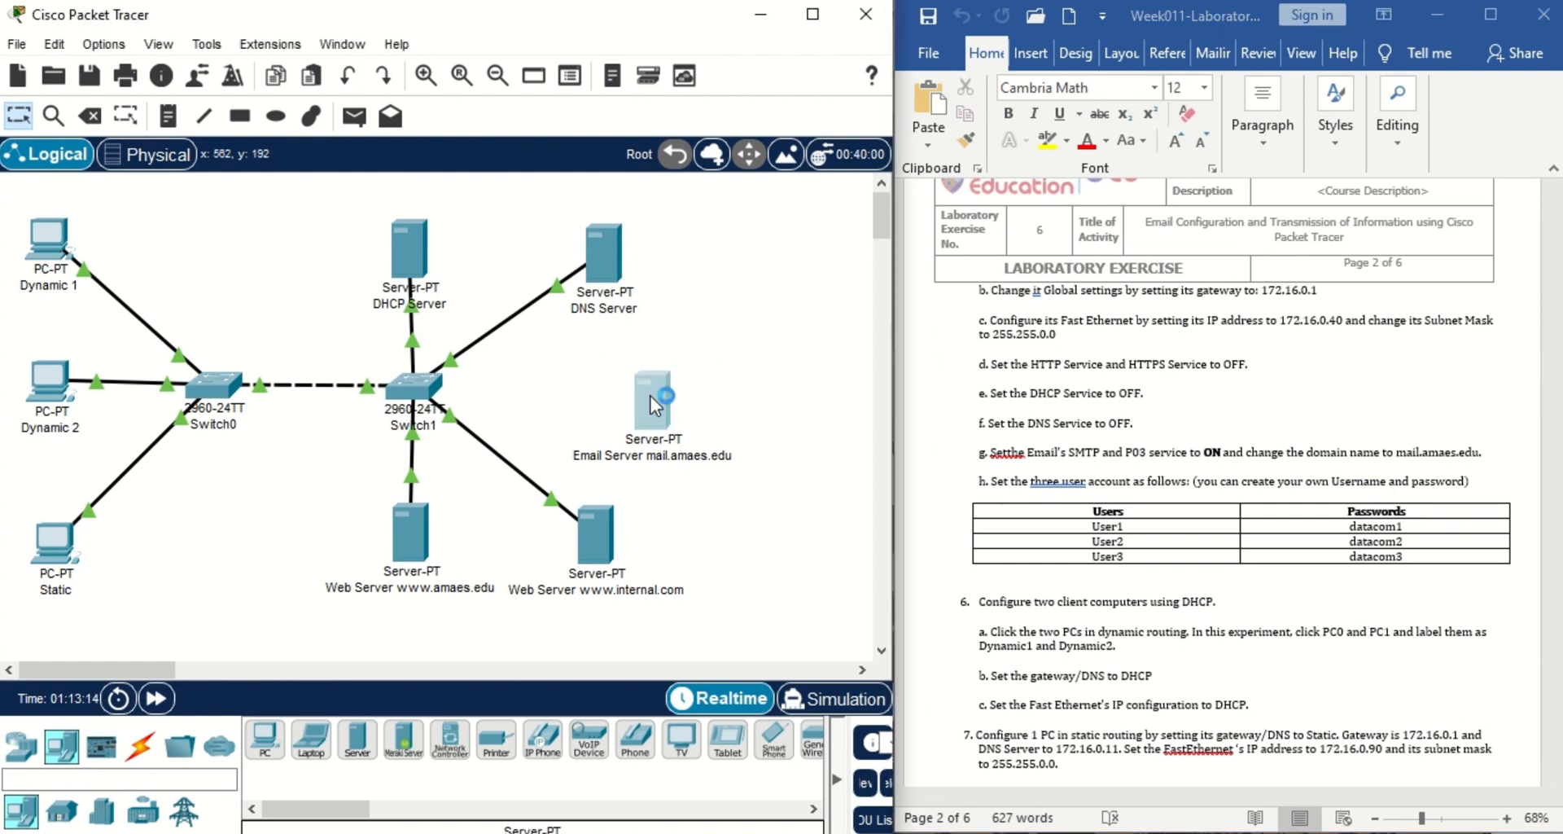
click(497, 66)
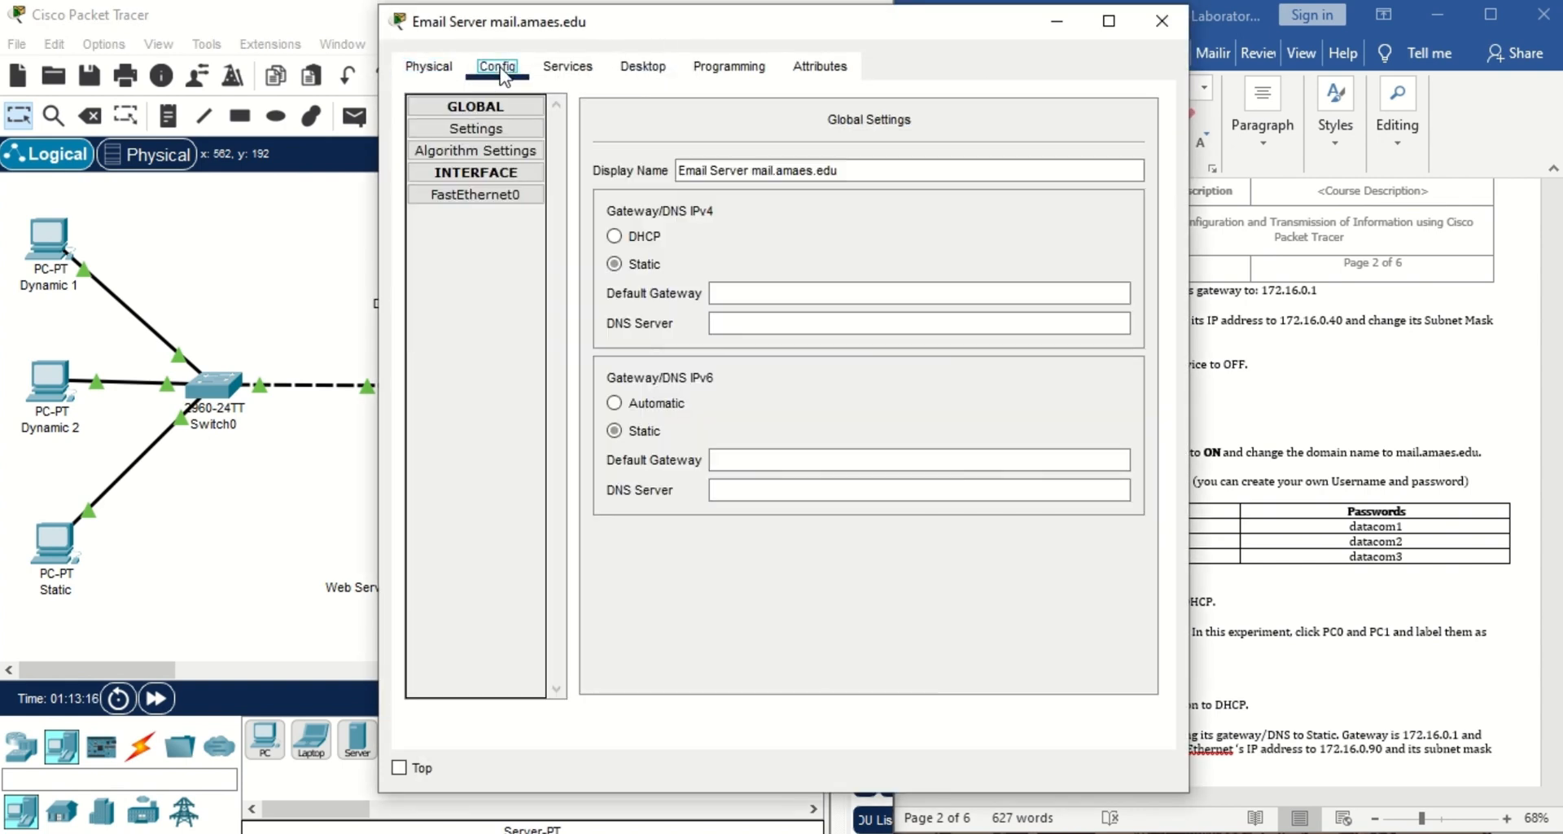
drag(756, 20, 488, 15)
click(556, 281)
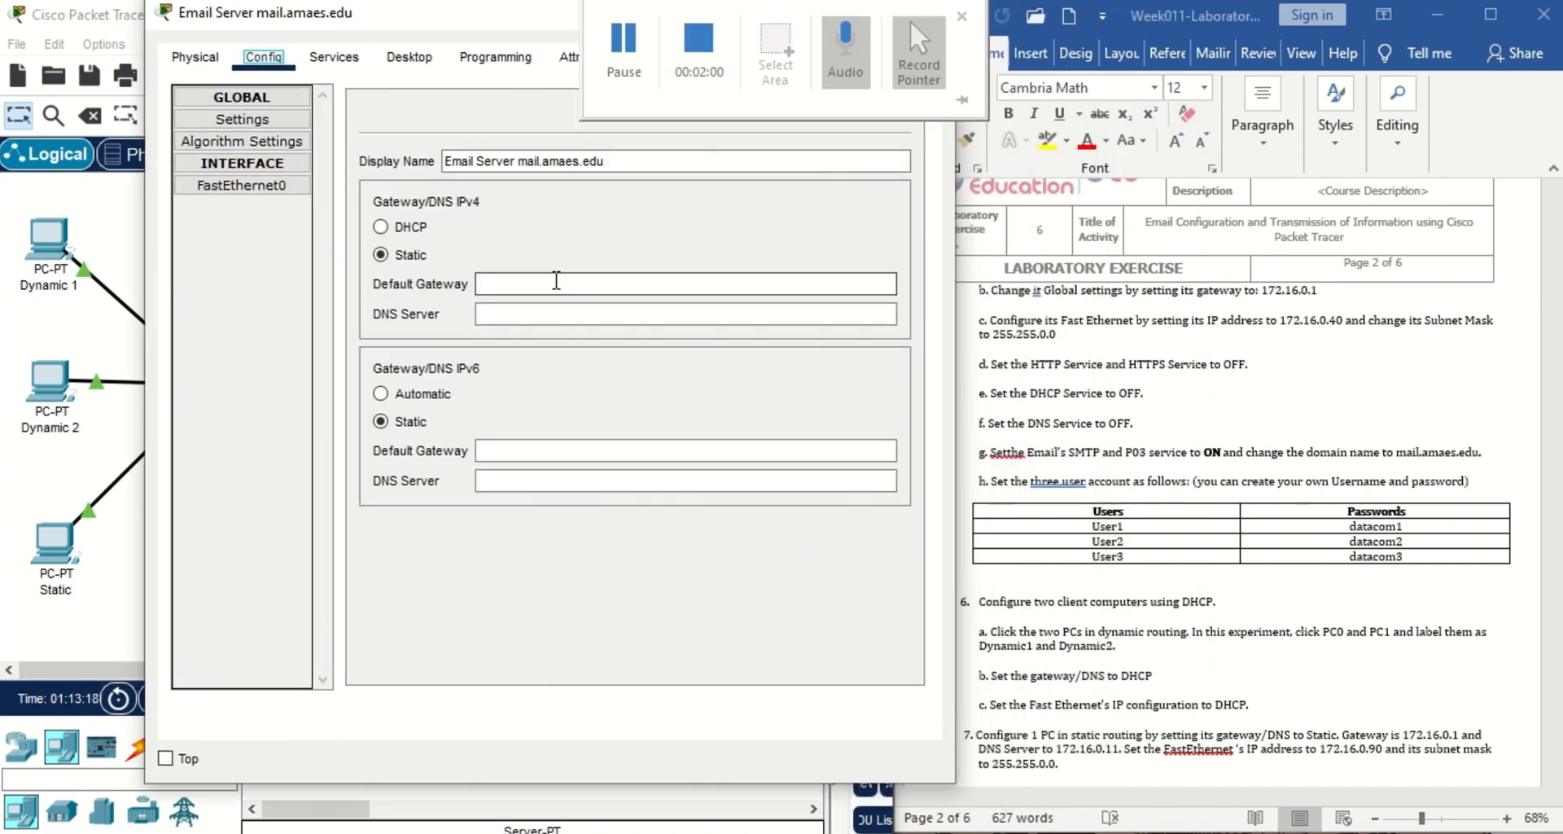
text(172)
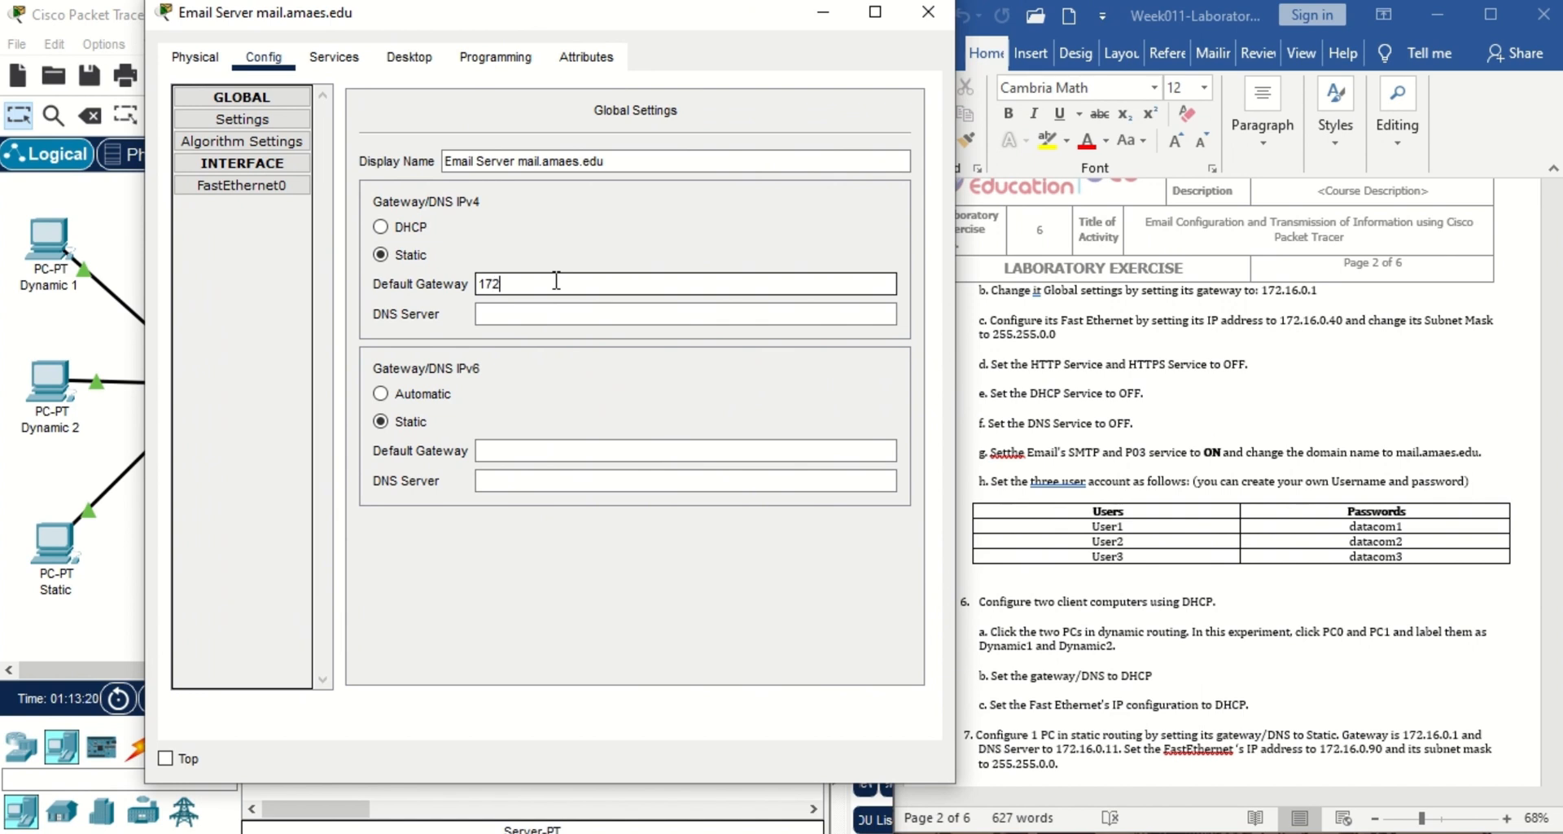
text(.16.0.1)
Give FastEthernet0 the IPv4 address 172.16.0.40 with subnet mask 255.255.0.0.
click(268, 185)
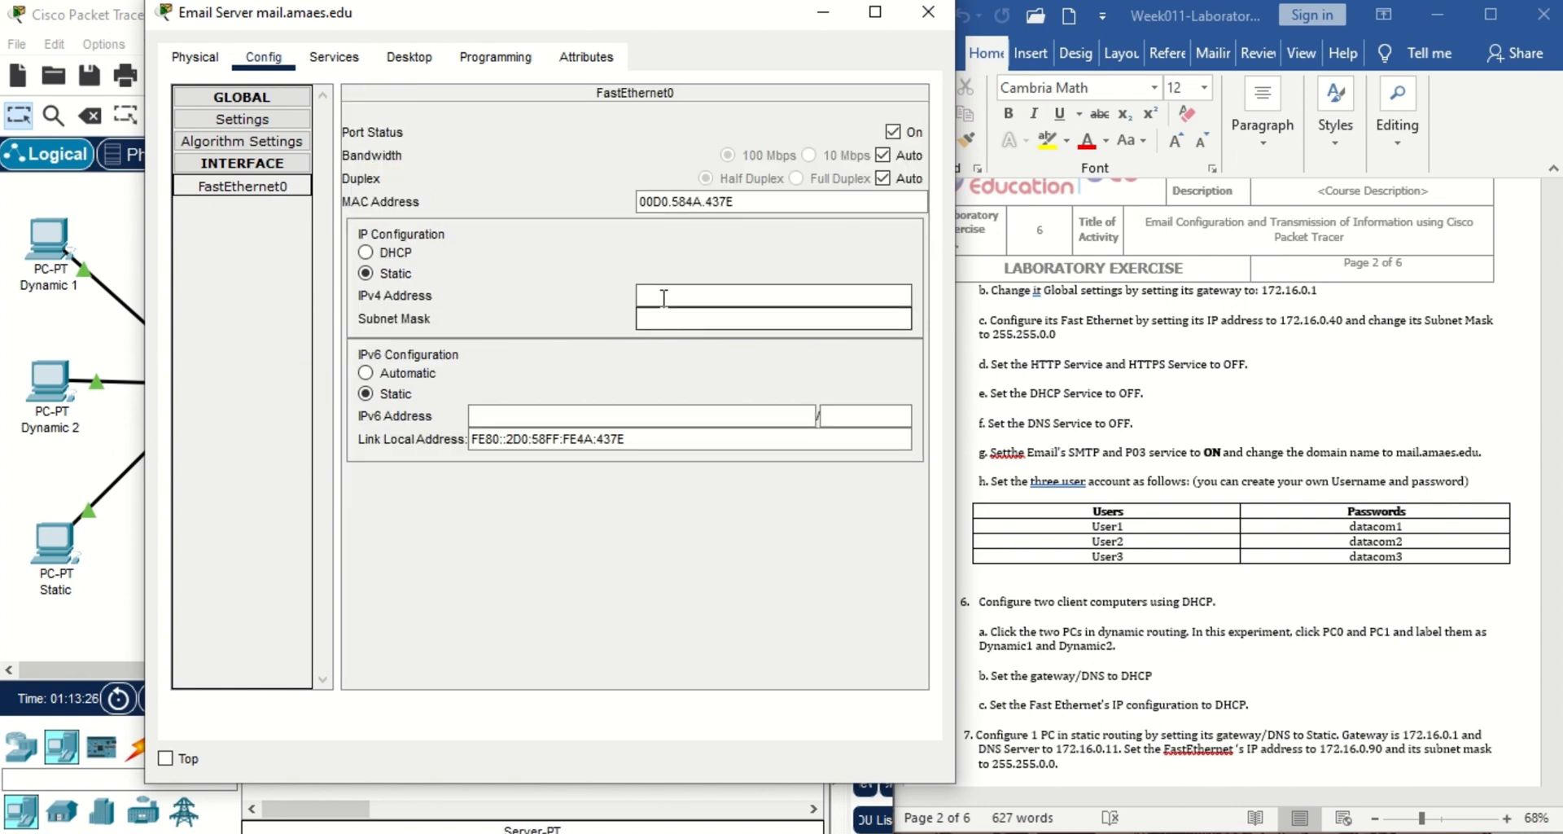
click(660, 295)
text(172.)
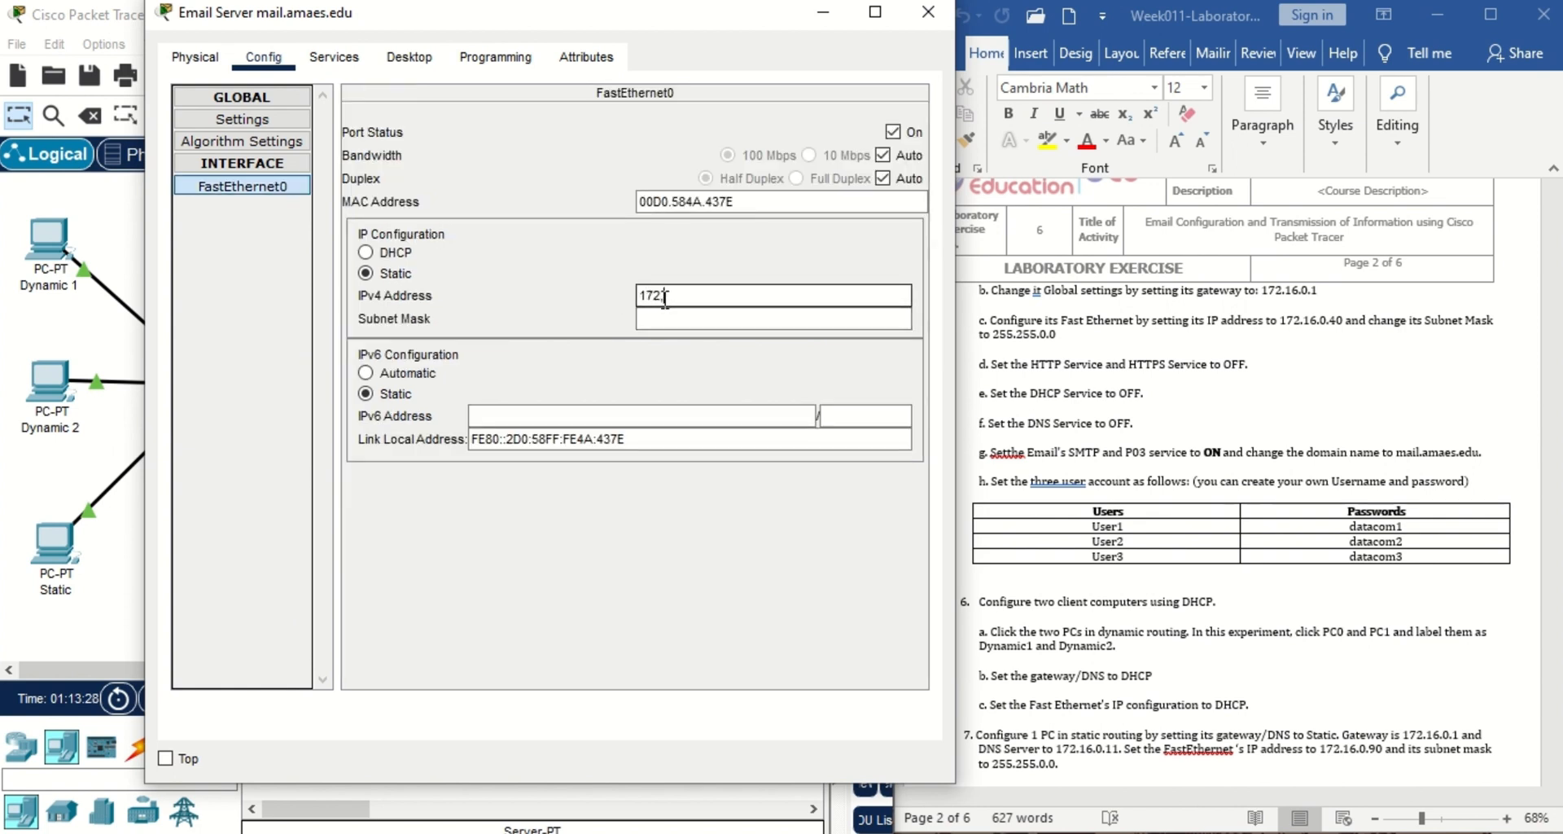
text(16.0.40)
key(Return)
Turn off HTTP and HTTPS services, review the DHCP and DNS pages, then view EMAIL settings.
click(333, 57)
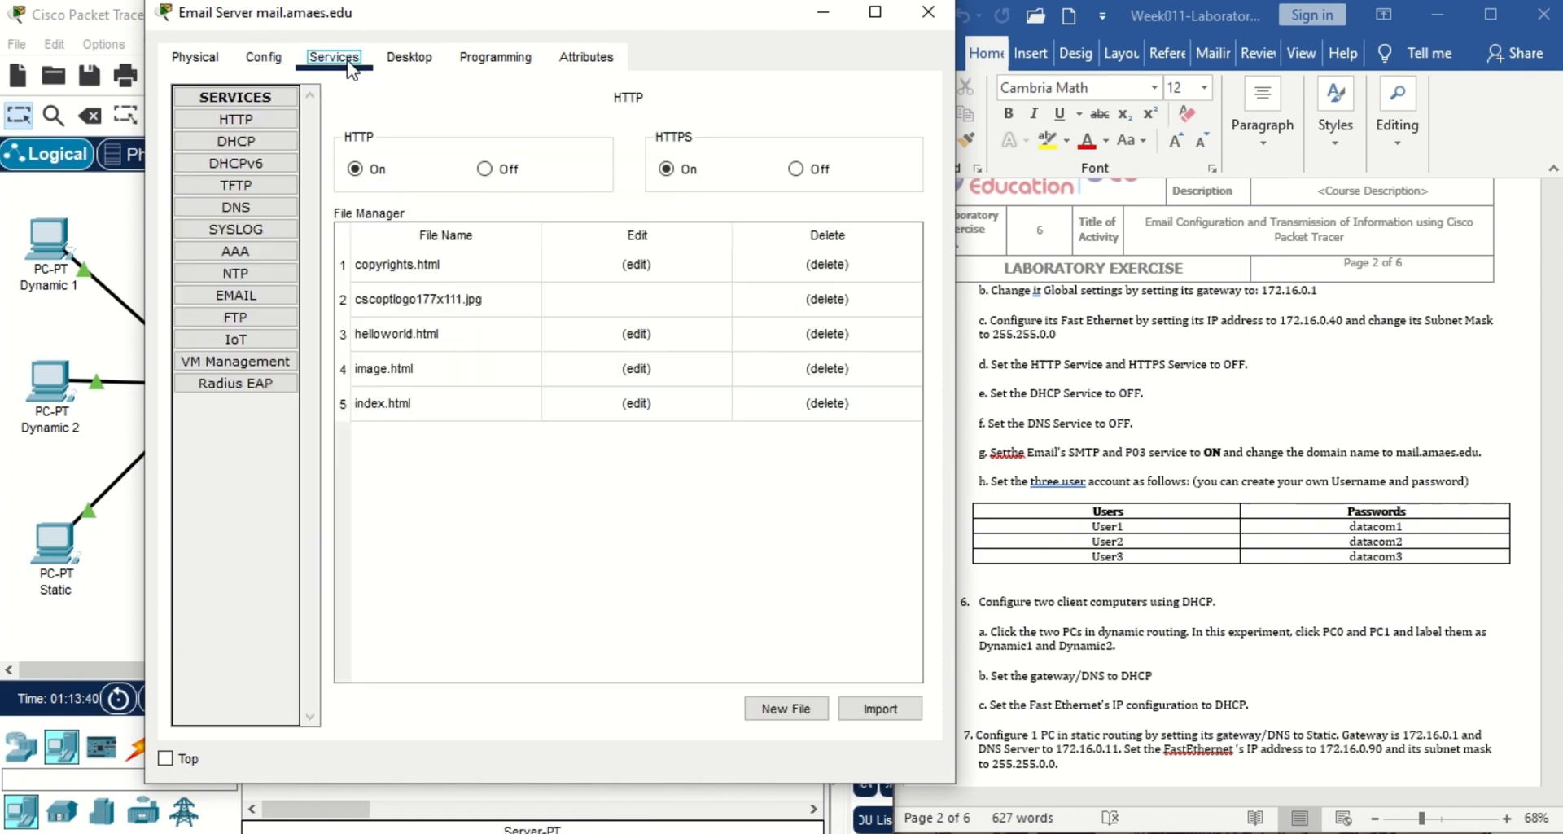
click(489, 170)
click(796, 171)
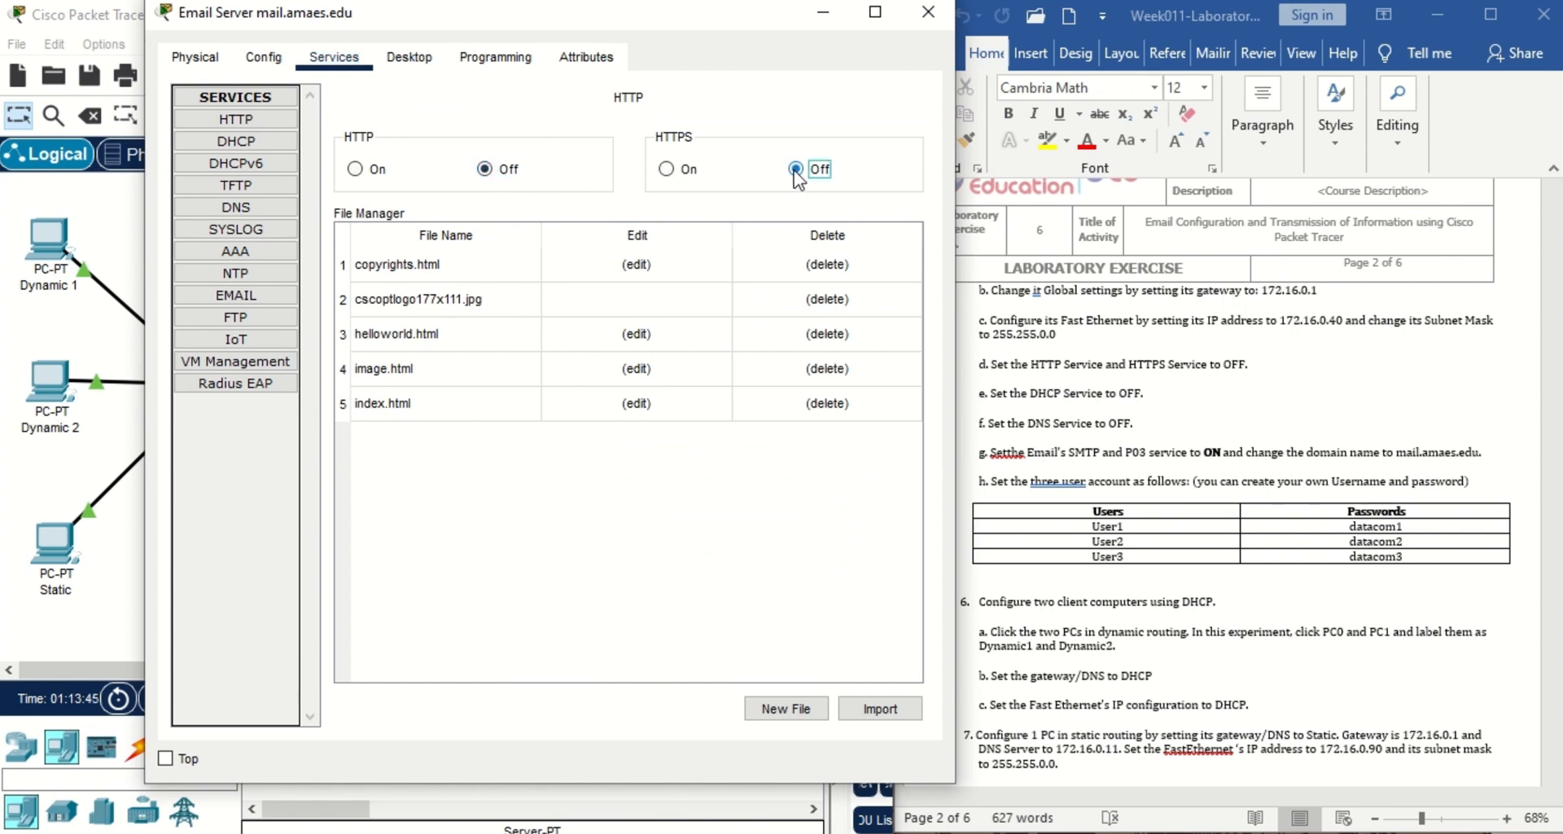
click(236, 140)
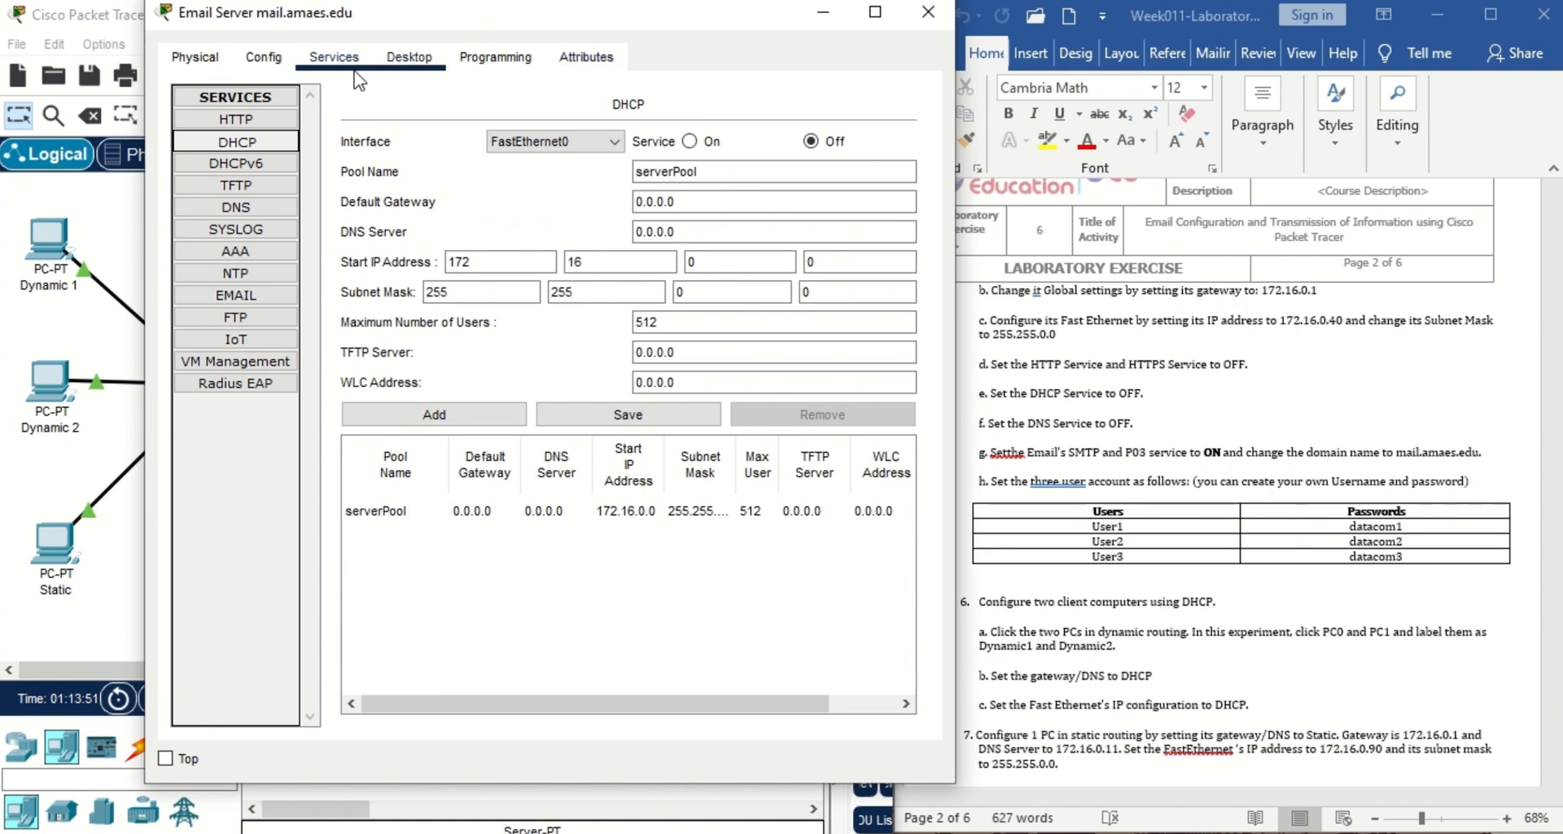
click(248, 208)
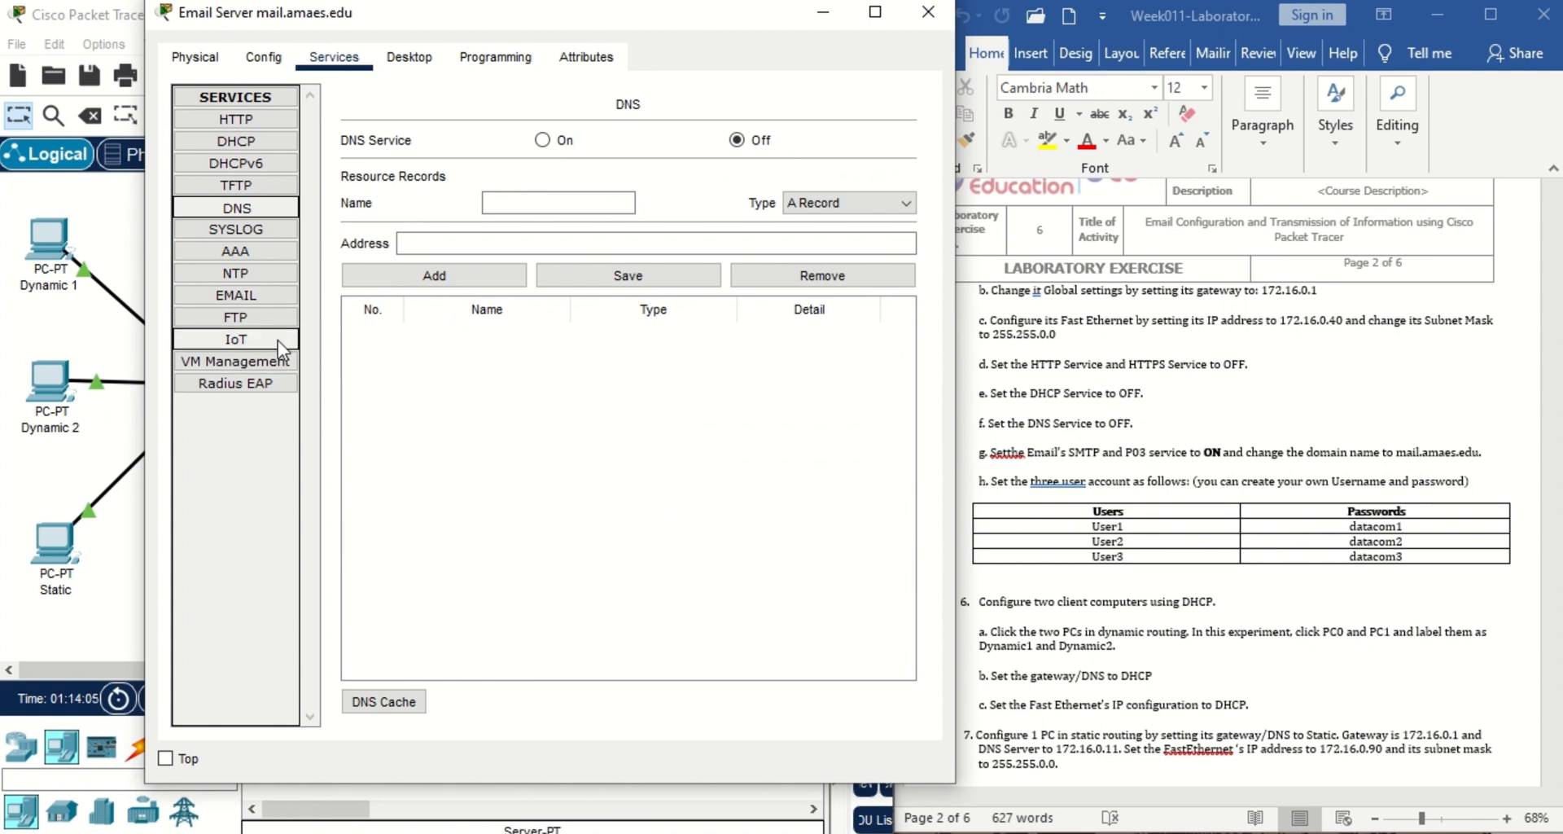
click(284, 298)
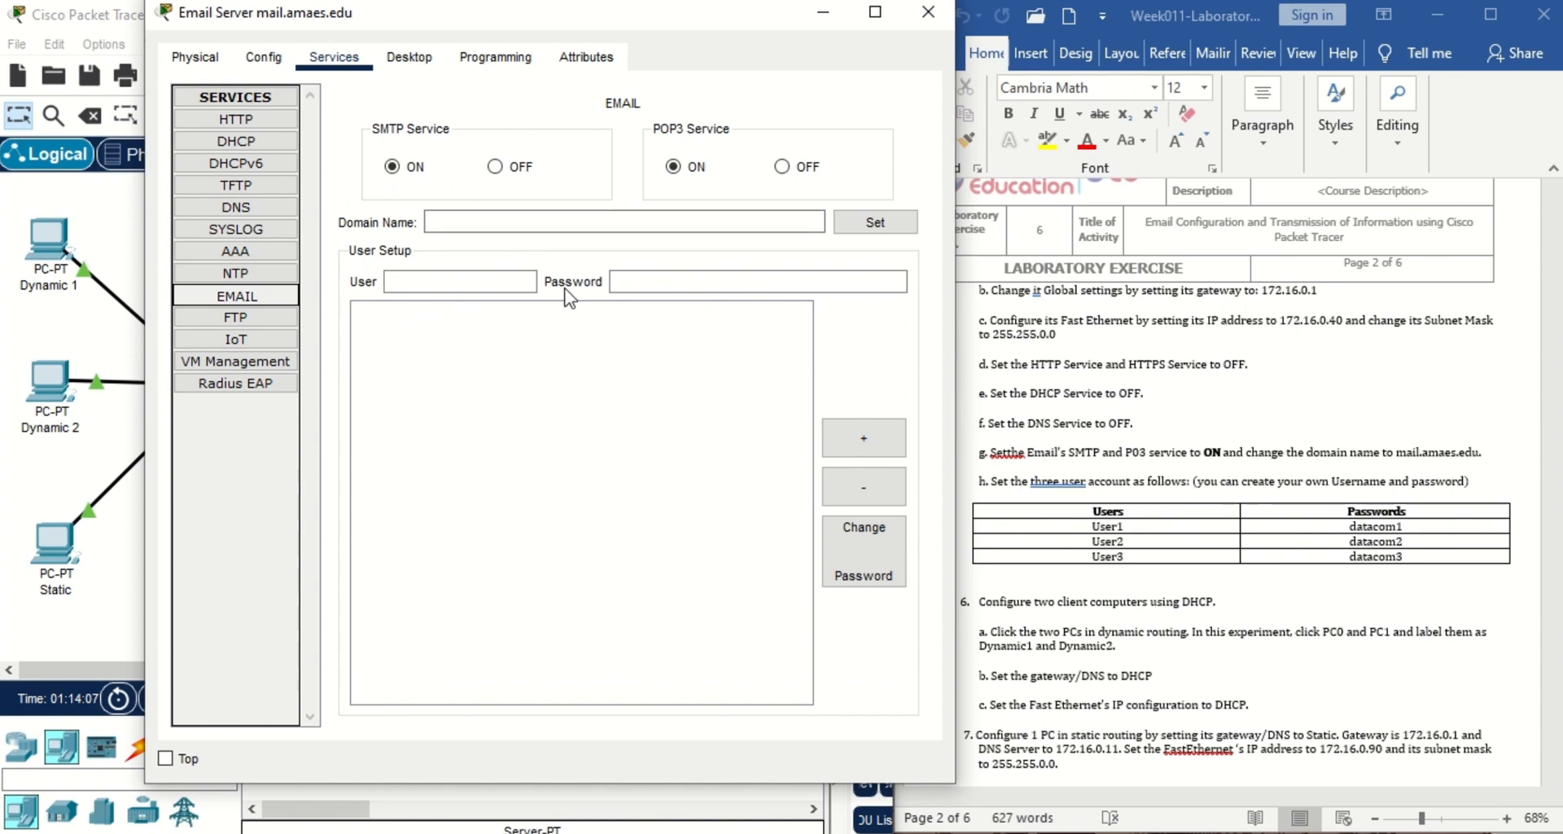
Set the email service domain name to mail.amaes.edu.
click(640, 221)
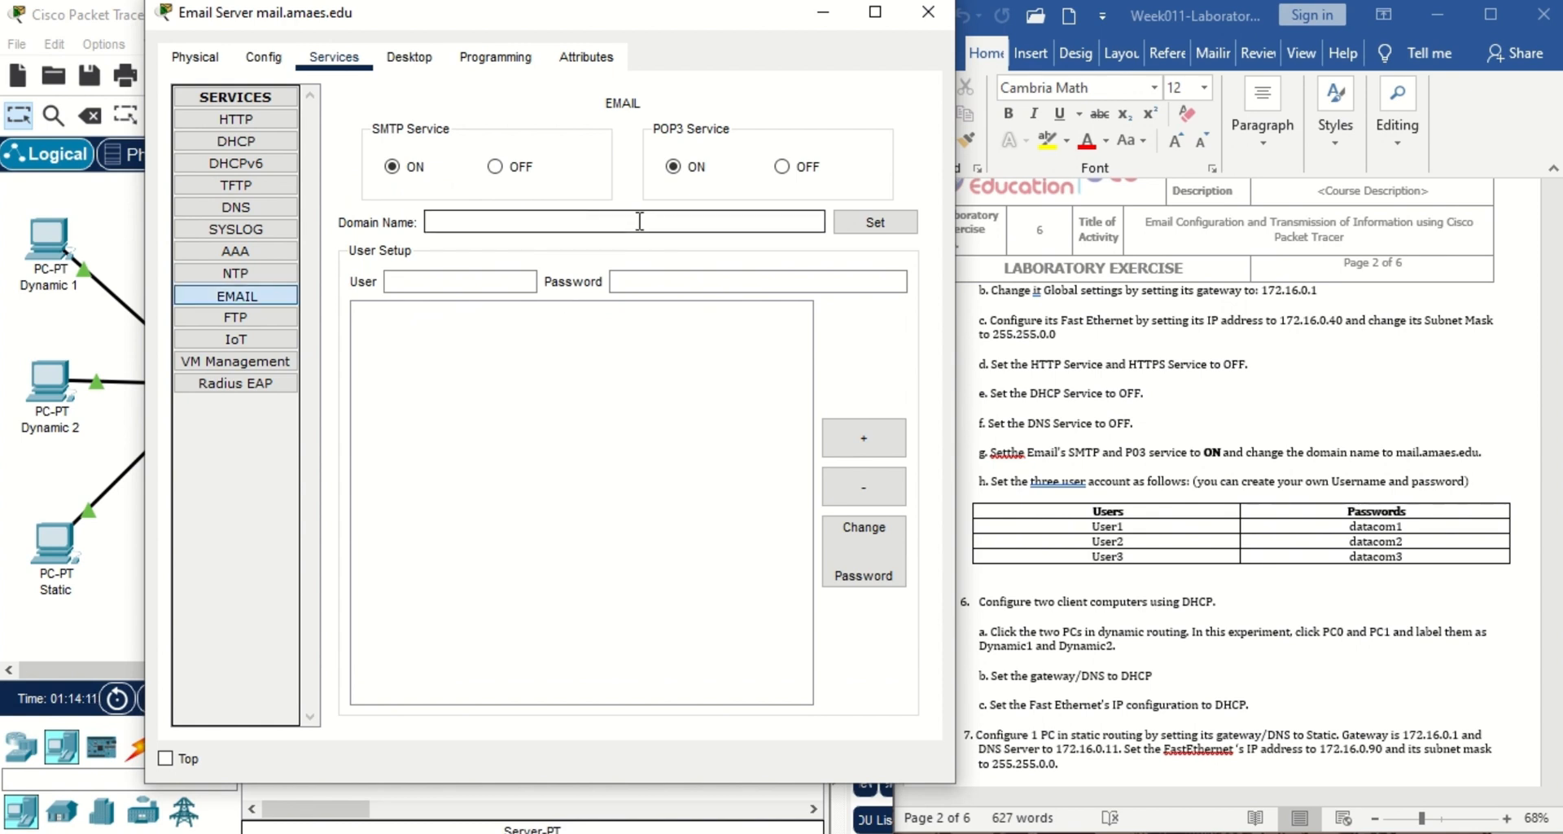
text(mail.amaes.edu)
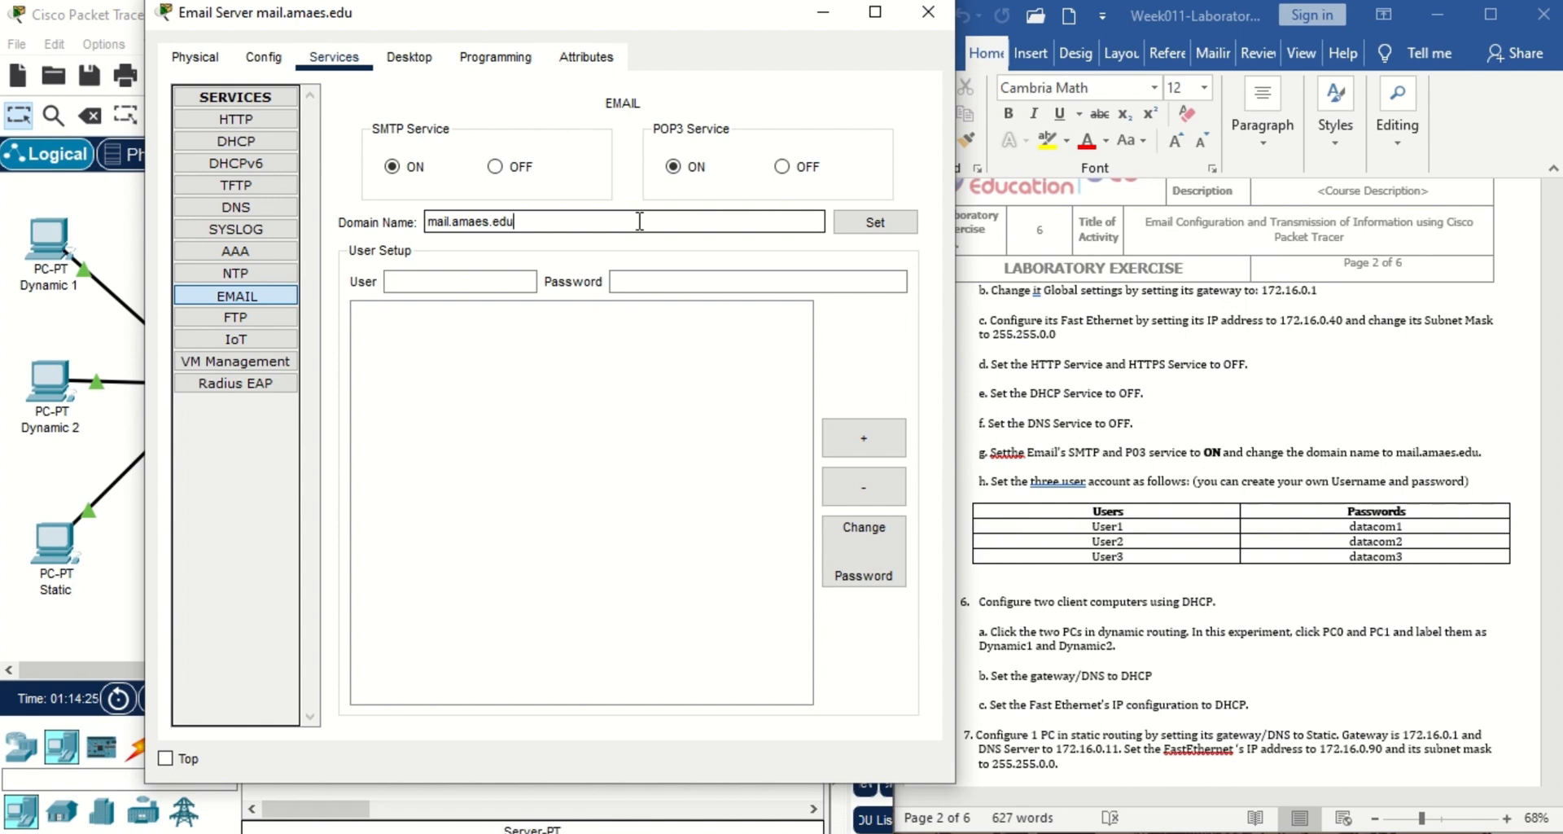
click(885, 232)
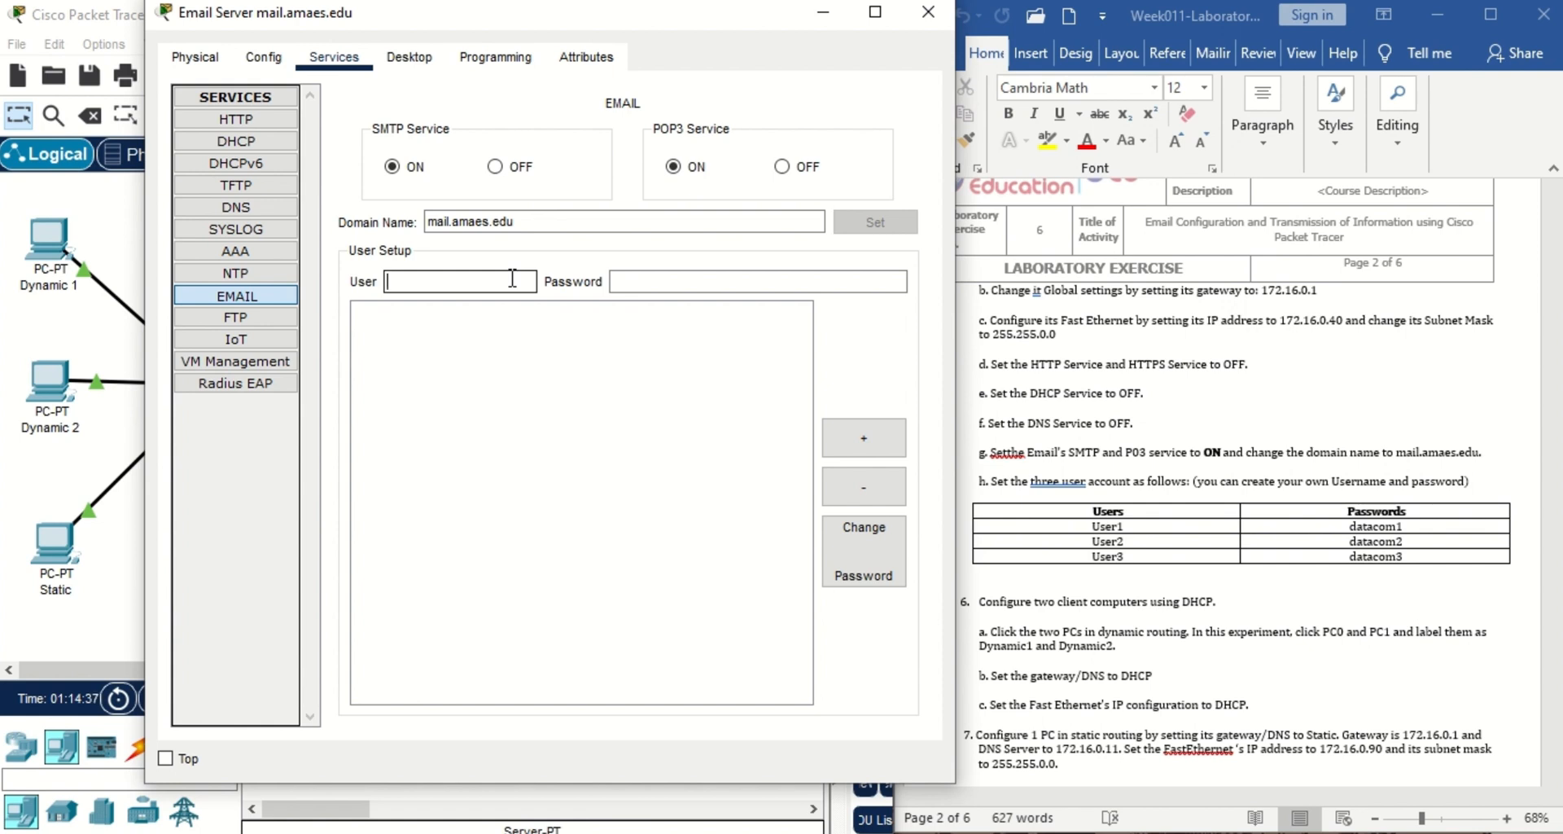
Add mail account user1 with its password to the email server.
text(user1)
click(688, 280)
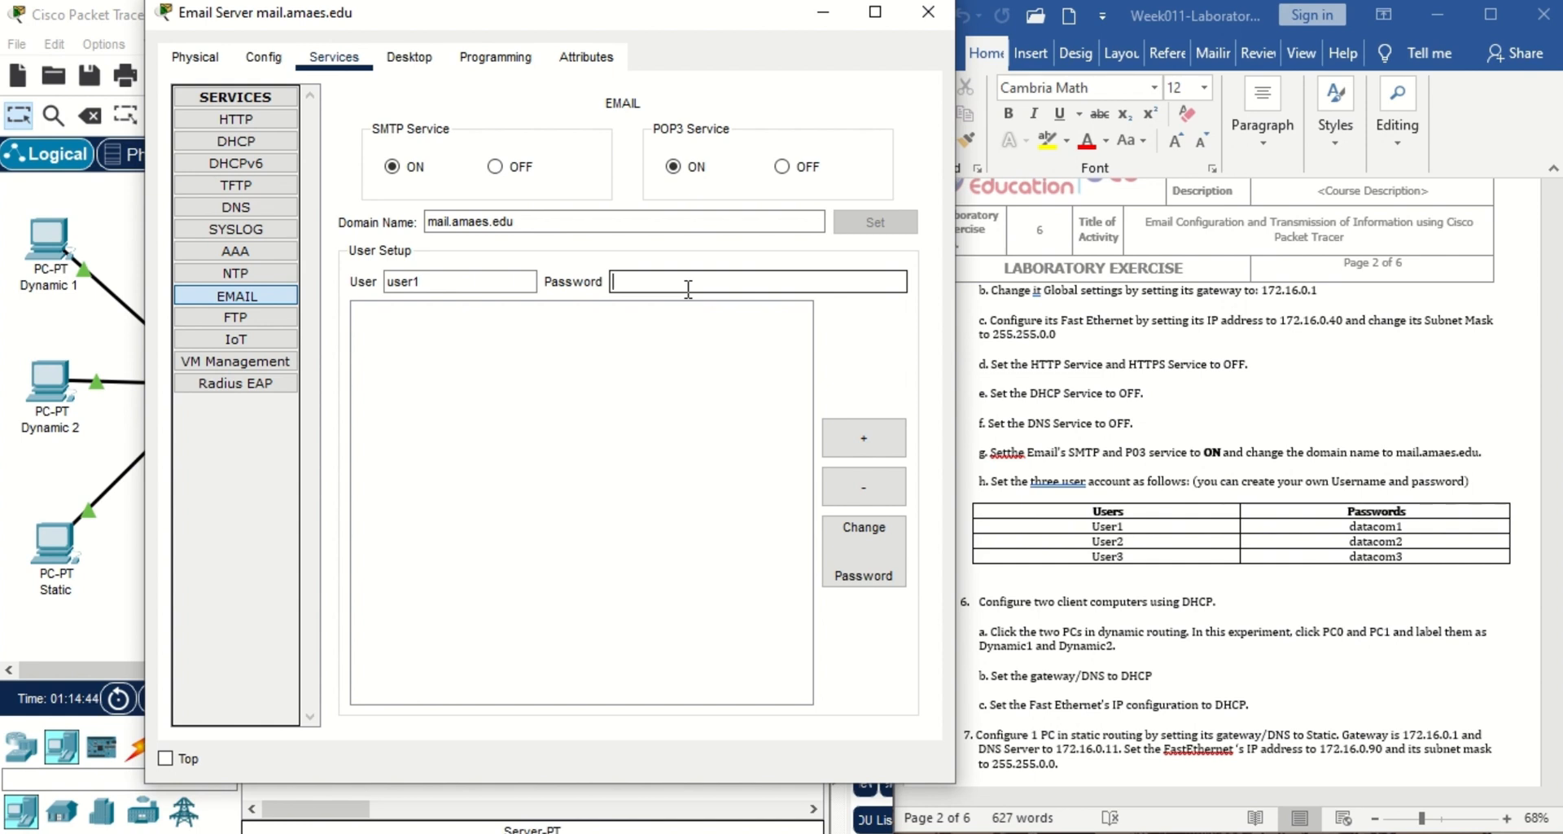
text(data)
text(com1)
click(863, 438)
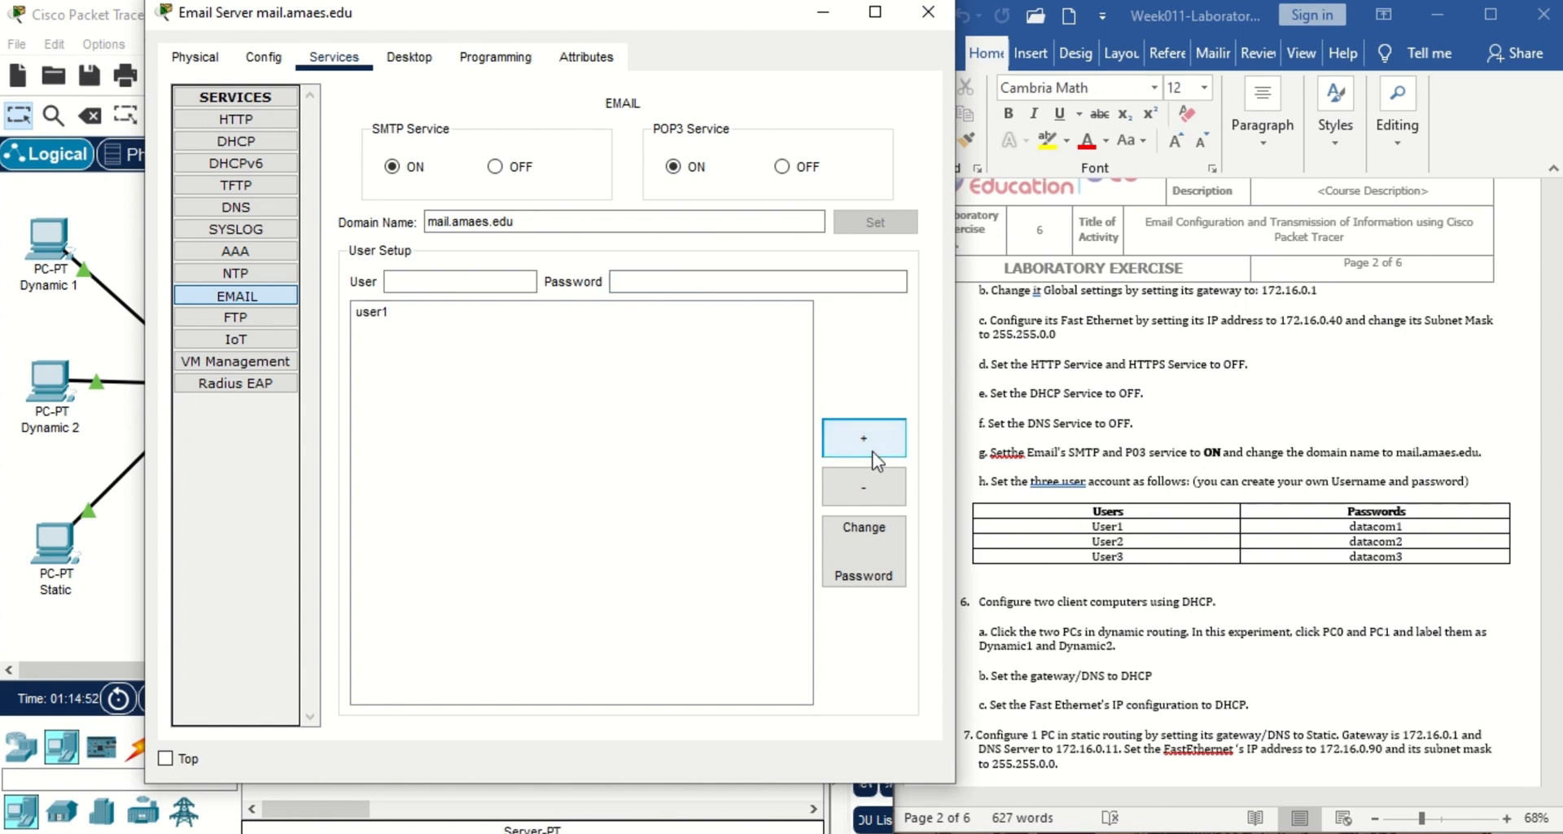
Add mail account user2 with its password.
click(514, 280)
text(es)
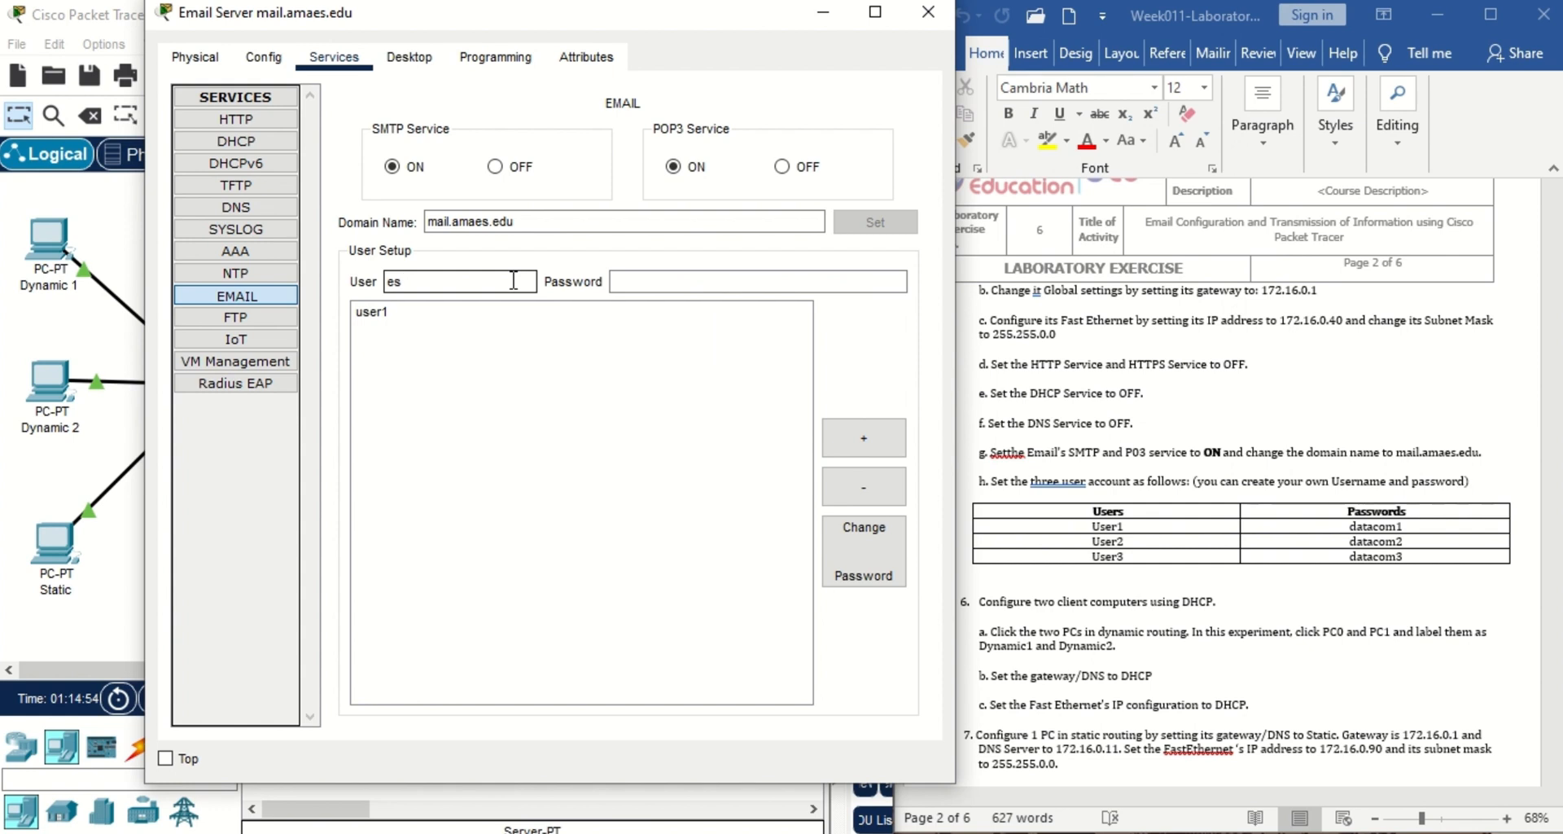
key(BackSpace)
key(BackSpace)
text(user2)
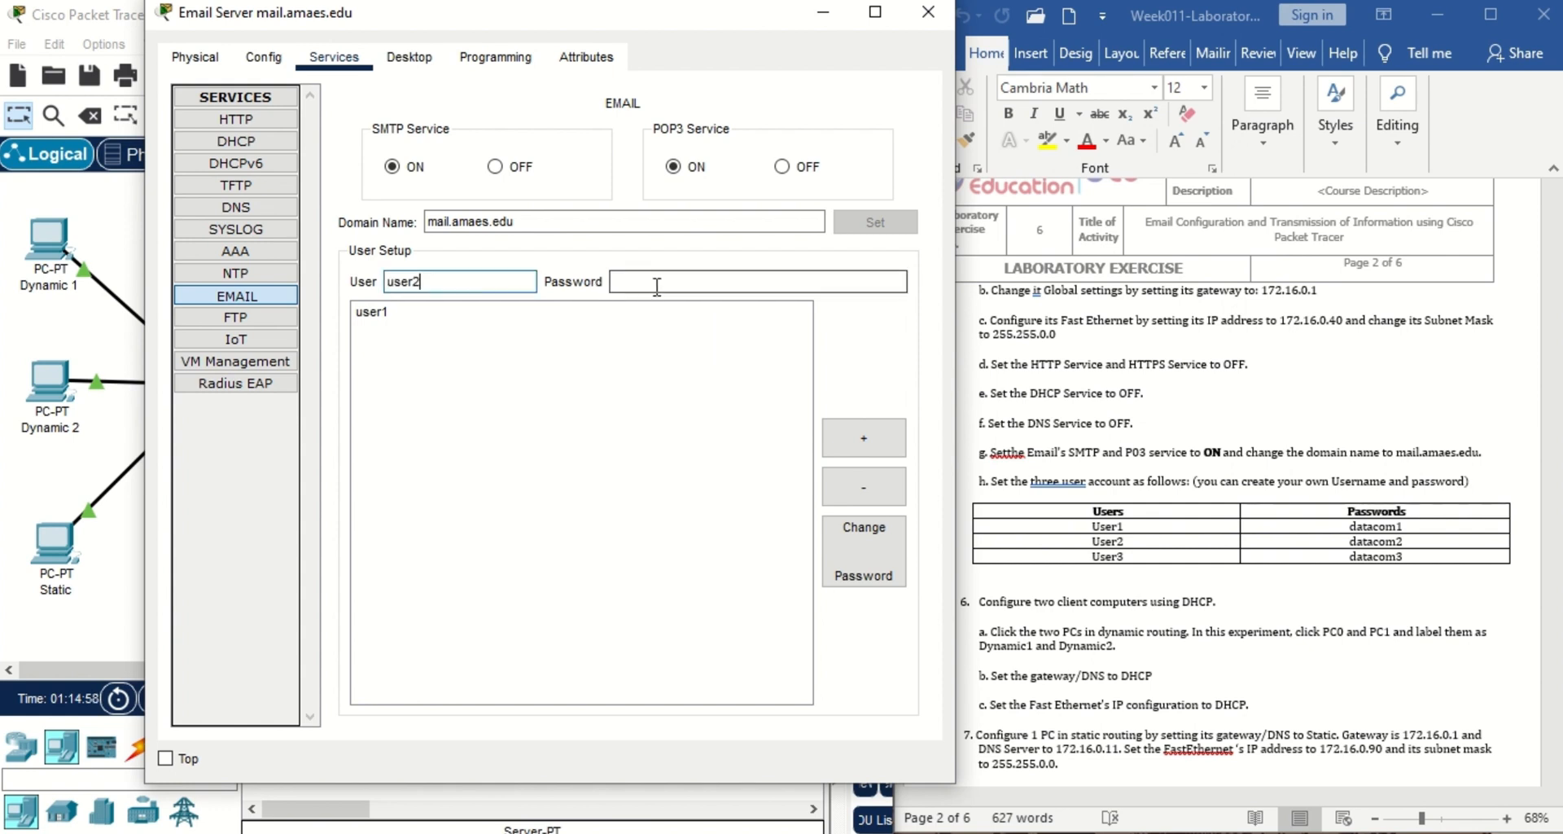
click(657, 284)
text(datac)
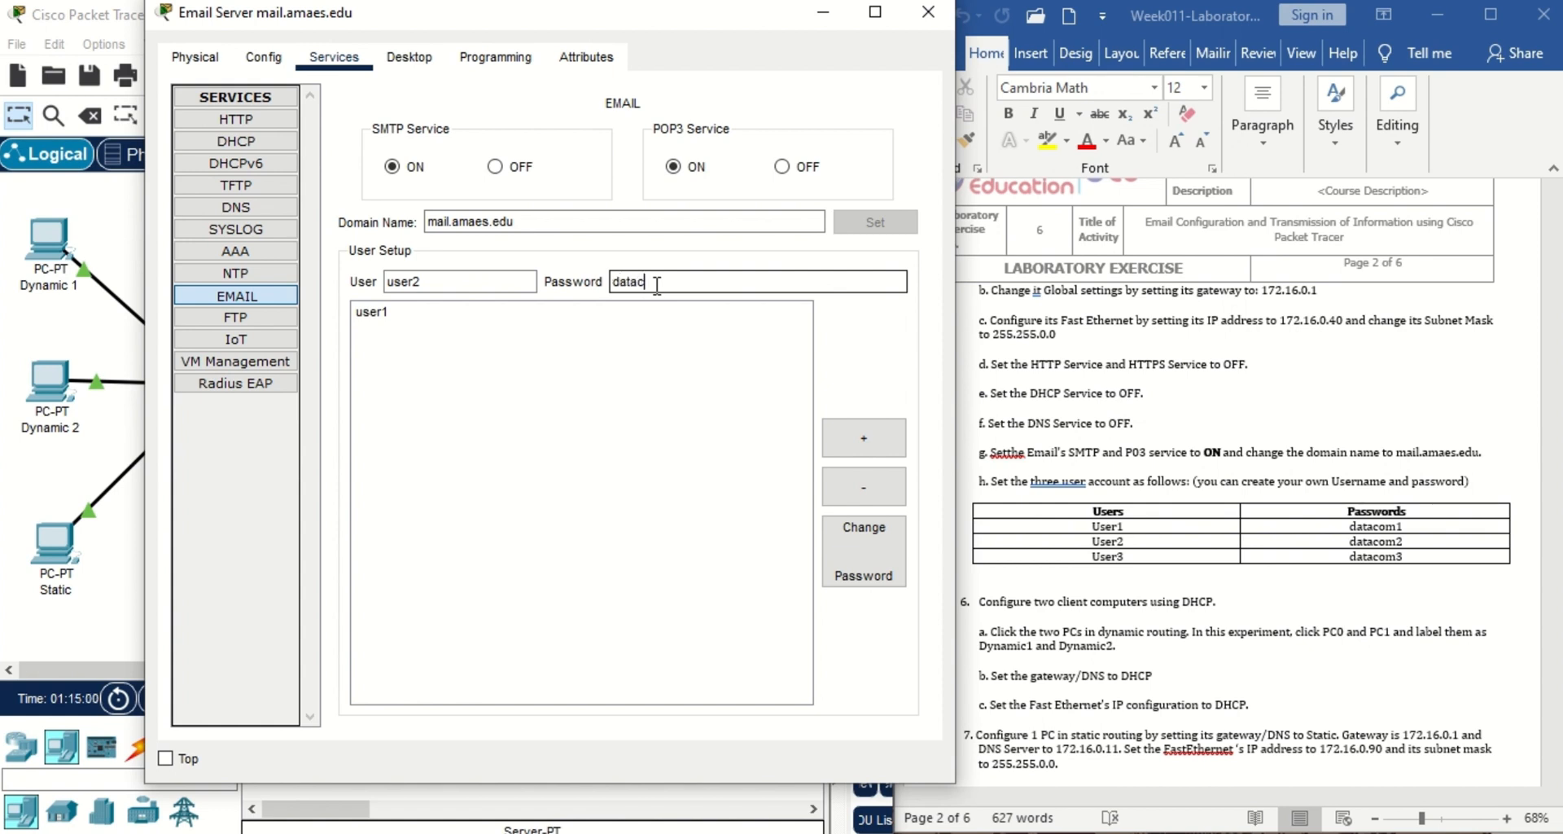
text(om2)
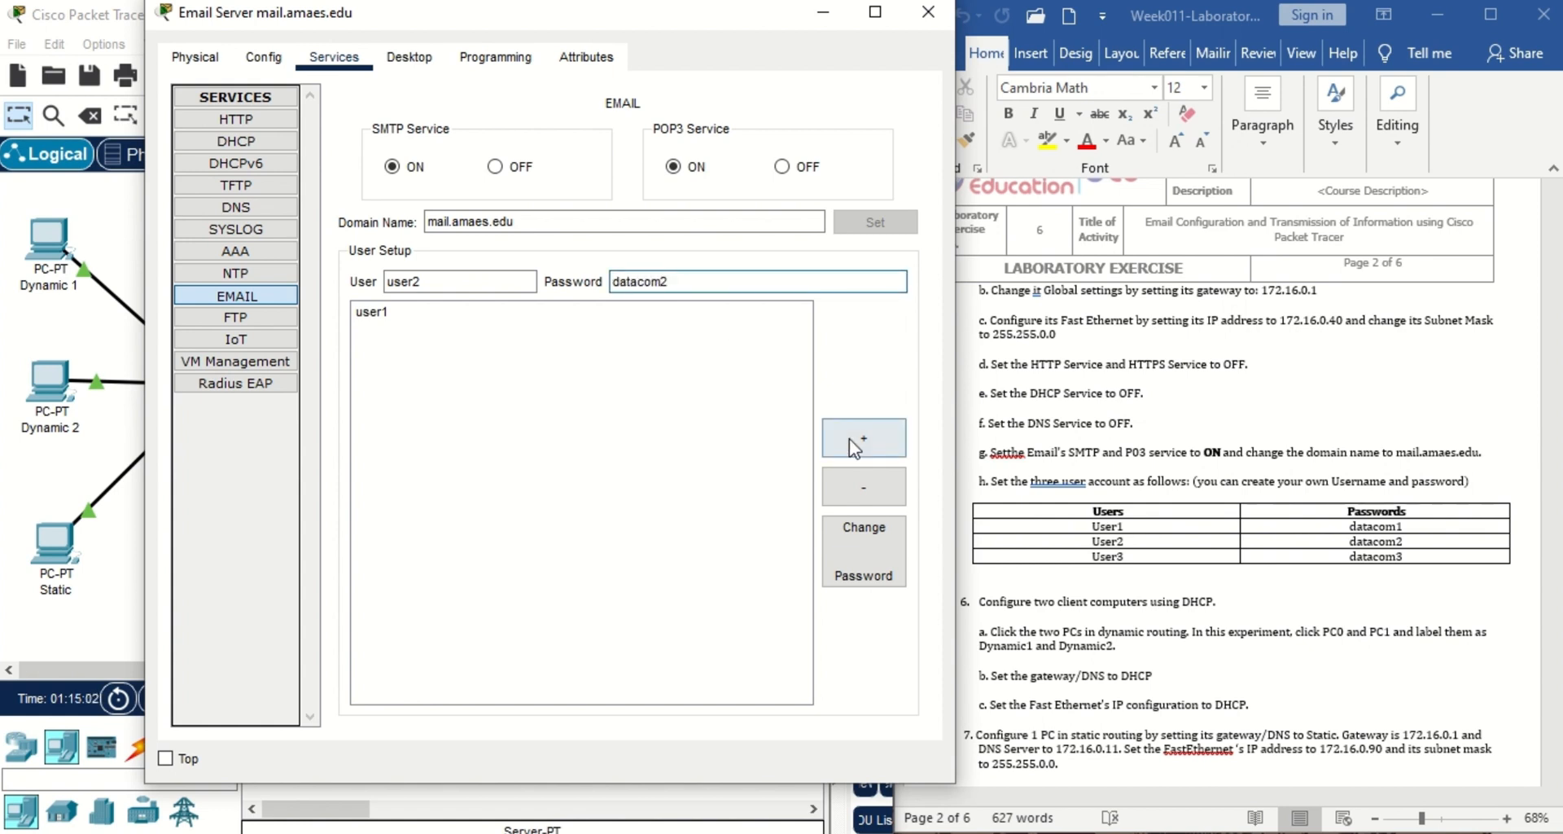
click(854, 439)
Add mail account user3 with its password and close the server window.
click(518, 282)
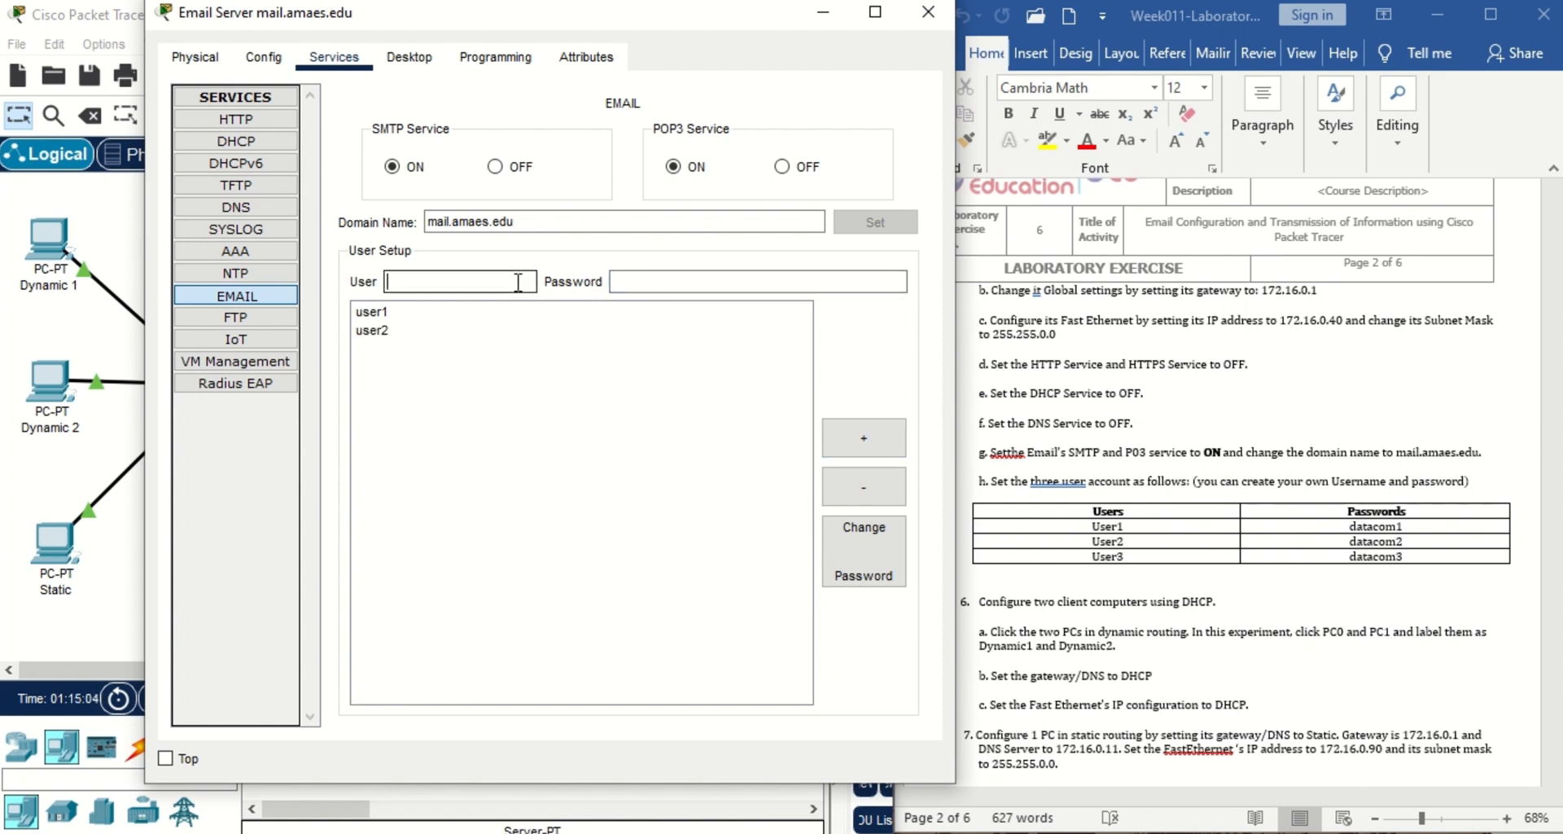
text(user2)
key(BackSpace)
text(3)
click(664, 279)
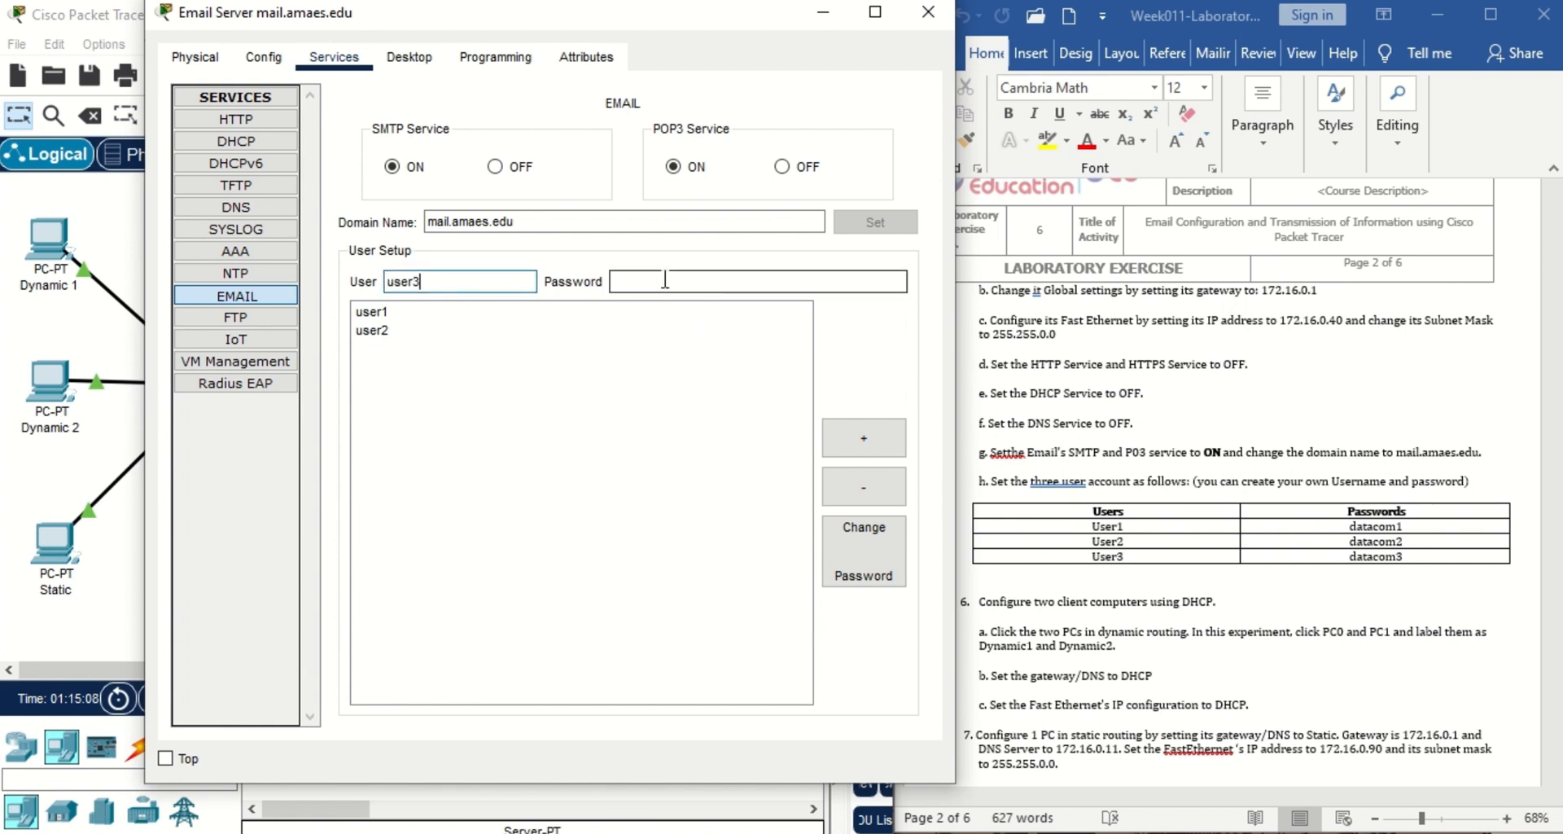
text(data)
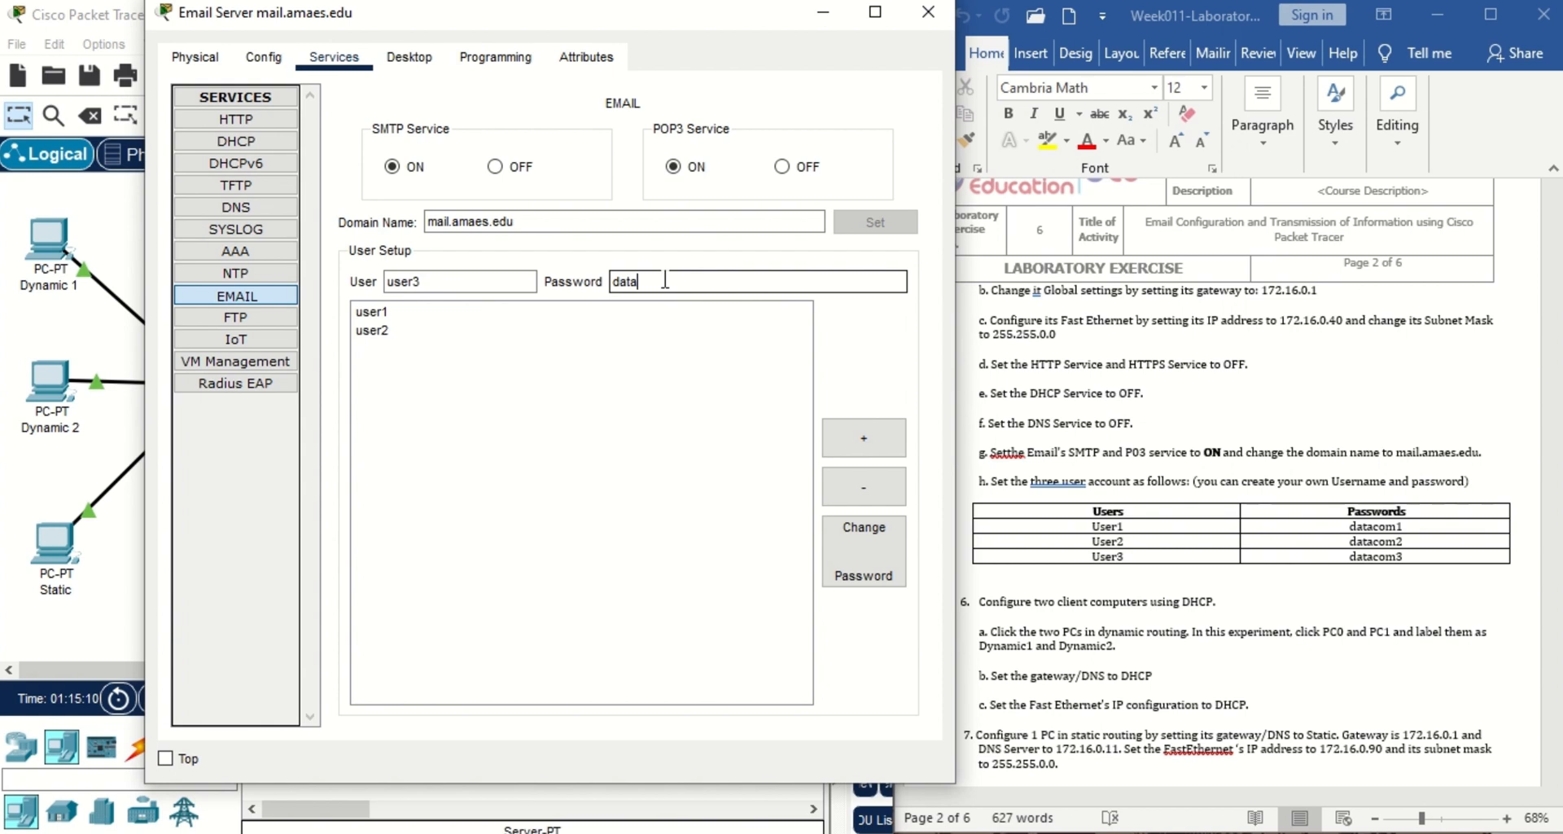
text(com3)
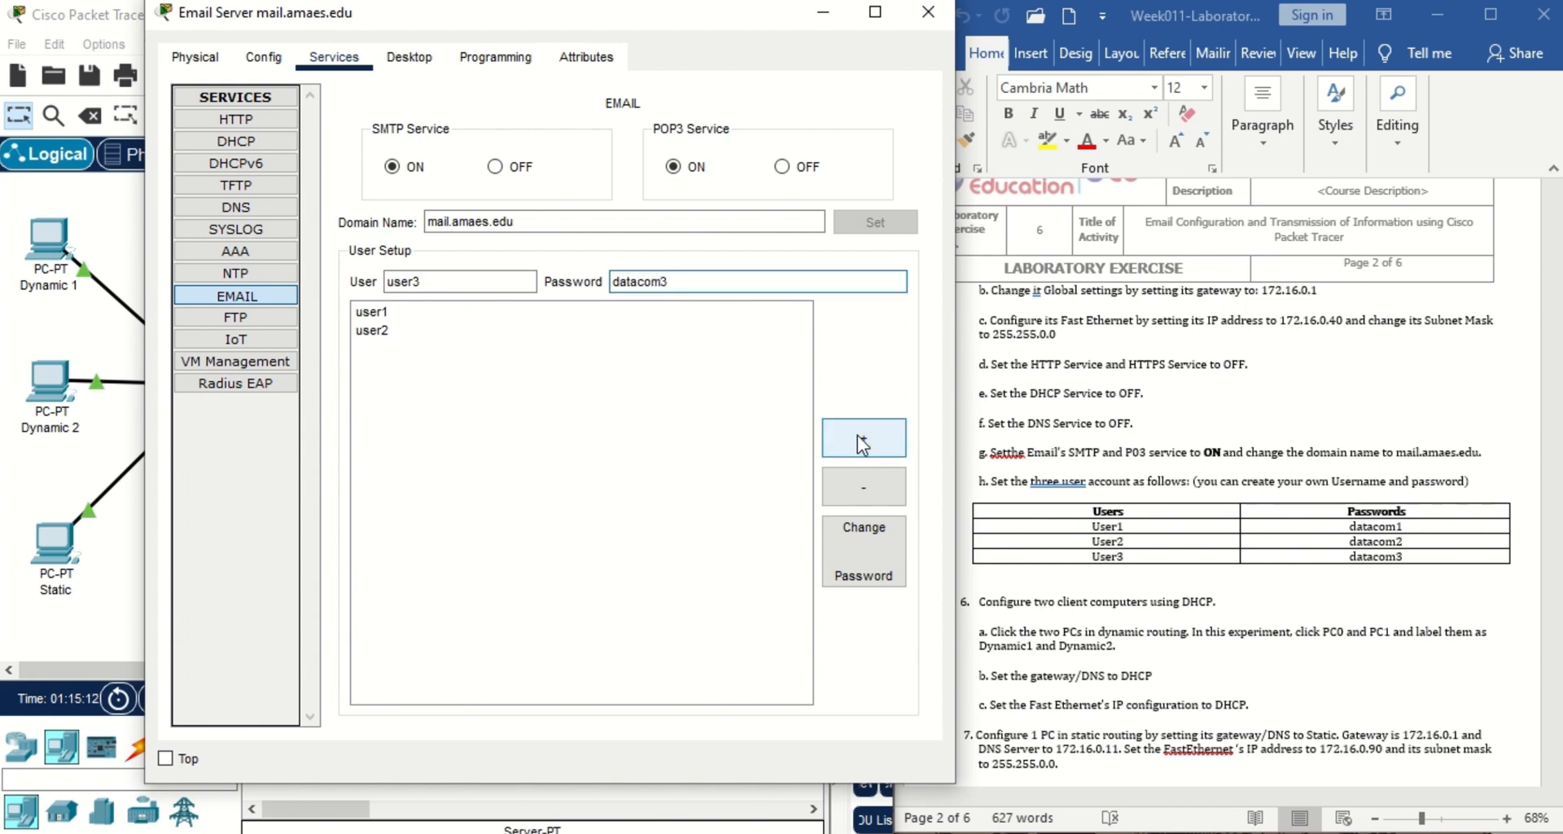
click(857, 435)
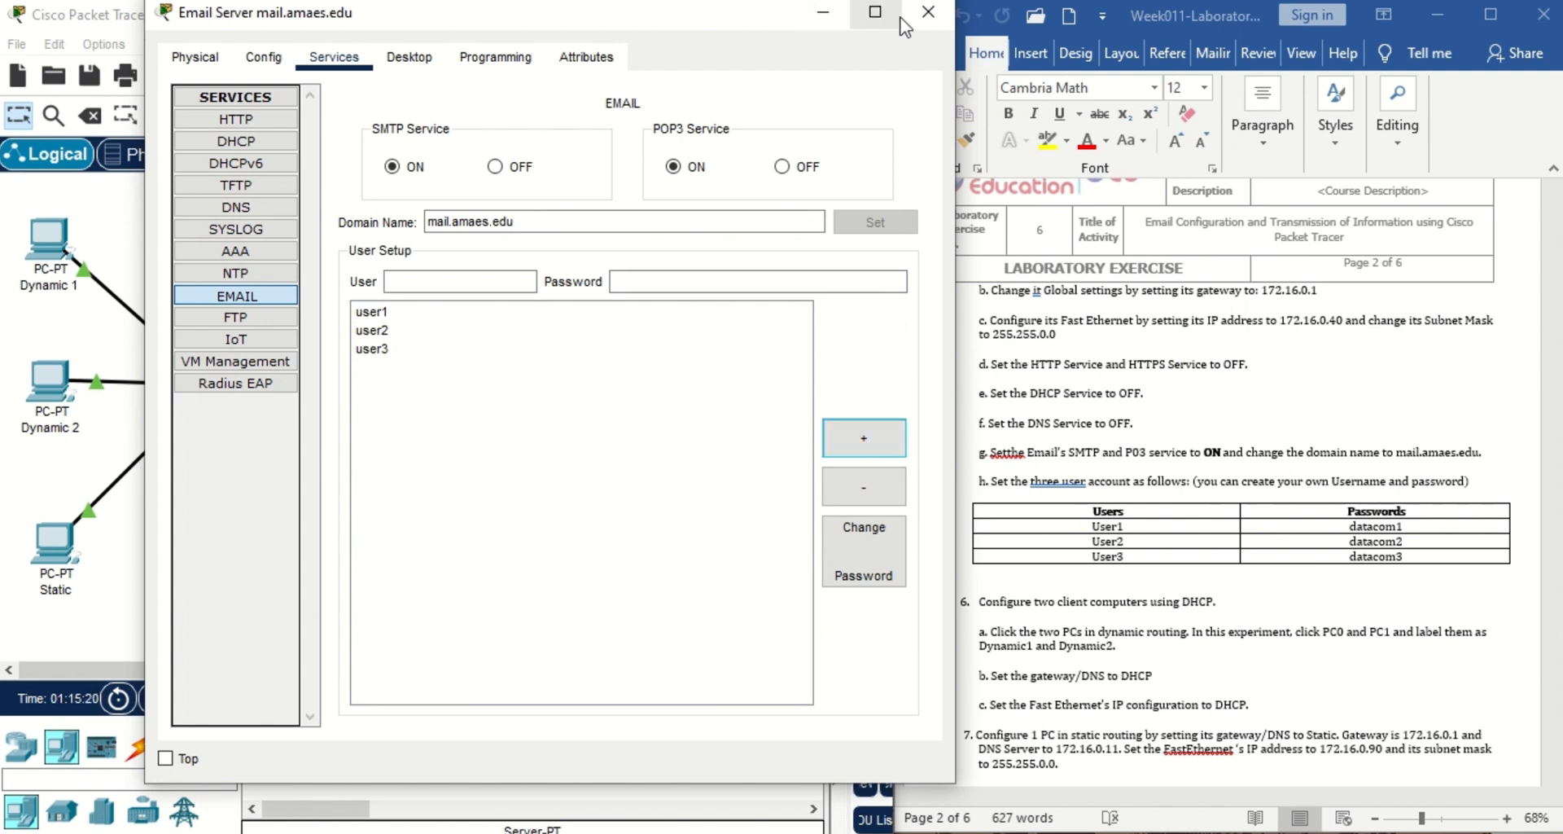
click(926, 13)
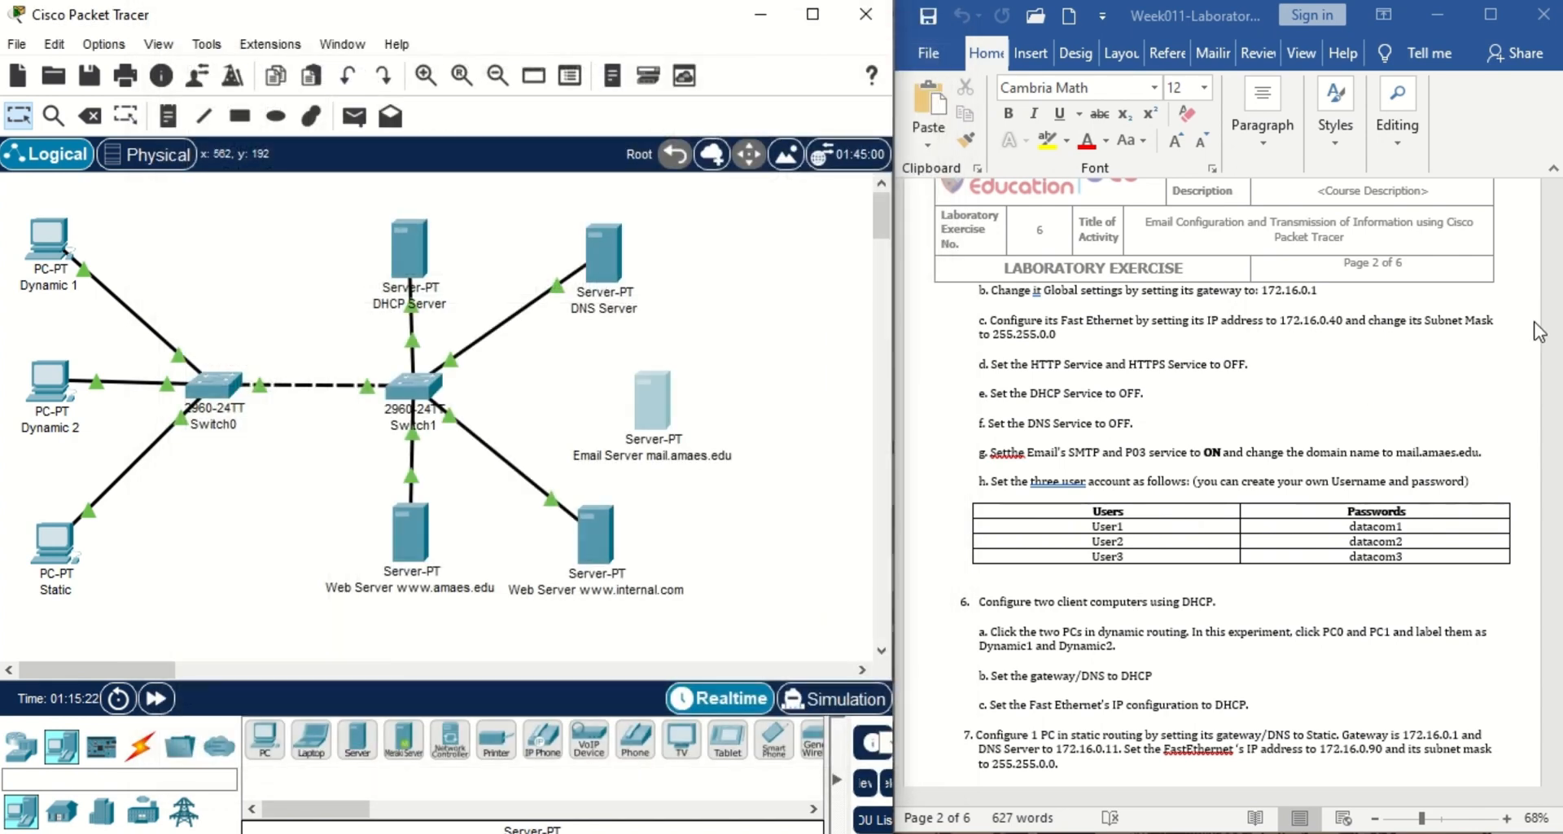
drag(1558, 316, 1557, 359)
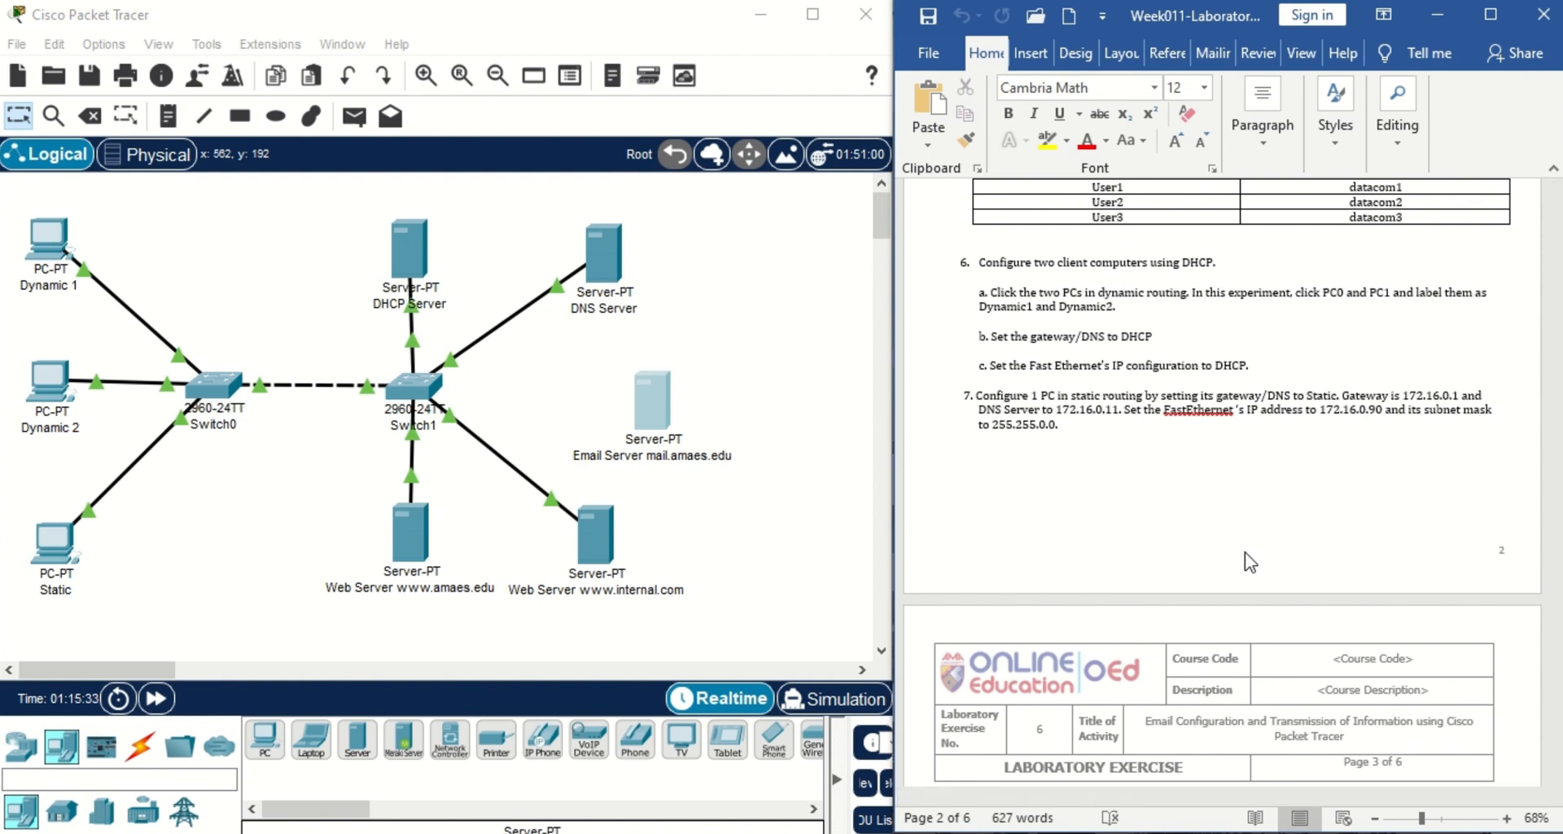
click(51, 259)
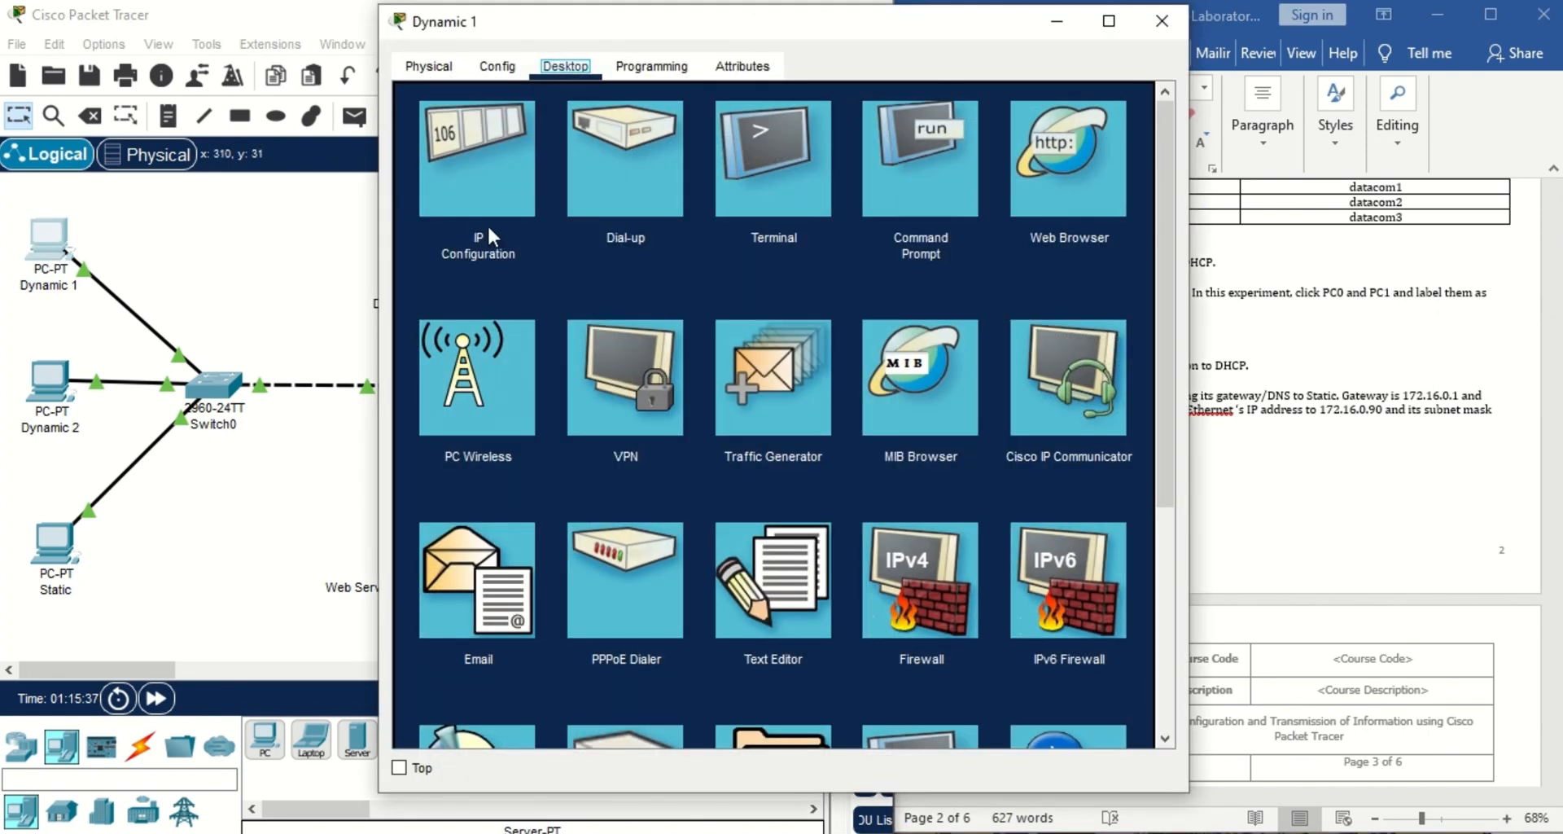
click(496, 218)
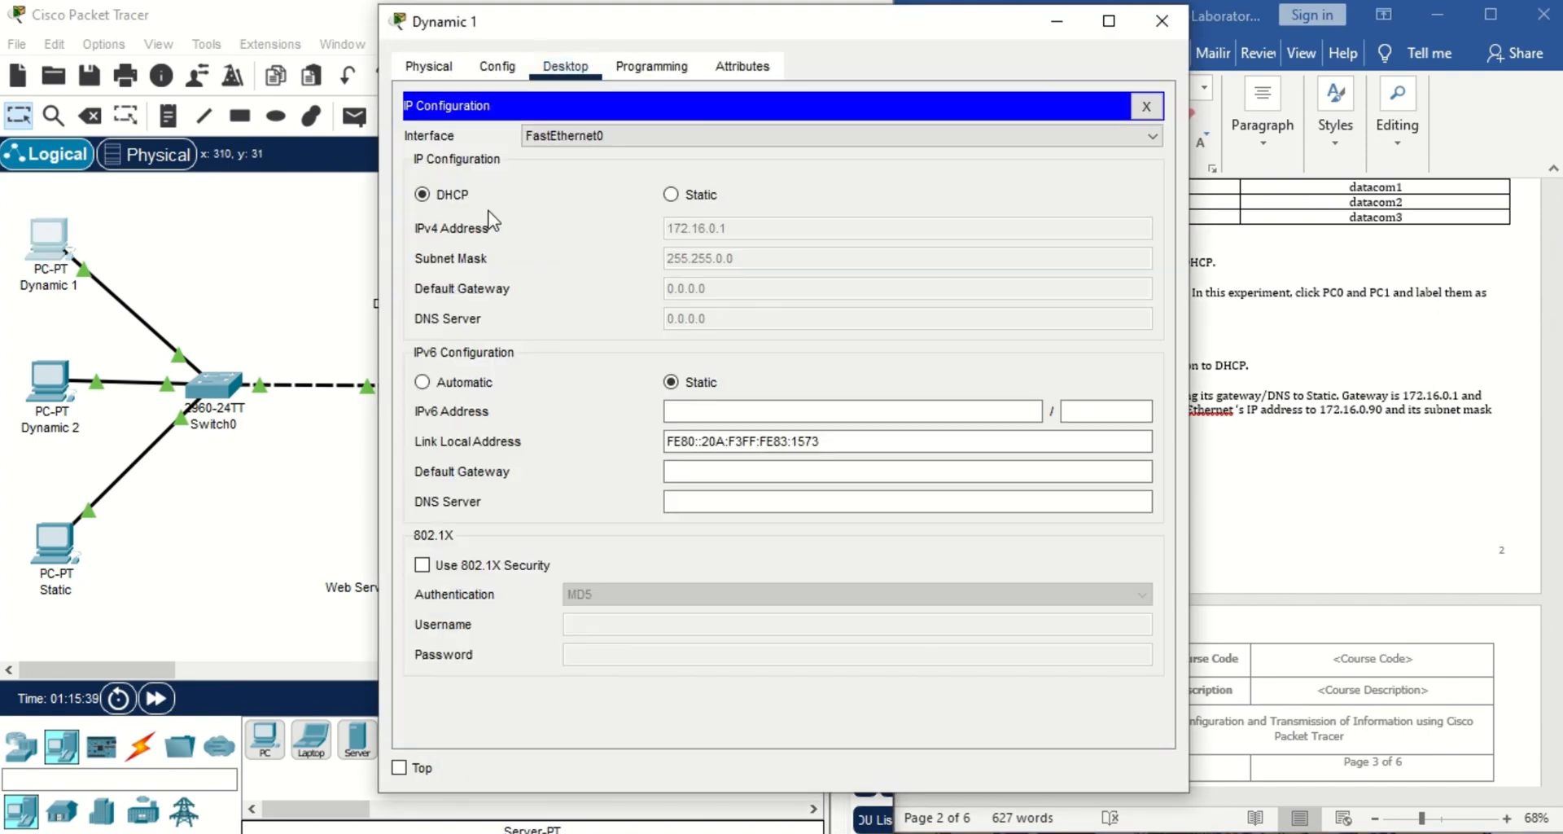
click(1161, 21)
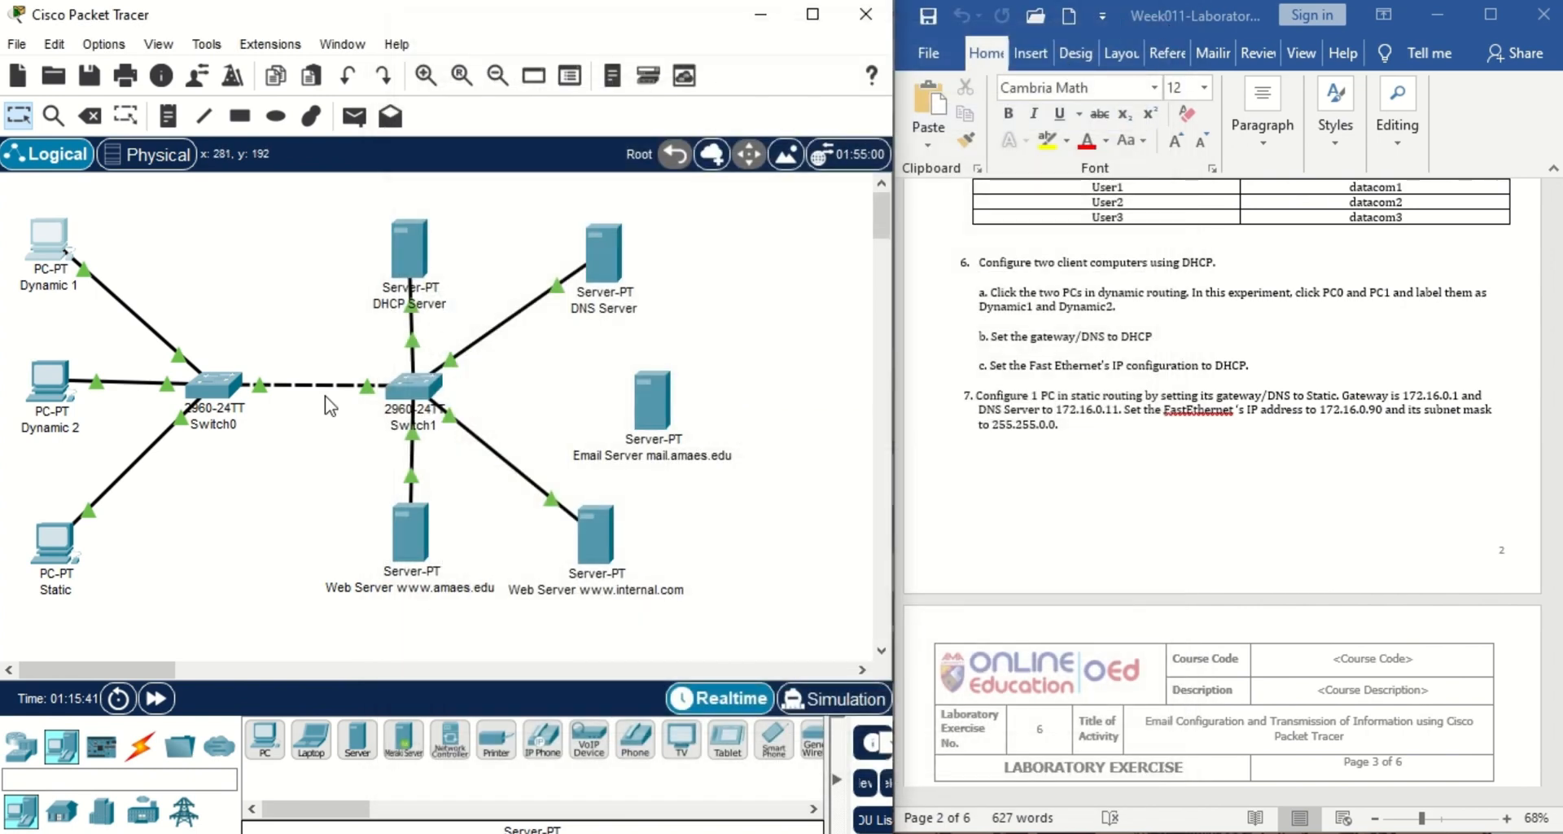
click(32, 395)
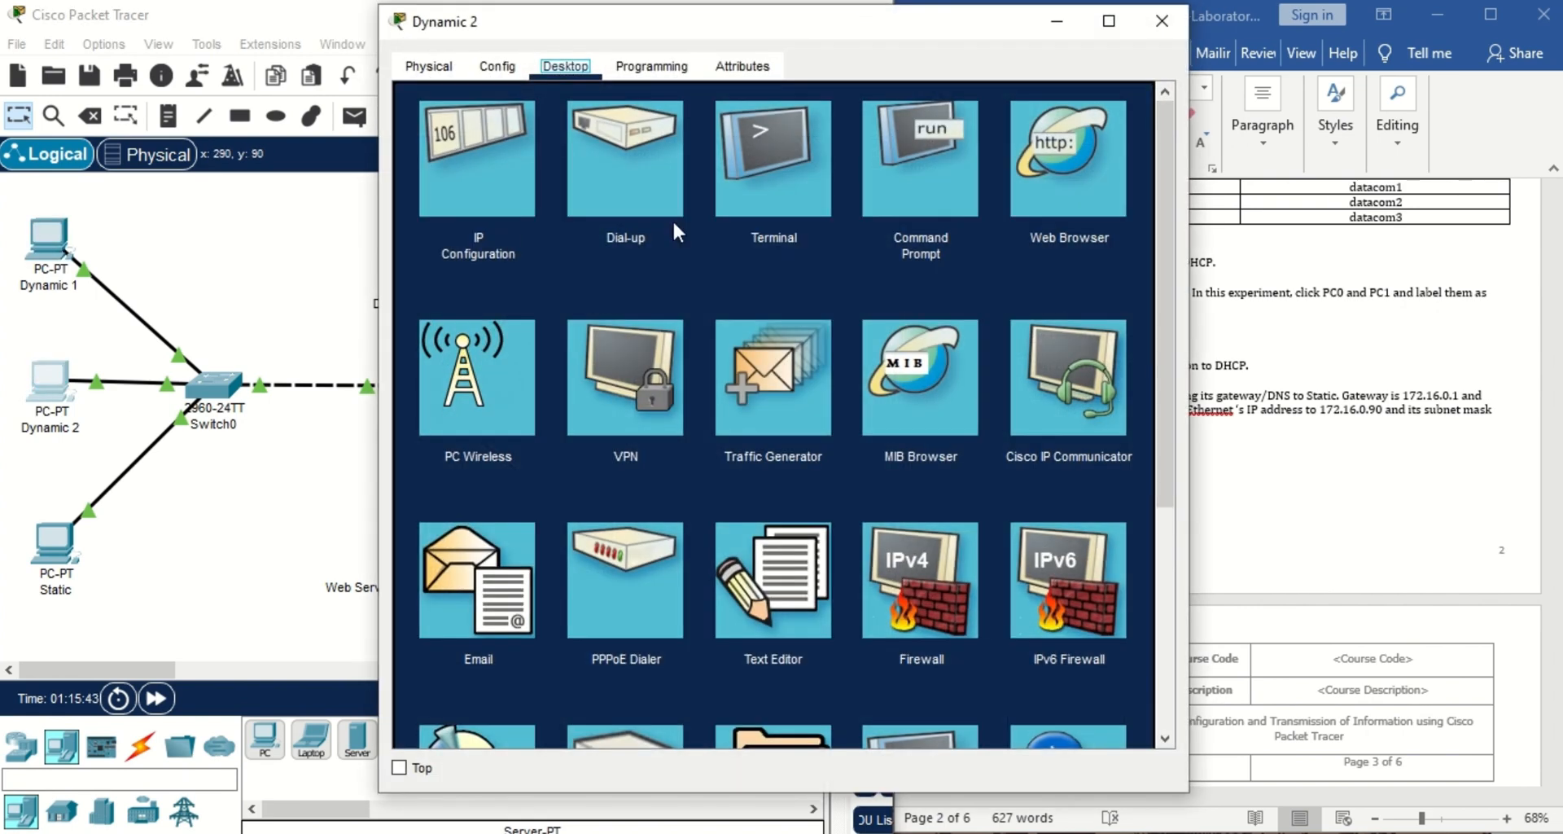
click(490, 184)
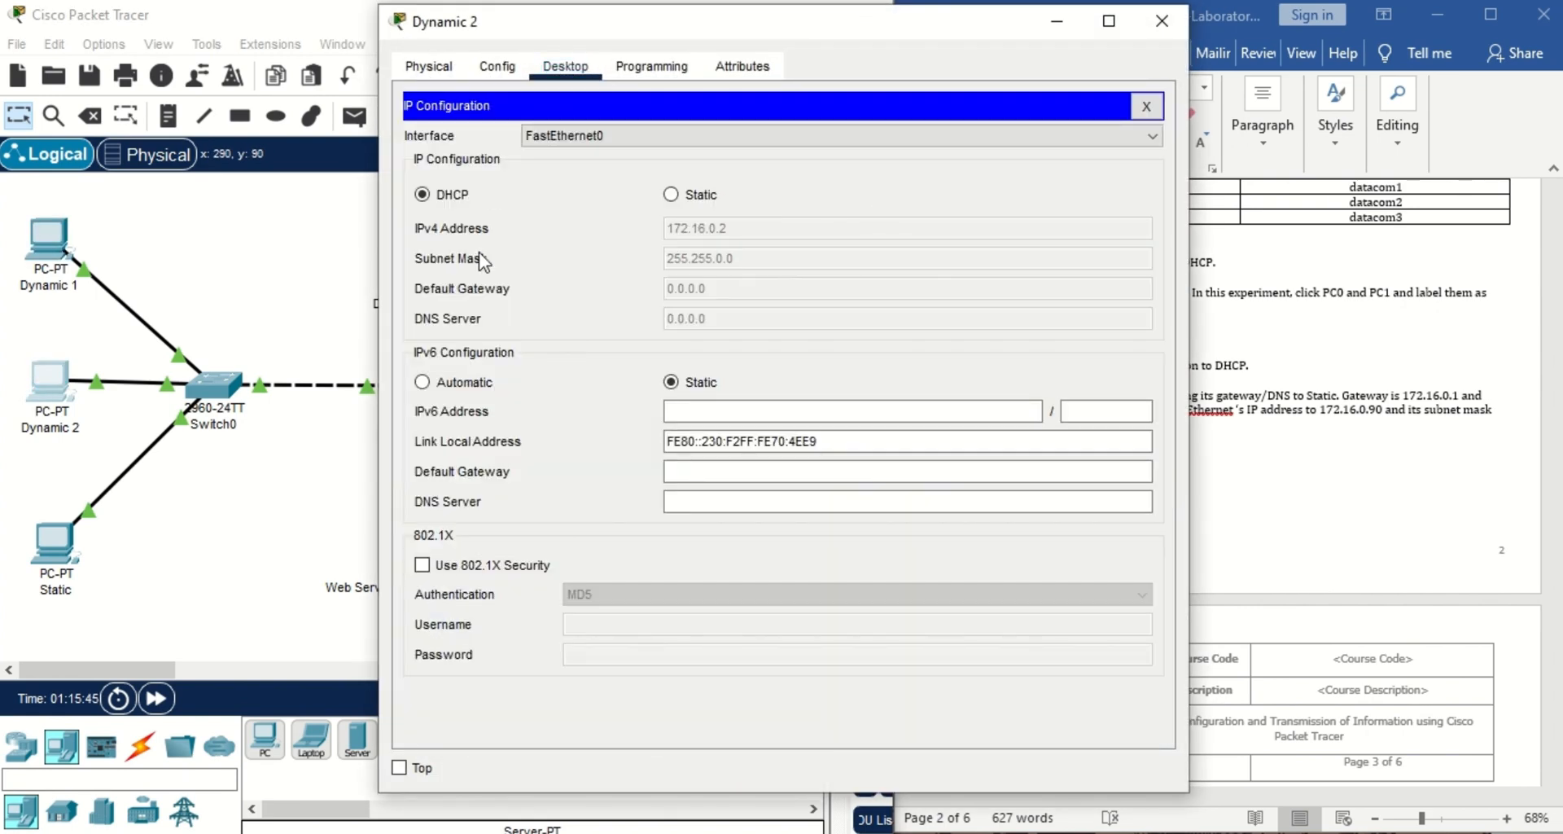
click(1161, 24)
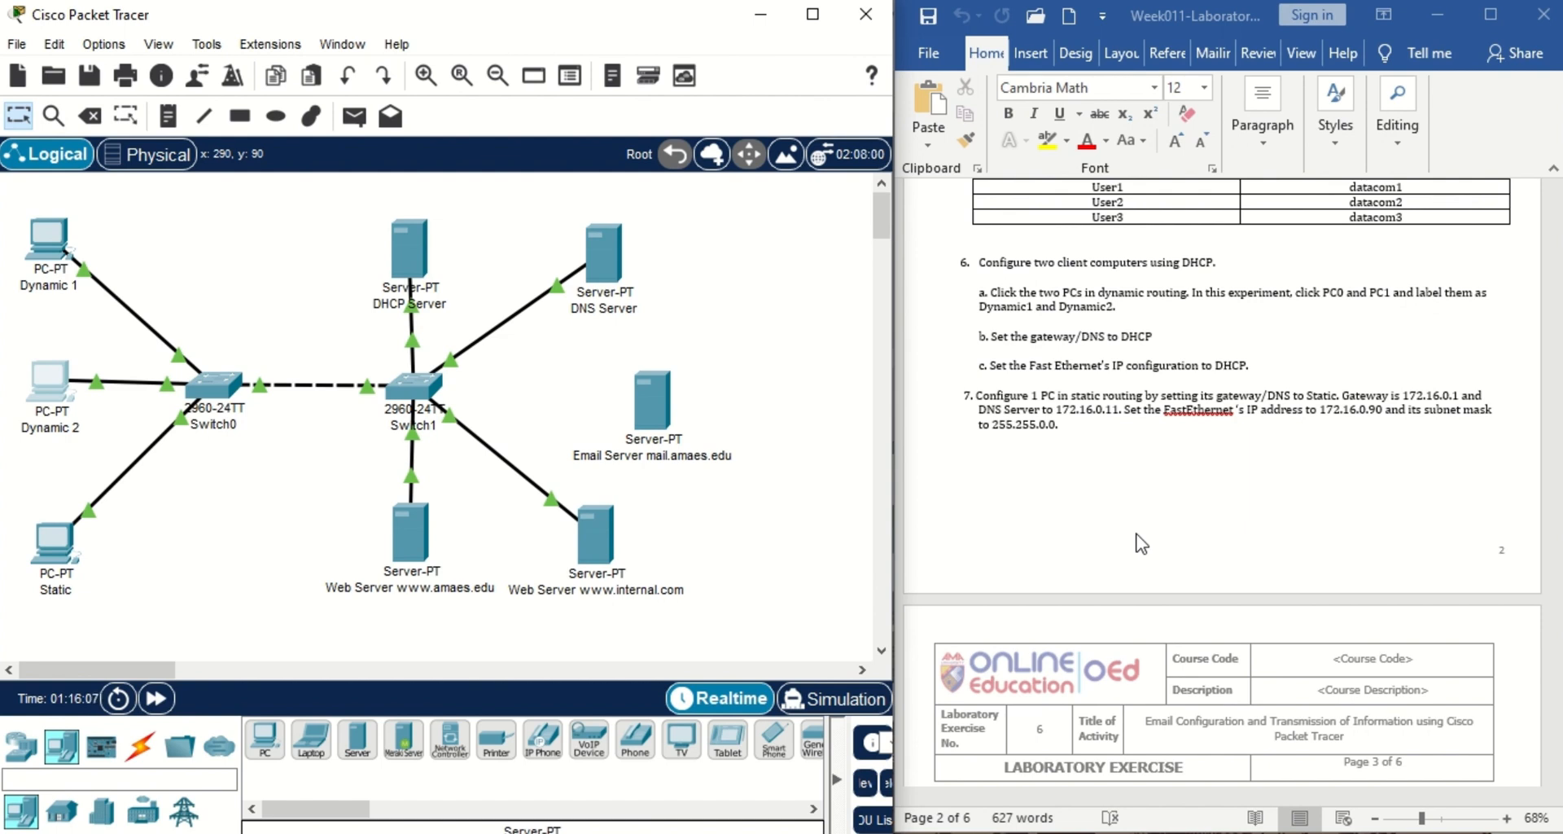
click(55, 543)
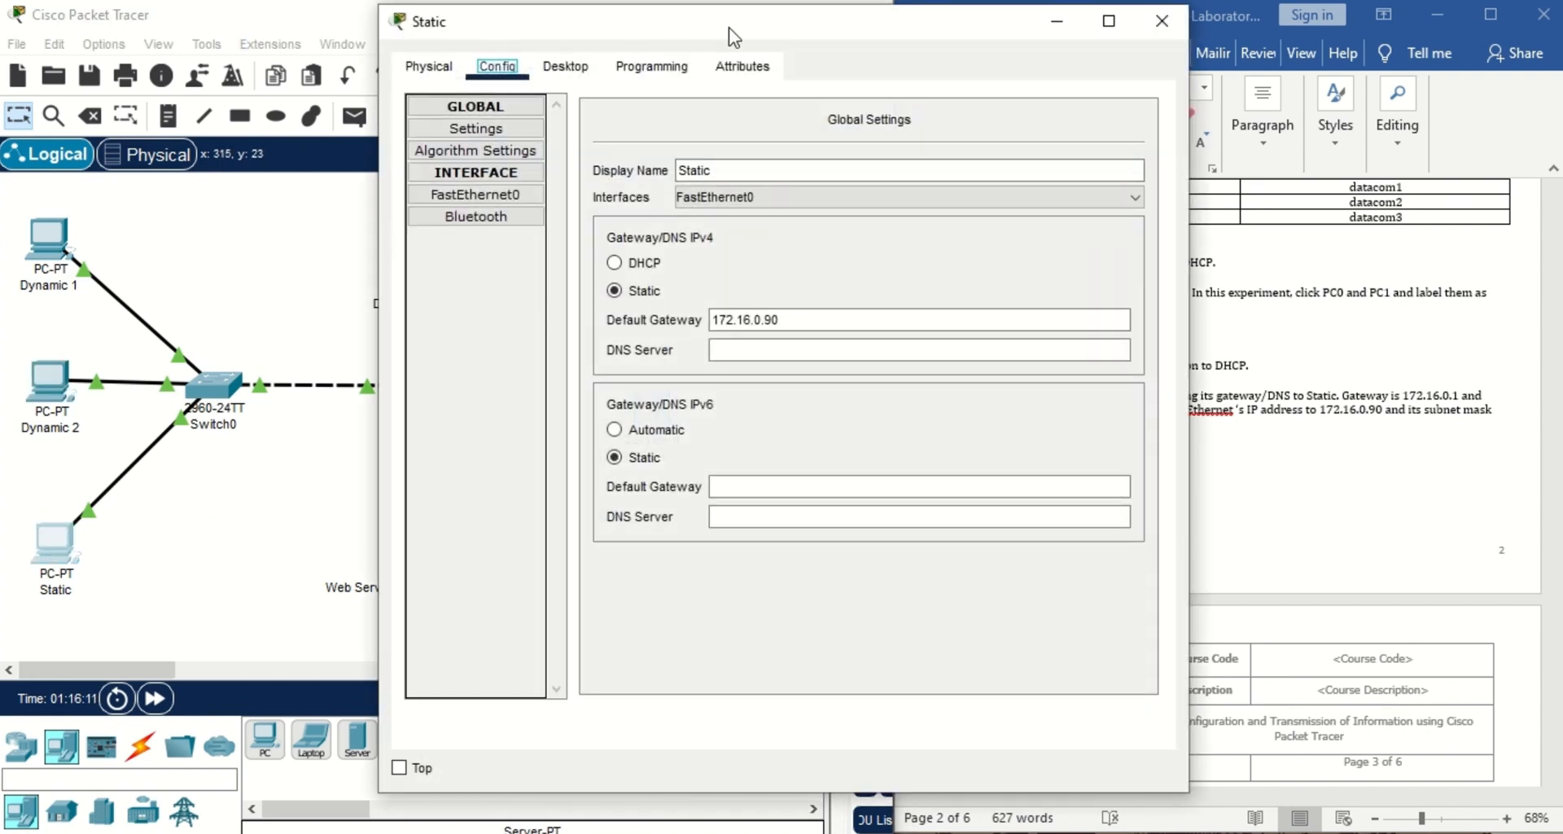
drag(732, 37, 449, 55)
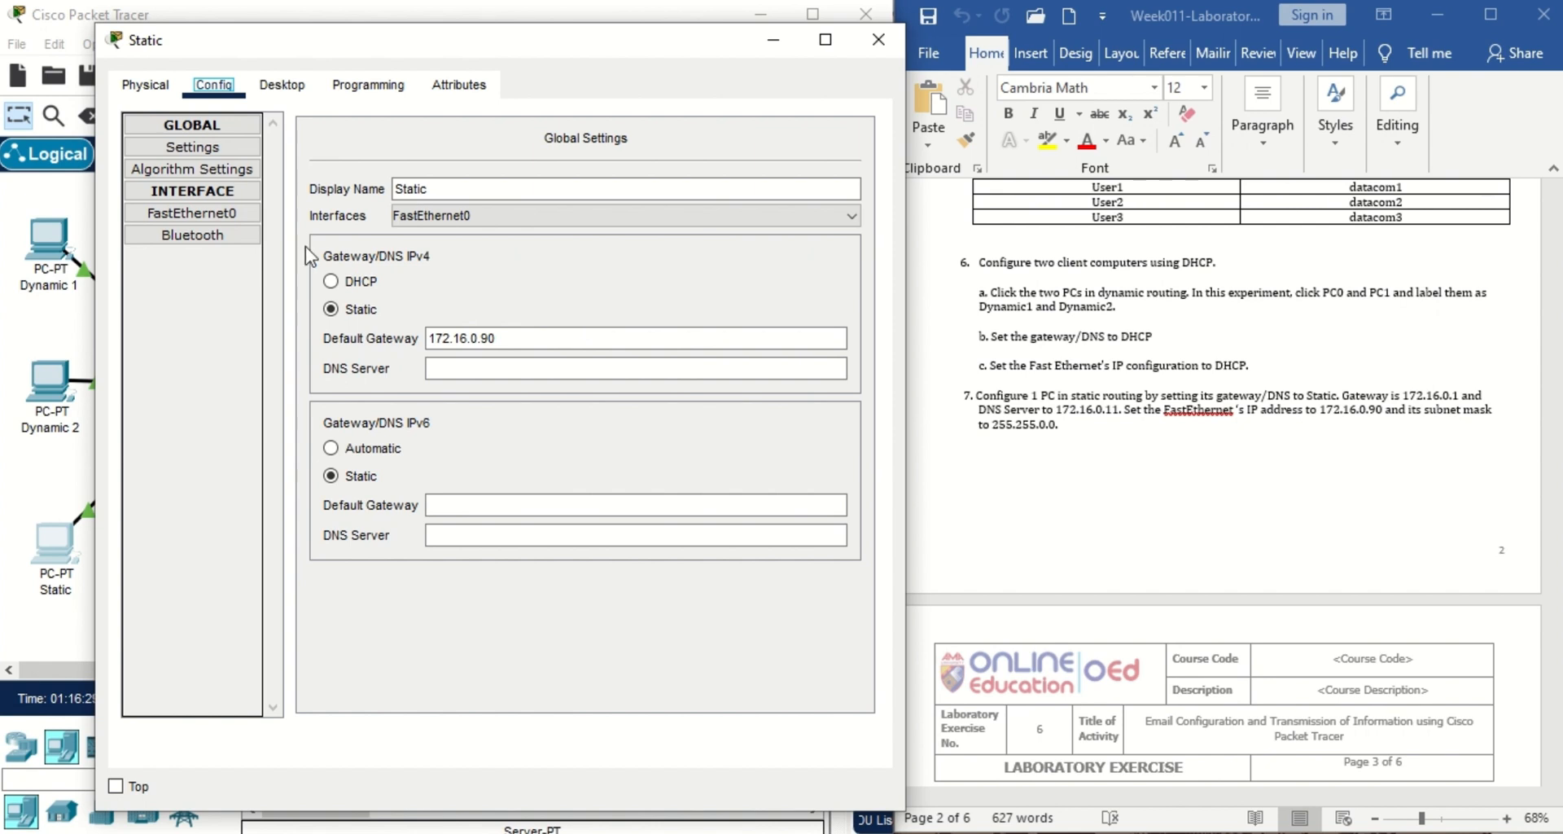
click(236, 215)
click(724, 445)
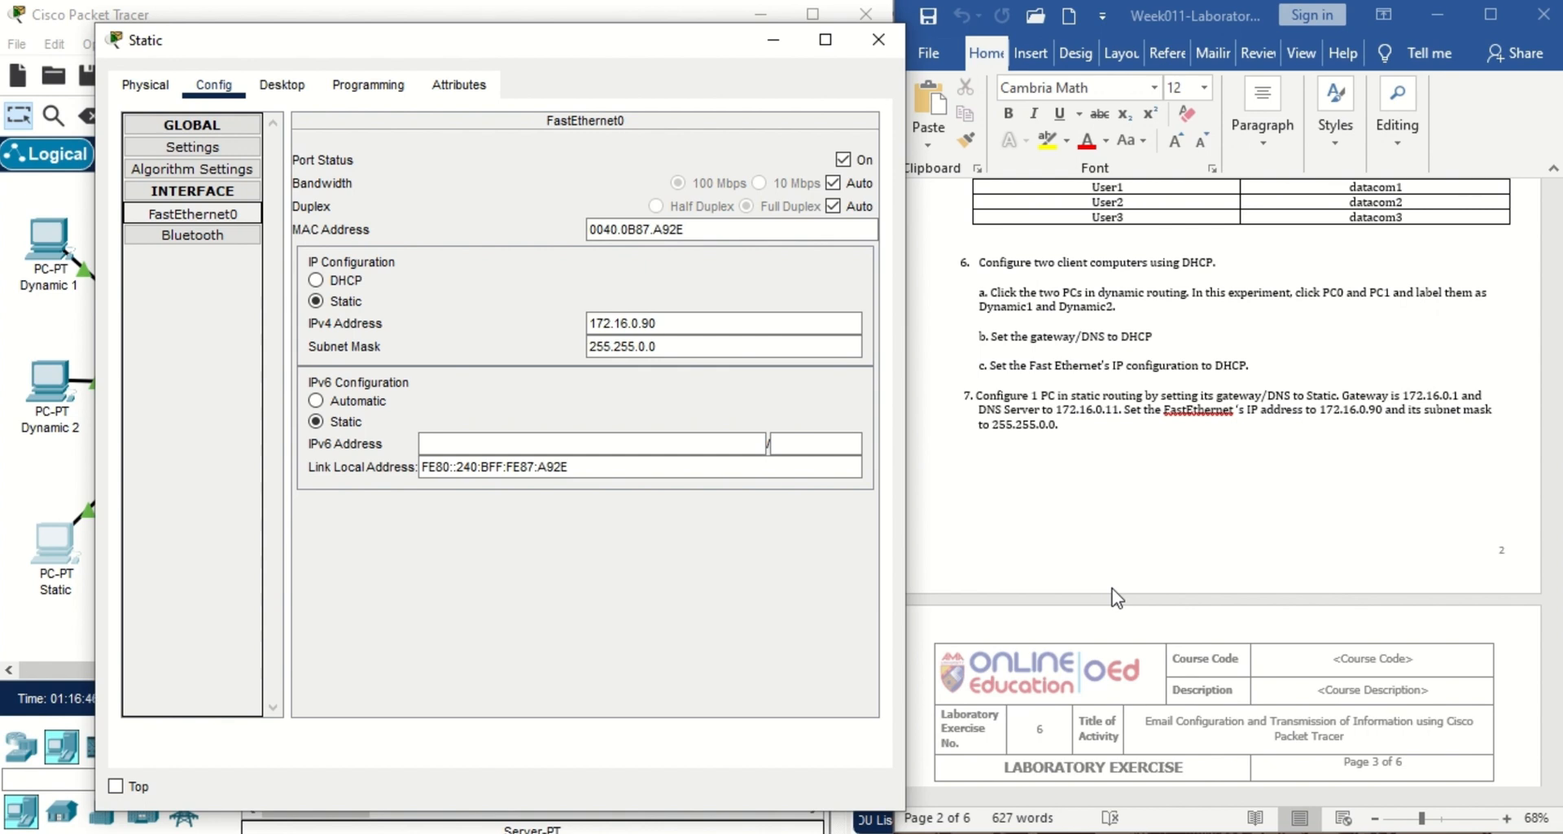
click(1449, 519)
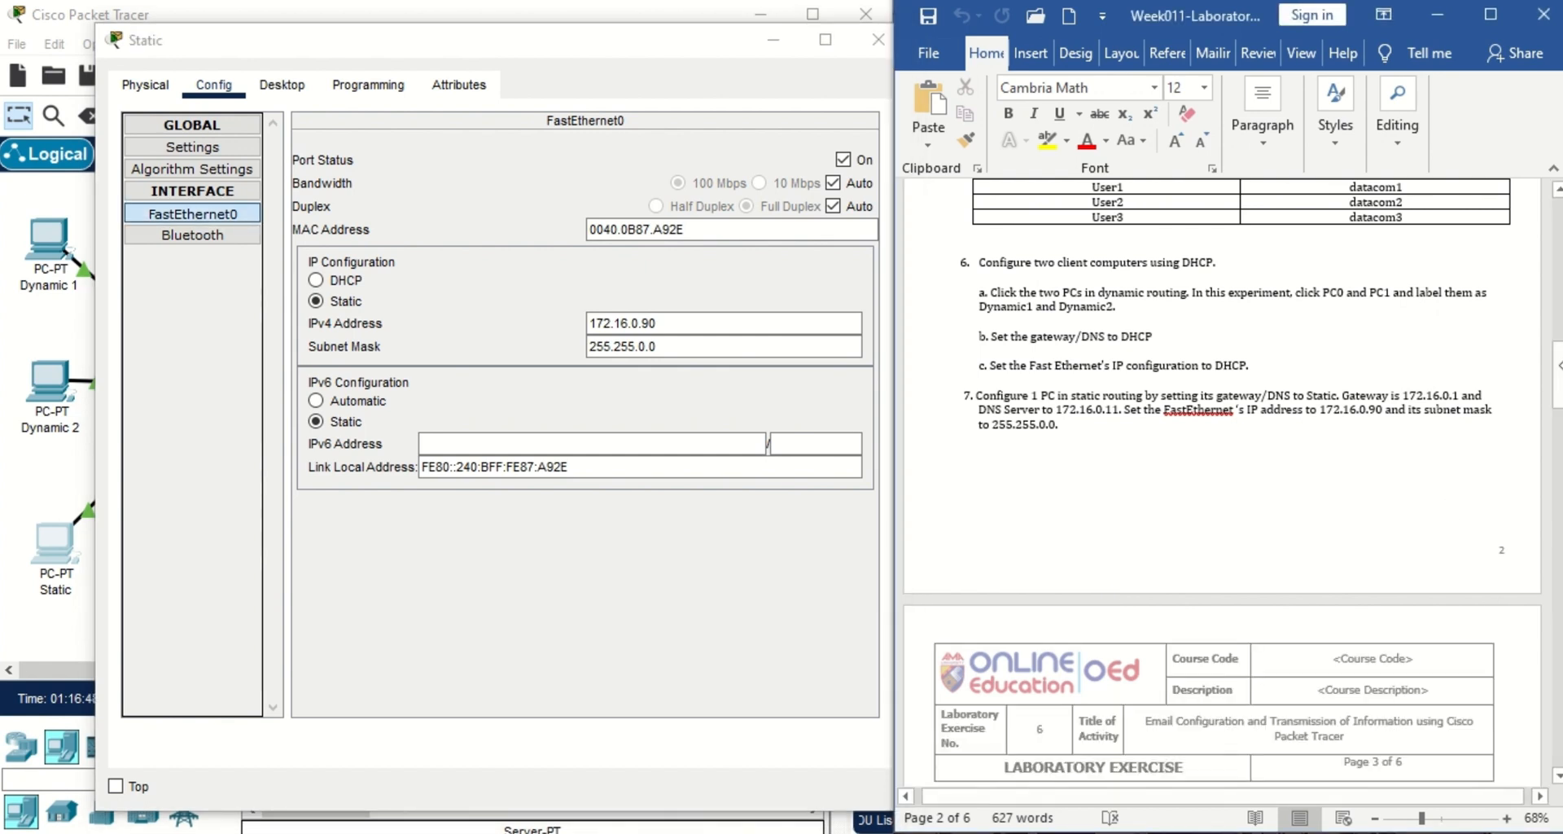
drag(1555, 374, 1553, 431)
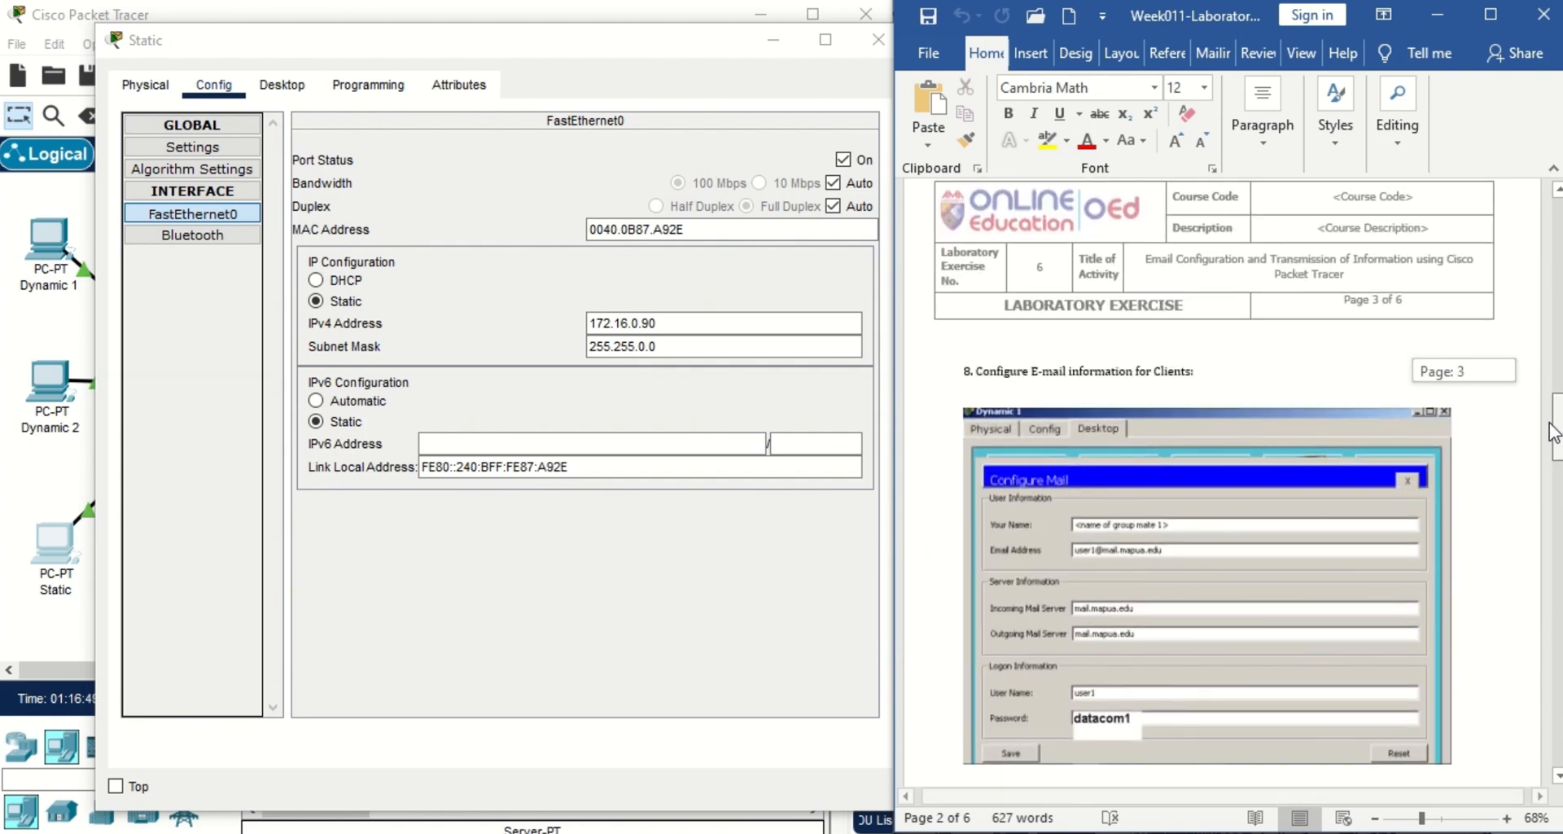
click(877, 41)
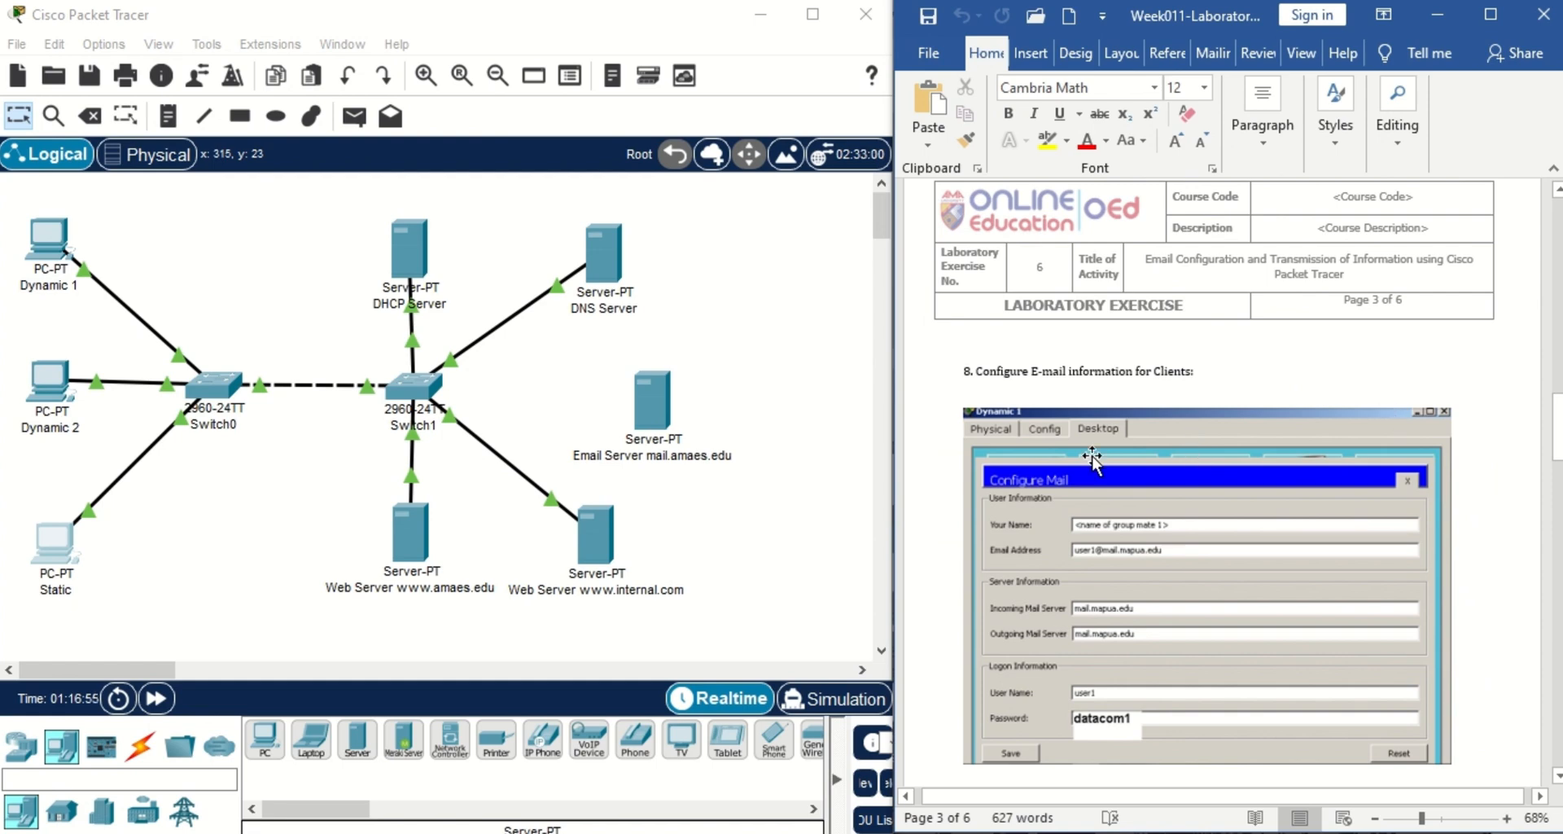
Open Dynamic 1's email account setup beside the lab sheet.
click(50, 243)
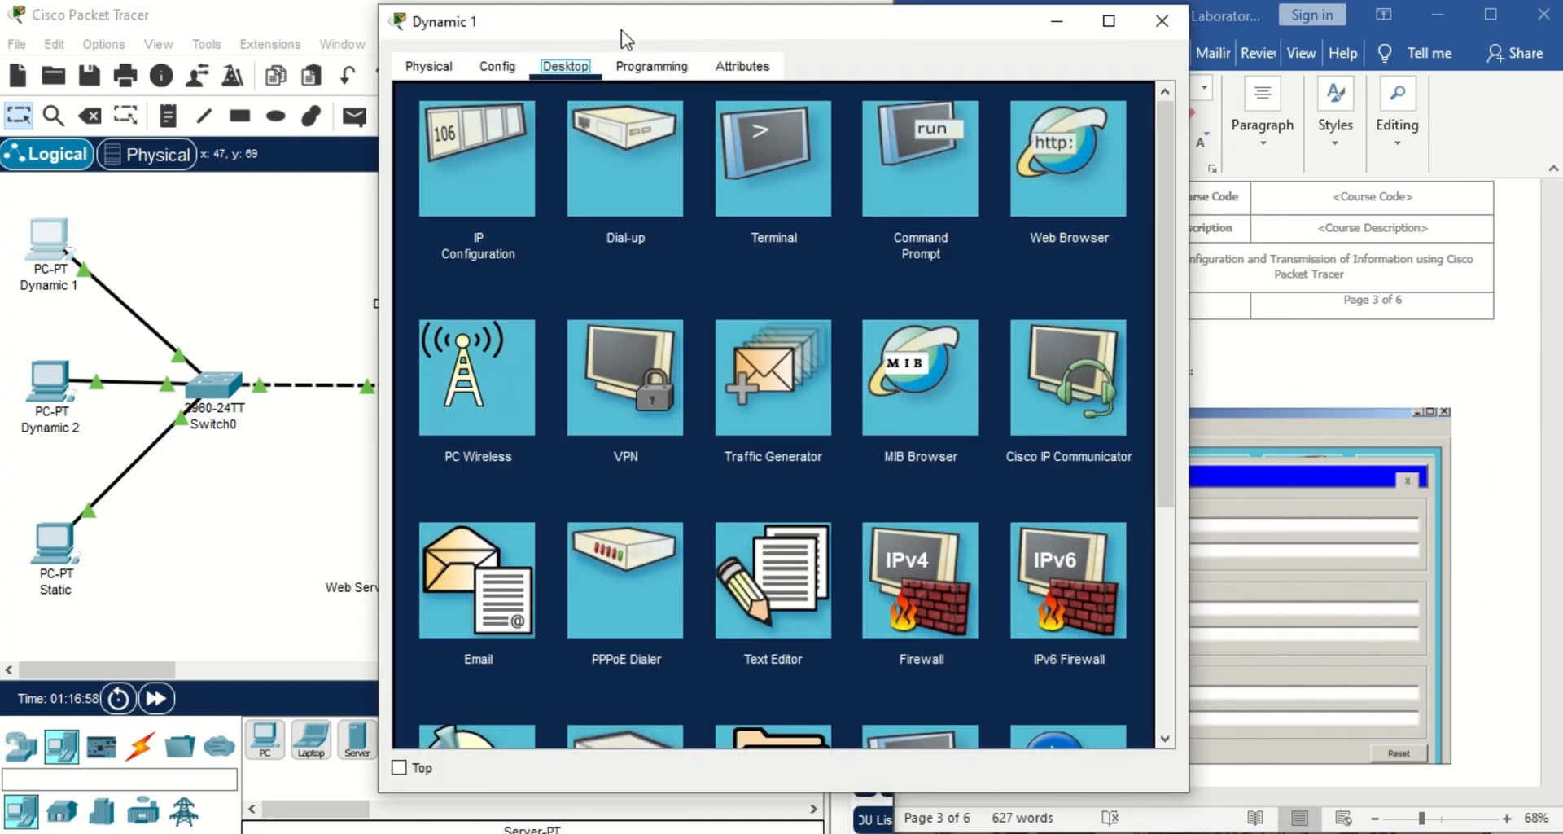
drag(621, 28, 358, 16)
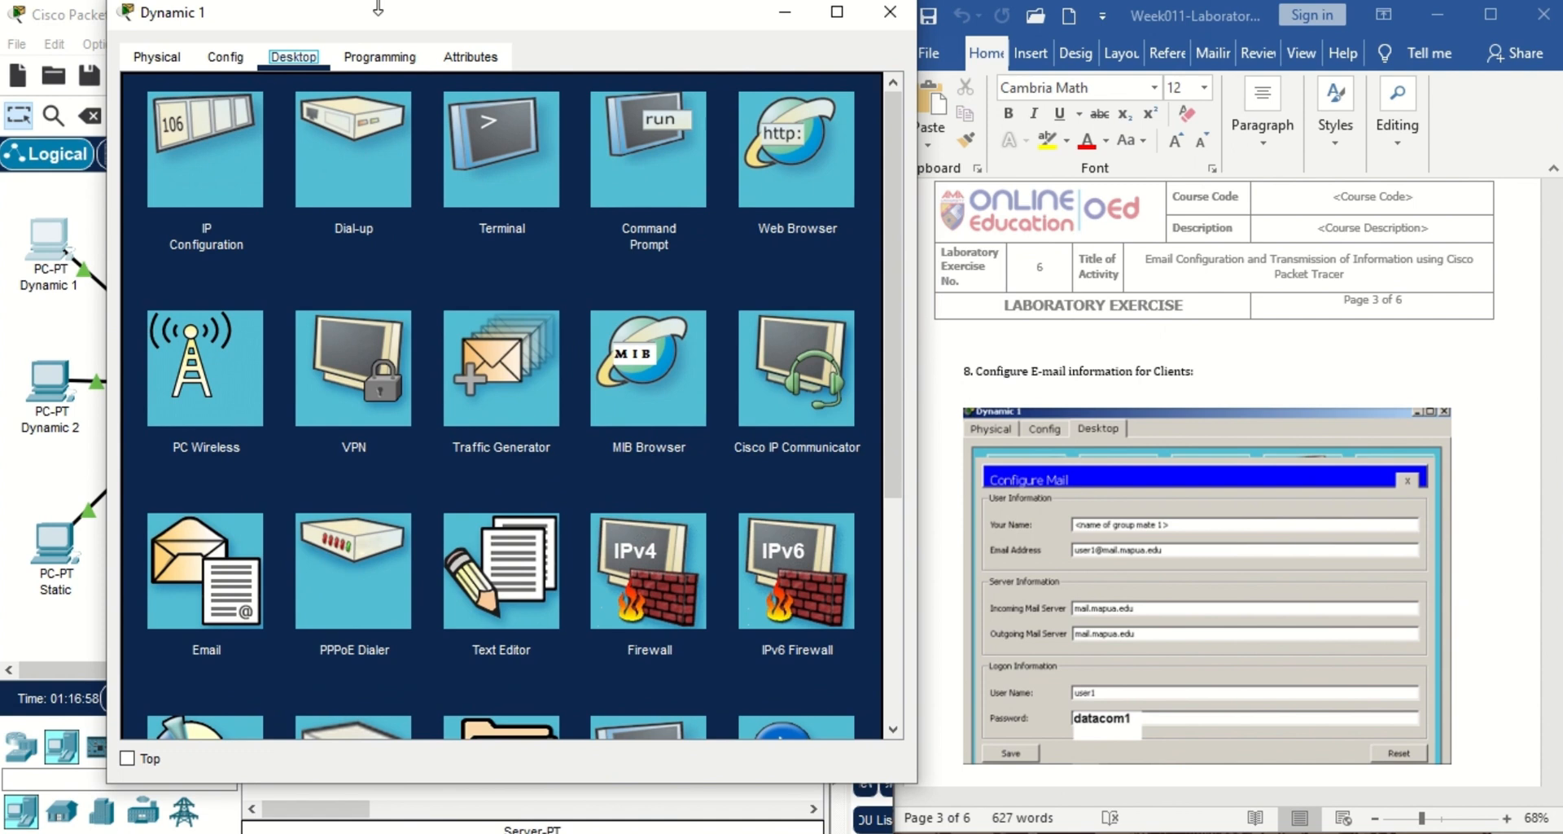
click(159, 550)
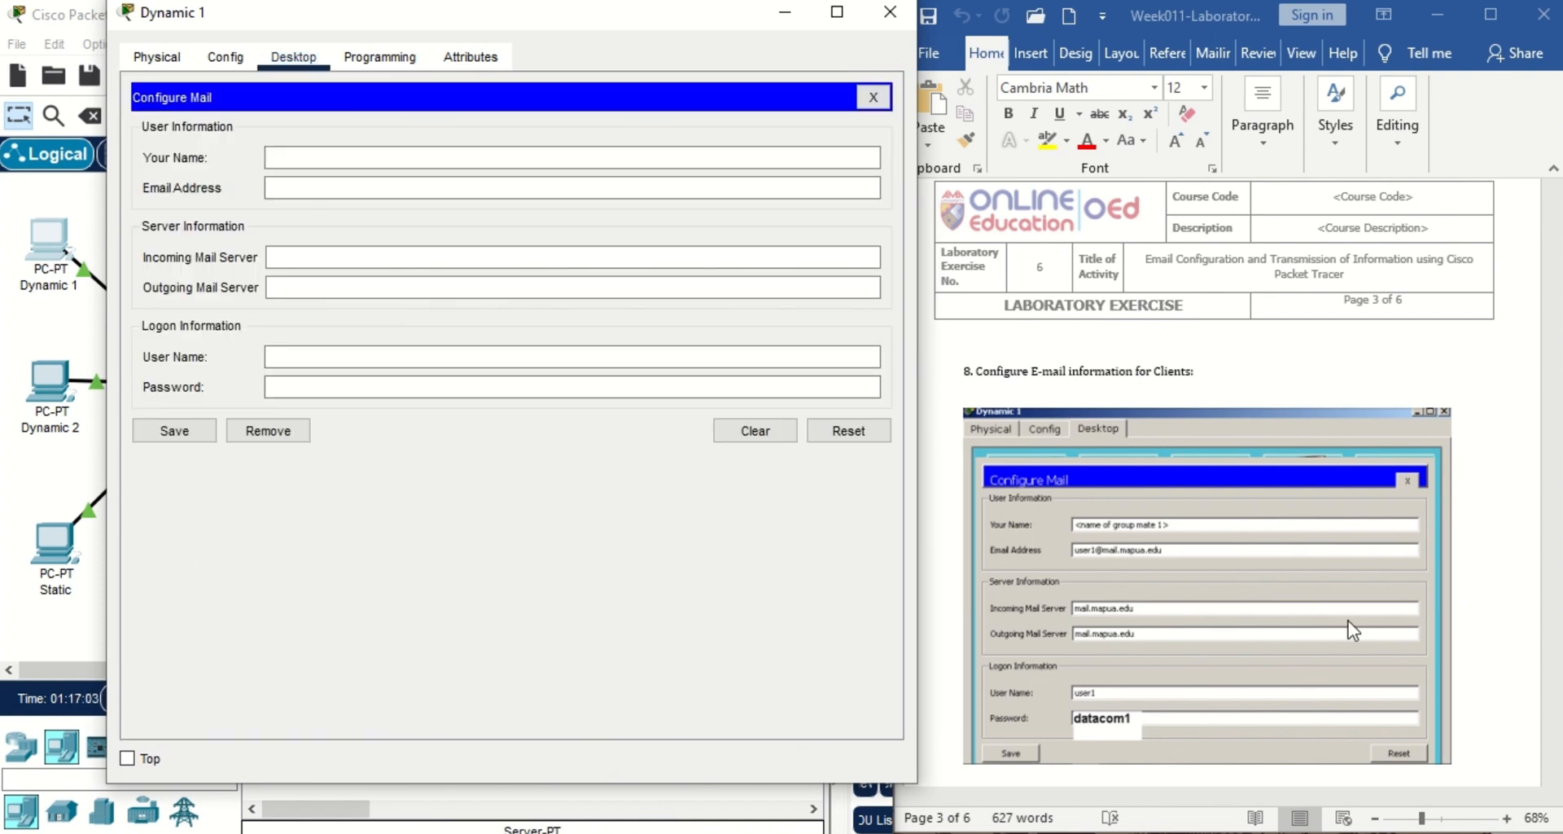
click(1513, 454)
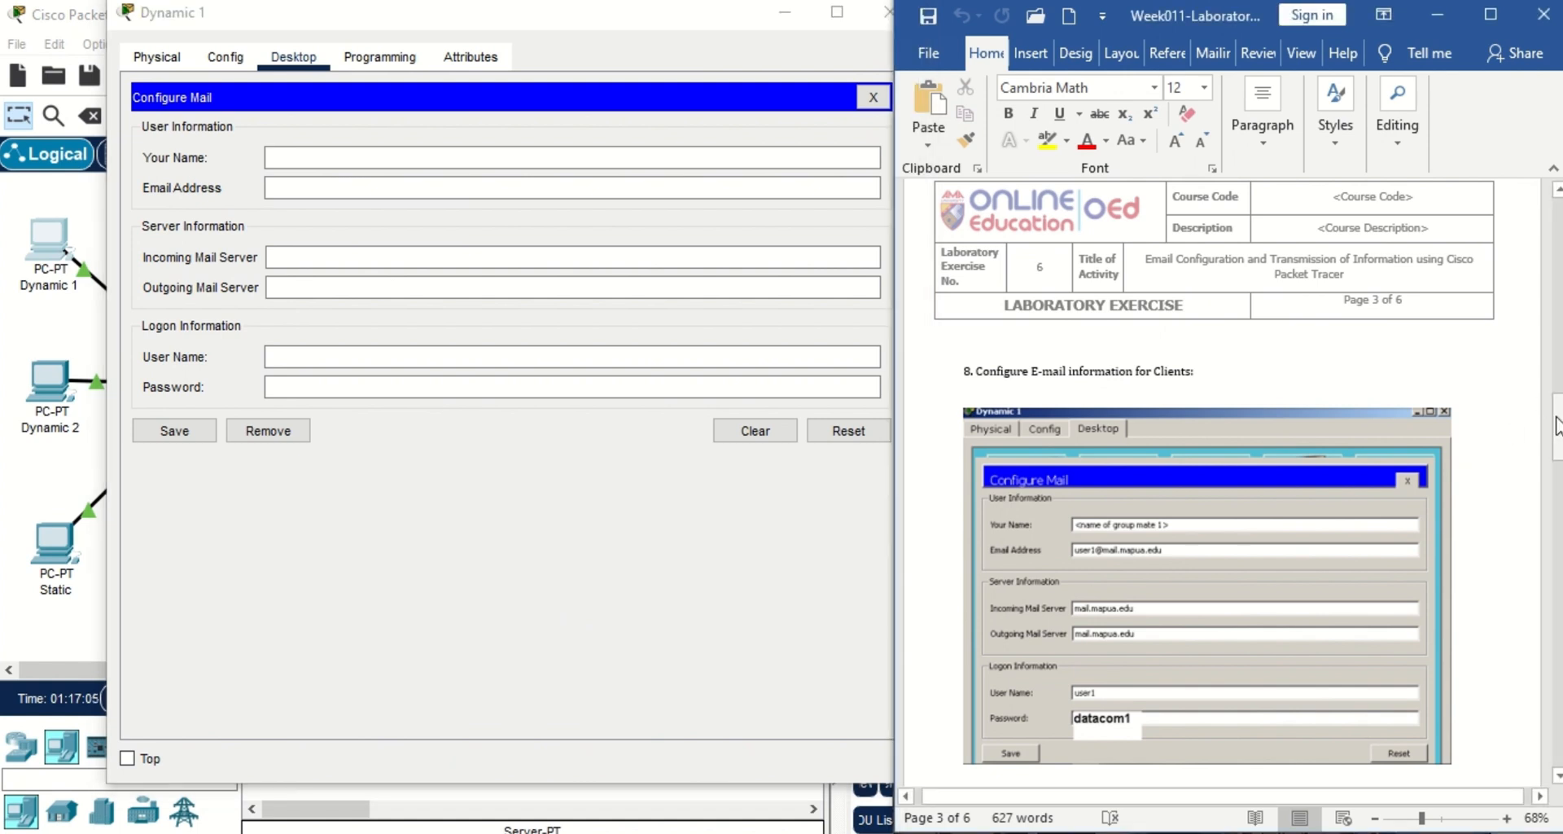
scroll(1556, 431, down, 3)
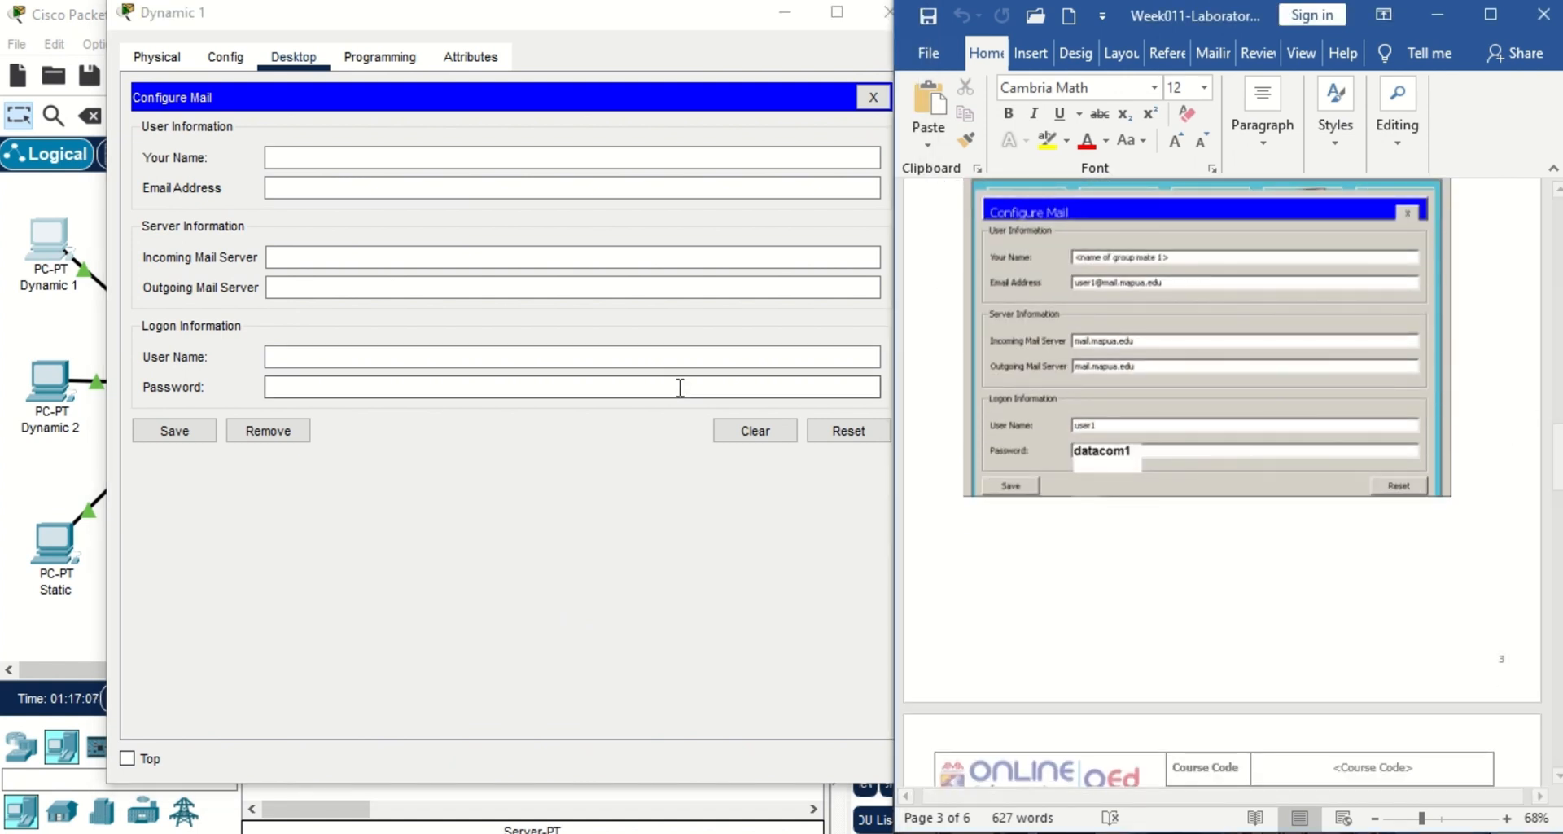
Enter name 'Group 1', user1's e-mail address, and incoming server 172.16.0.40.
click(401, 155)
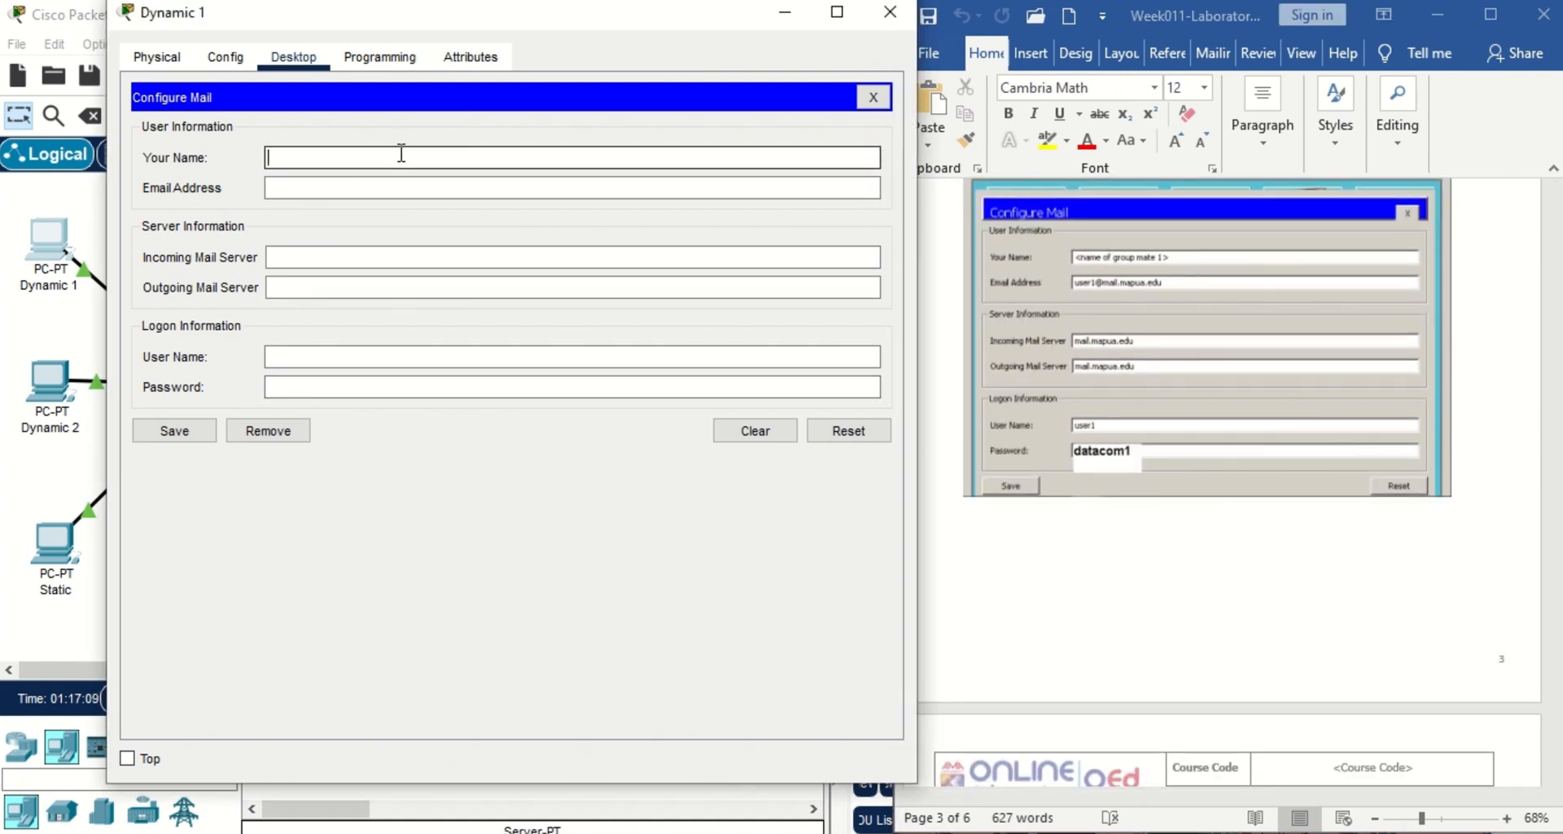
text(Group 1)
click(411, 188)
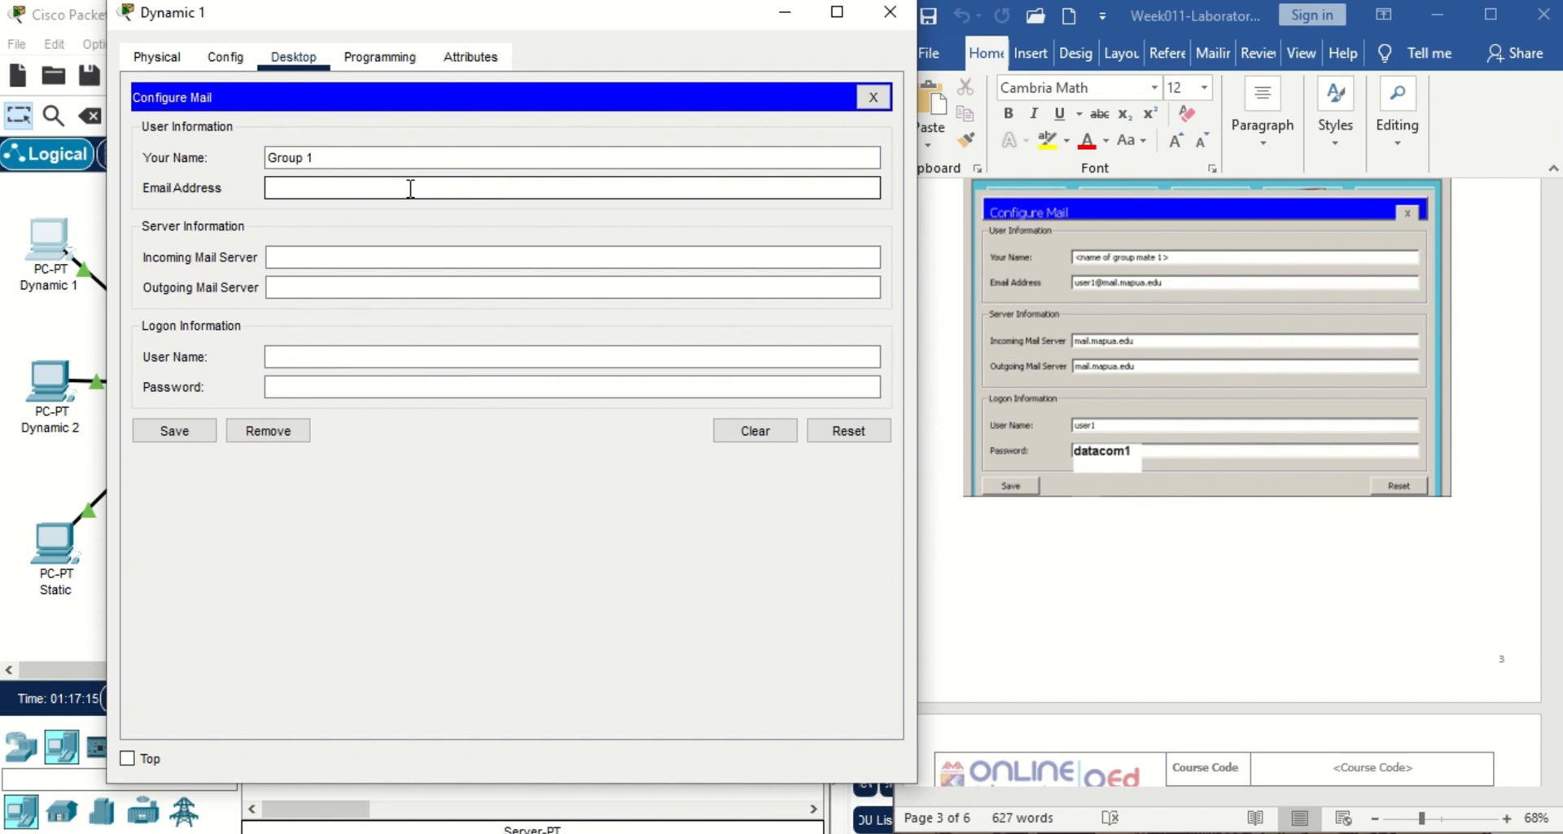
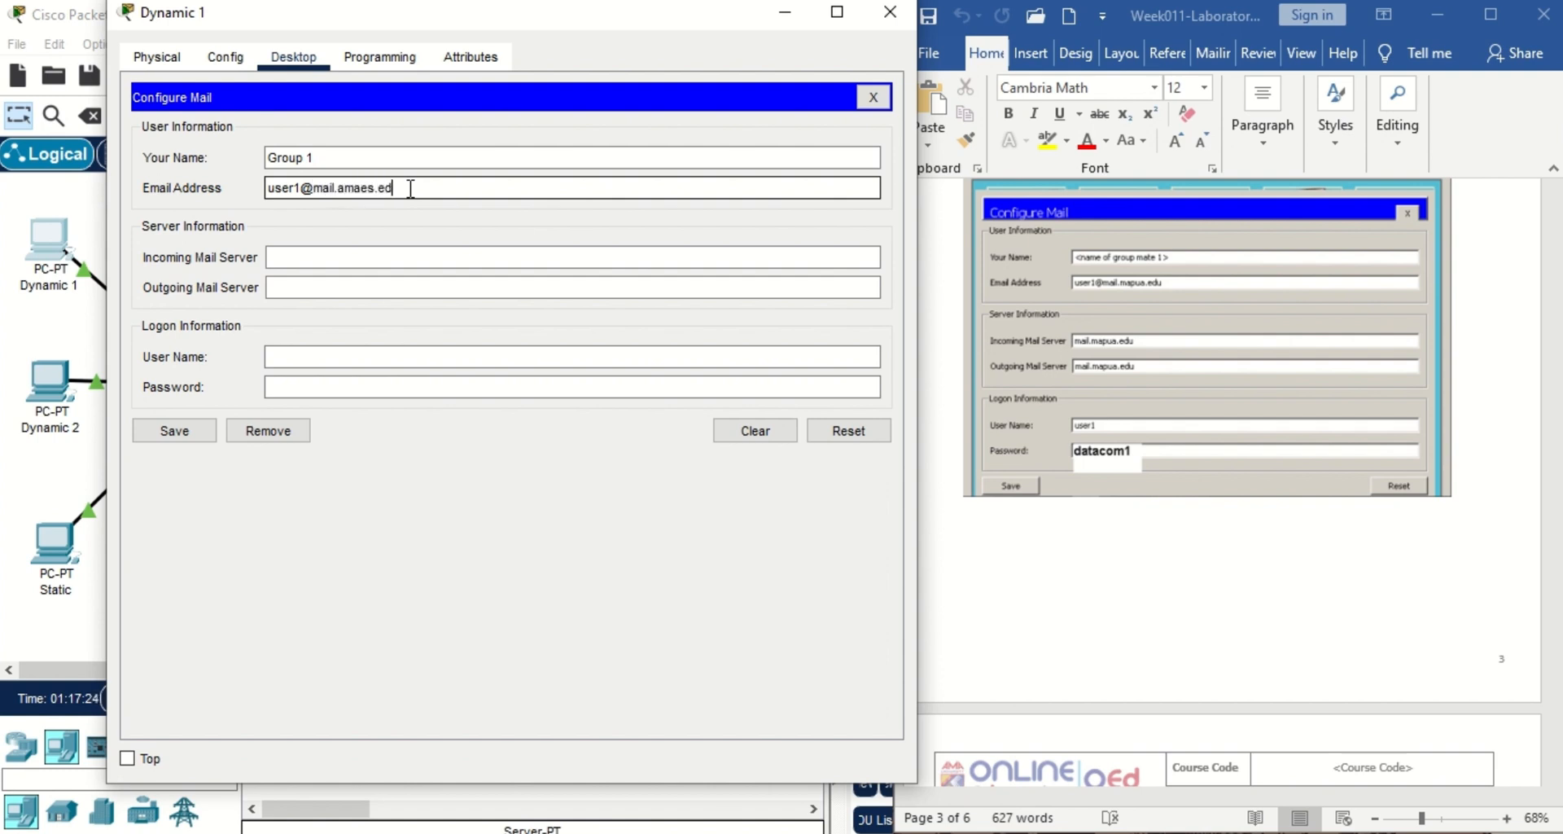
click(422, 253)
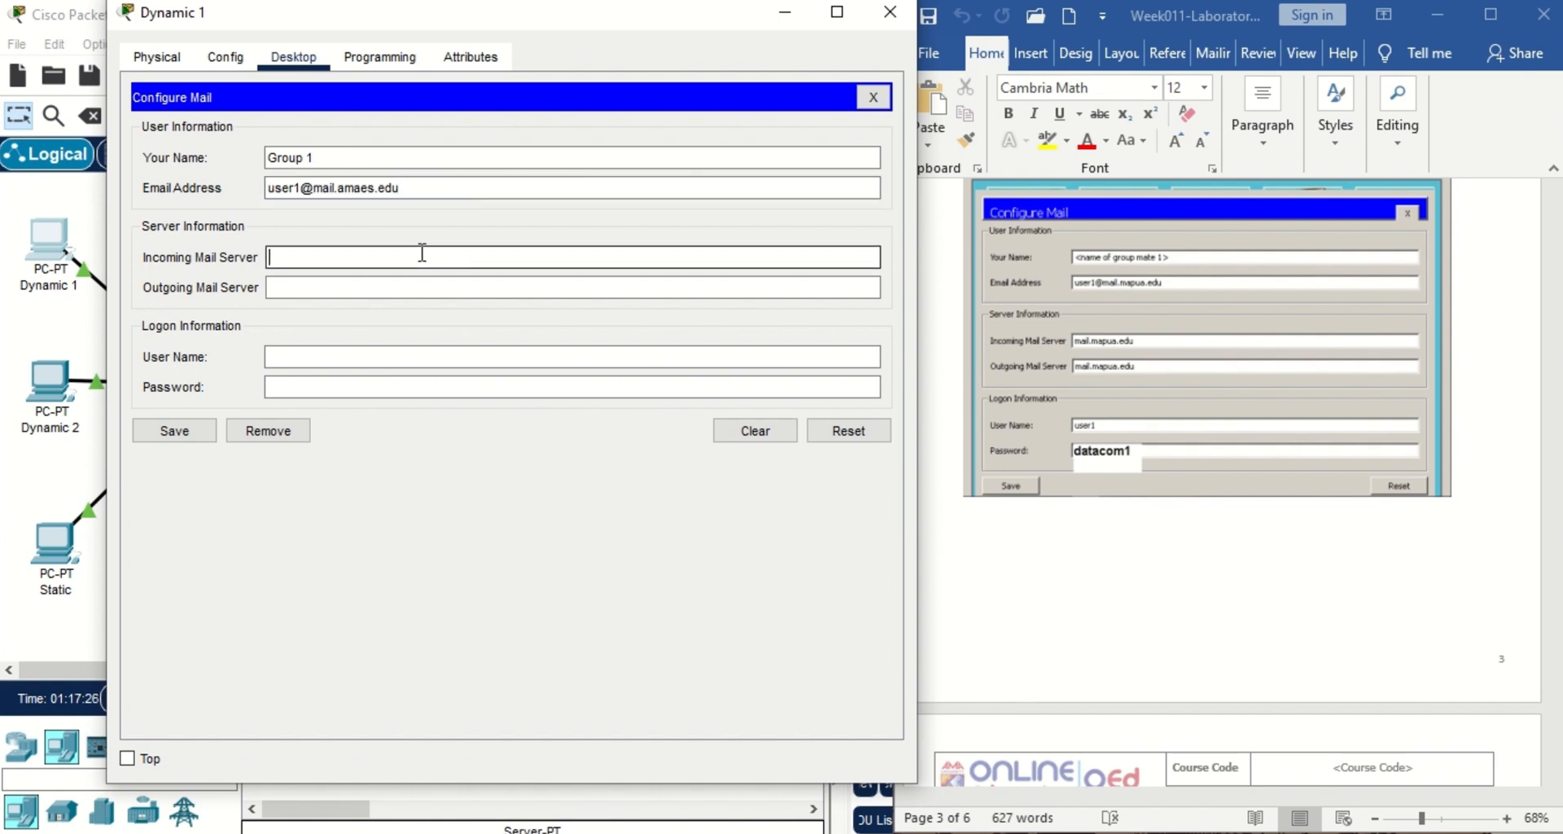
text(172.16.0.90)
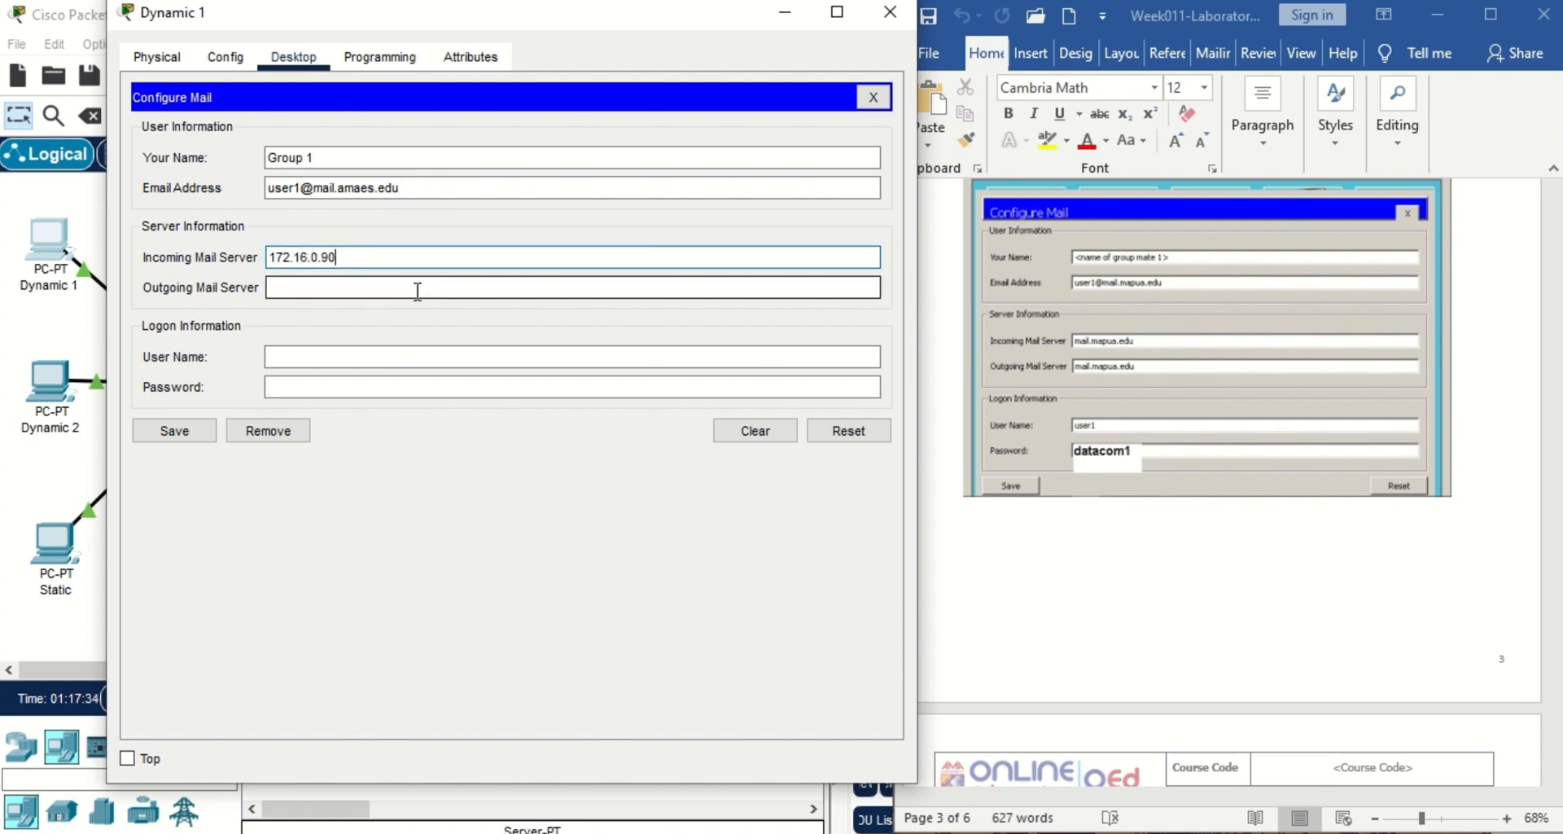
key(BackSpace)
key(BackSpace)
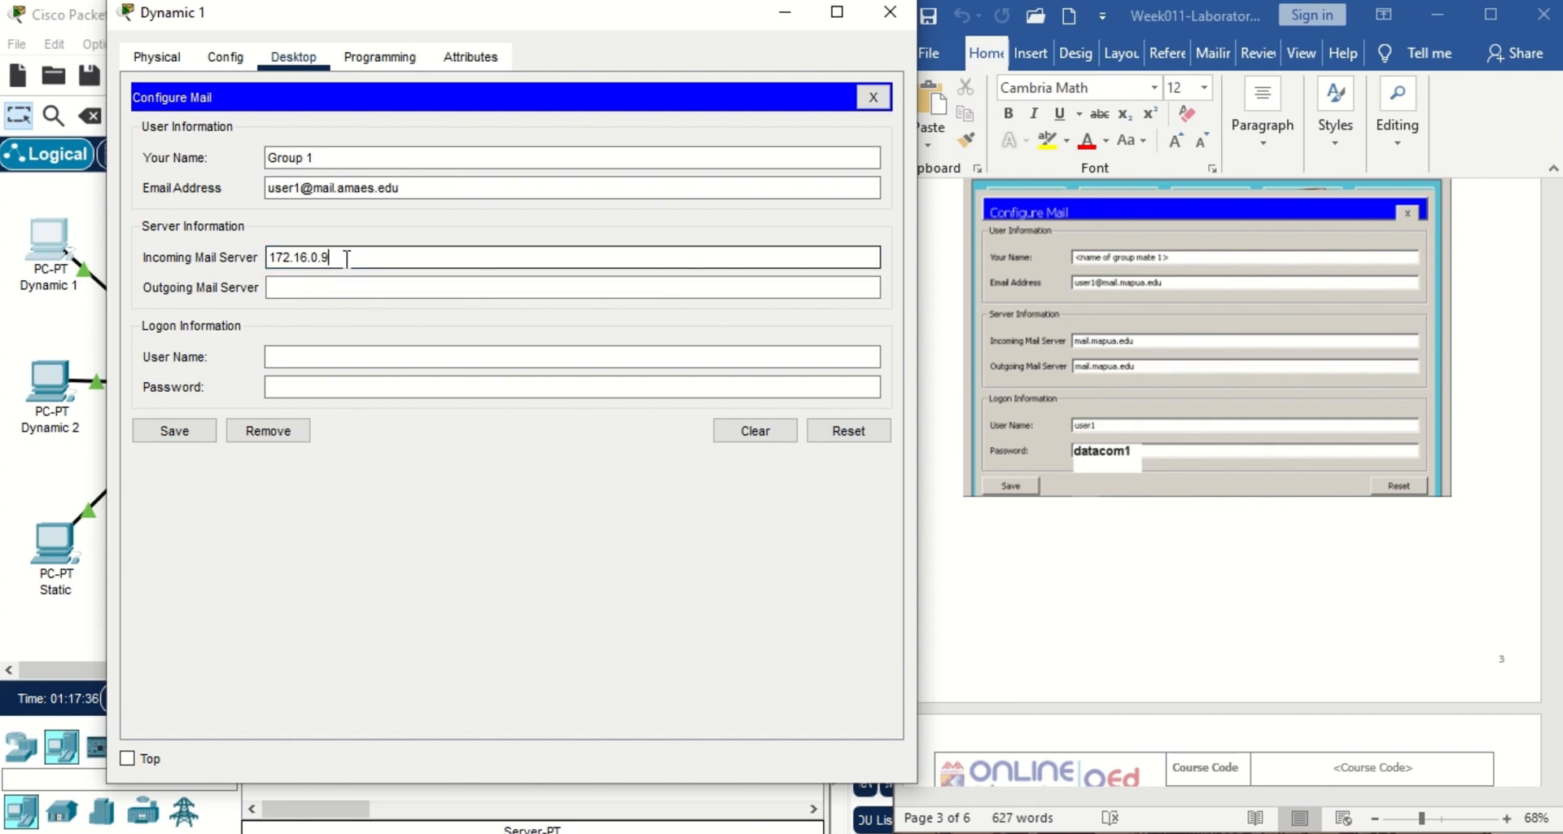
text(40)
Set outgoing server 172.16.0.40, logon user1 with its password, save, and close the window.
drag(340, 257, 273, 265)
key(ctrl+c)
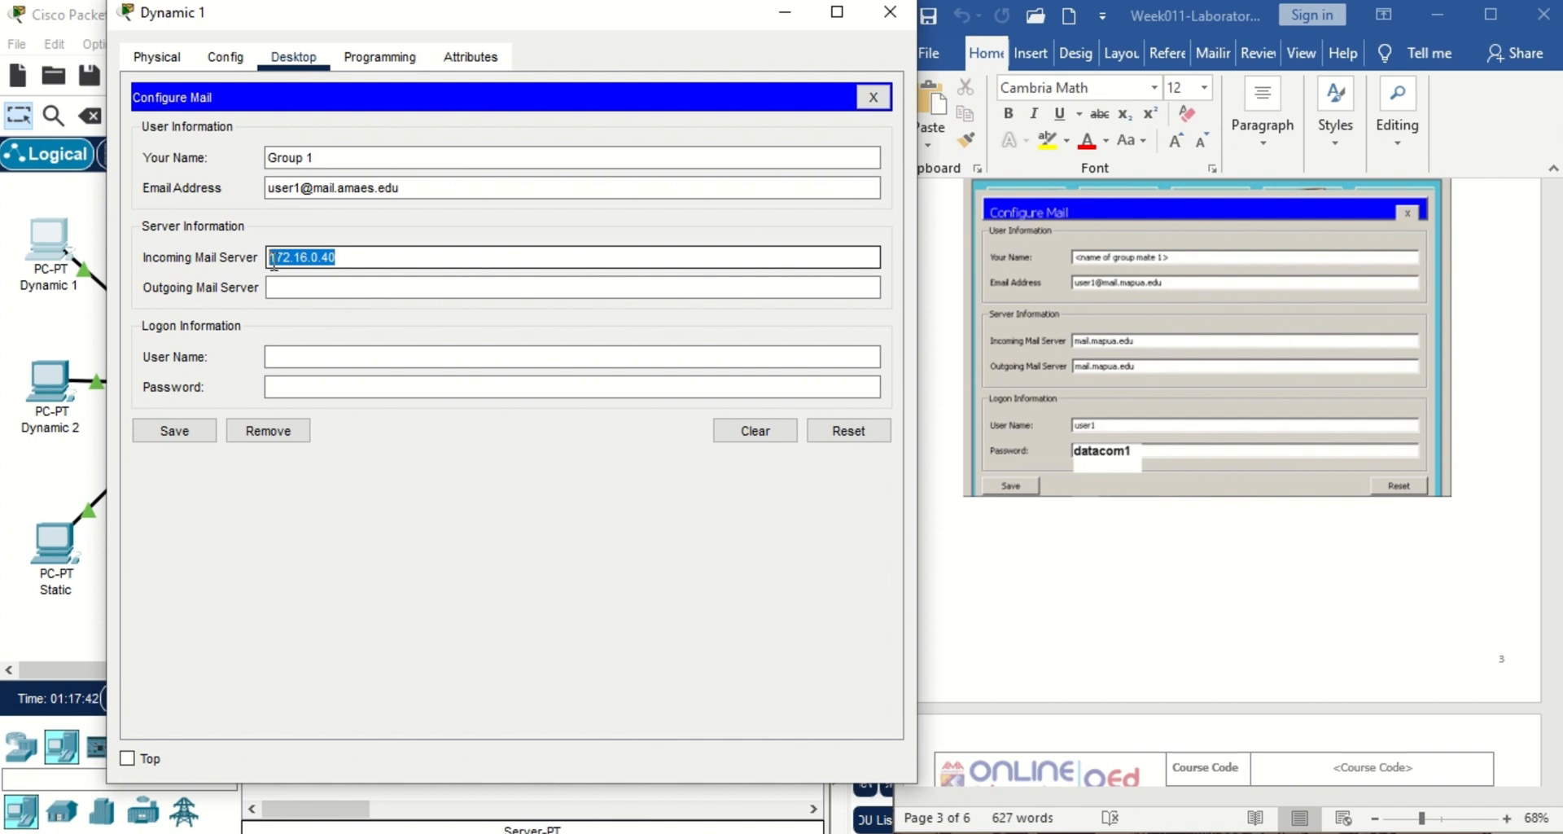
click(291, 281)
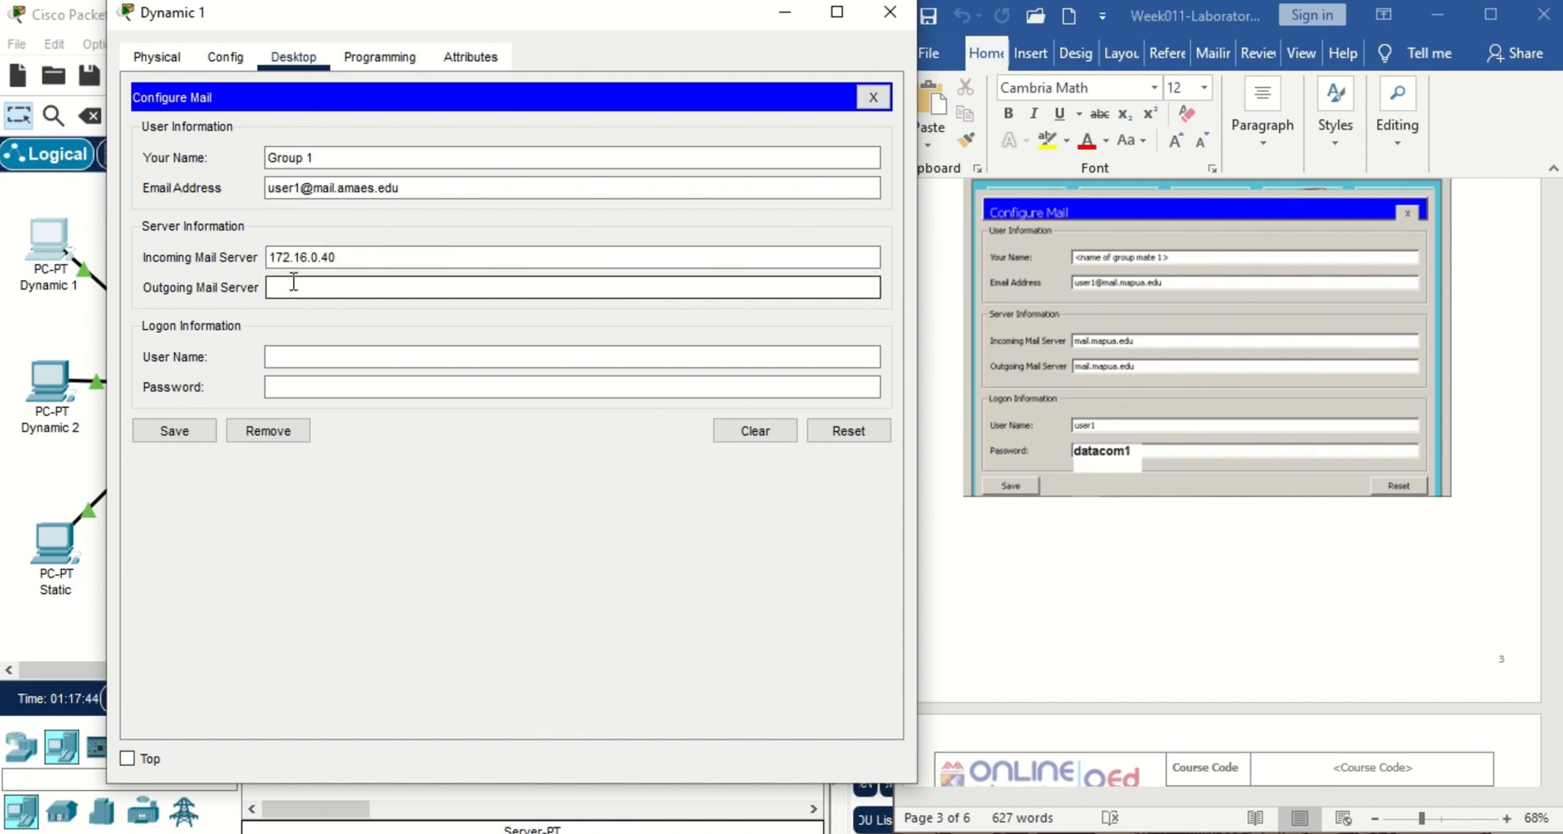
key(ctrl+v)
click(370, 358)
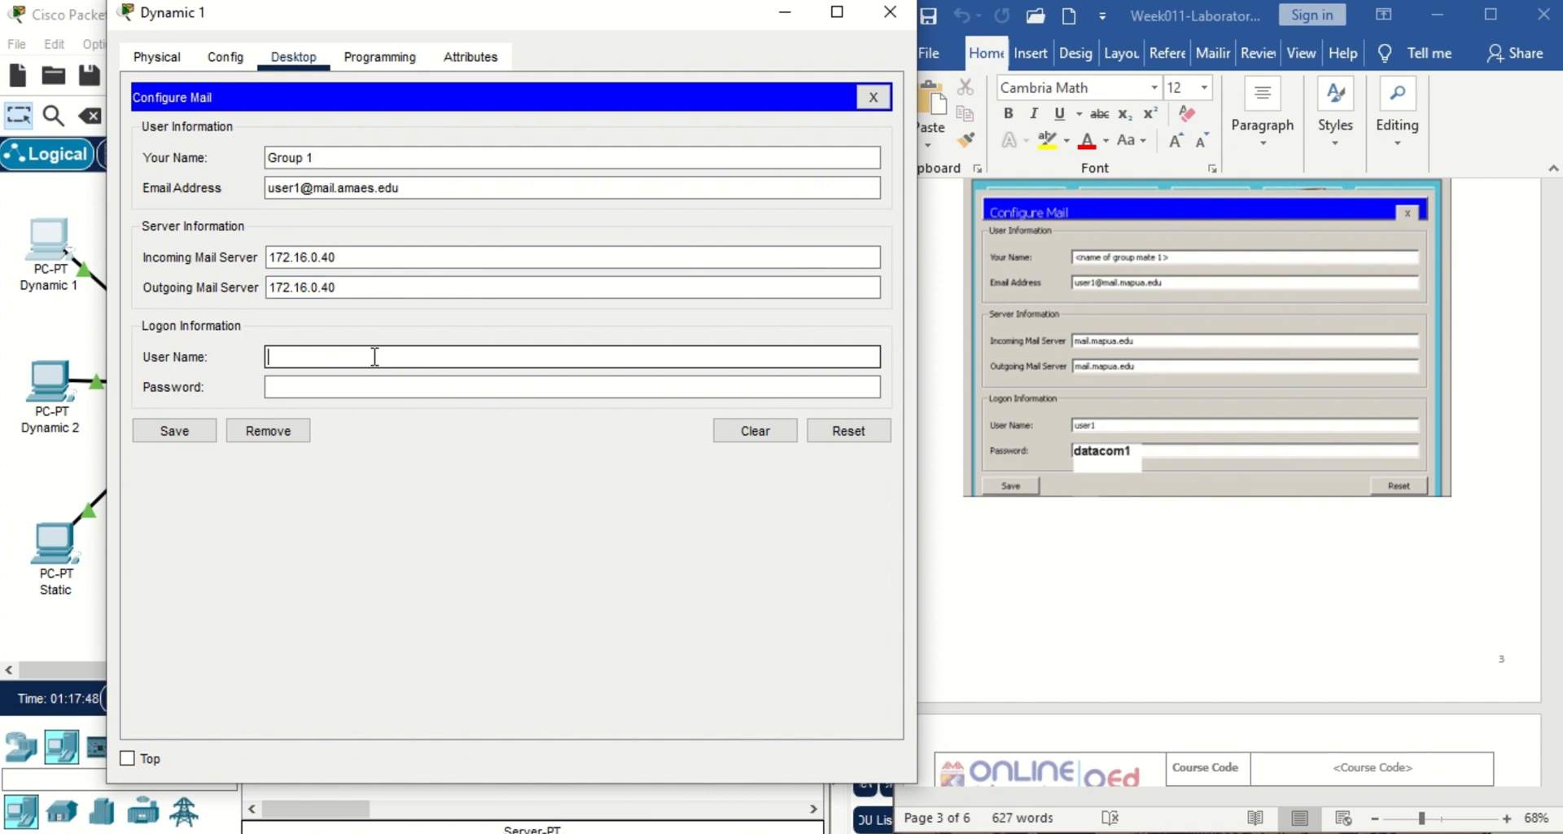
text(user1)
click(372, 386)
text(da)
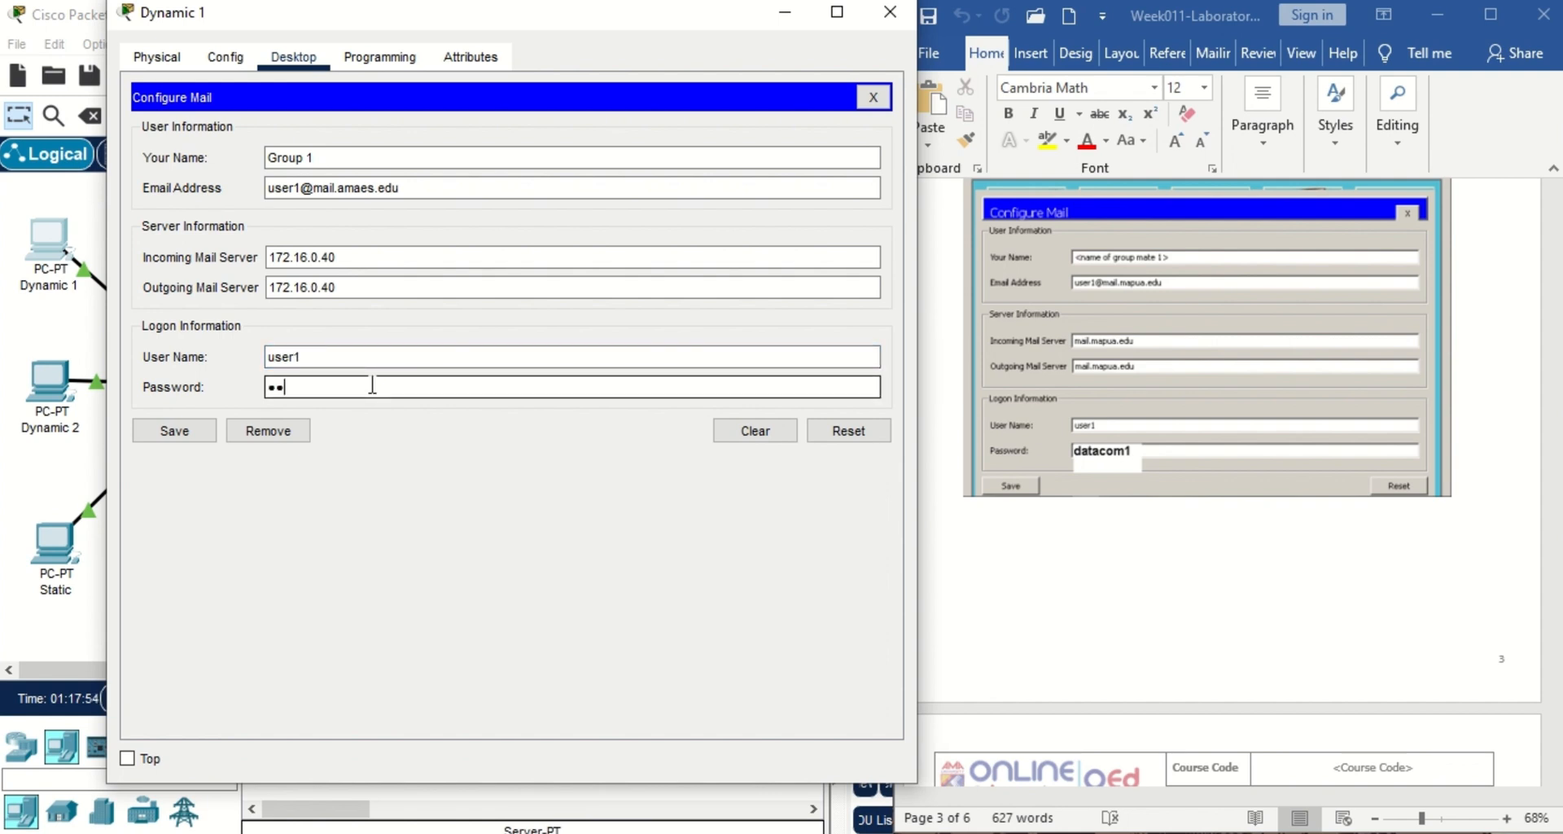
text(tacom11)
click(186, 432)
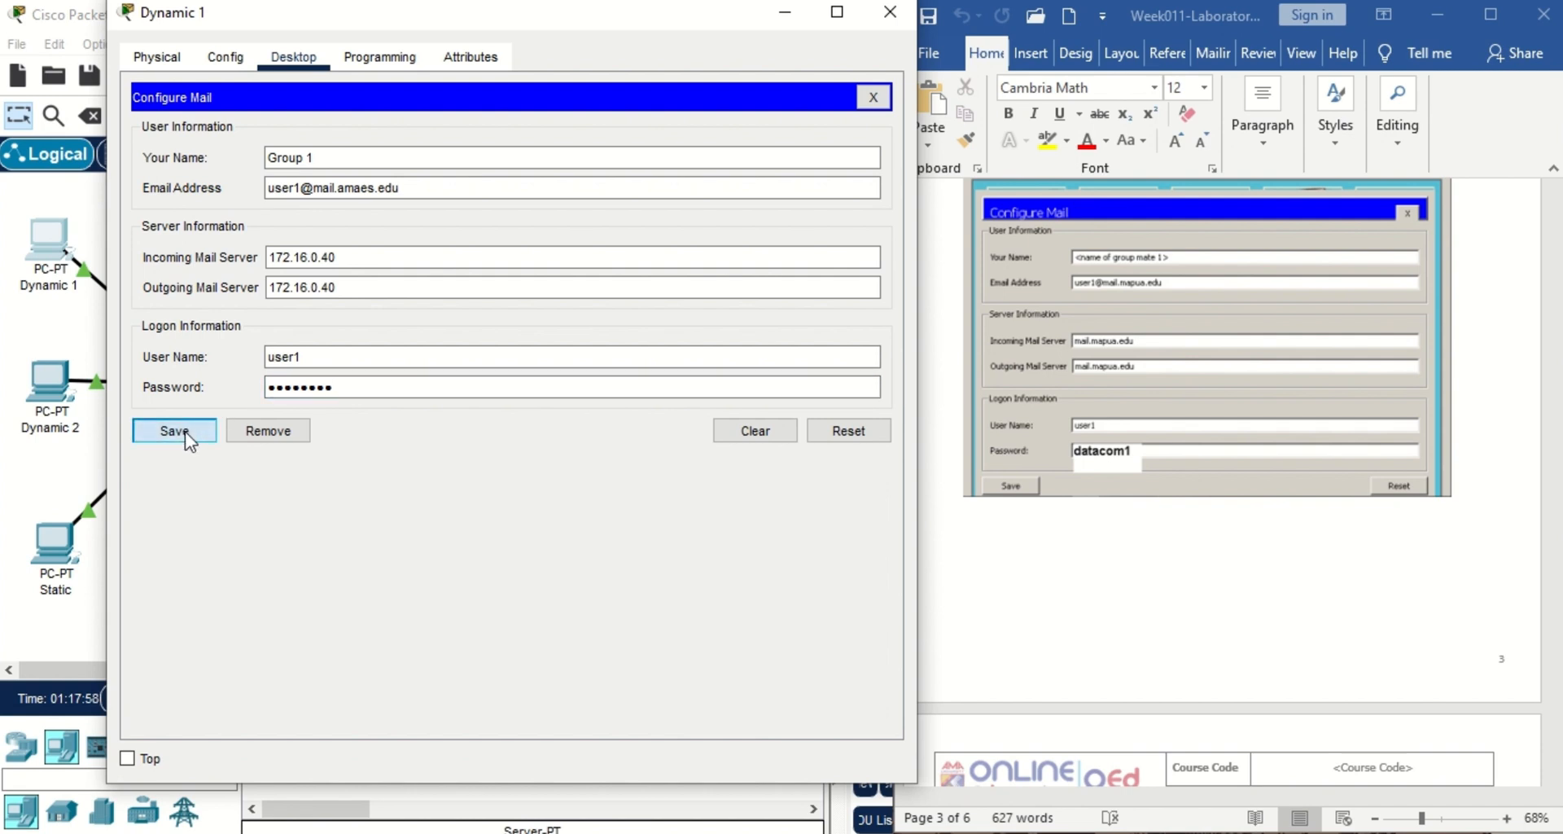
click(890, 11)
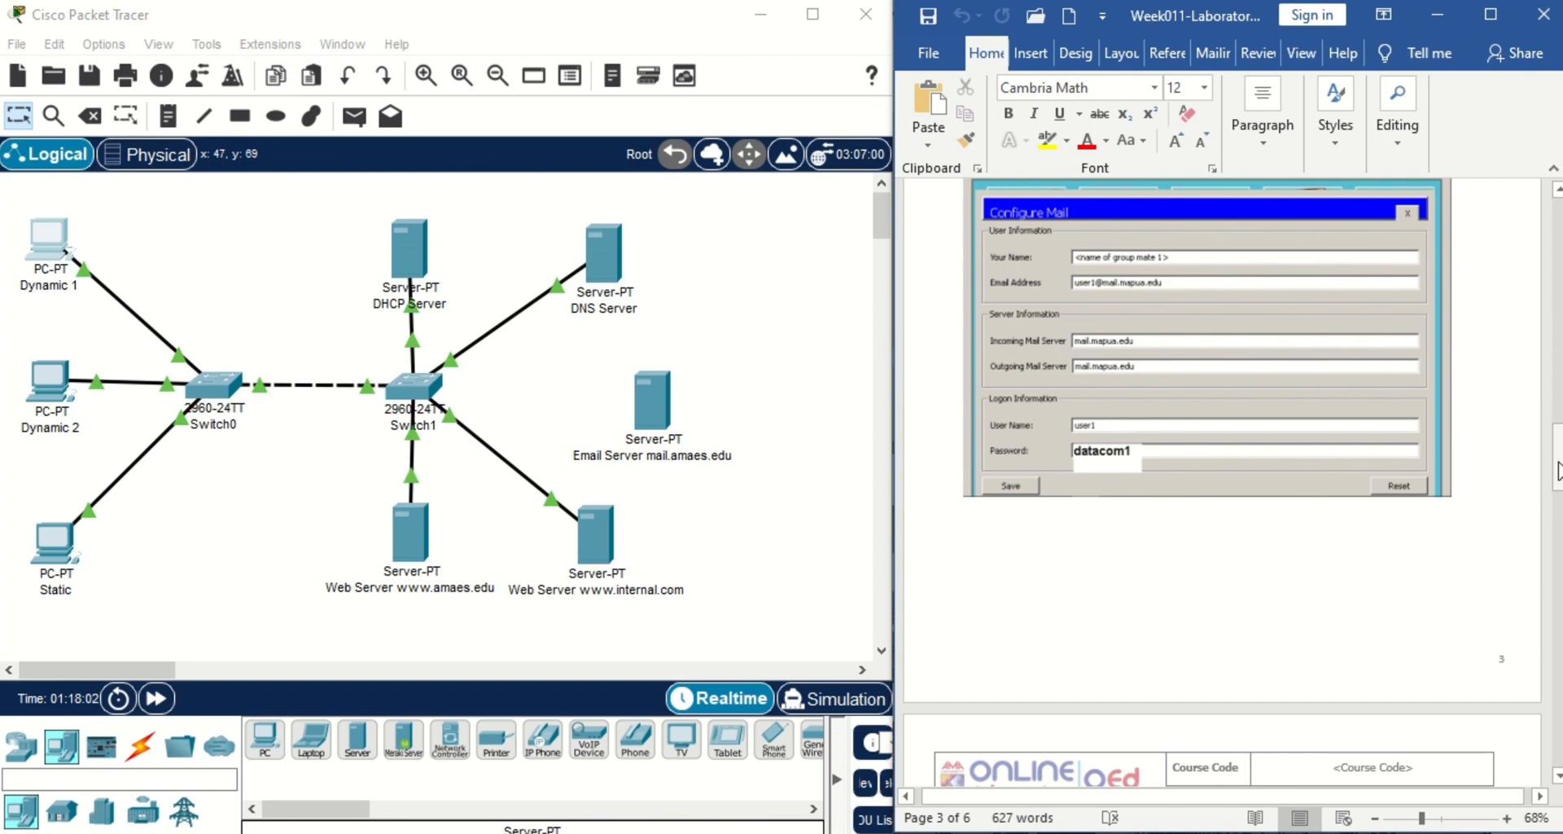
On Dynamic 2's email setup, enter name 'Group 2' and user2's e-mail address.
drag(1556, 470, 1558, 563)
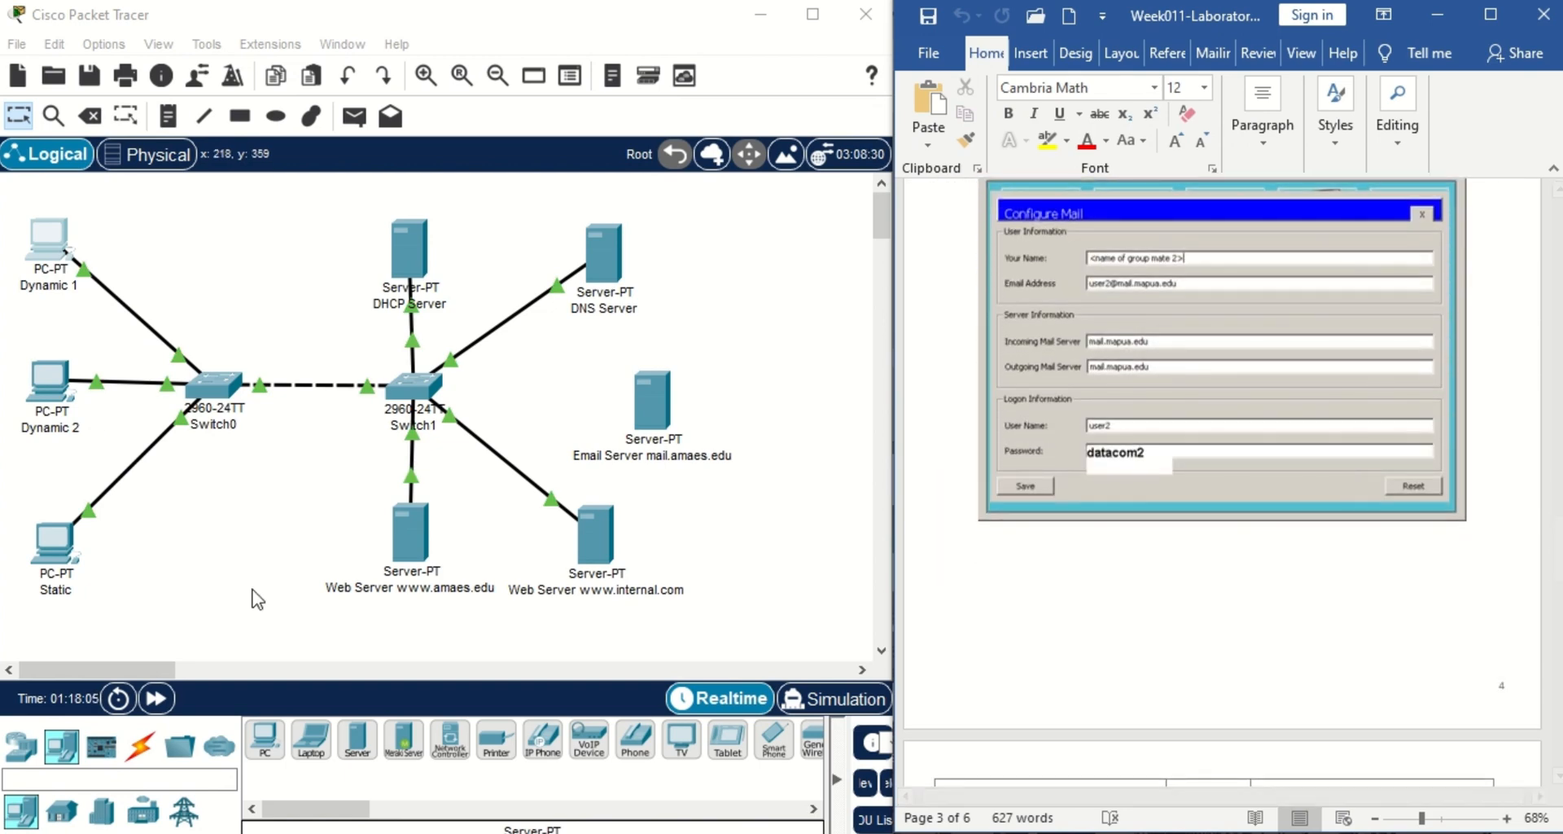
click(54, 402)
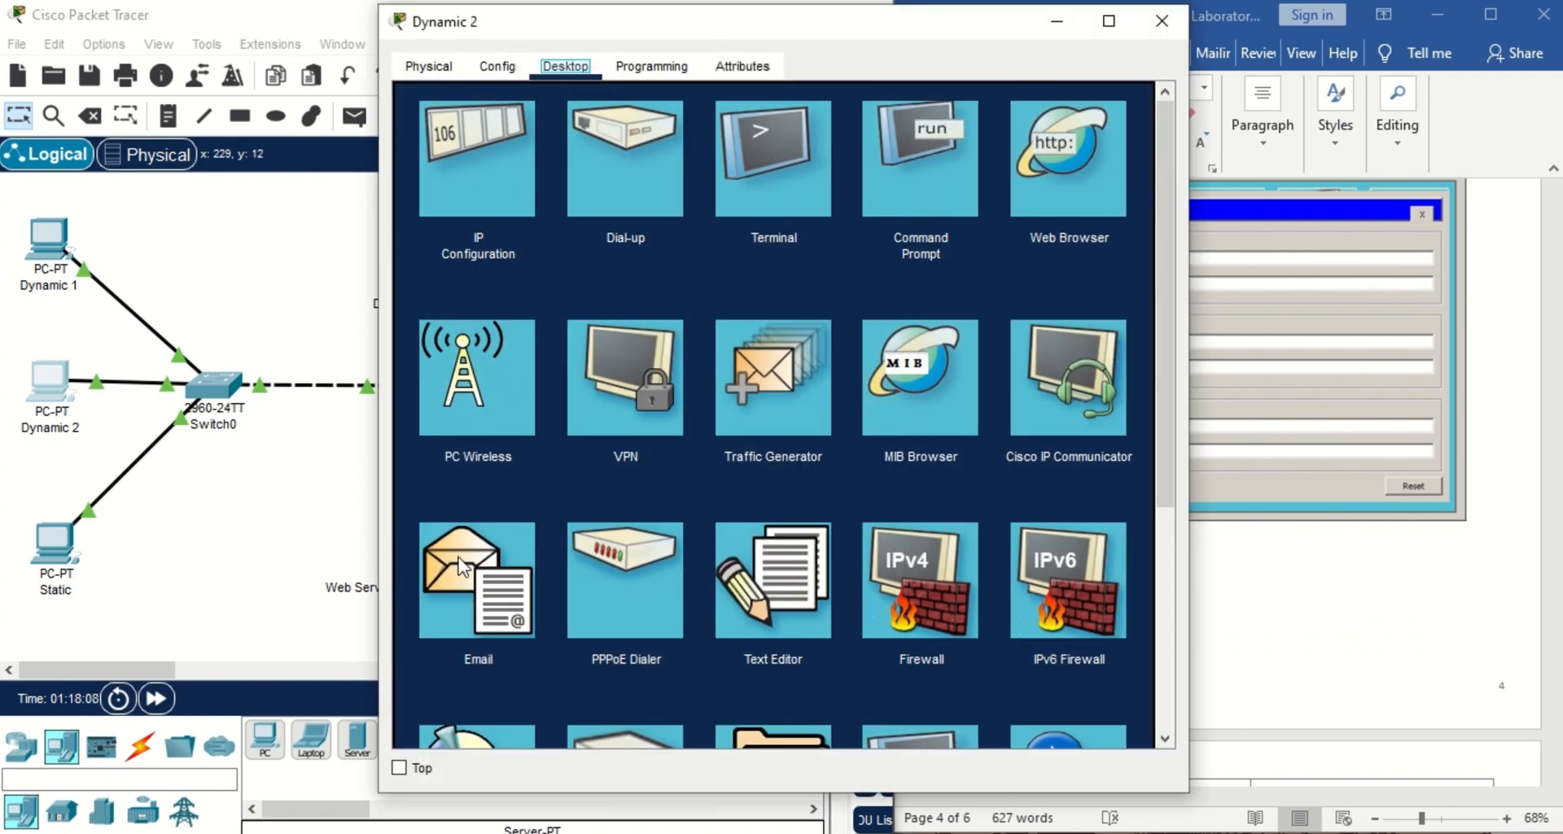
click(451, 589)
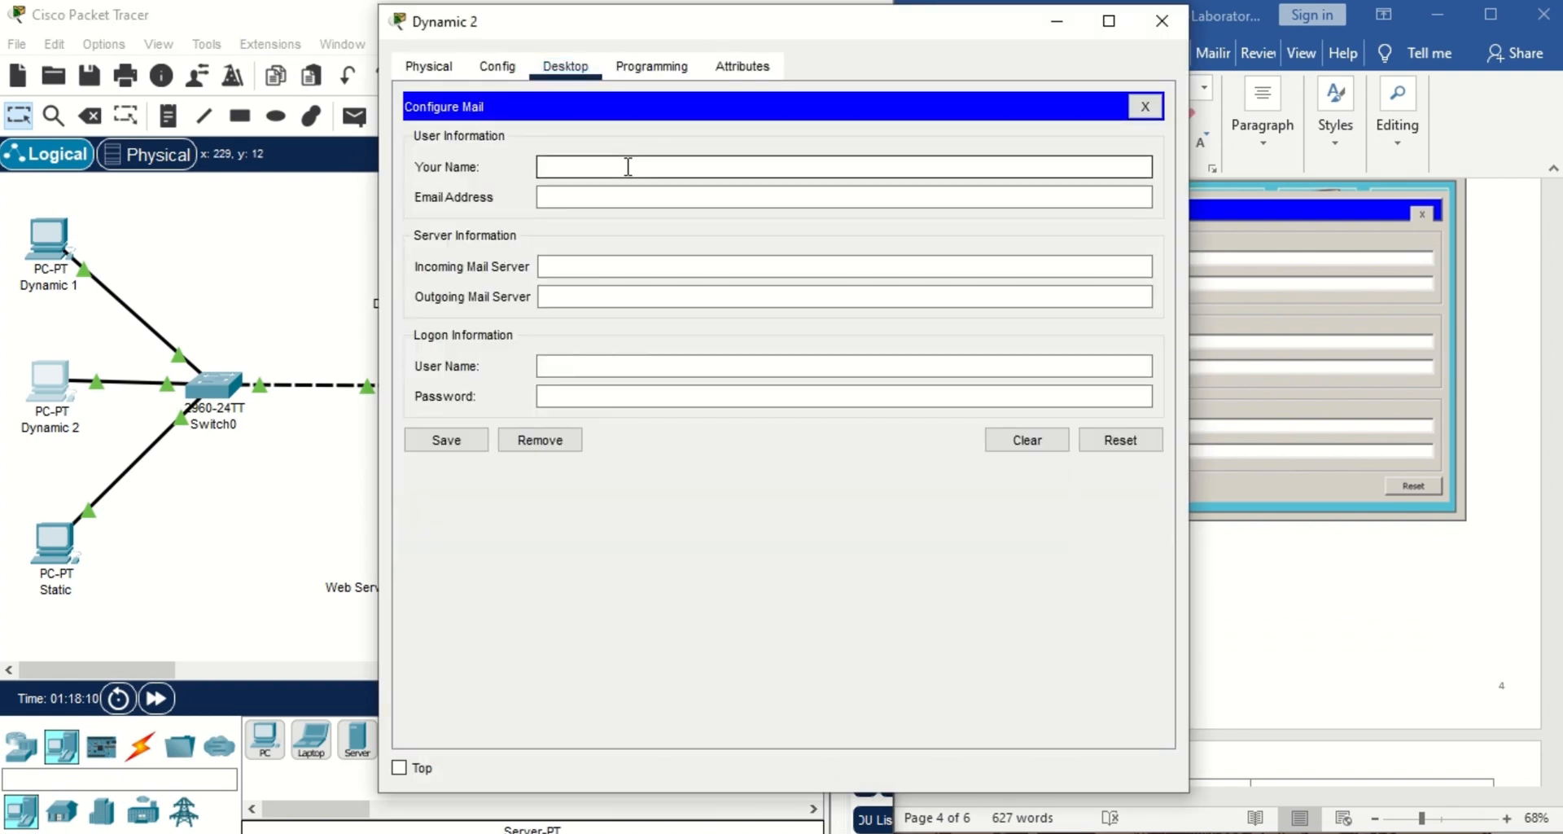
text(Group 2)
click(628, 196)
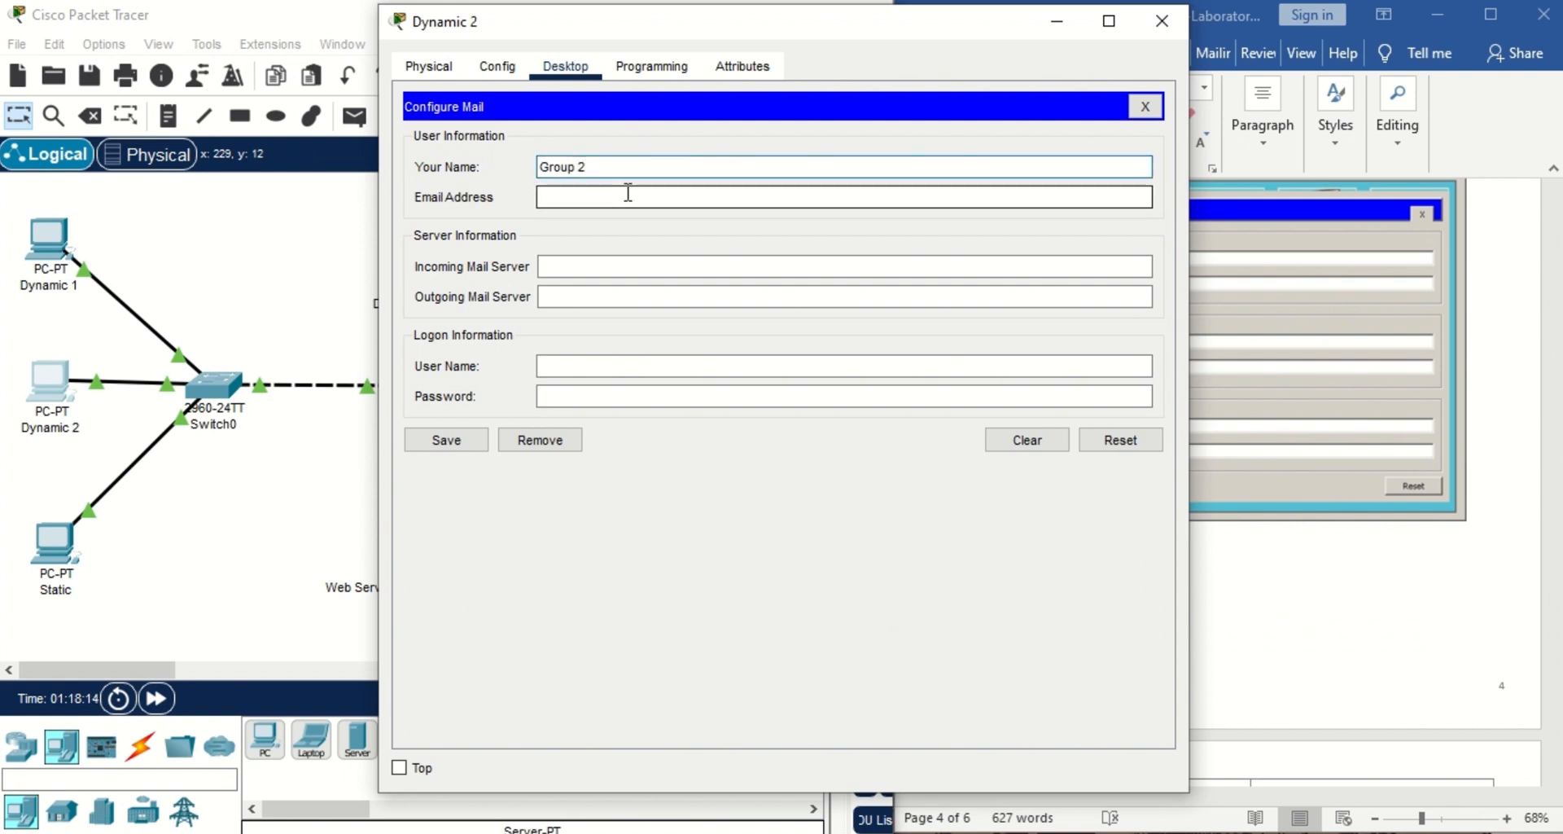
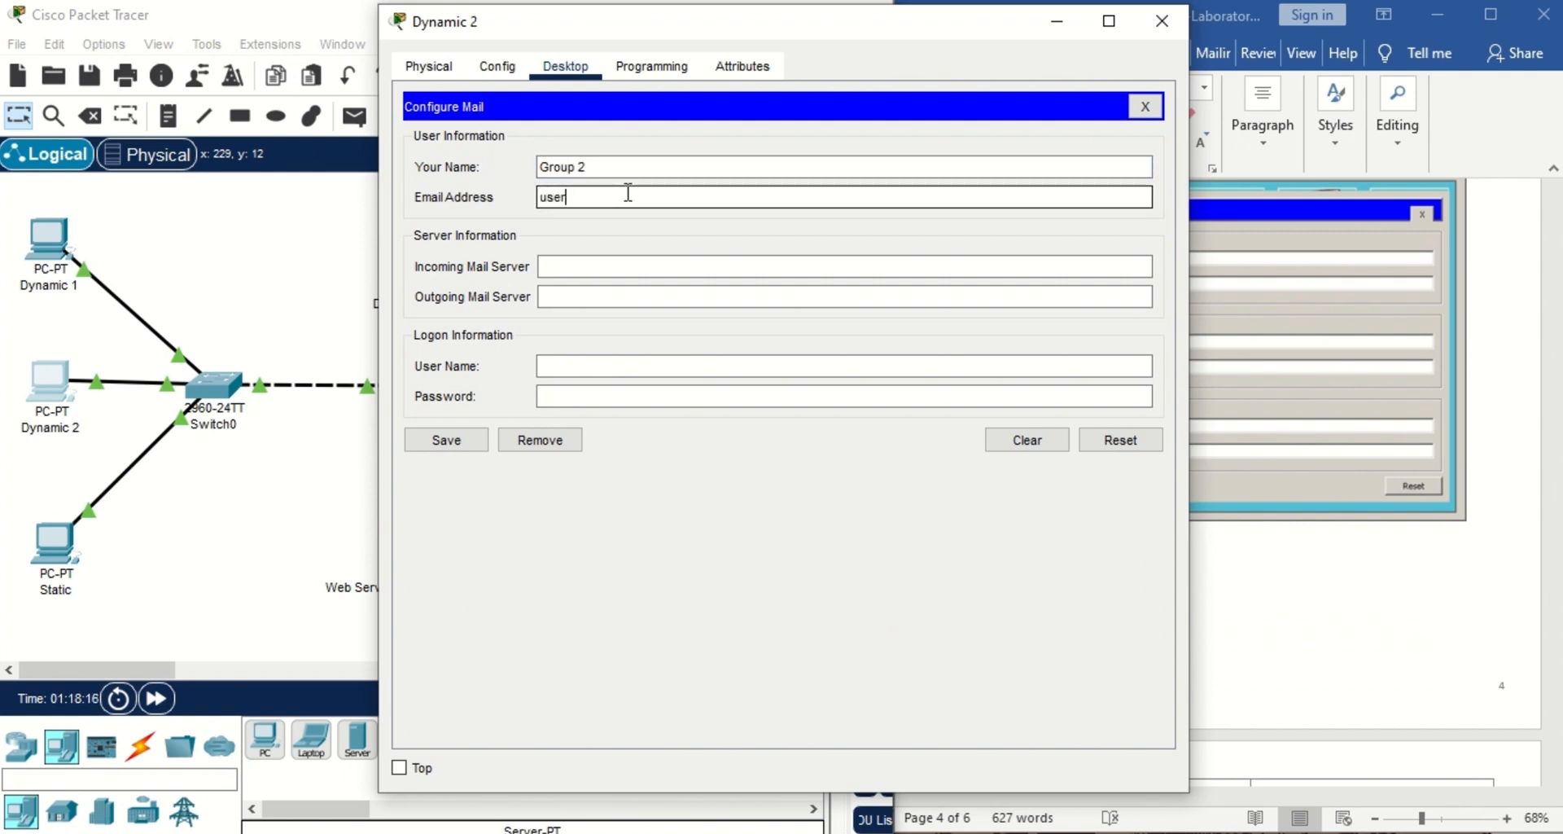
Set both mail servers to 172.16.0.40, logon user2 with its password, save and close.
click(637, 267)
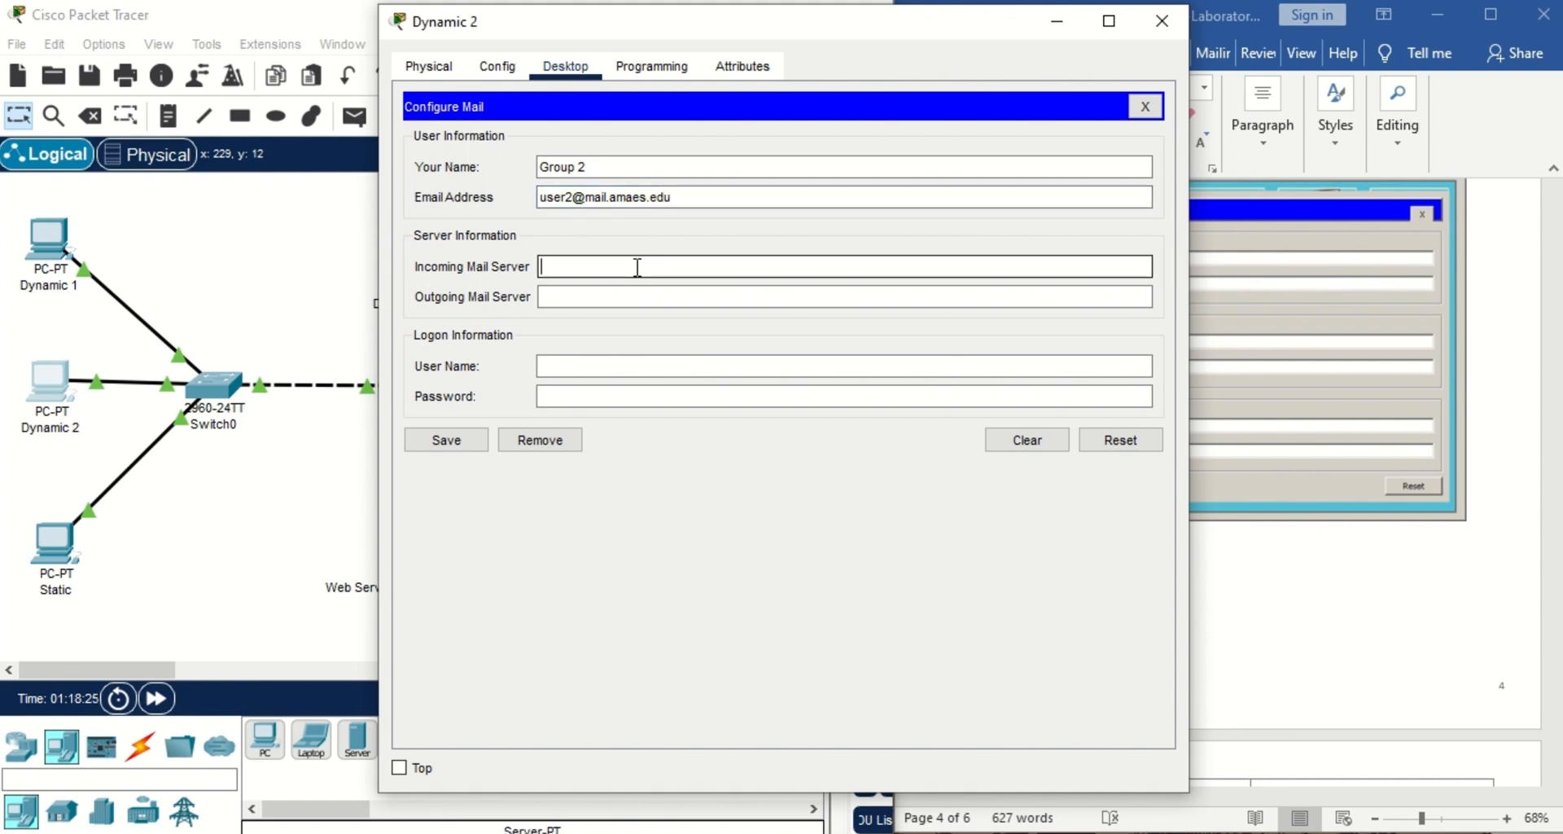
key(ctrl+v)
click(635, 294)
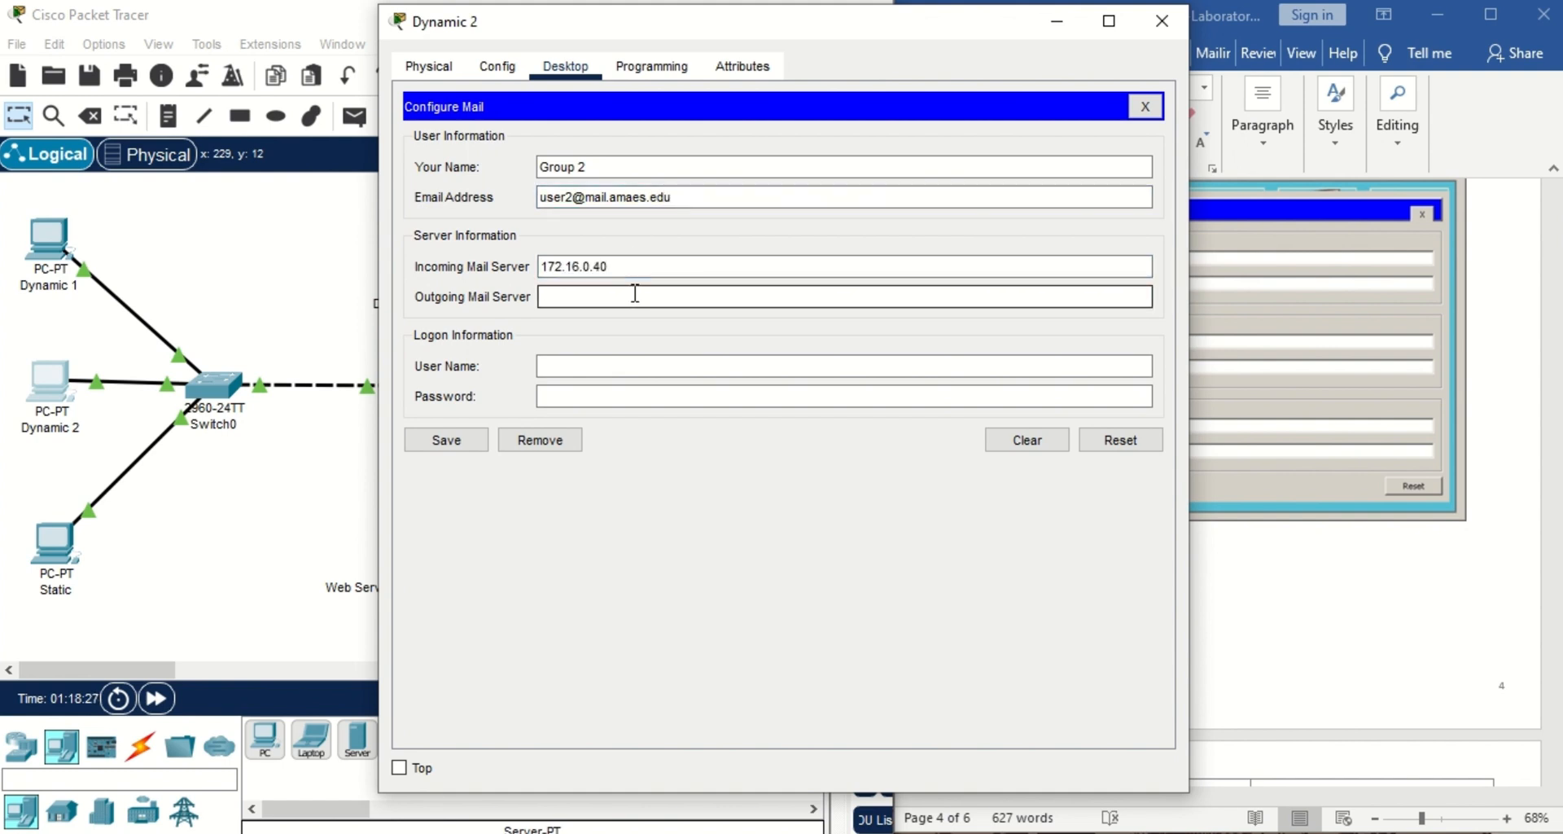
key(ctrl+v)
click(644, 366)
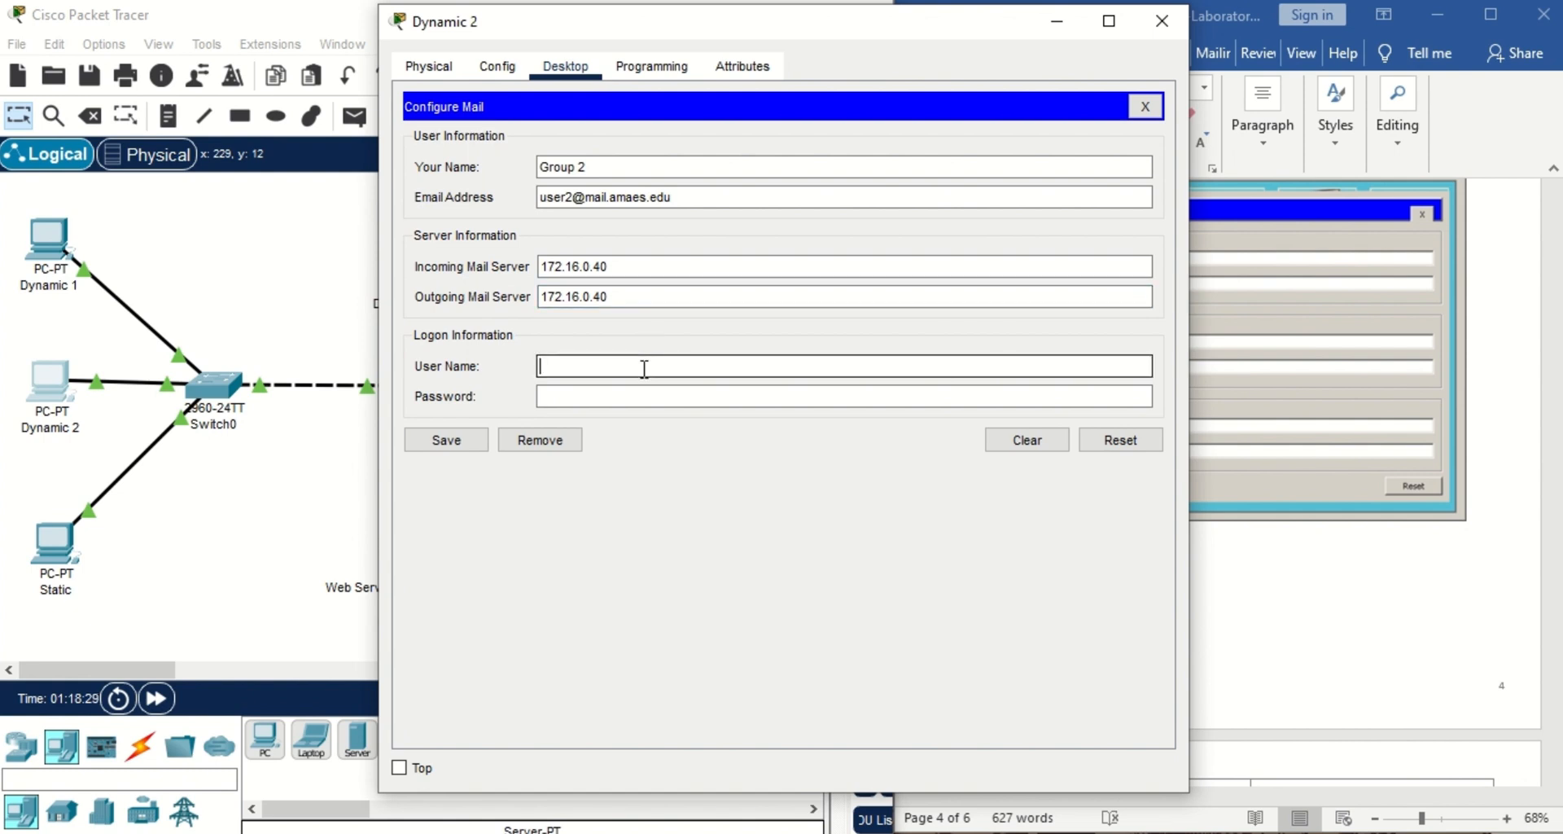
text(user2)
click(646, 396)
text(1234)
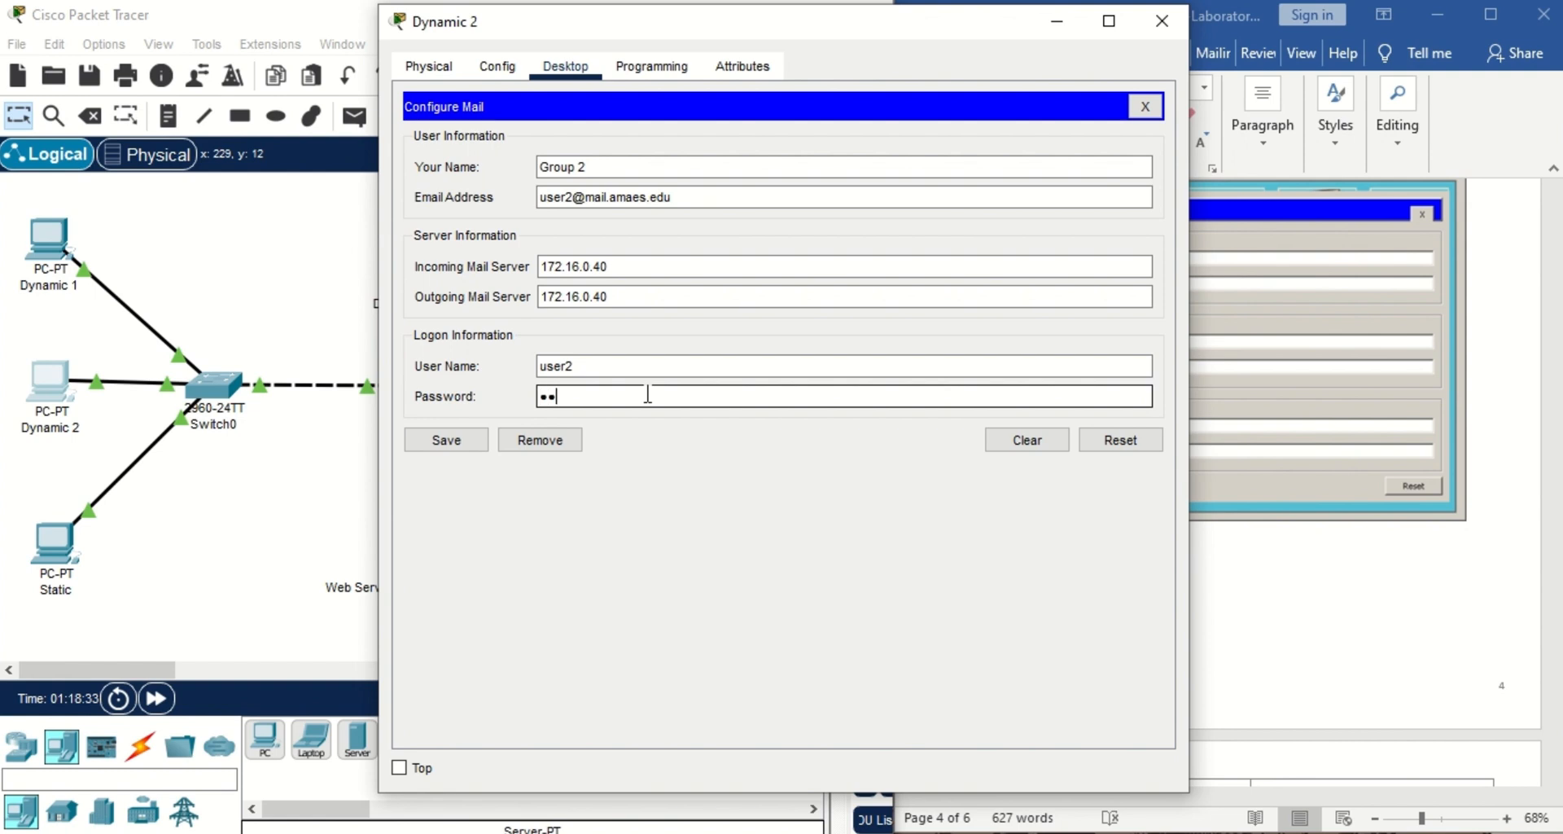
text(5678)
click(448, 442)
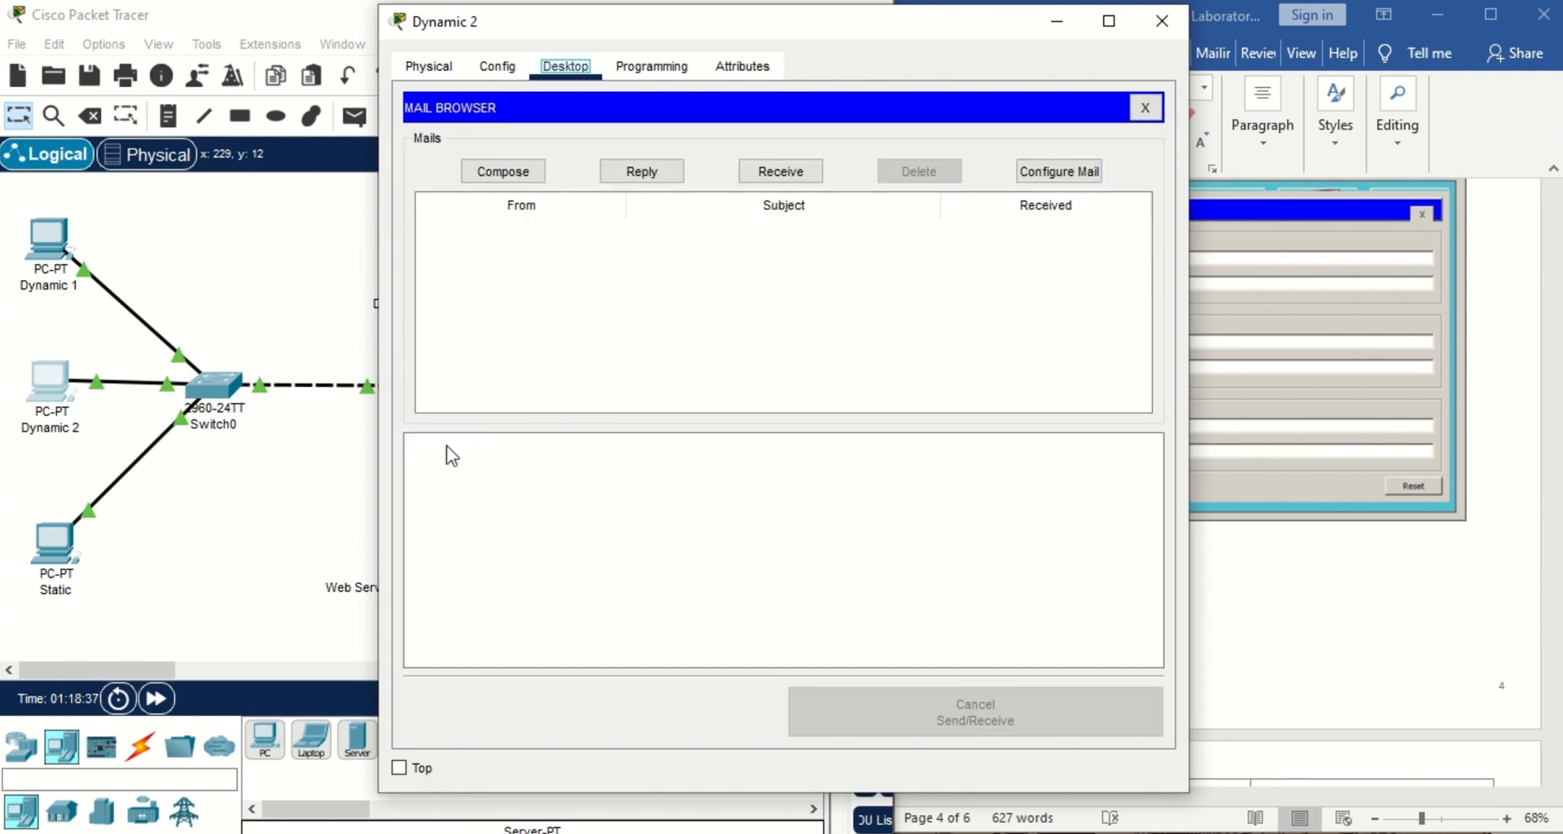
click(1163, 22)
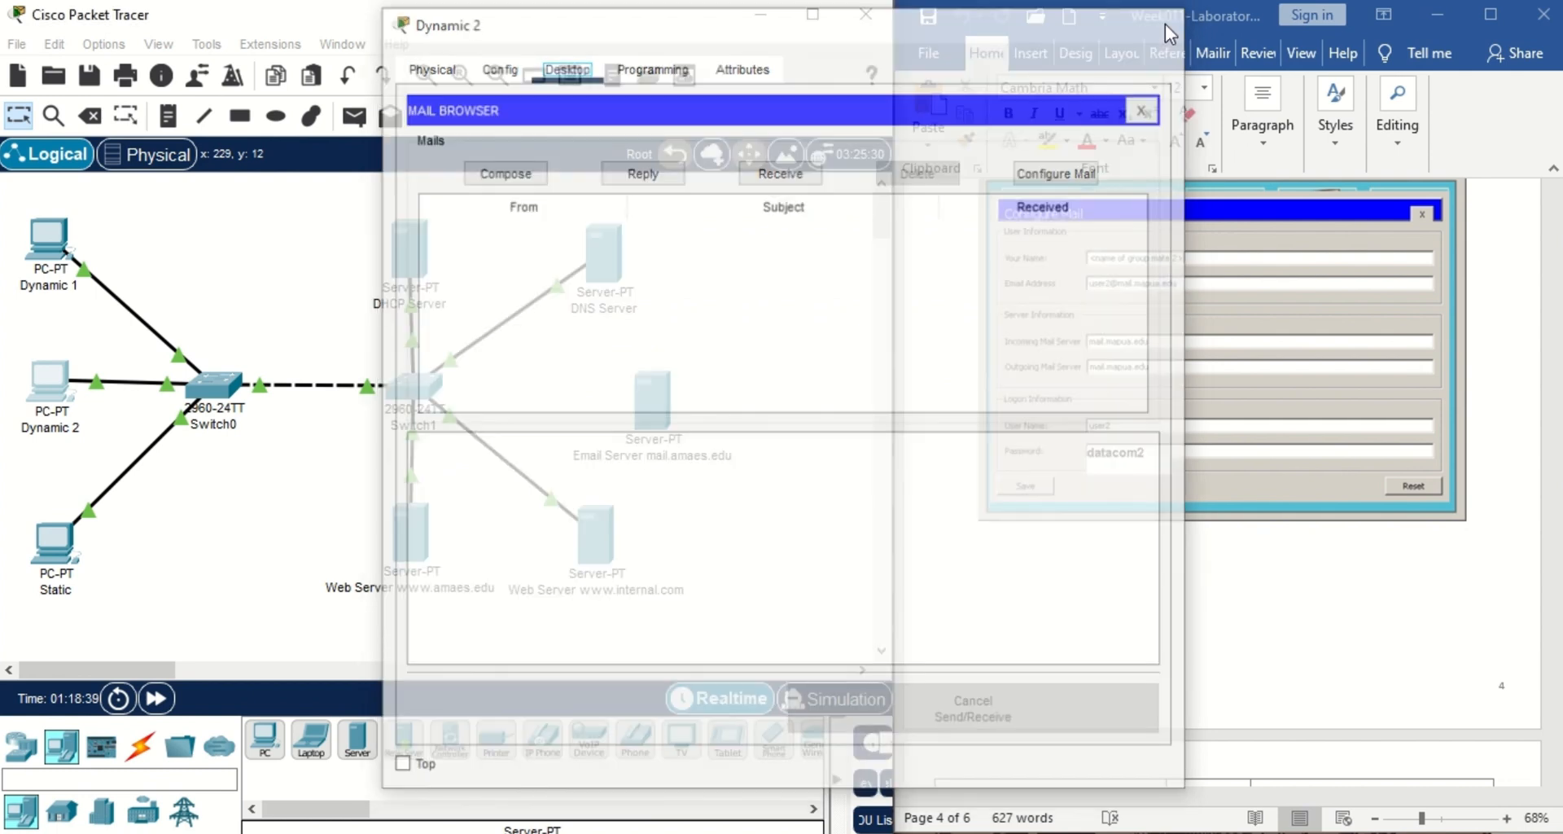
click(1492, 552)
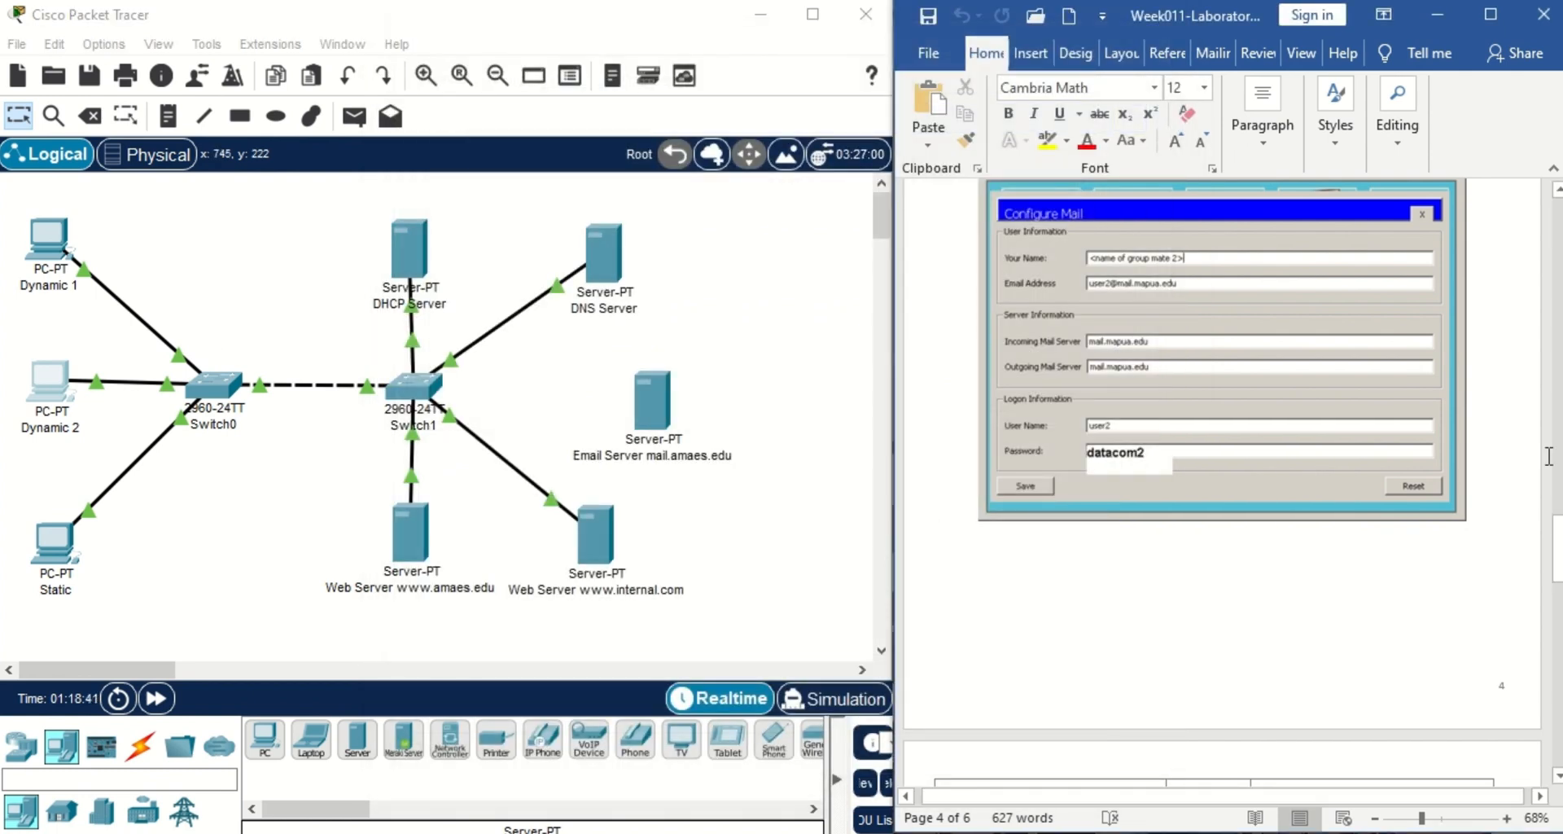
drag(1555, 562, 1553, 648)
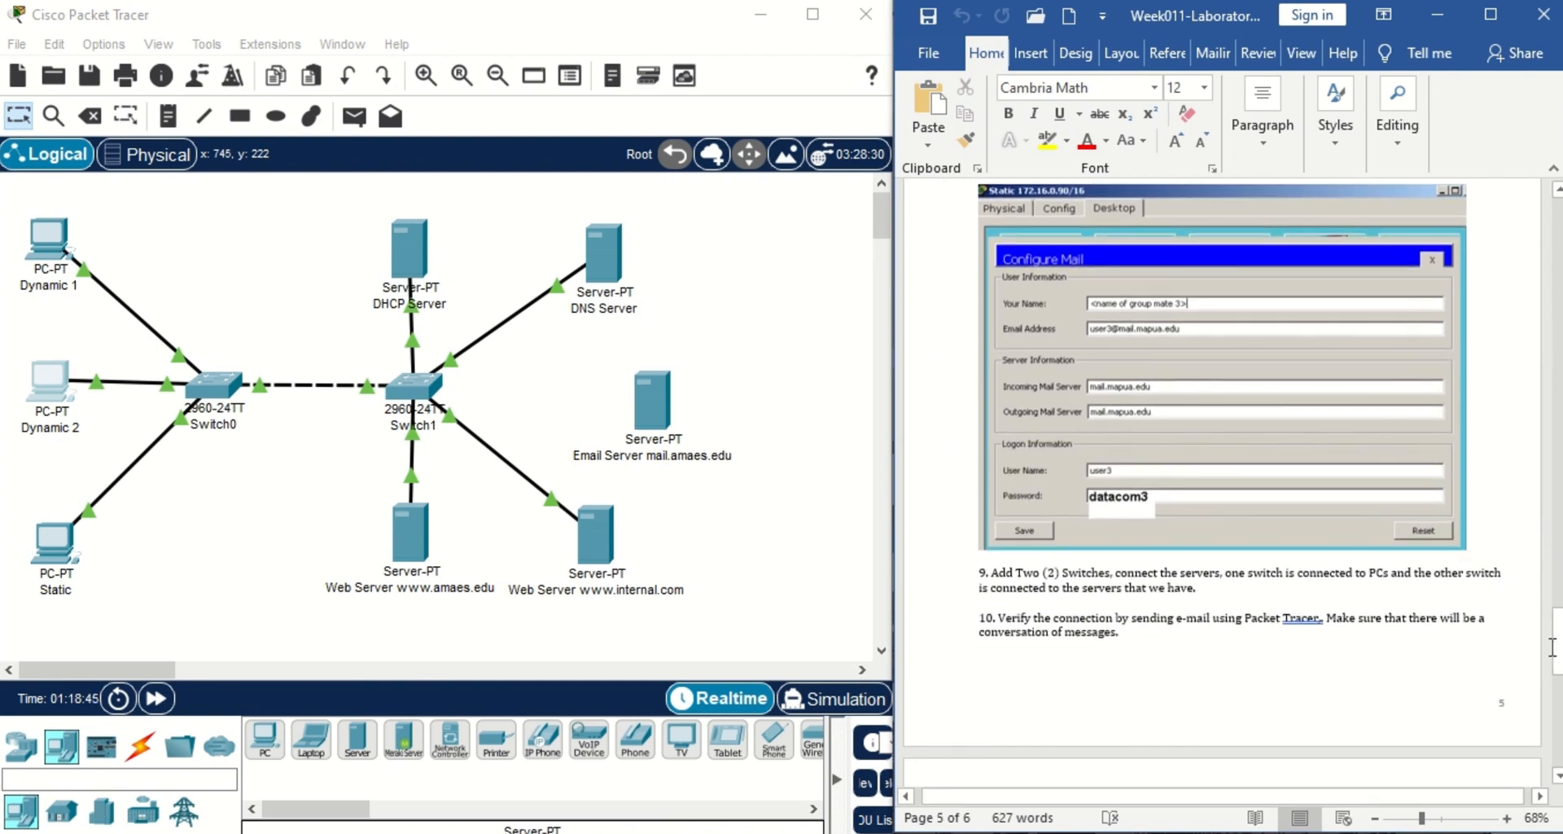
On the Static PC's email setup, enter name 'Group 3' and user3's e-mail address.
click(56, 562)
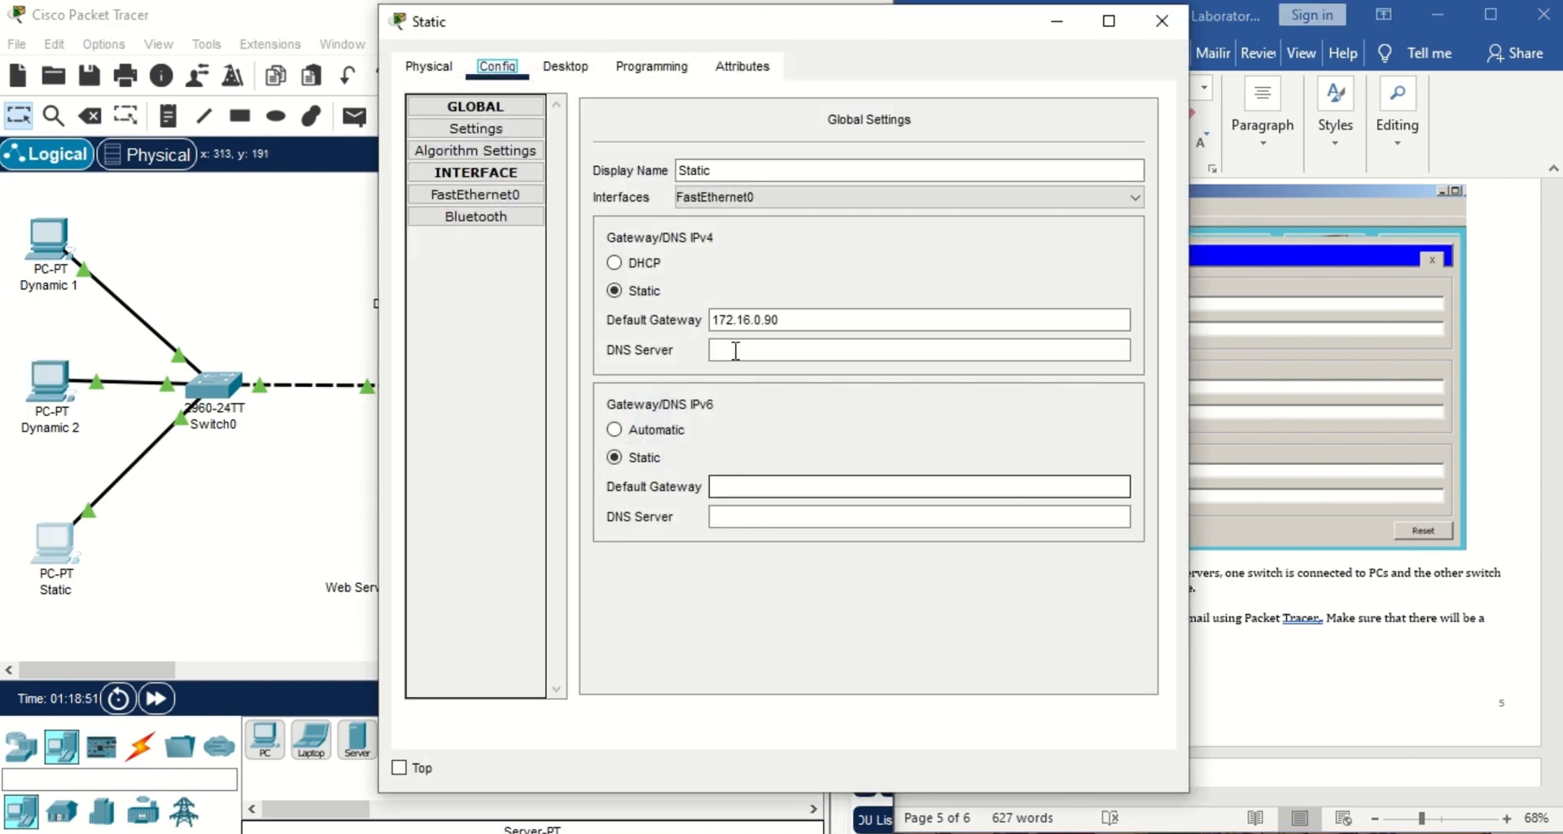
click(566, 67)
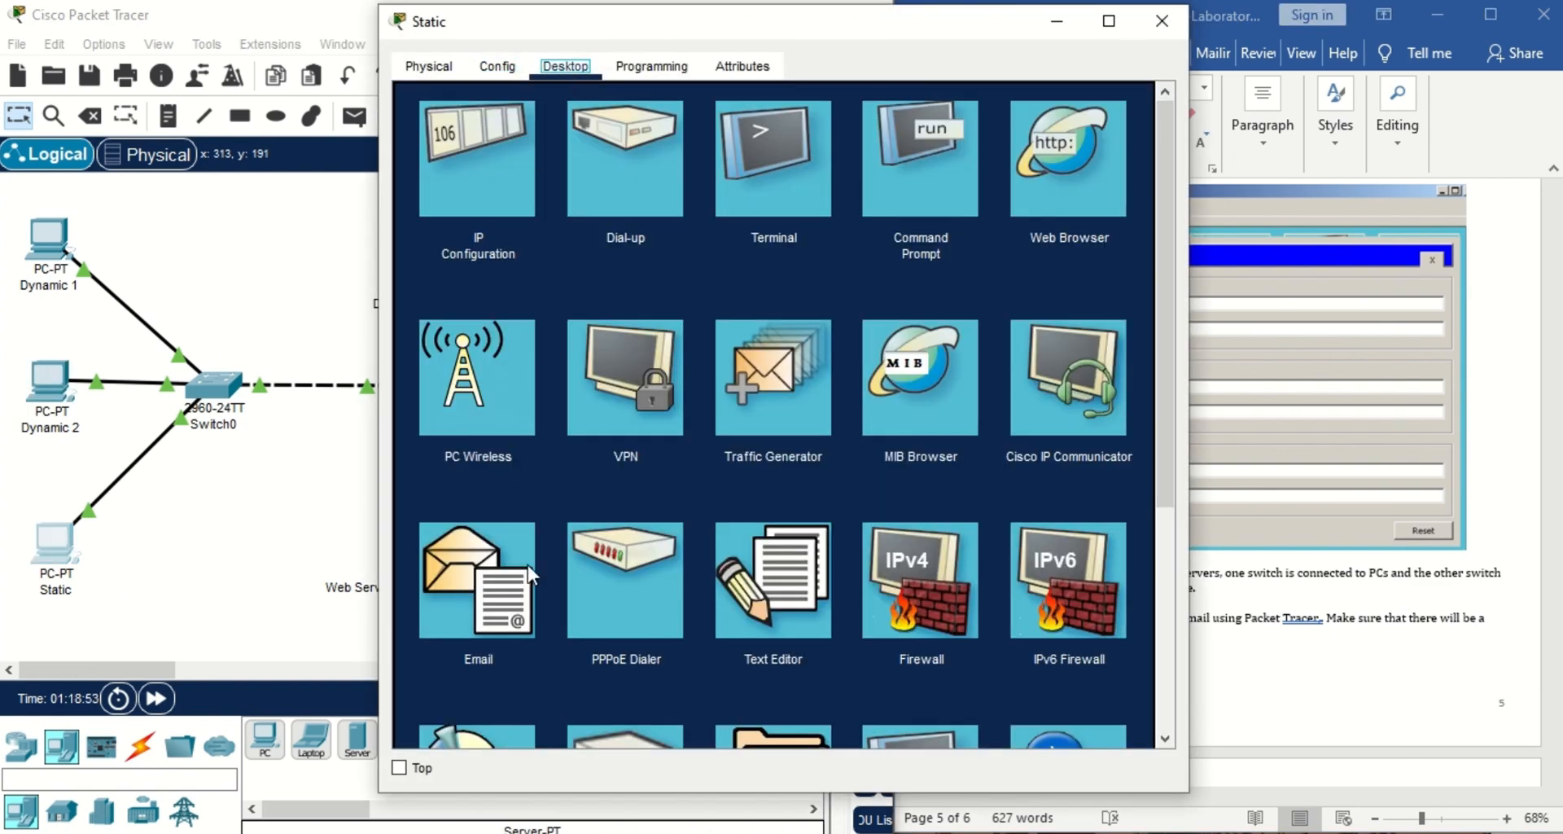
click(509, 618)
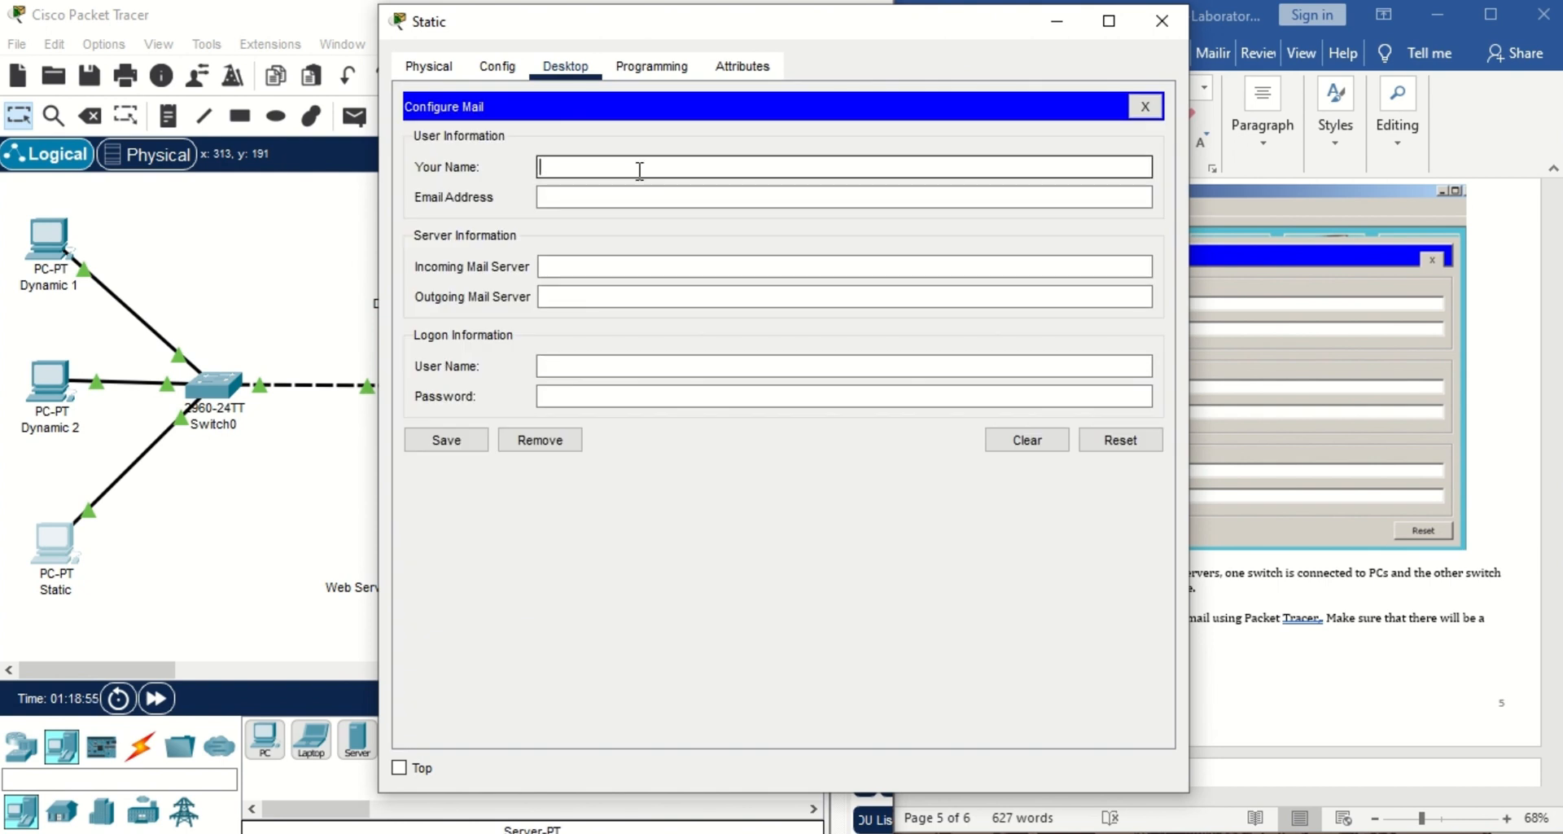
text(Group 3)
click(648, 196)
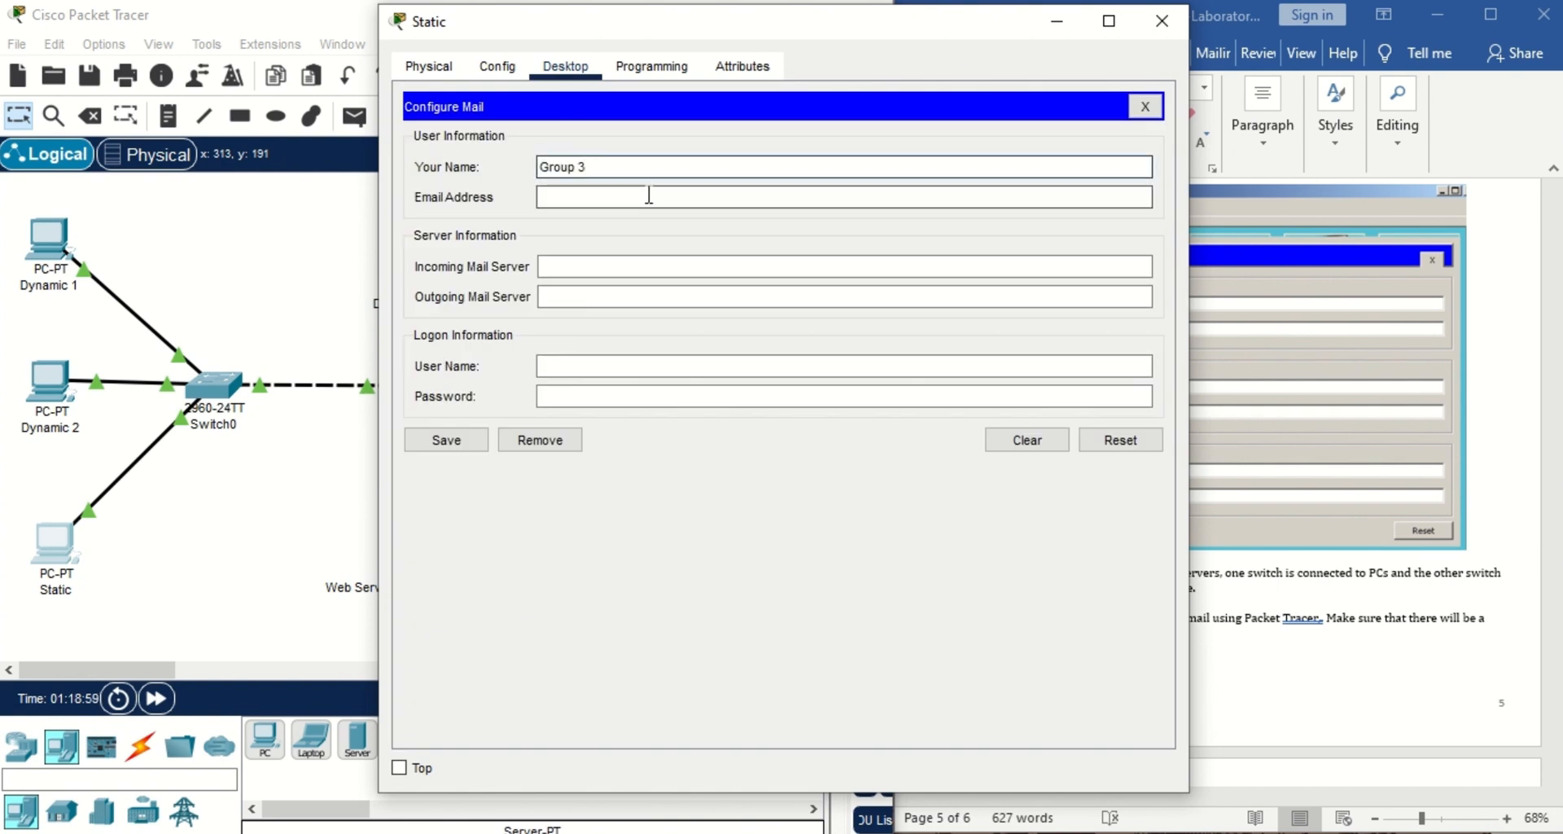
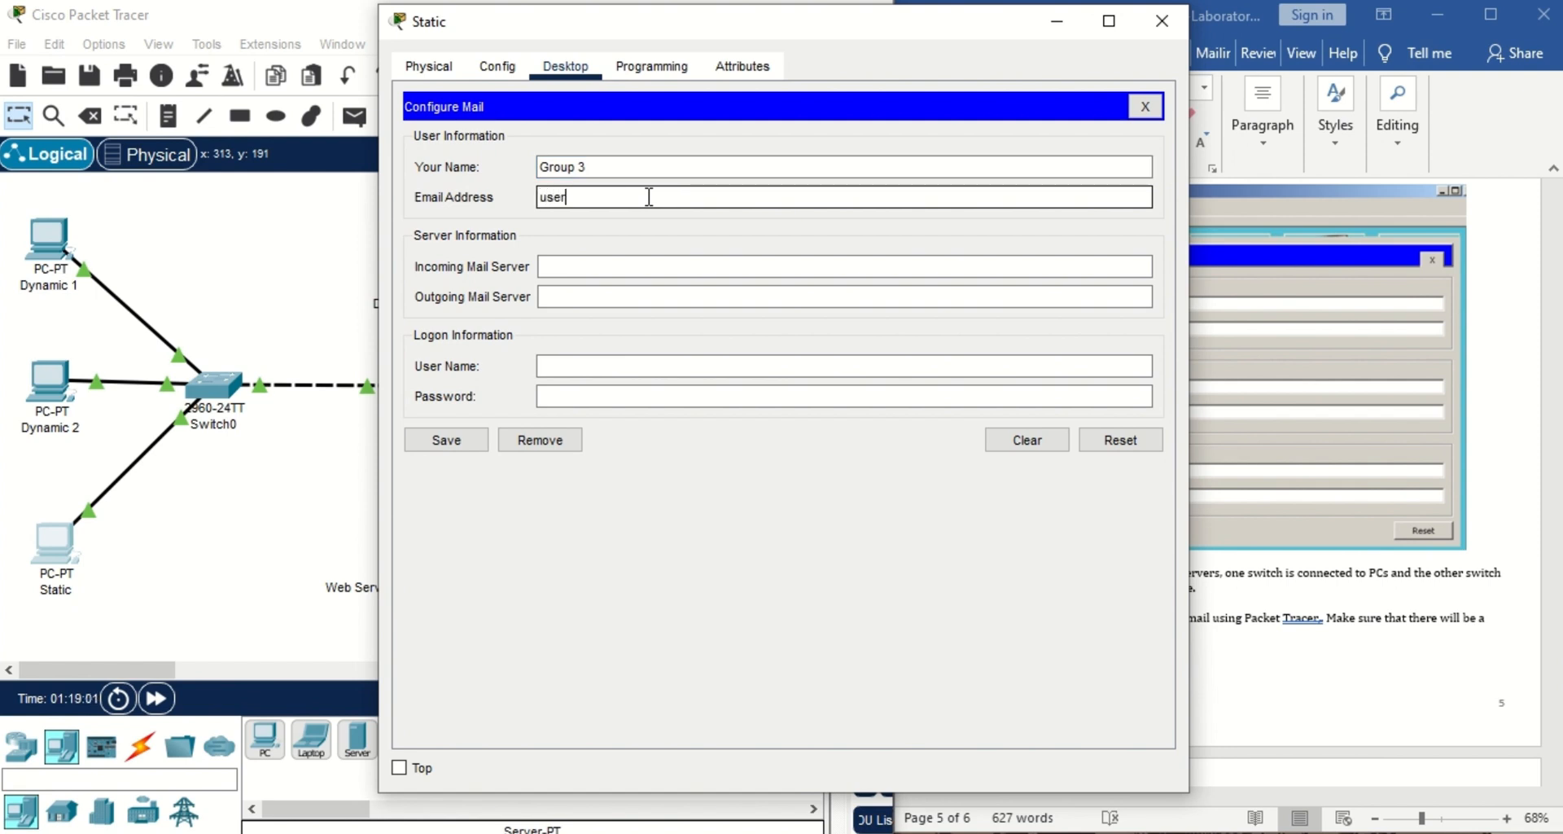
Set both mail servers to 172.16.0.40, logon user3 with its password, save and close.
click(665, 269)
text(172.16.0.40)
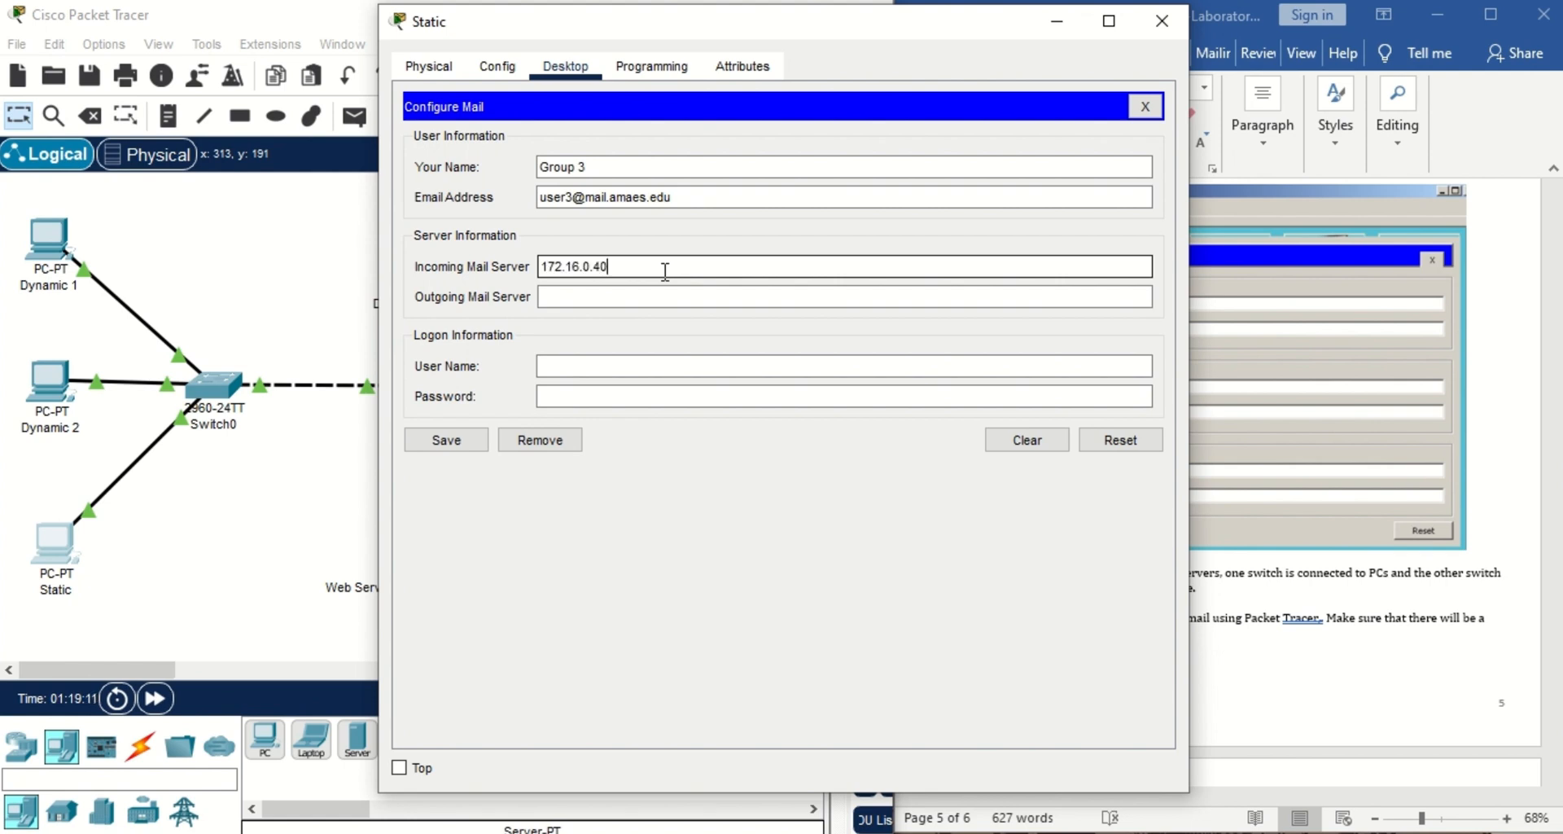
click(663, 296)
text(172.16.0.40)
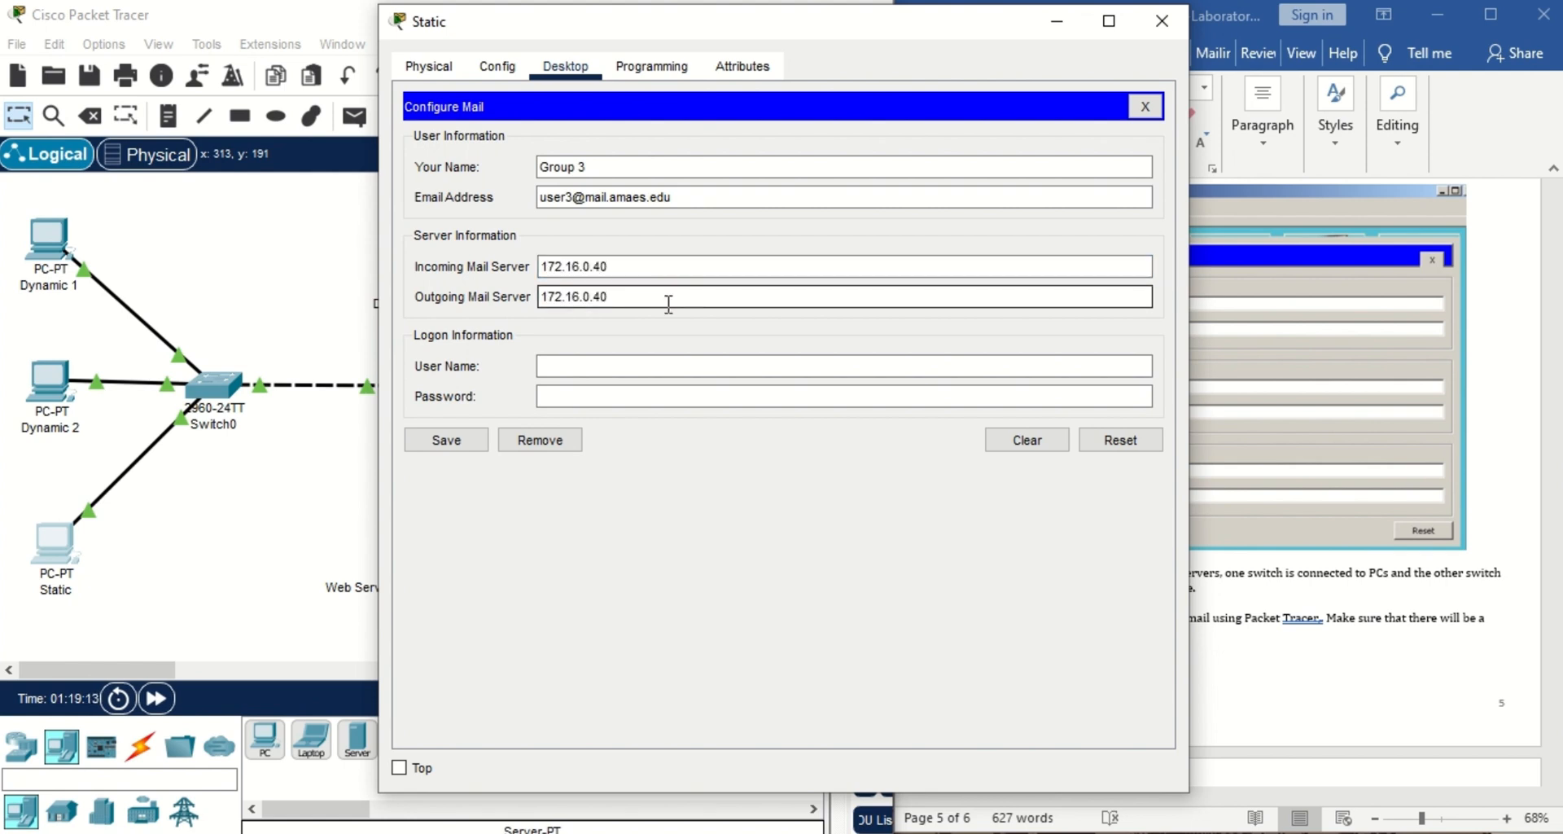
click(677, 366)
text(use)
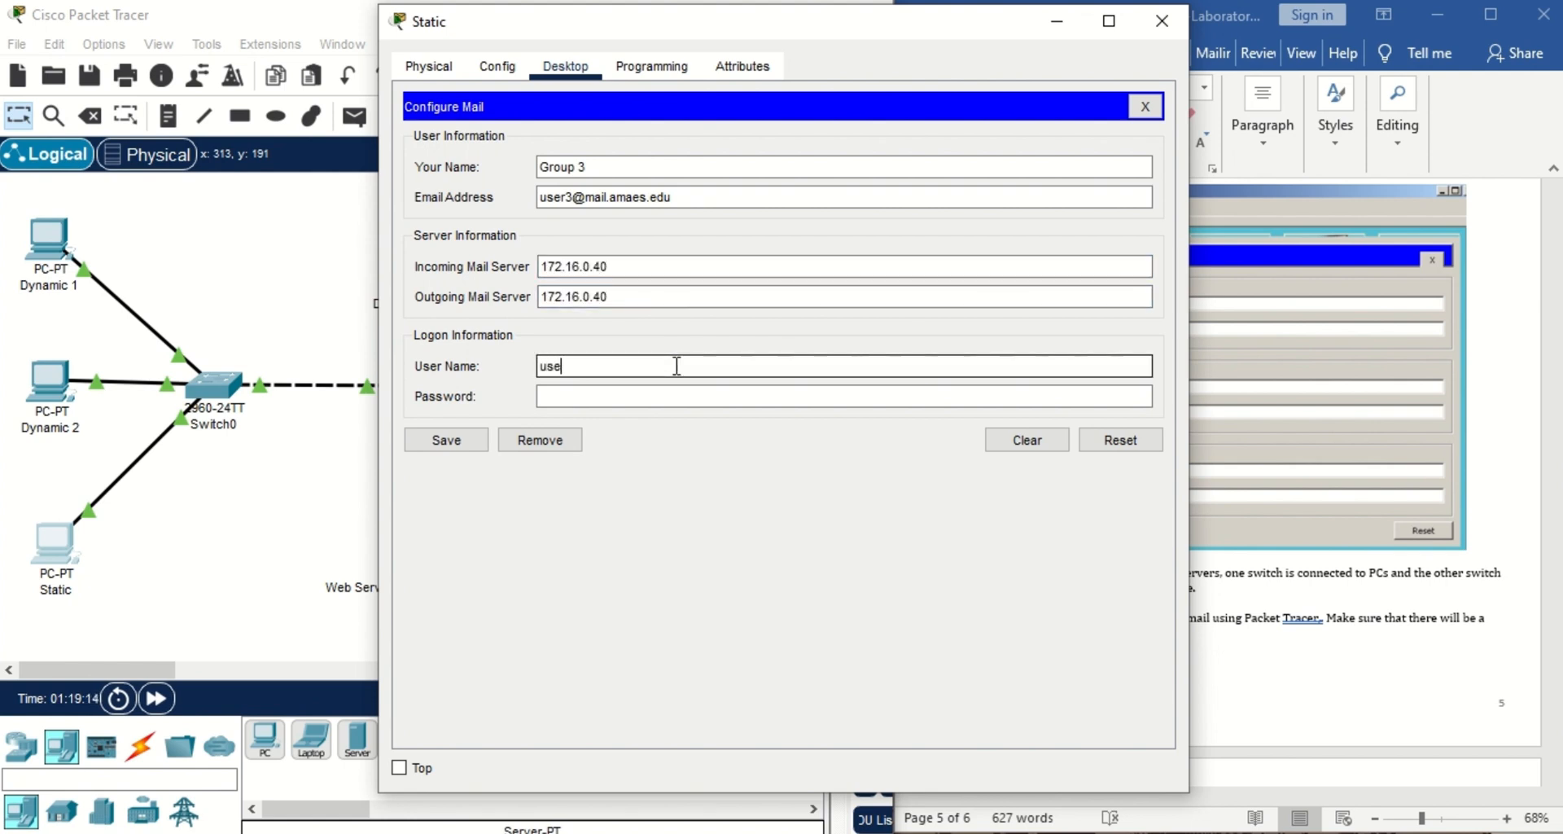
text(r3)
click(671, 395)
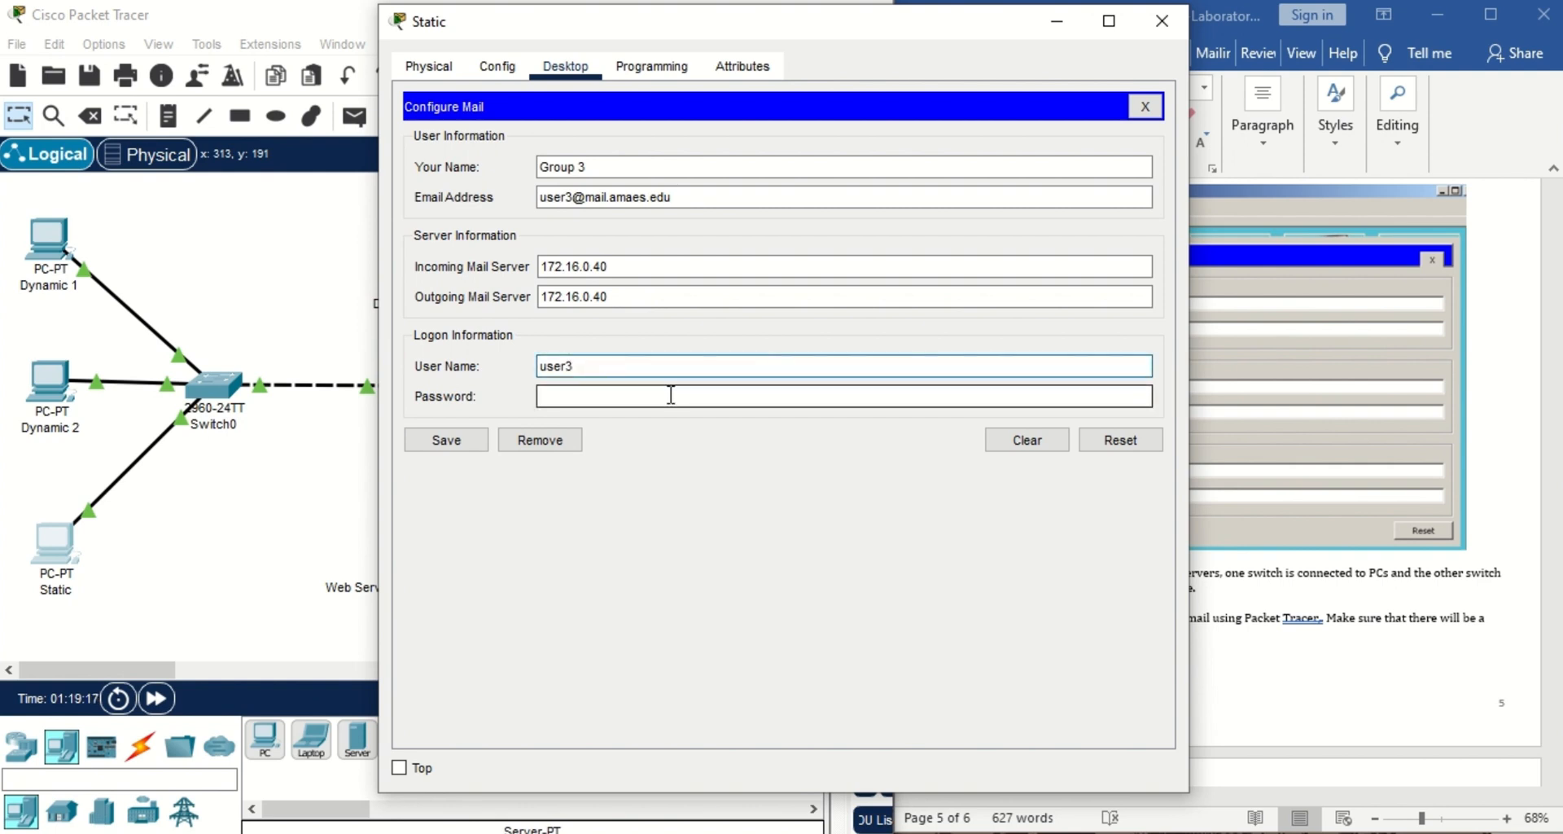
text(1234567)
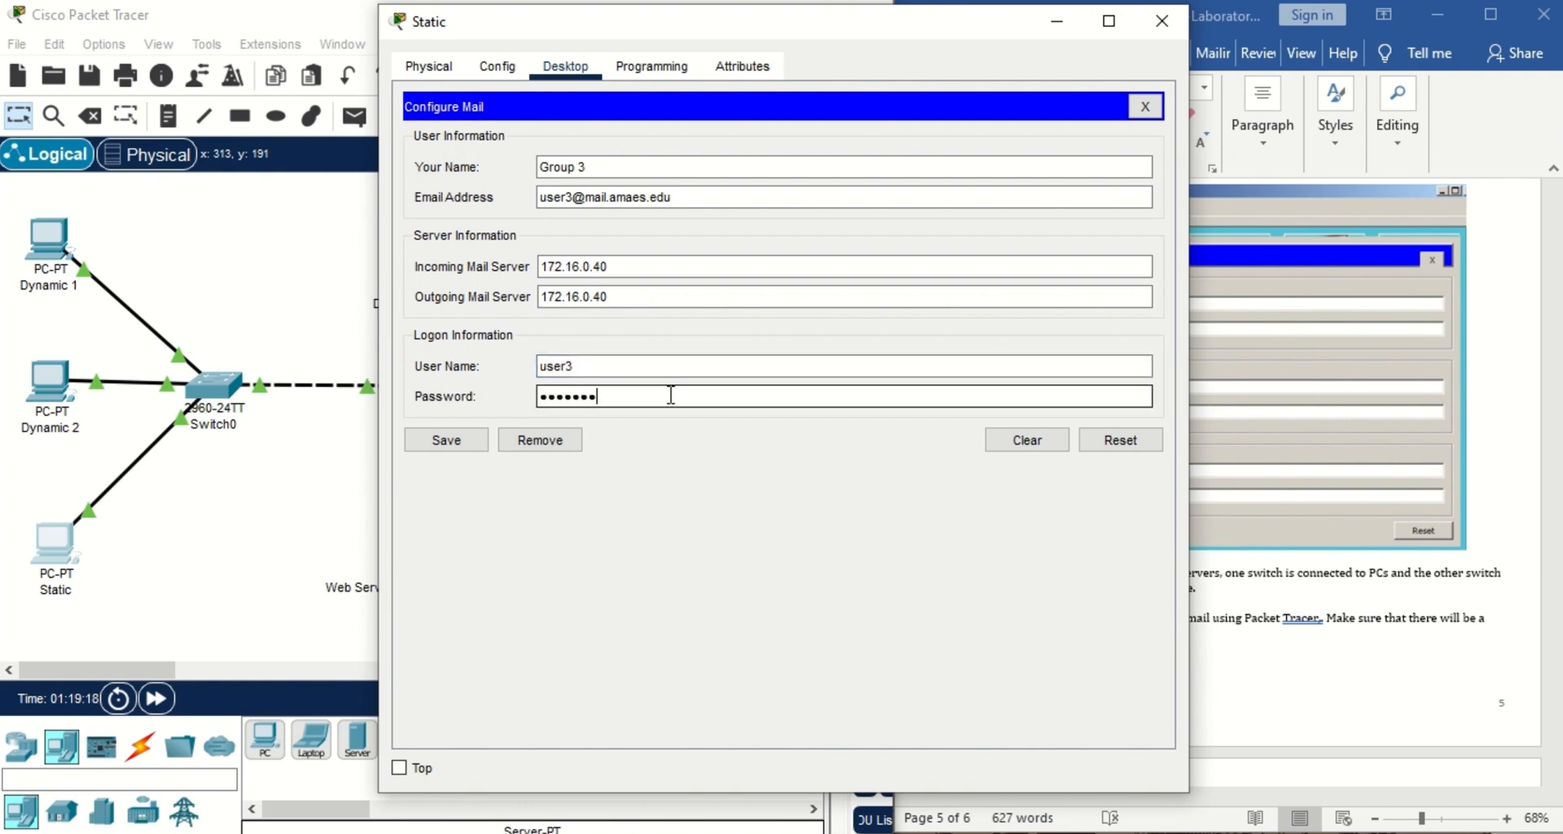
text(8)
click(456, 440)
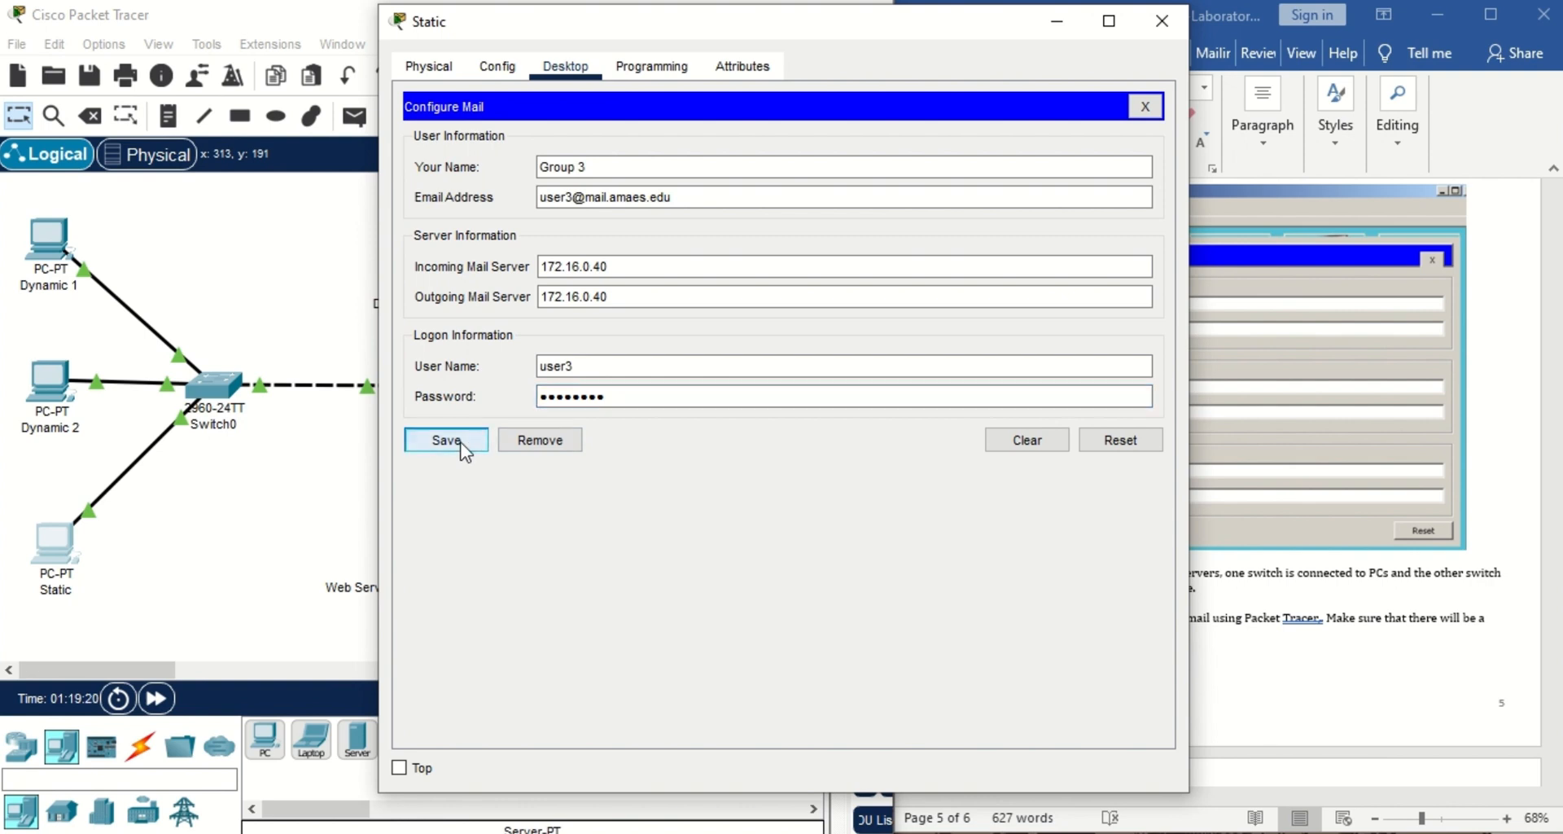
click(1162, 21)
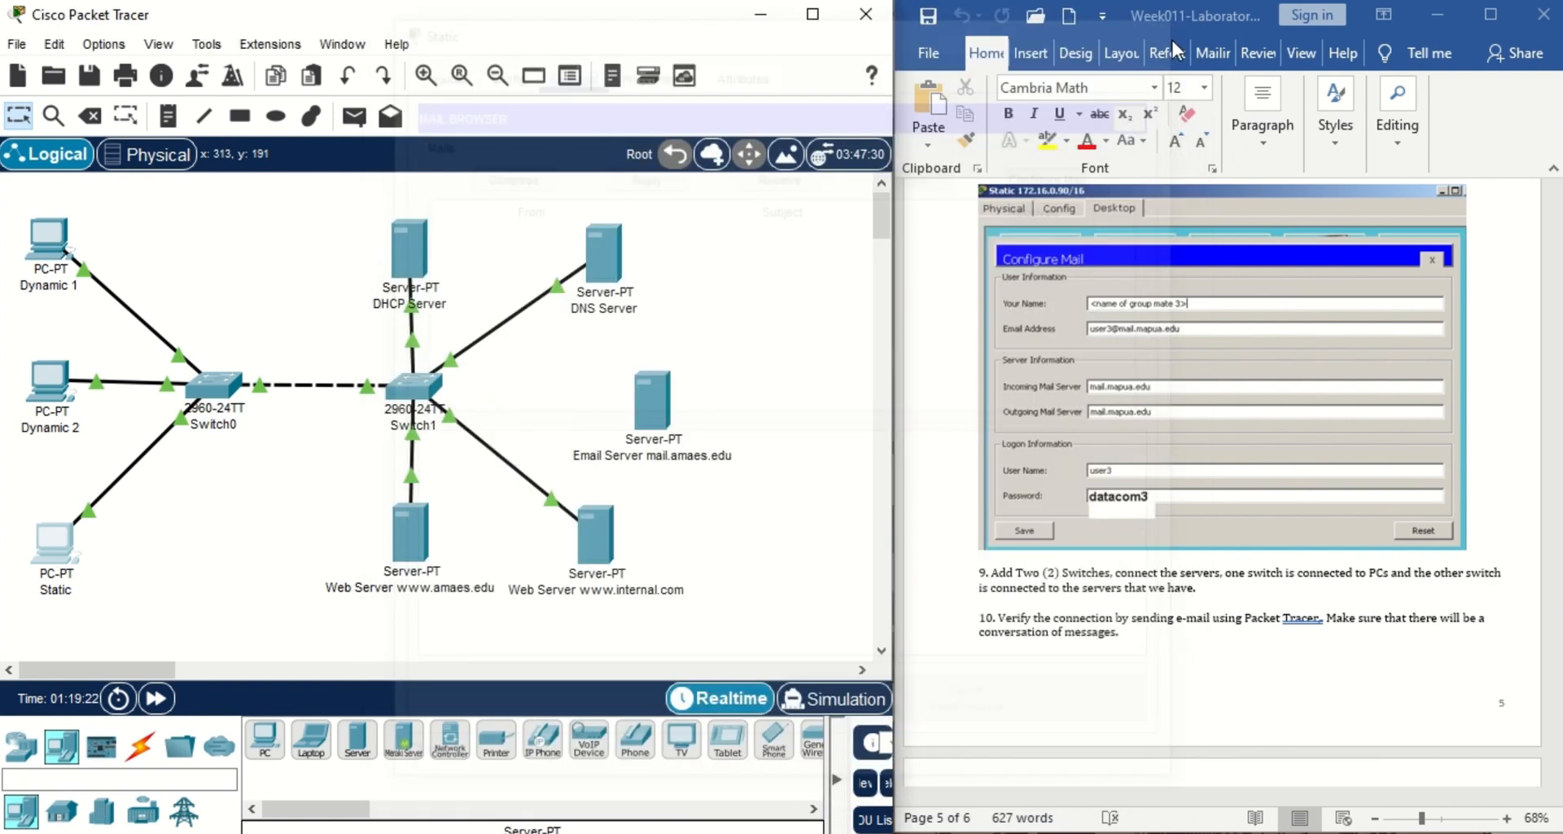
click(1535, 468)
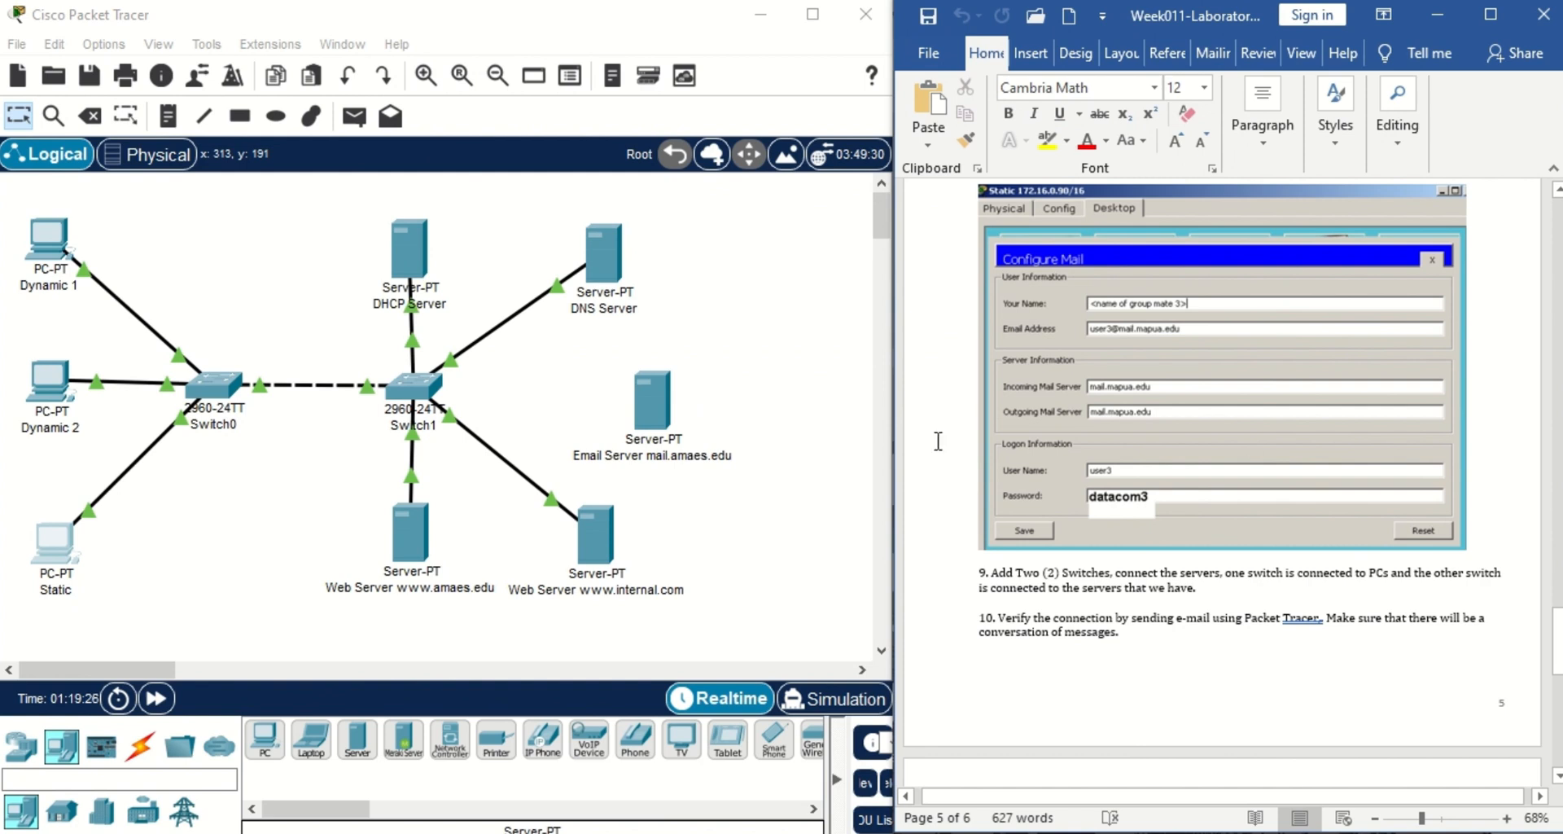
drag(672, 410, 674, 390)
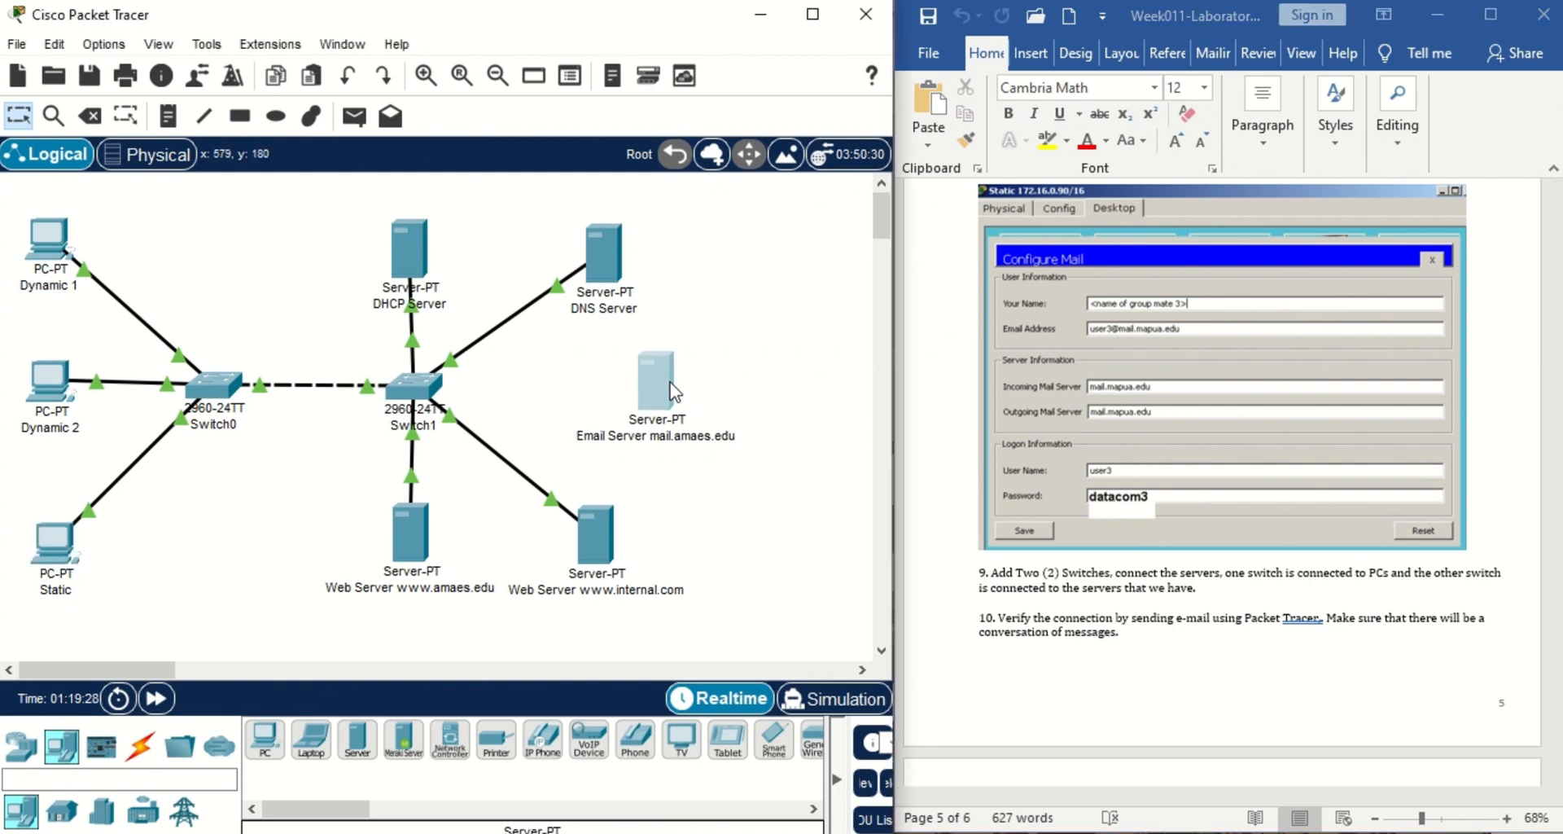
Cable Switch1 to the Email Server with an automatic connection, then shift the server slightly down.
click(143, 750)
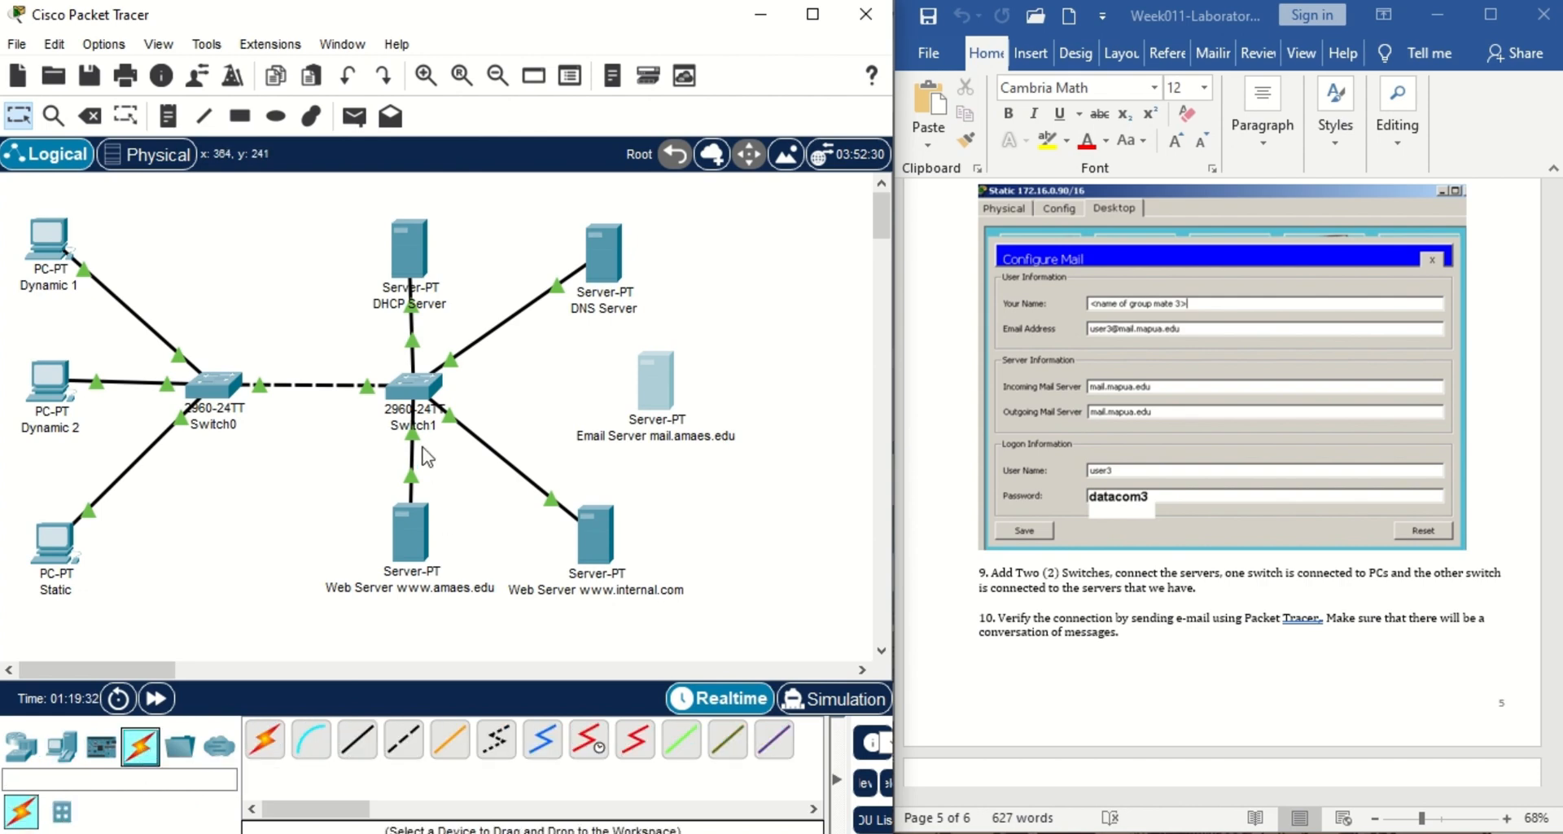
click(265, 744)
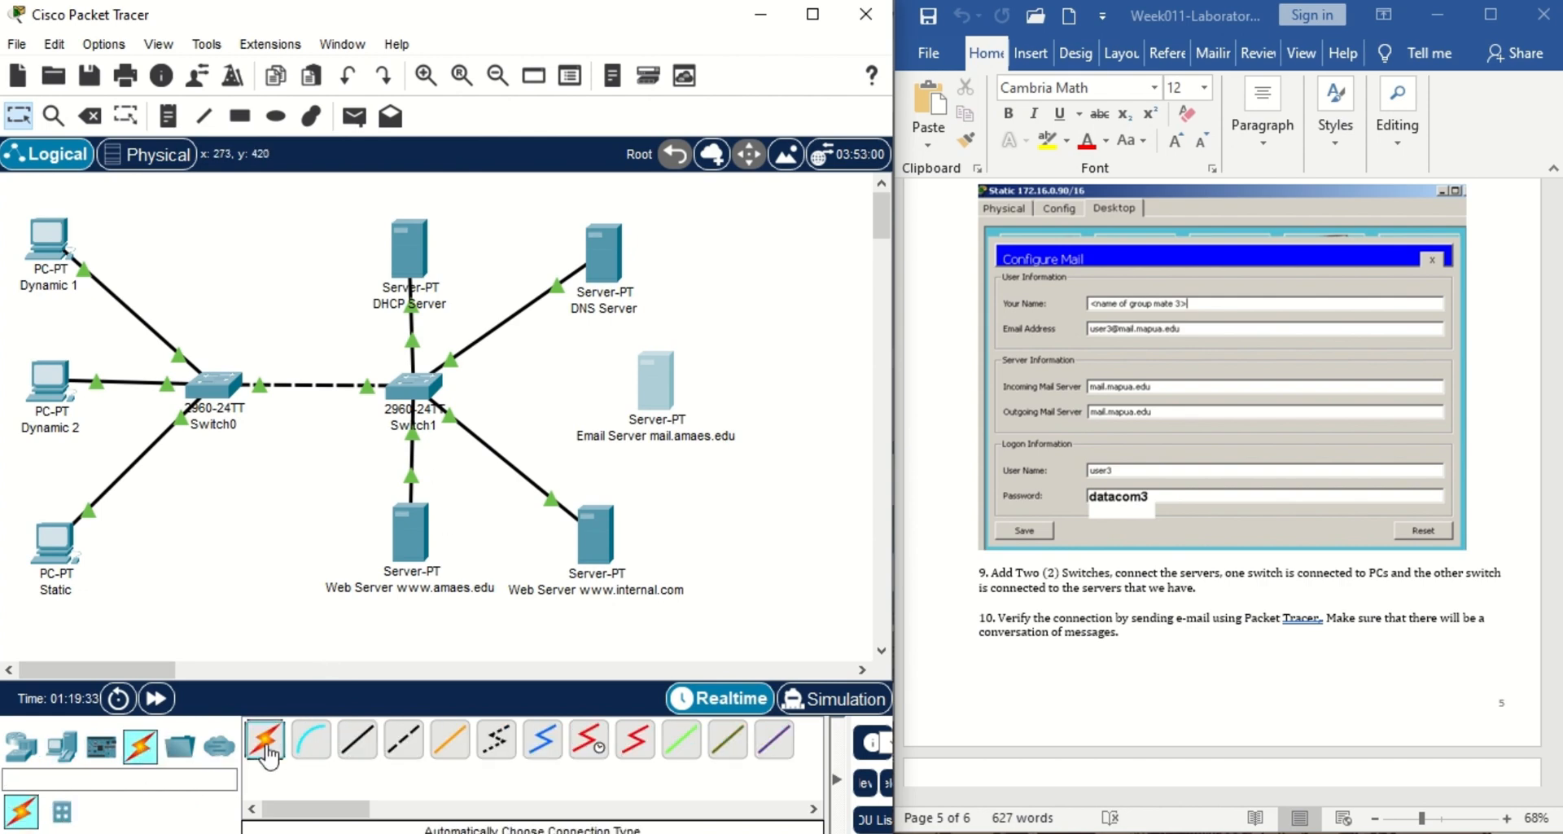
click(423, 374)
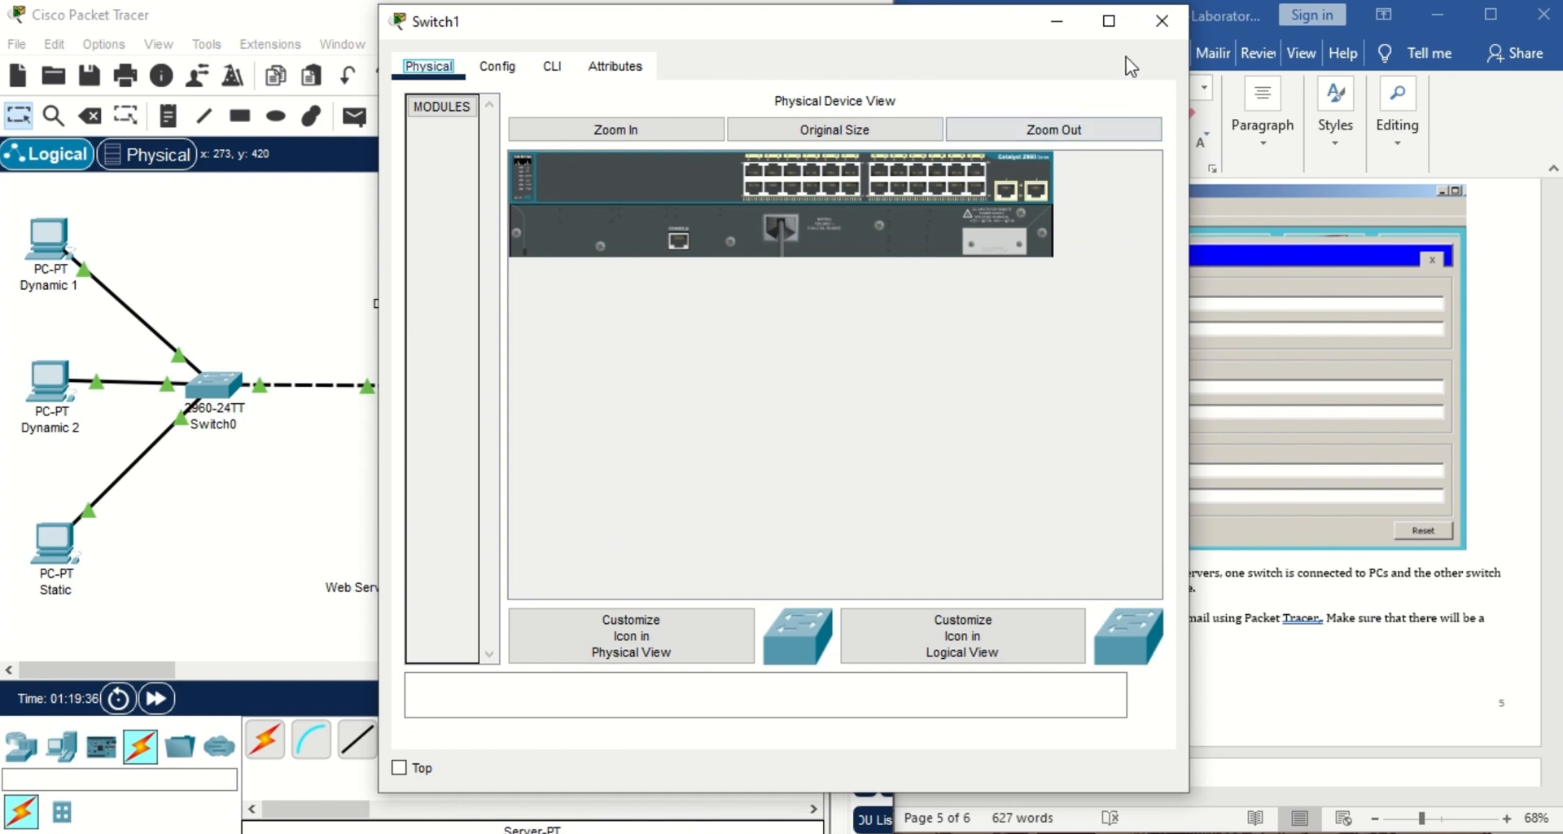
click(1162, 21)
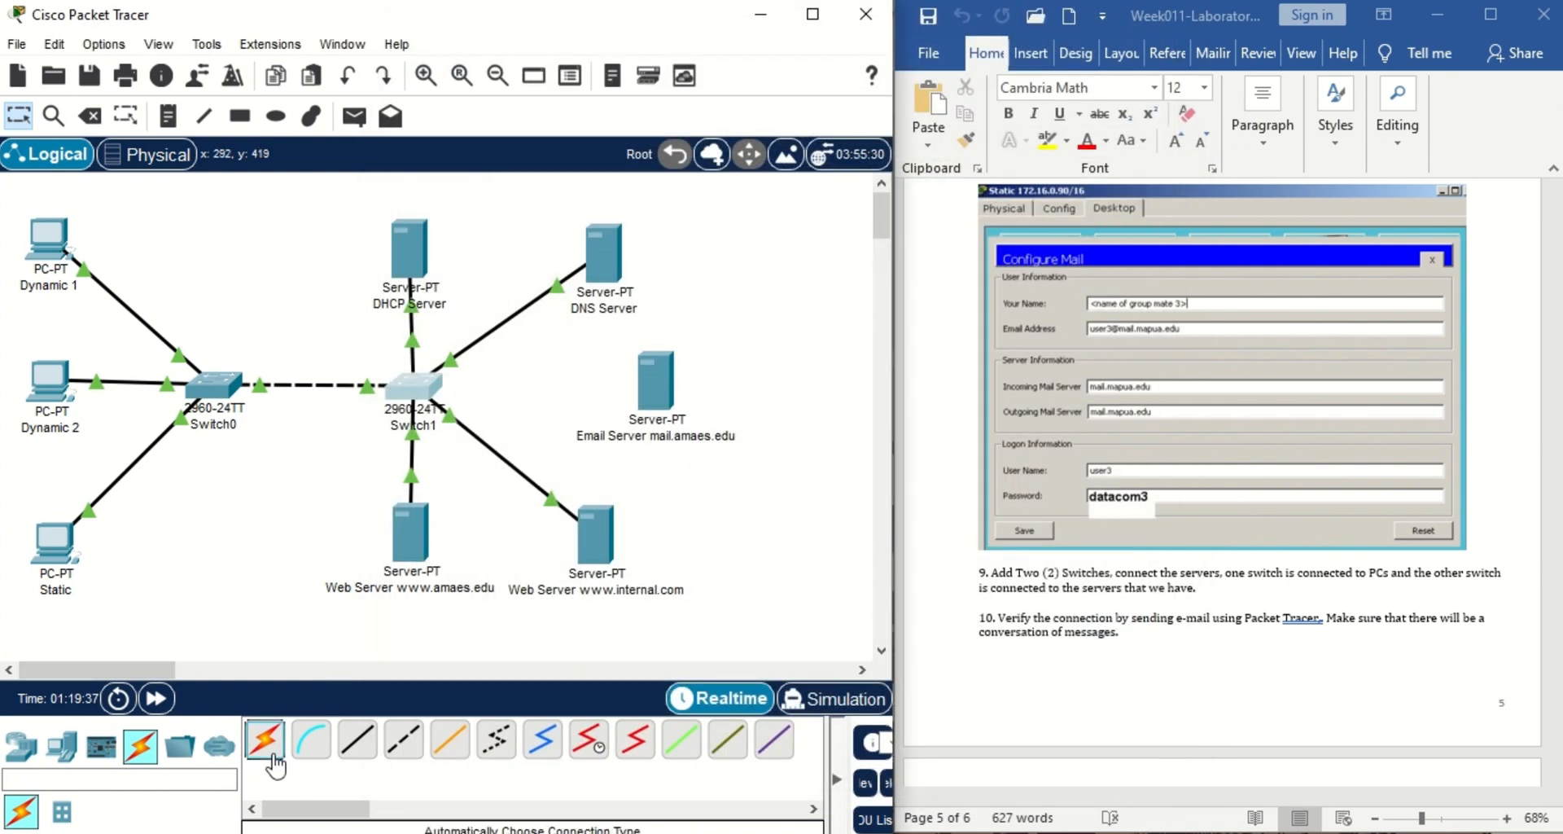
click(430, 387)
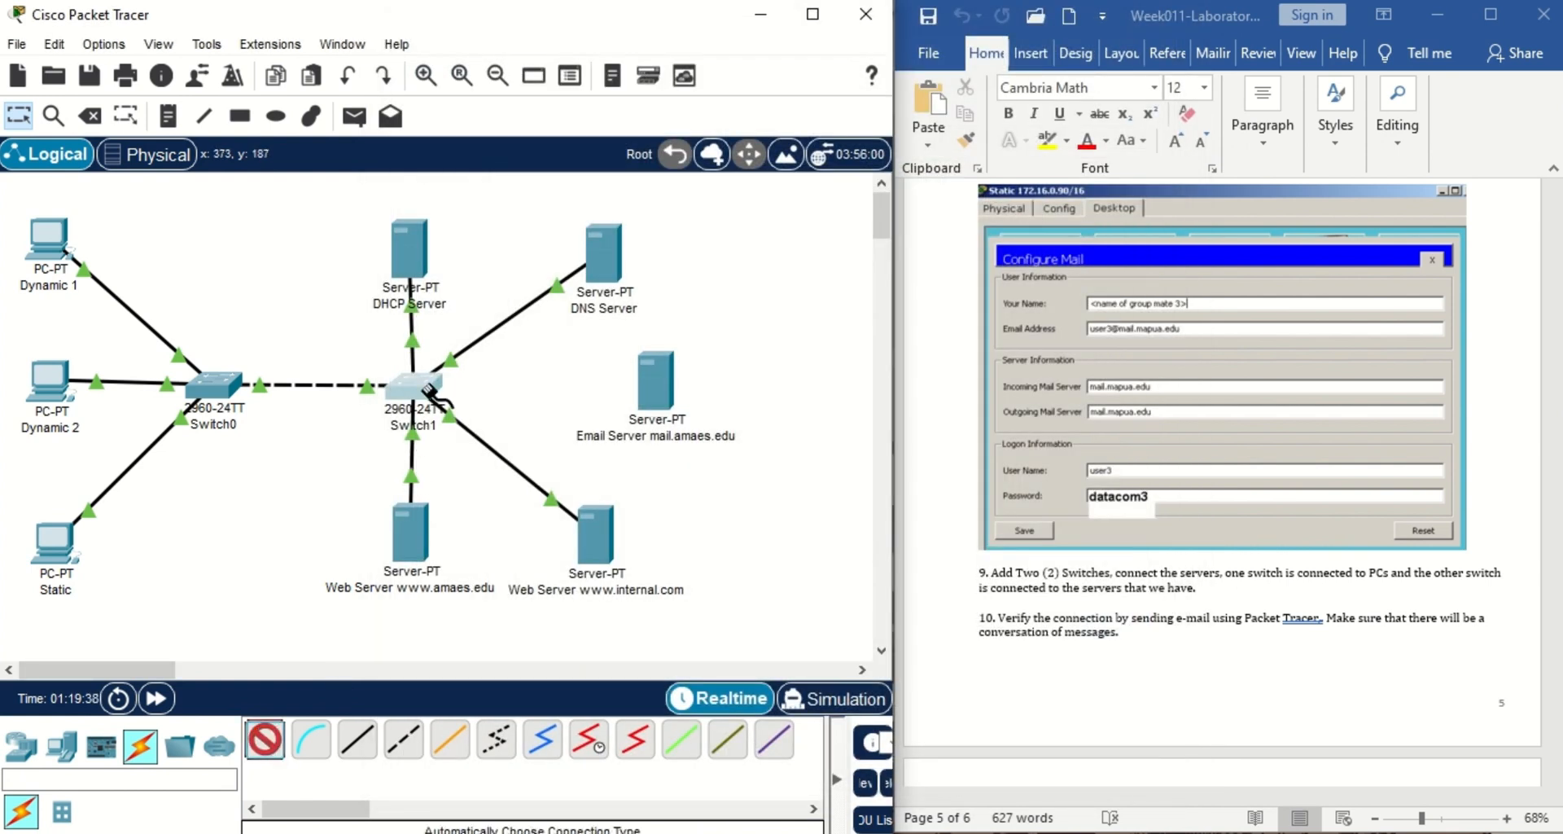
click(666, 391)
drag(668, 400, 669, 411)
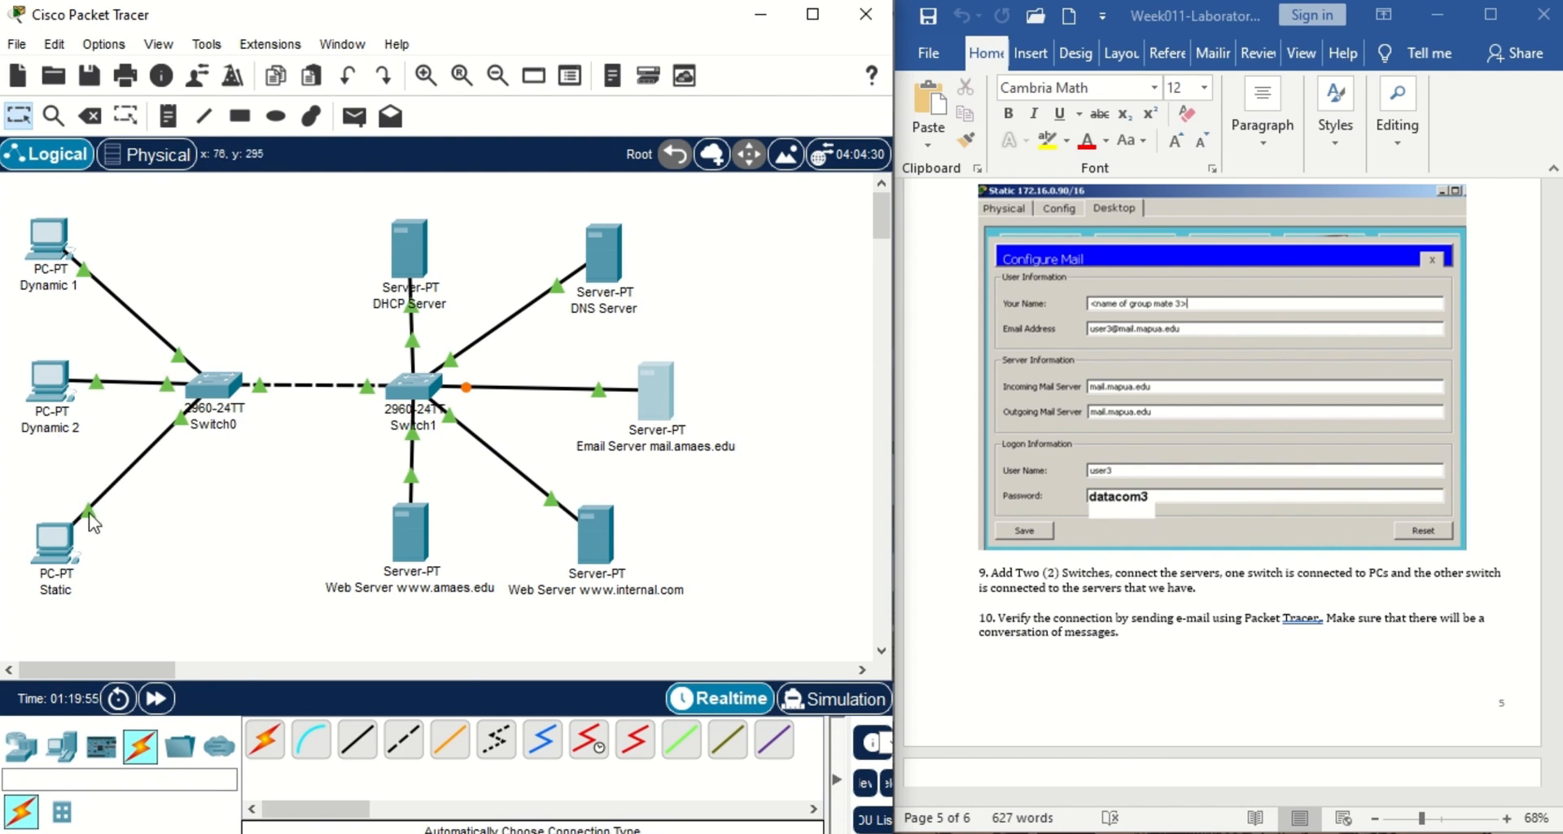
From the Static PC, email Dynamic 1's user1 account with subject TEST and a 'Welcome to the group!' body.
click(59, 566)
click(453, 587)
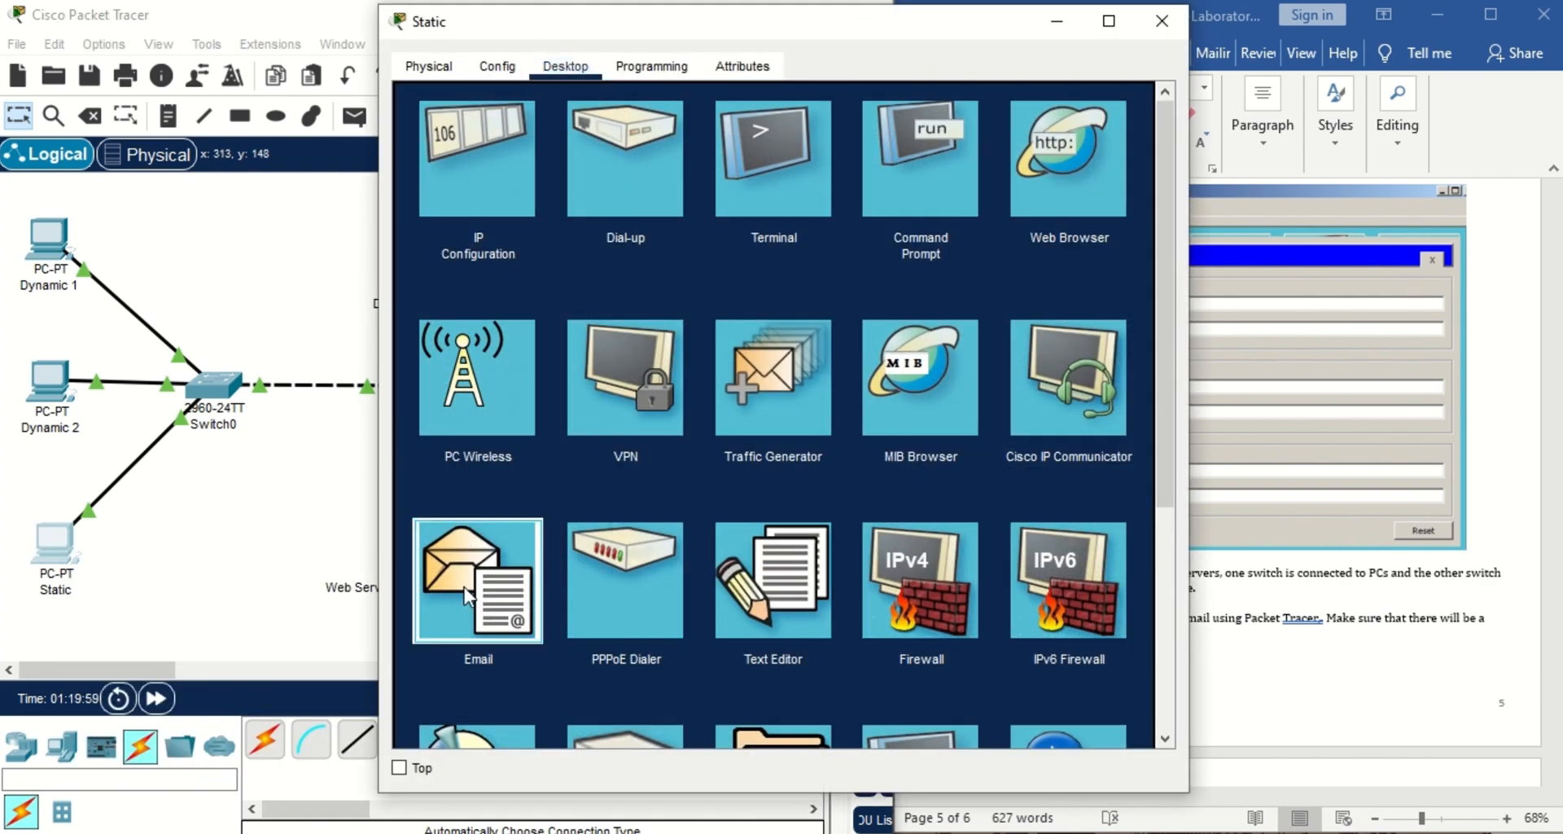
click(500, 173)
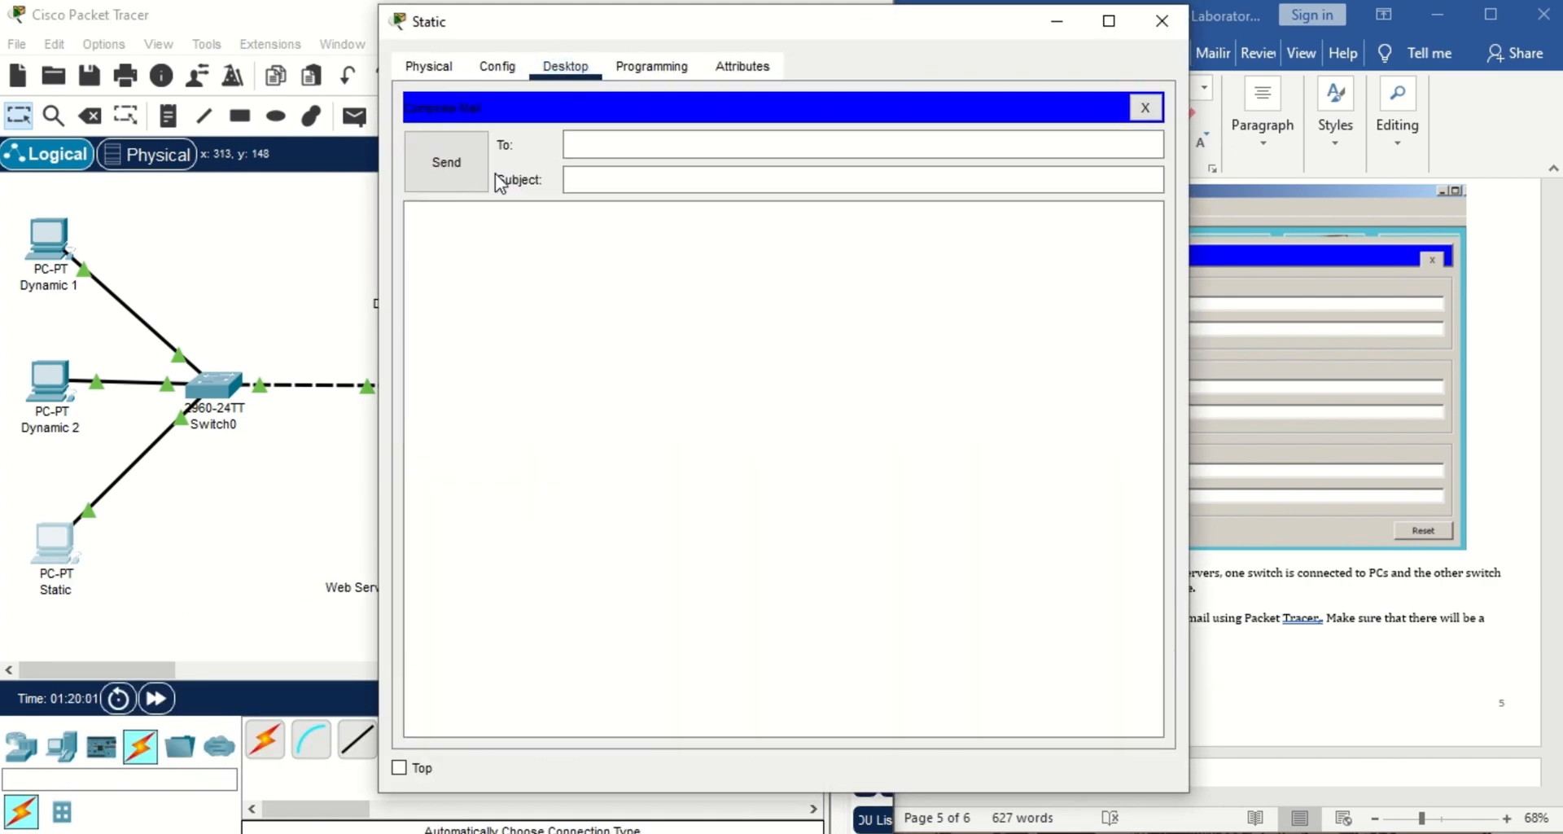
click(622, 145)
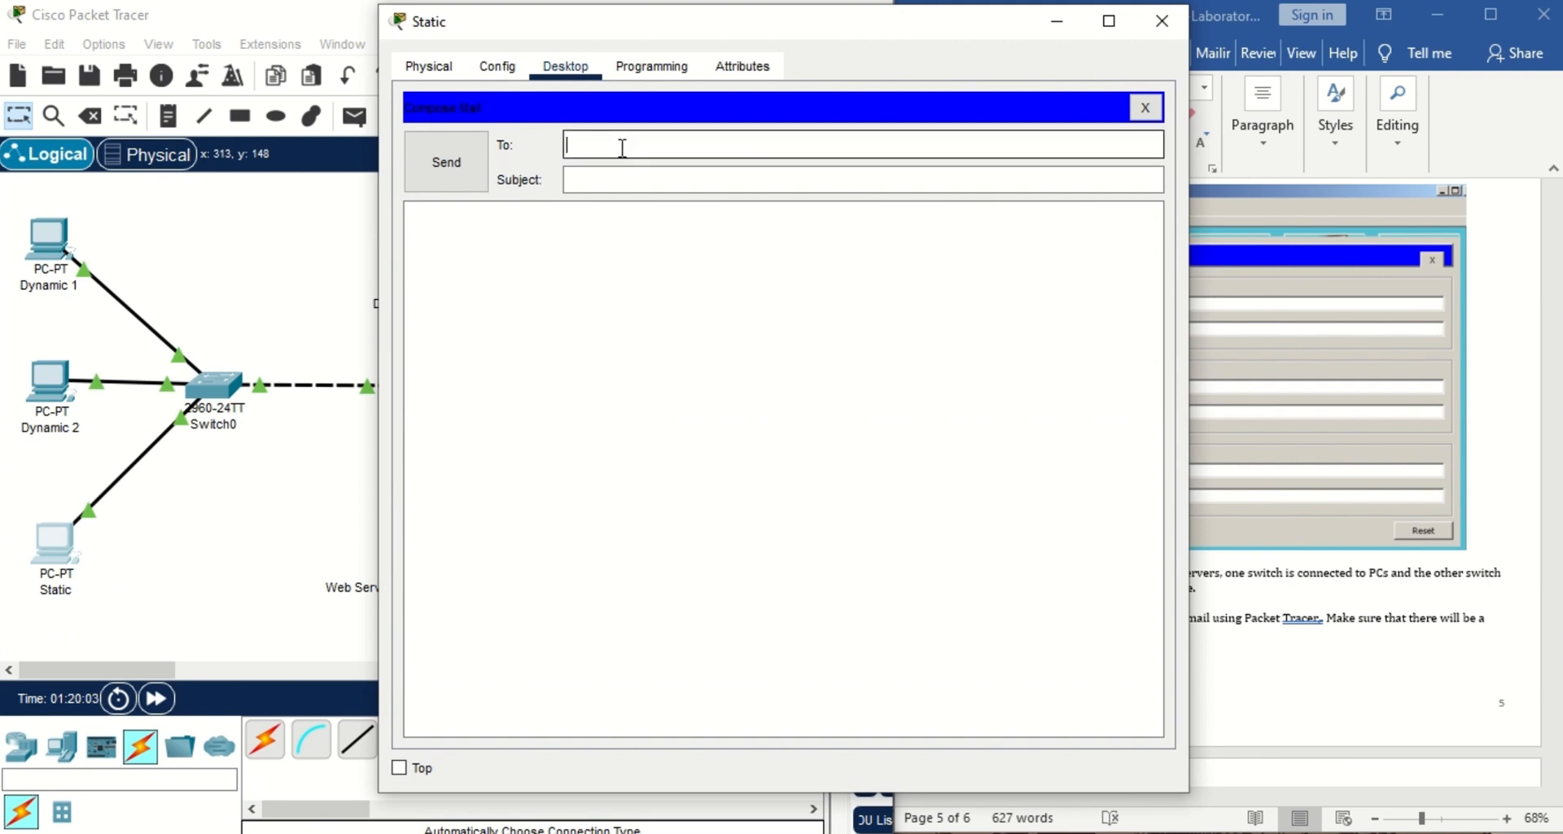
click(628, 179)
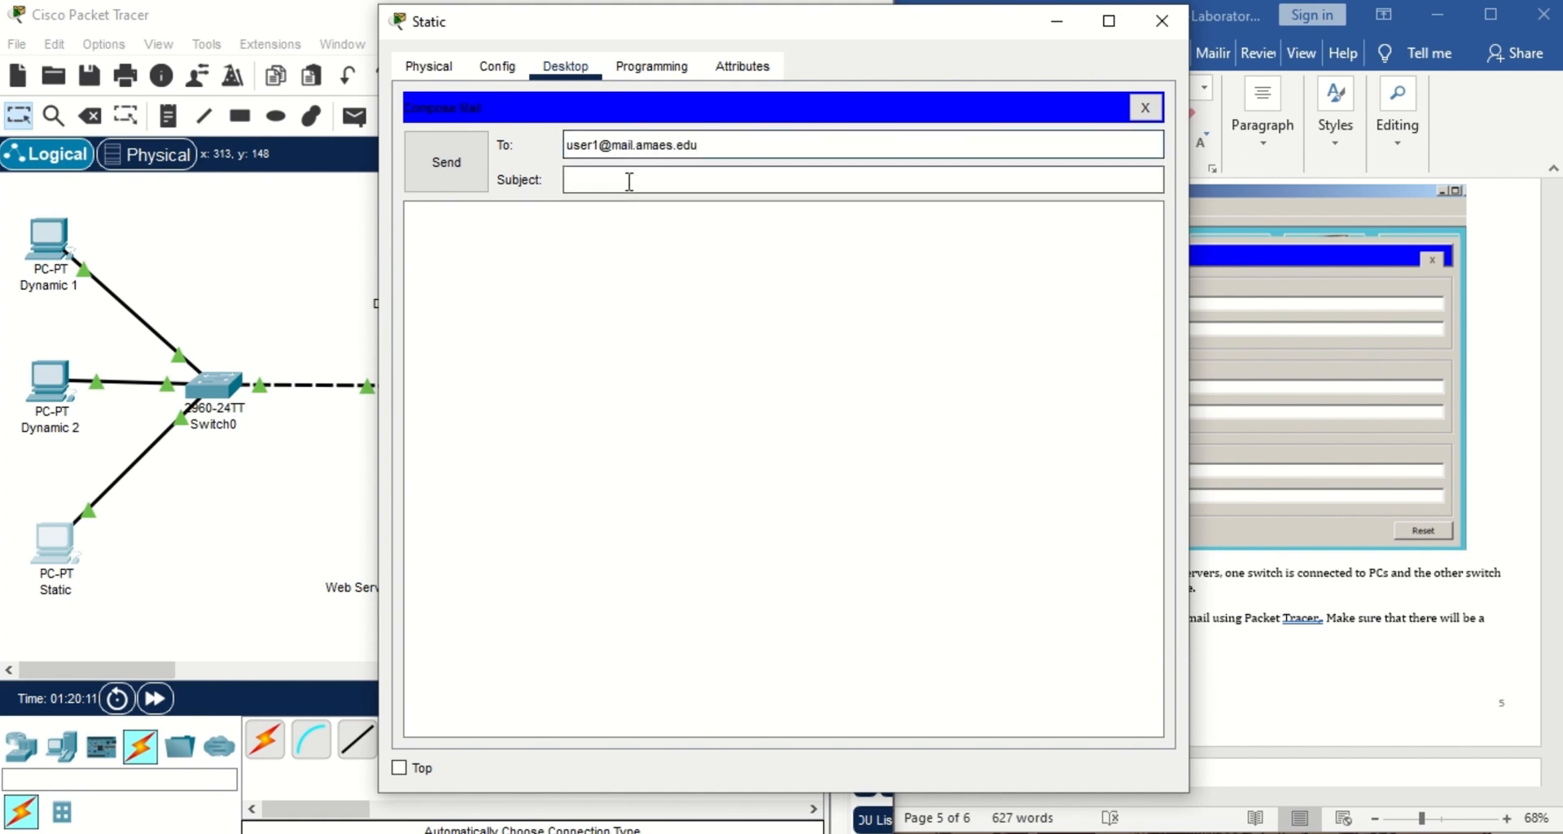
text(TEST)
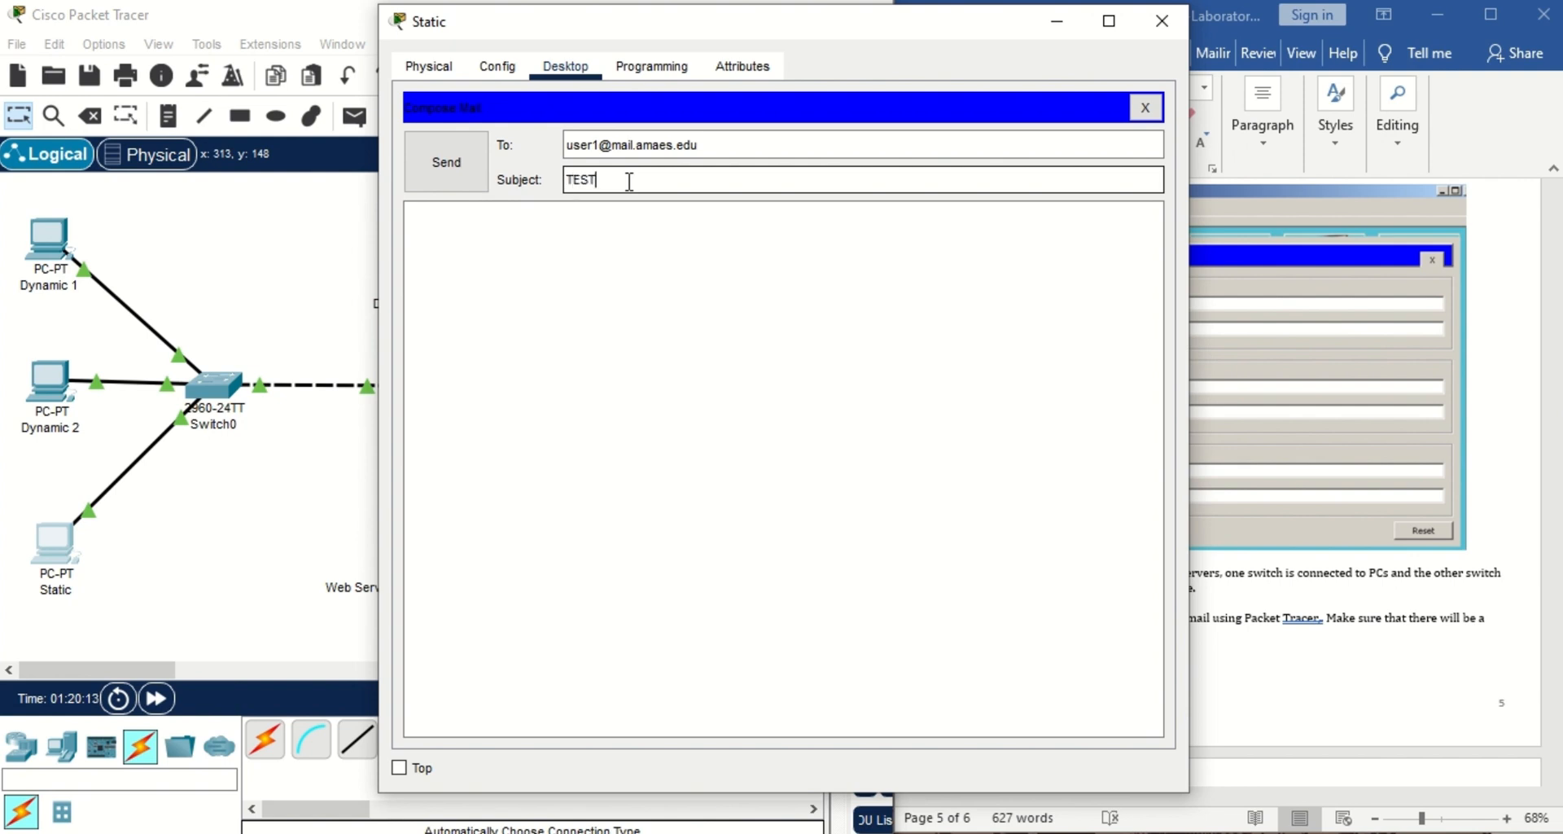
click(596, 245)
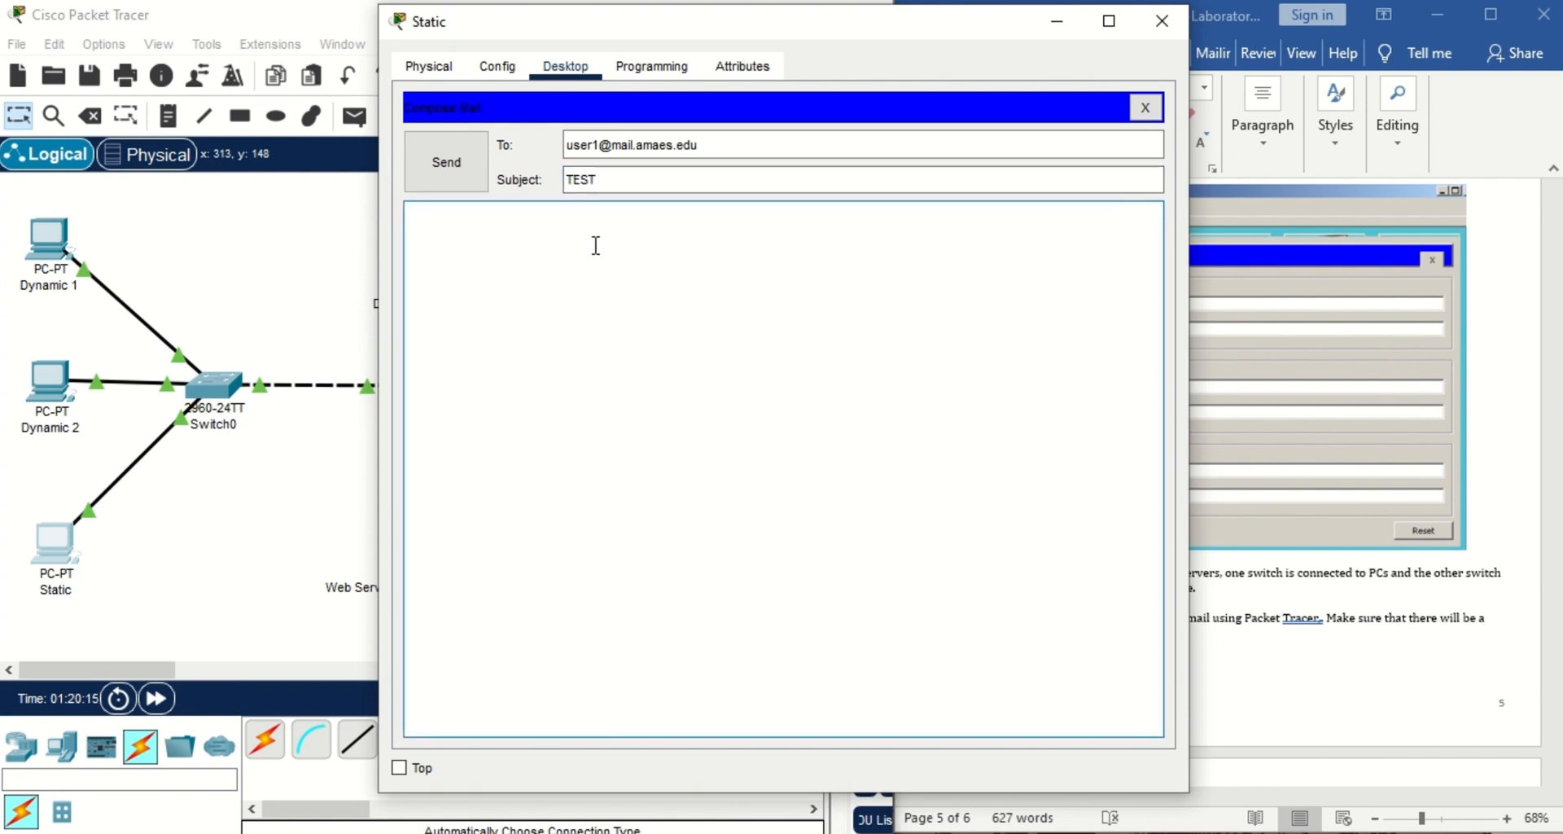
text(H)
text(i)
text( Th)
text(Welcome to)
text( the )
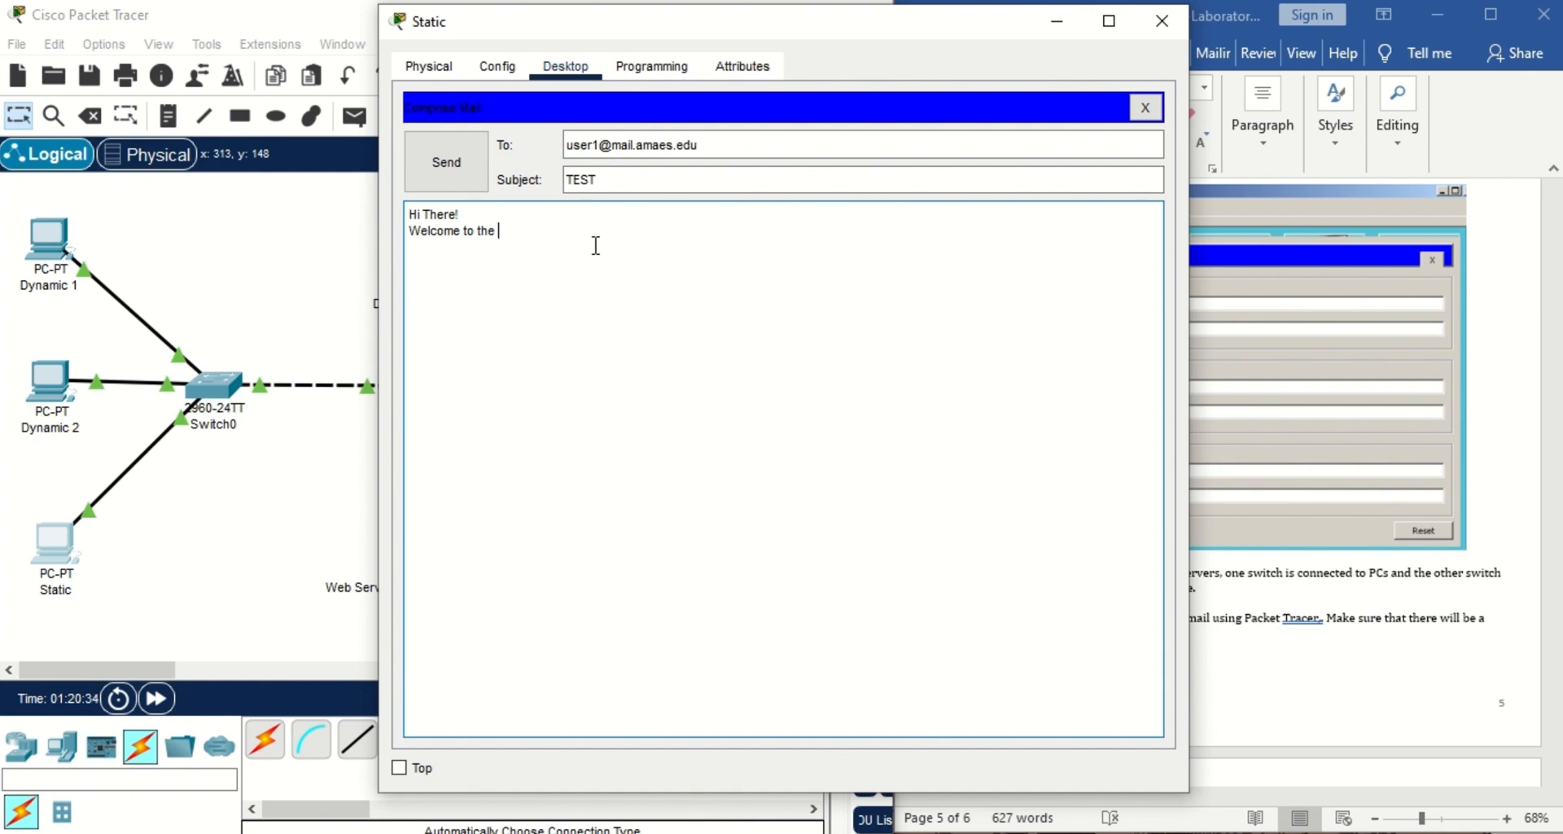
text(group!)
click(449, 185)
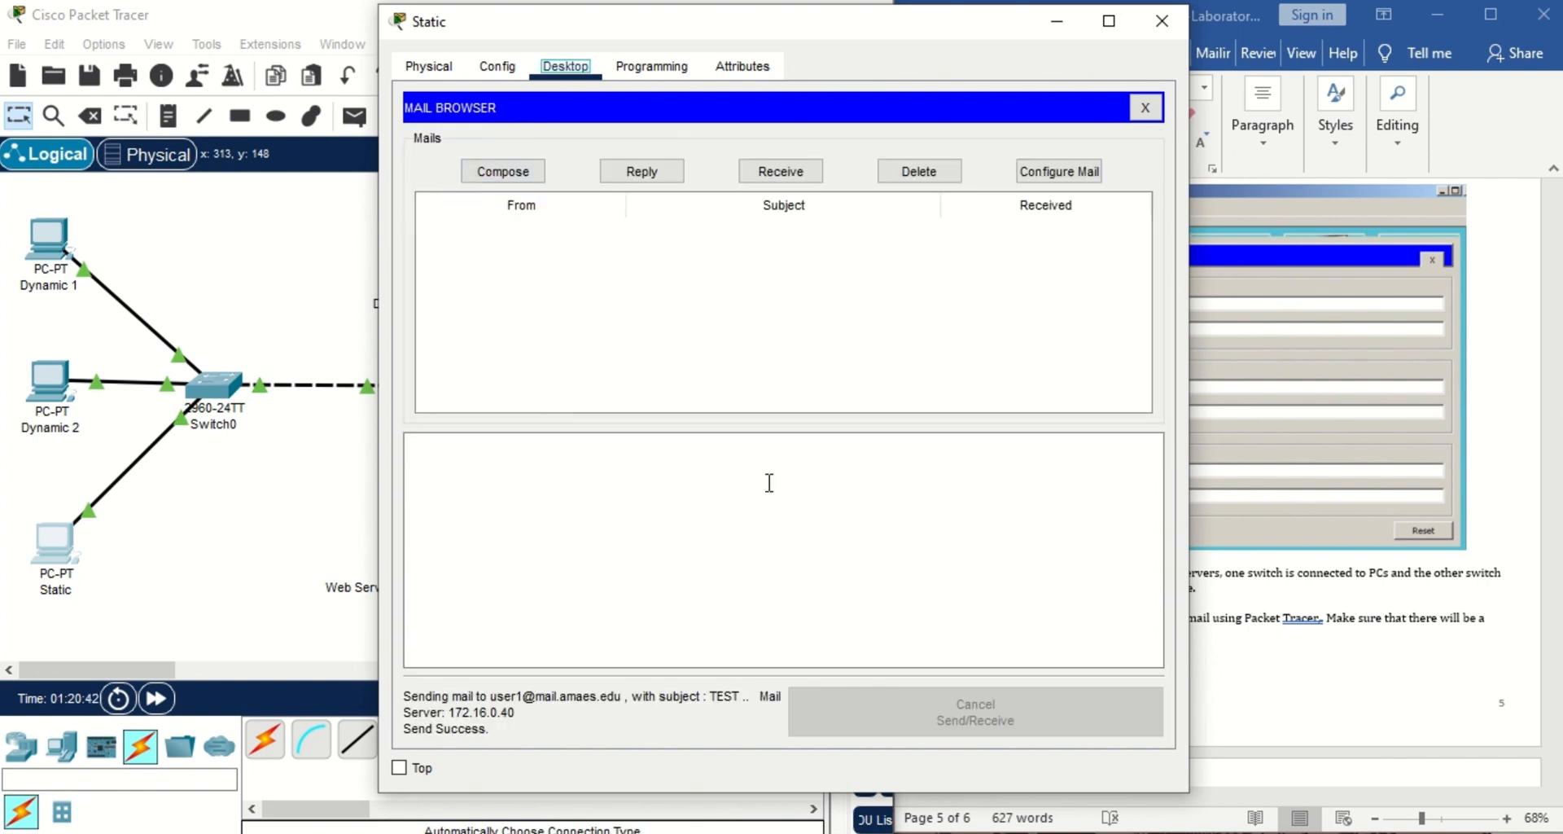
click(1161, 22)
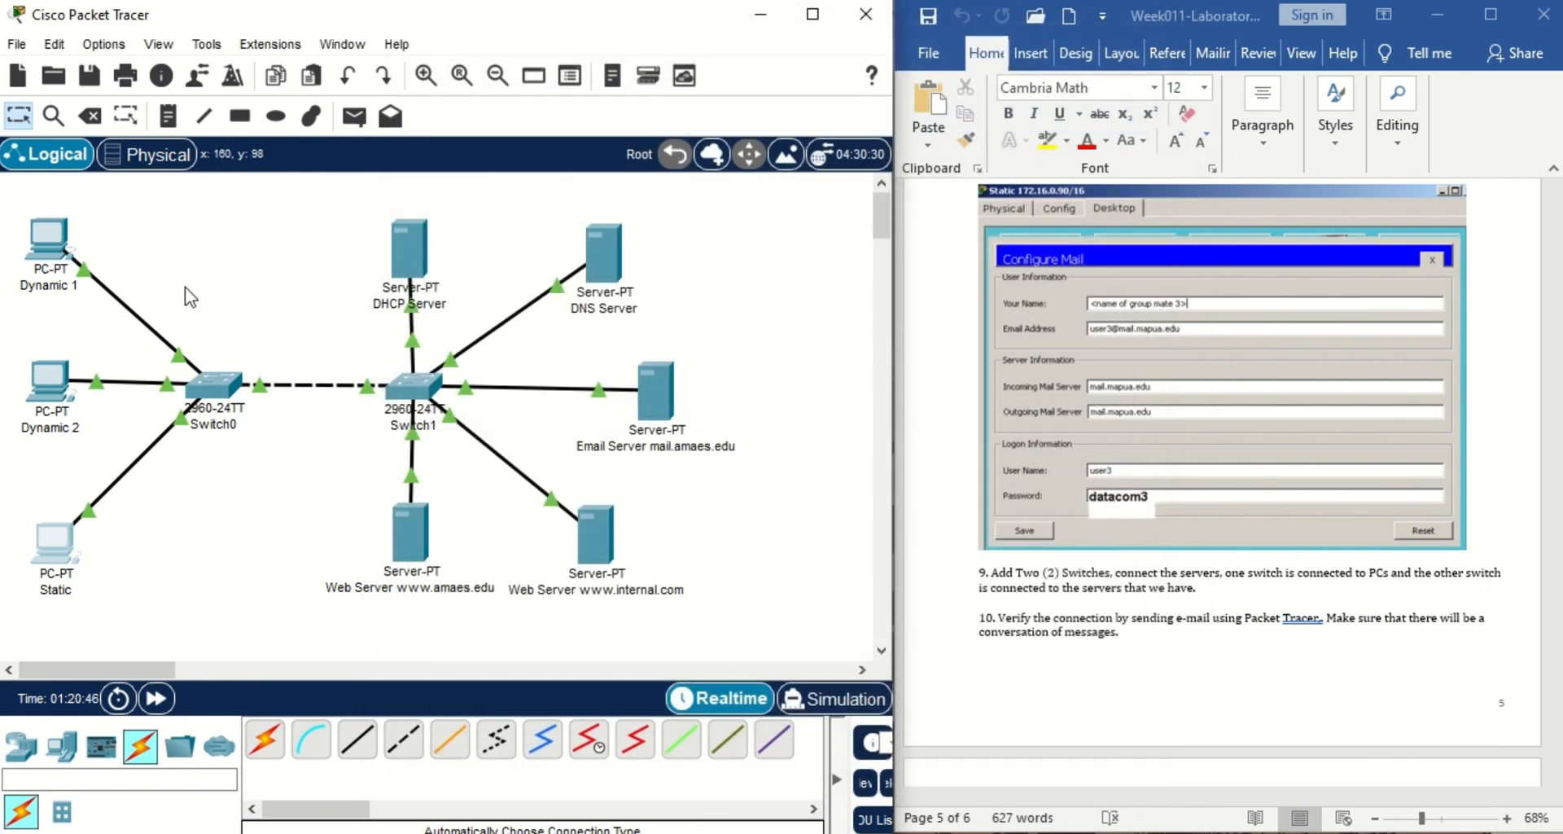
Fetch new mail in Dynamic 1's email client and open the received TEST message.
click(46, 259)
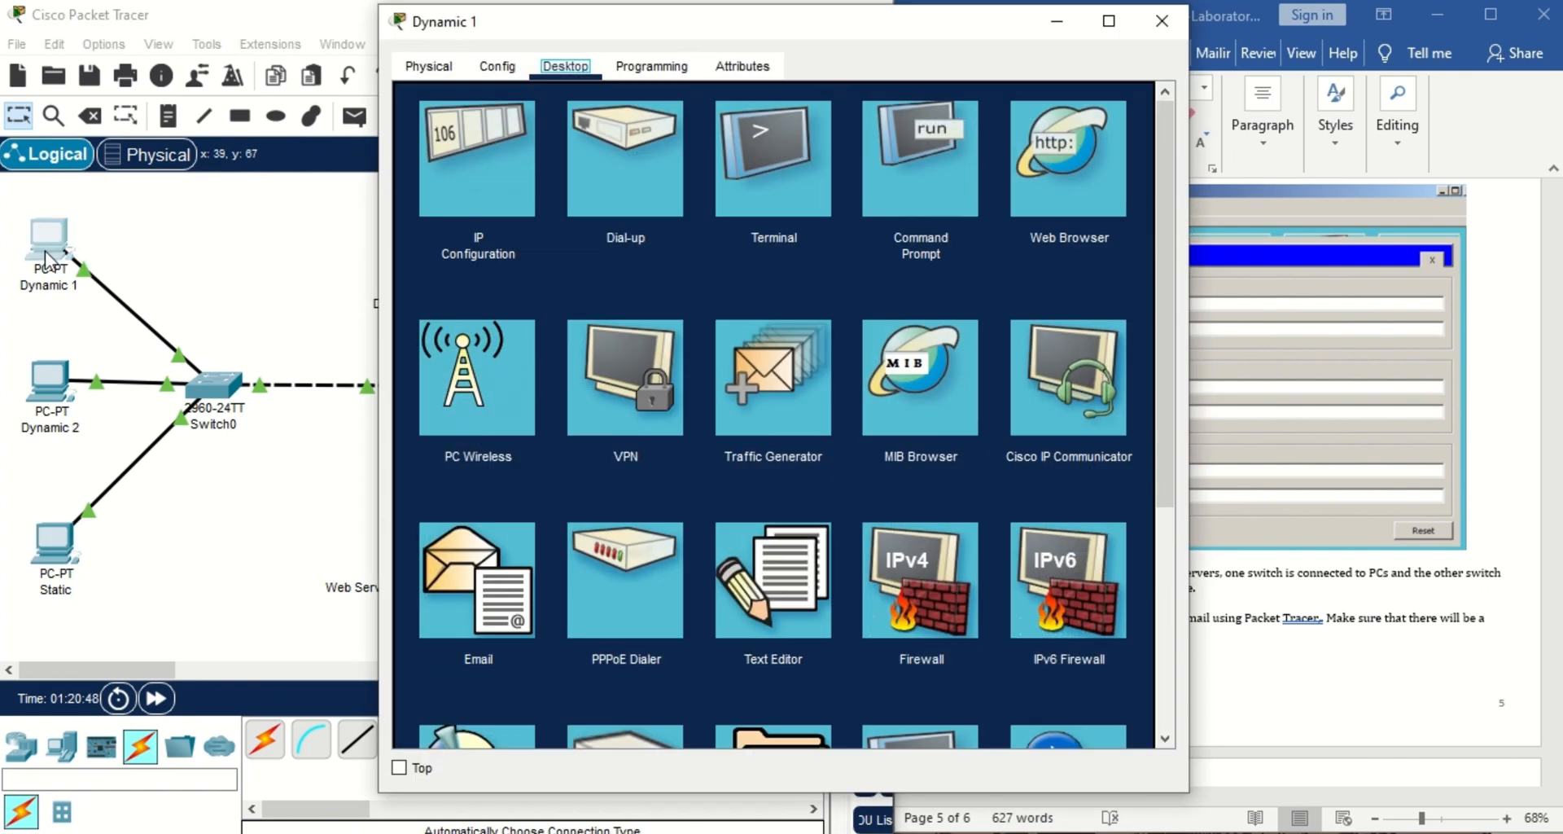
click(487, 616)
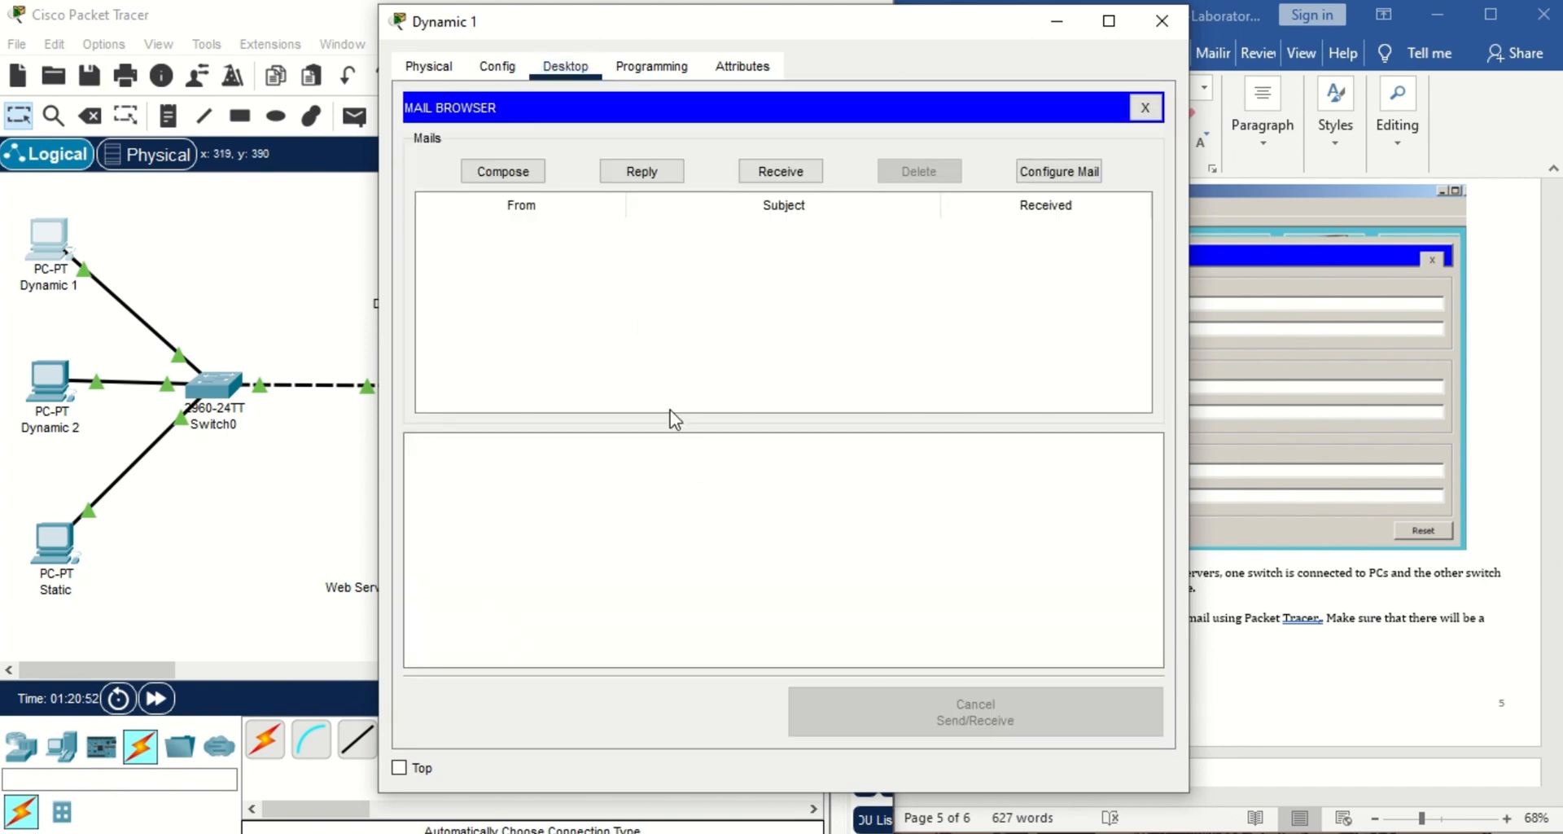
click(779, 175)
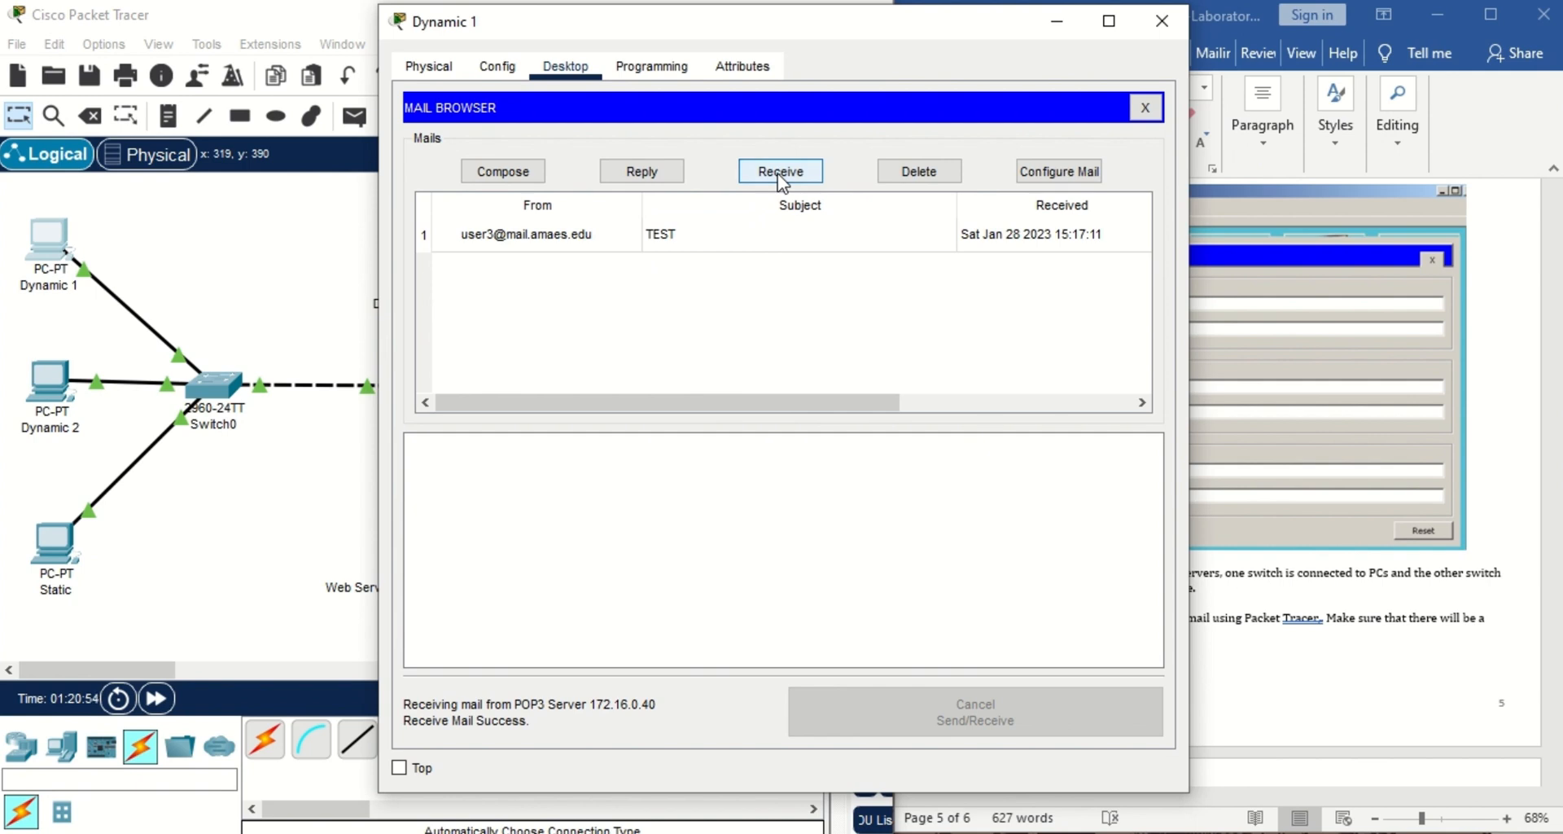
click(588, 233)
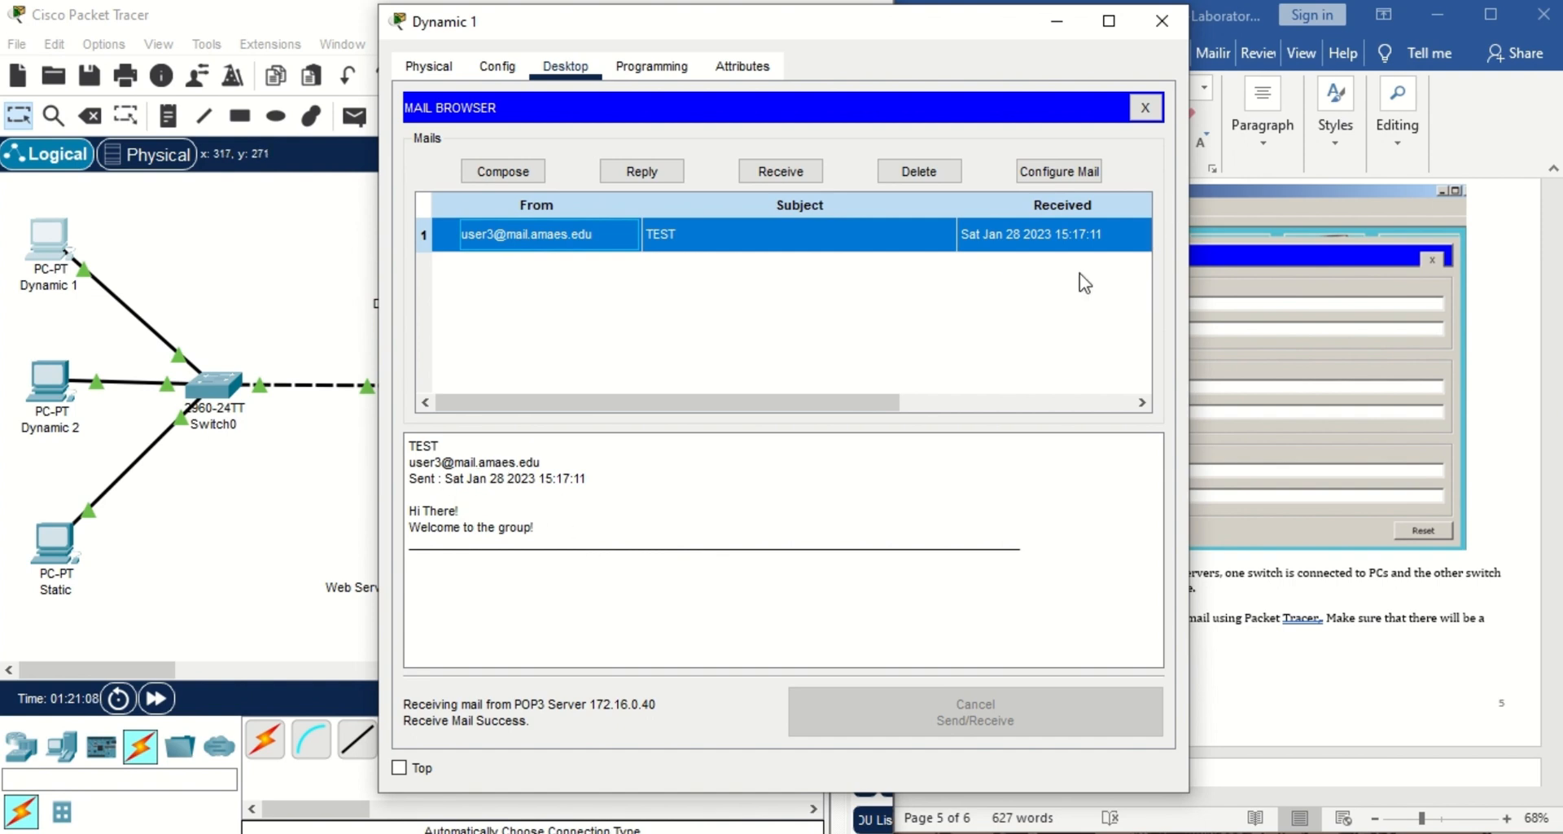
Send a thank-you reply saying Dynamic 1 looks forward to working with the group.
click(667, 177)
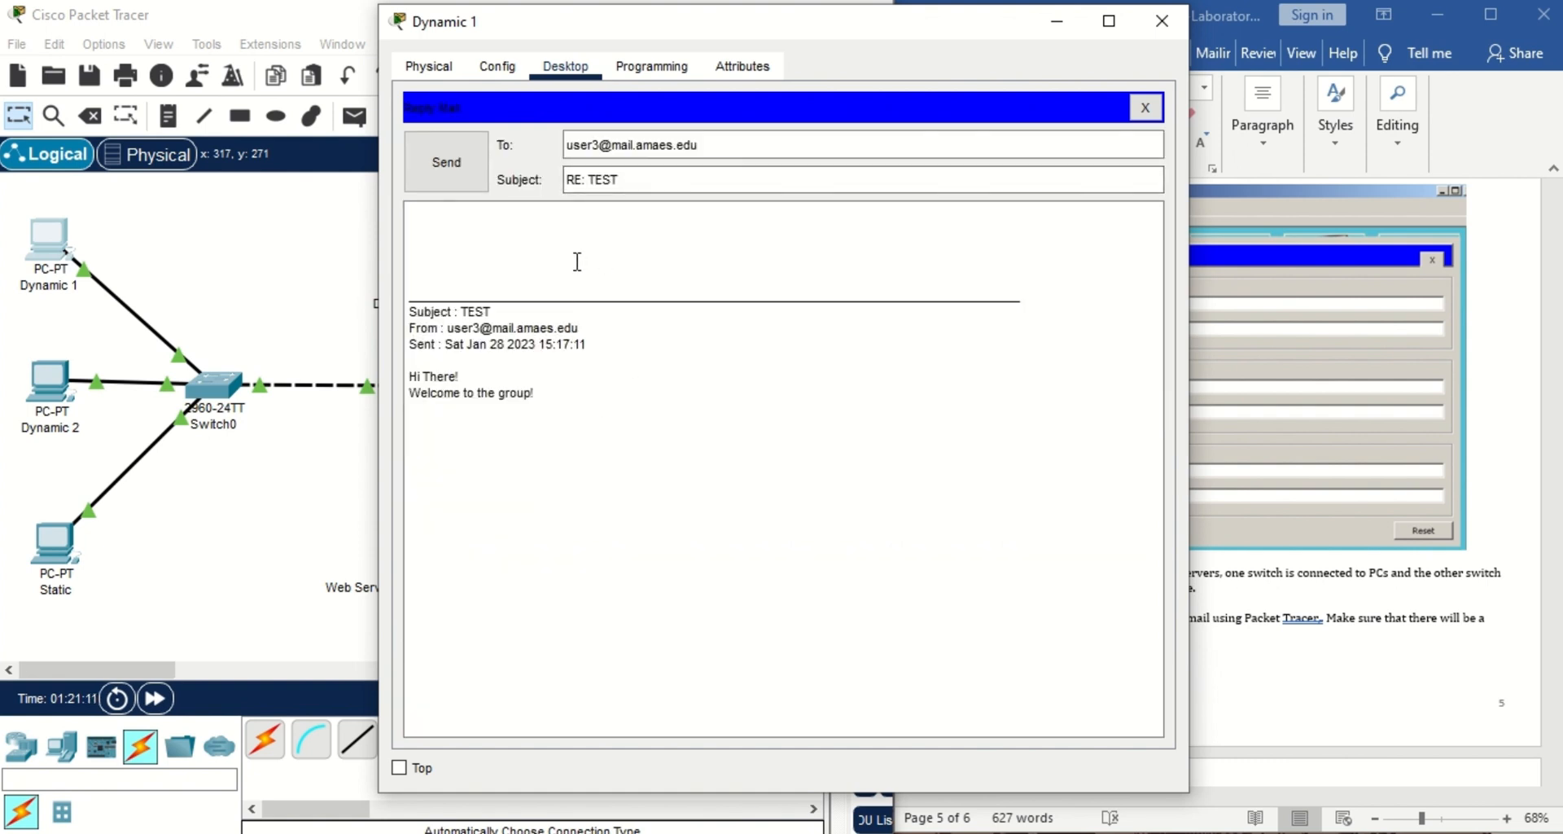
click(550, 248)
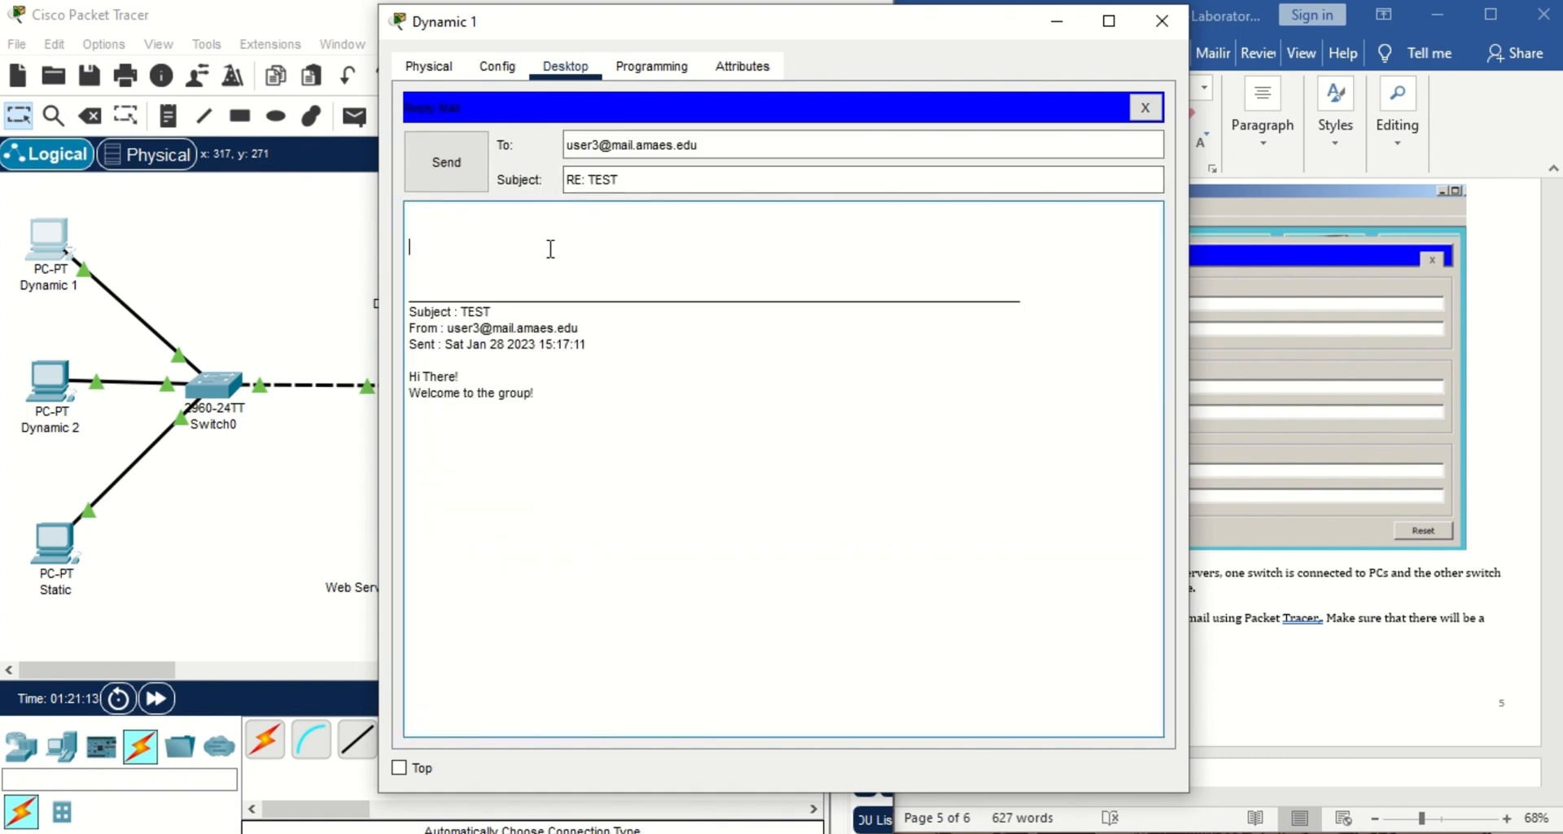
text(Tha)
text(u Gr)
key(BackSpace)
key(BackSpace)
text(! Looking forward to see)
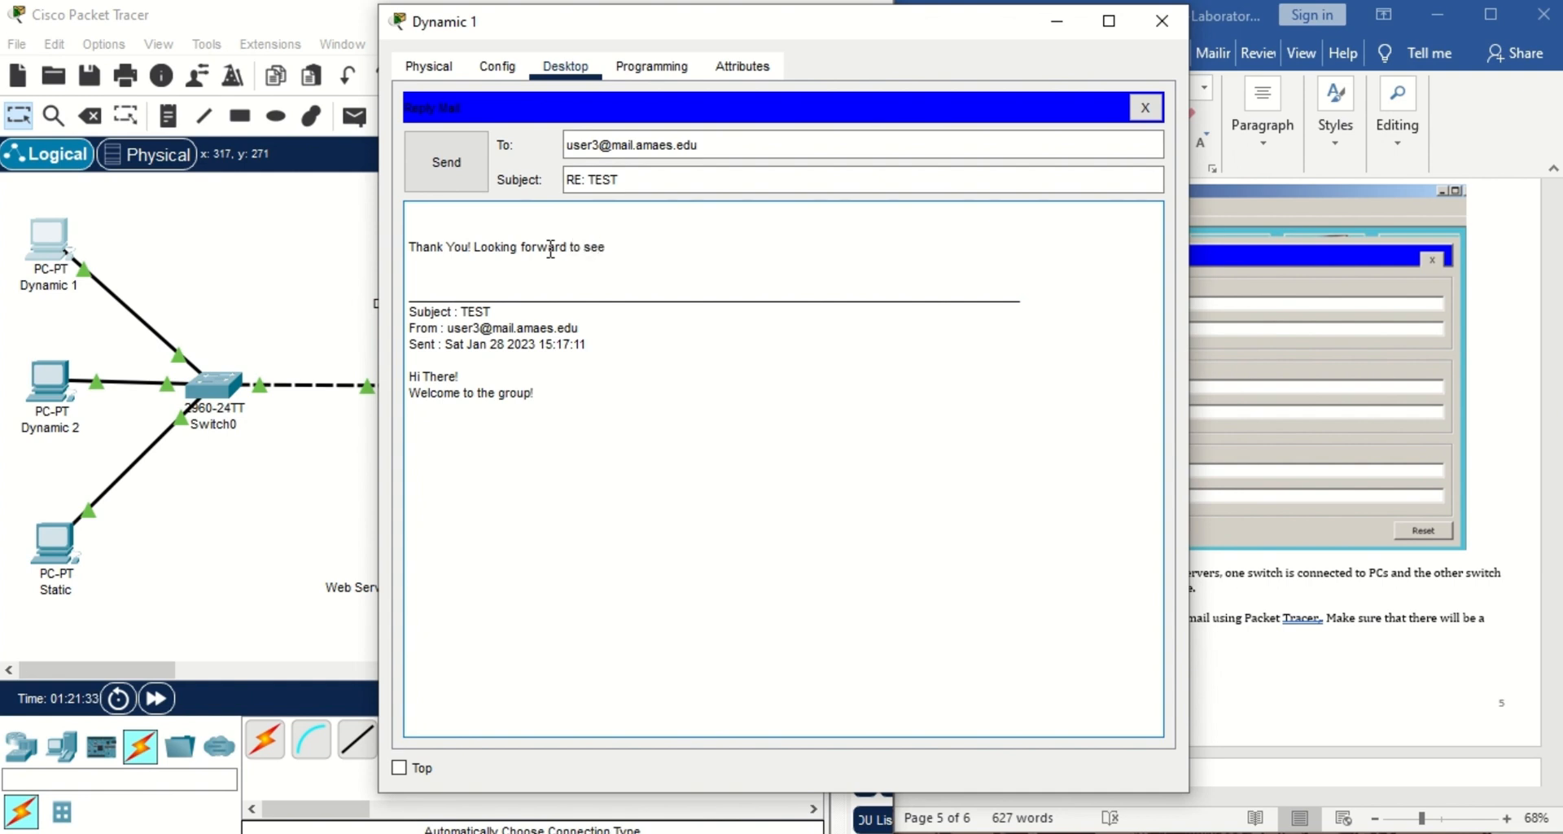
key(BackSpace)
key(BackSpace)
text(work wi)
click(441, 164)
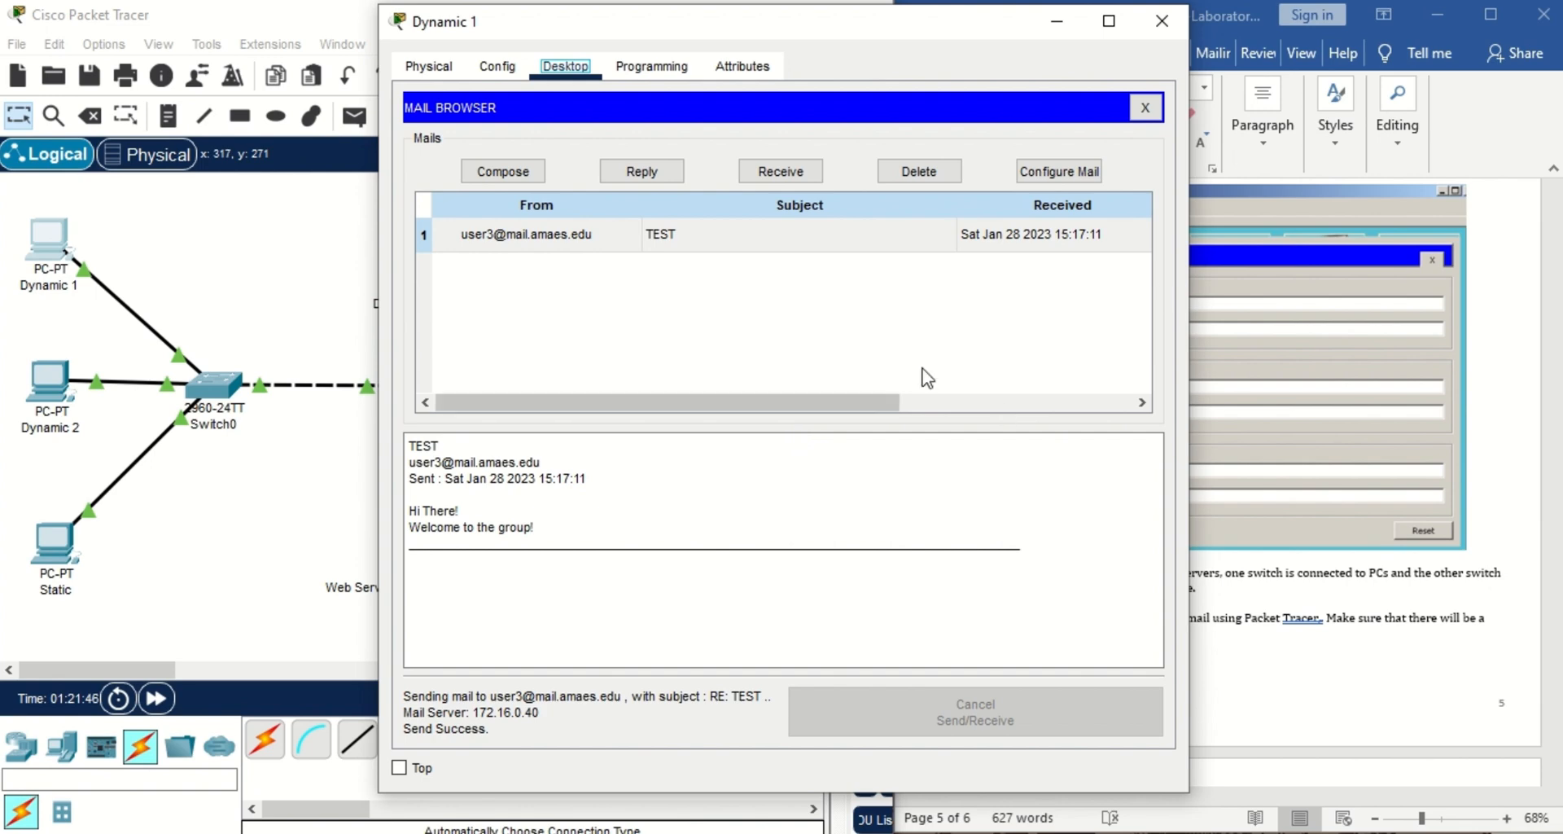
click(1161, 22)
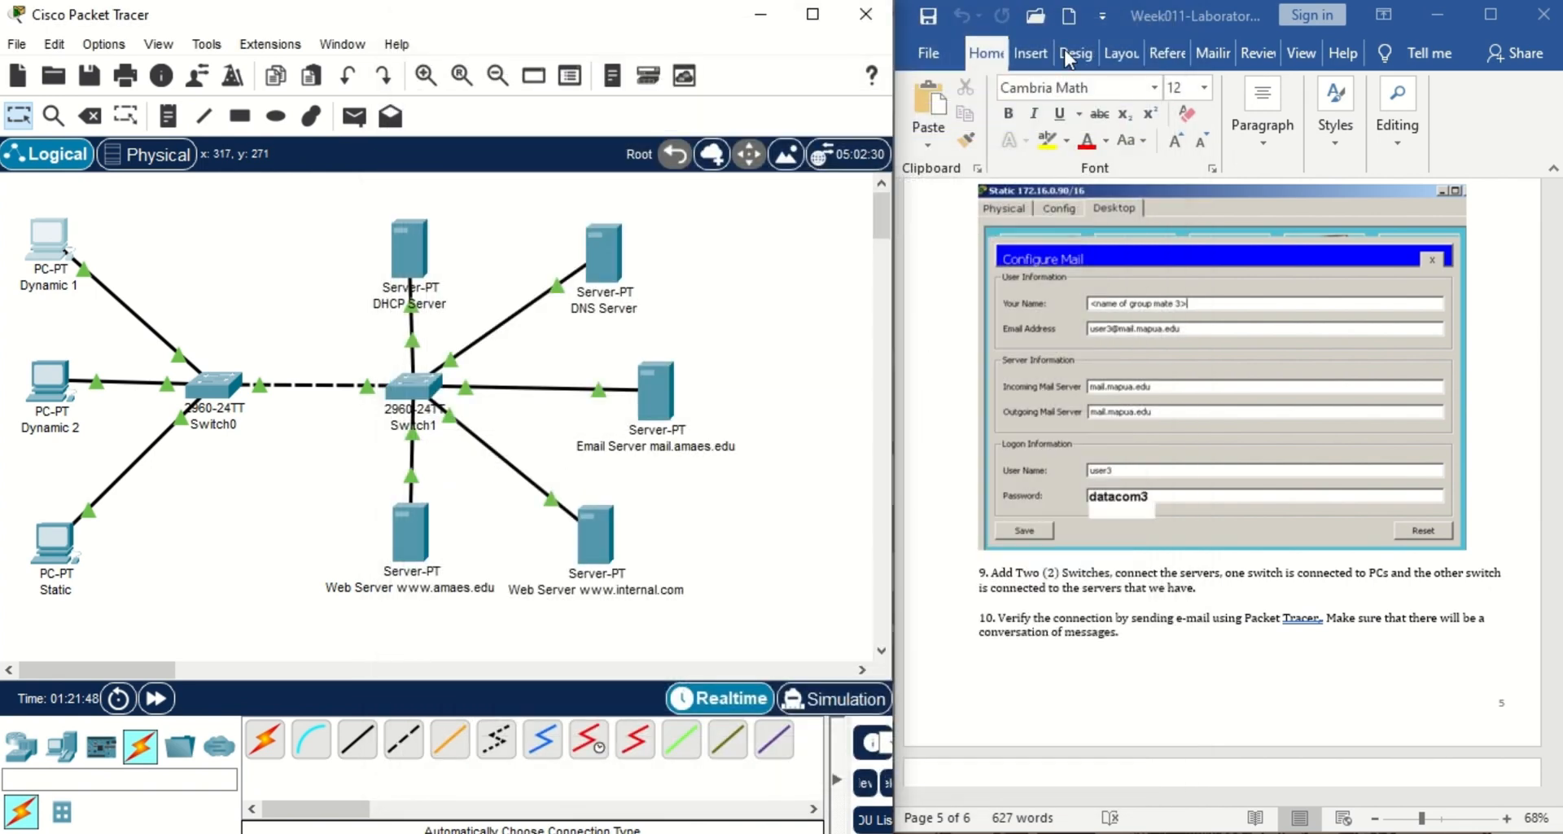
Receive mail on the Static PC and read the RE: TEST reply from user1.
click(57, 547)
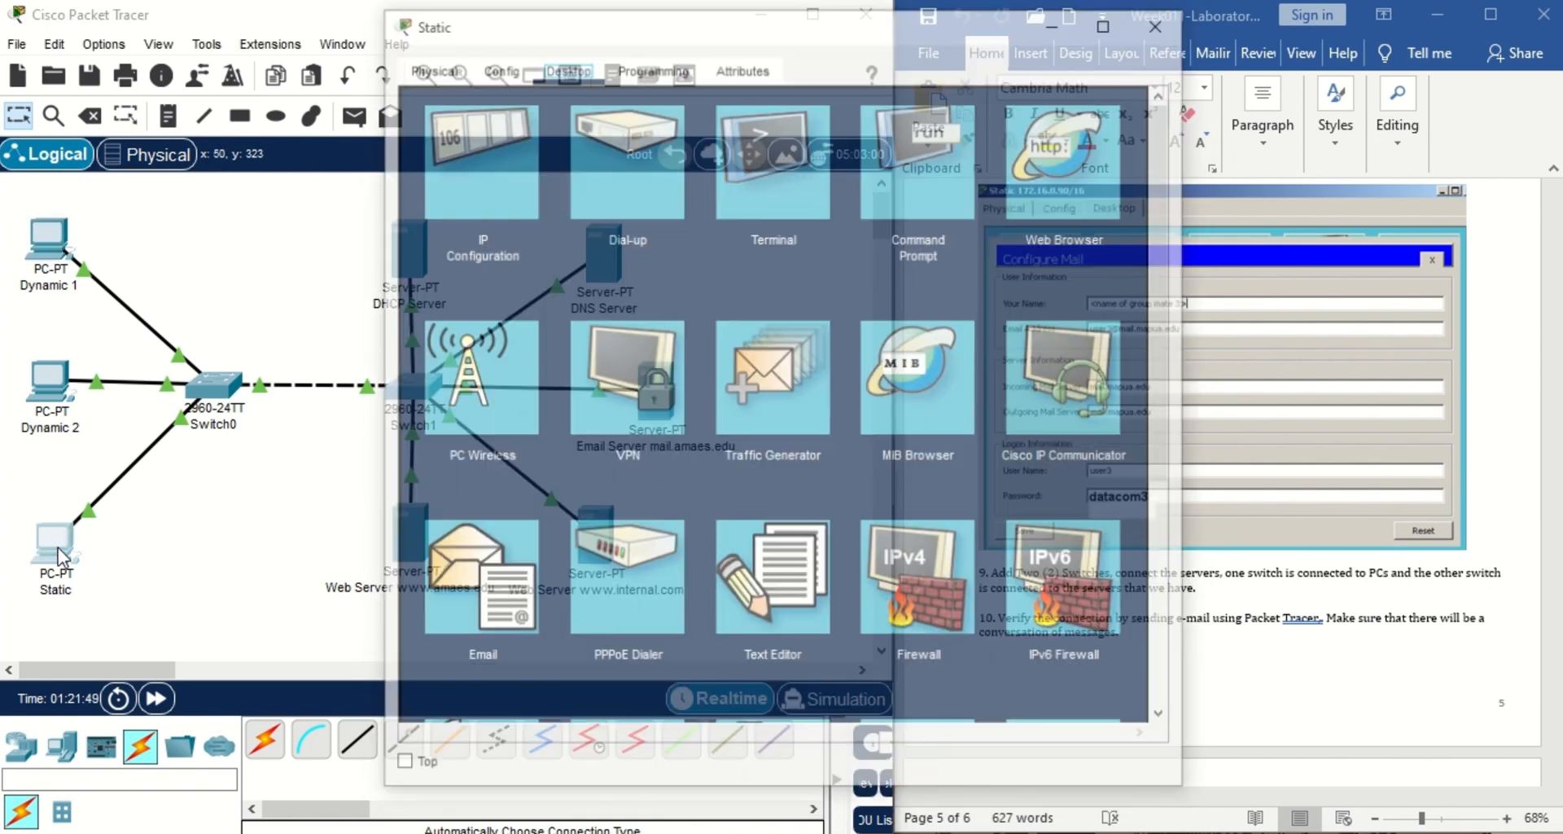
click(461, 616)
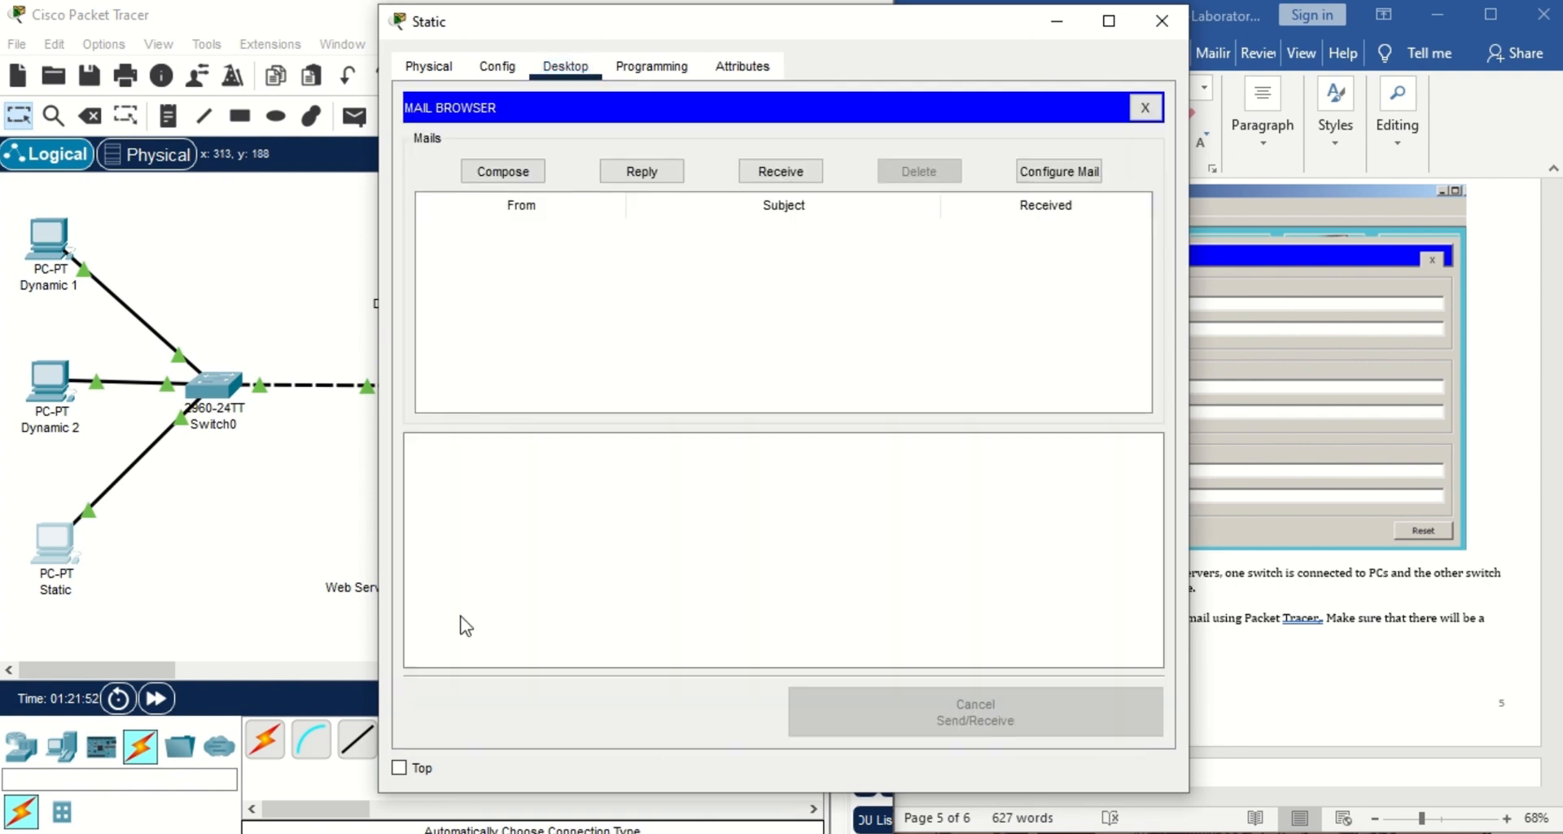
click(806, 173)
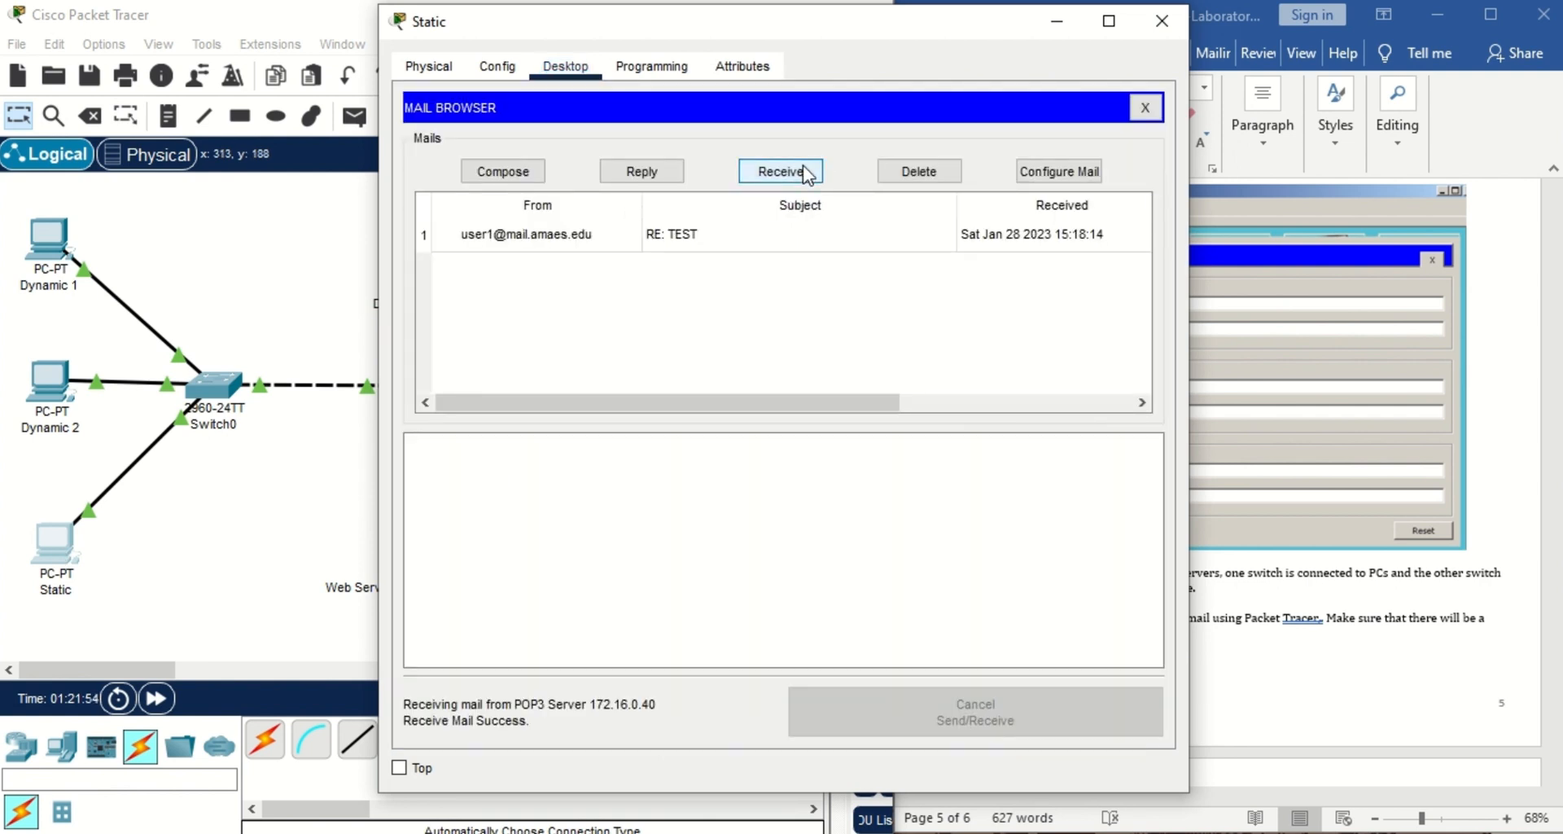
click(761, 236)
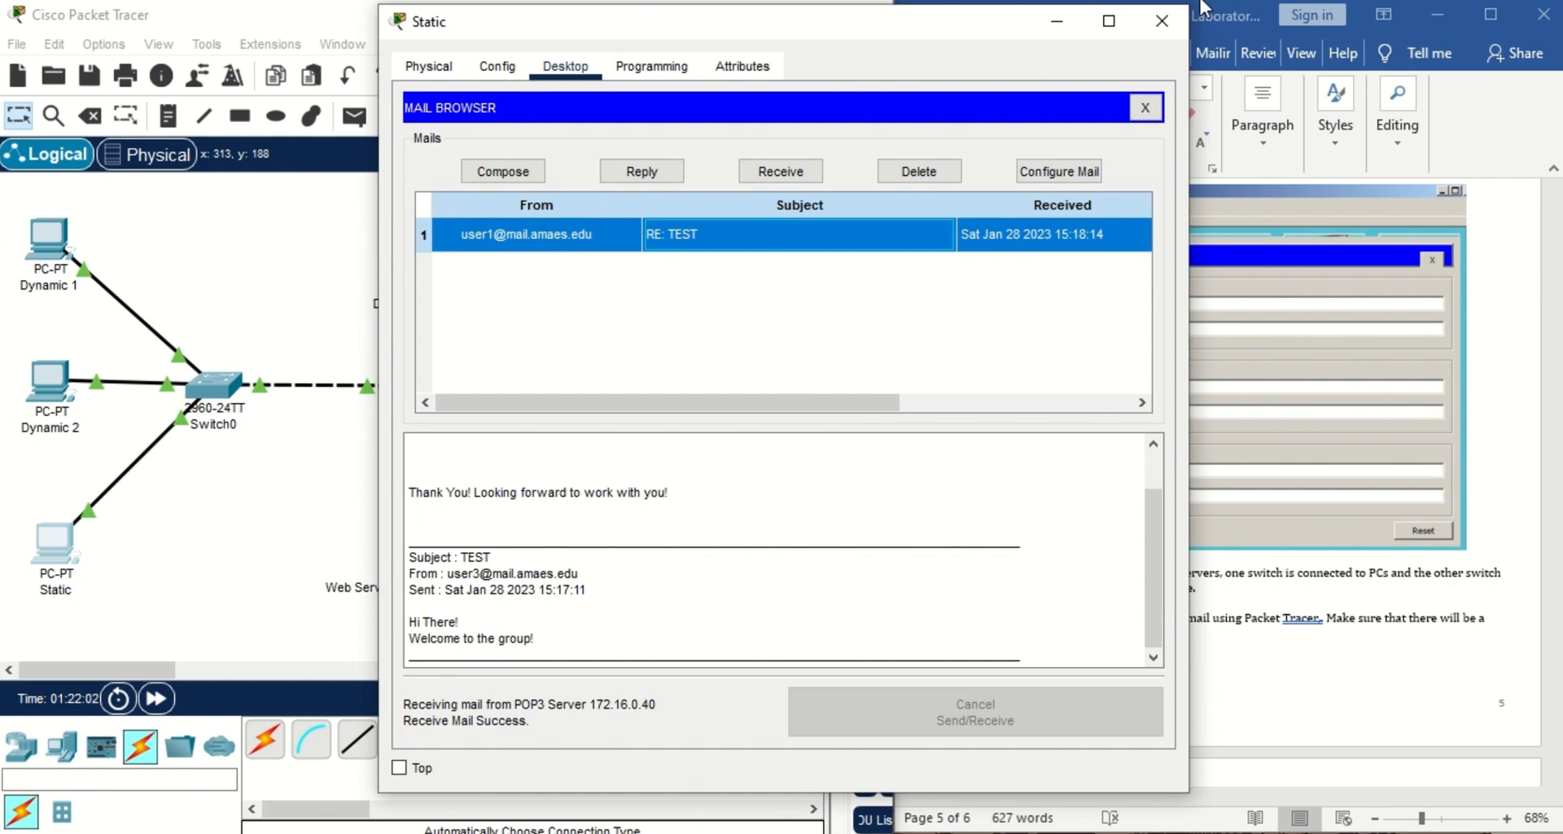
click(1162, 21)
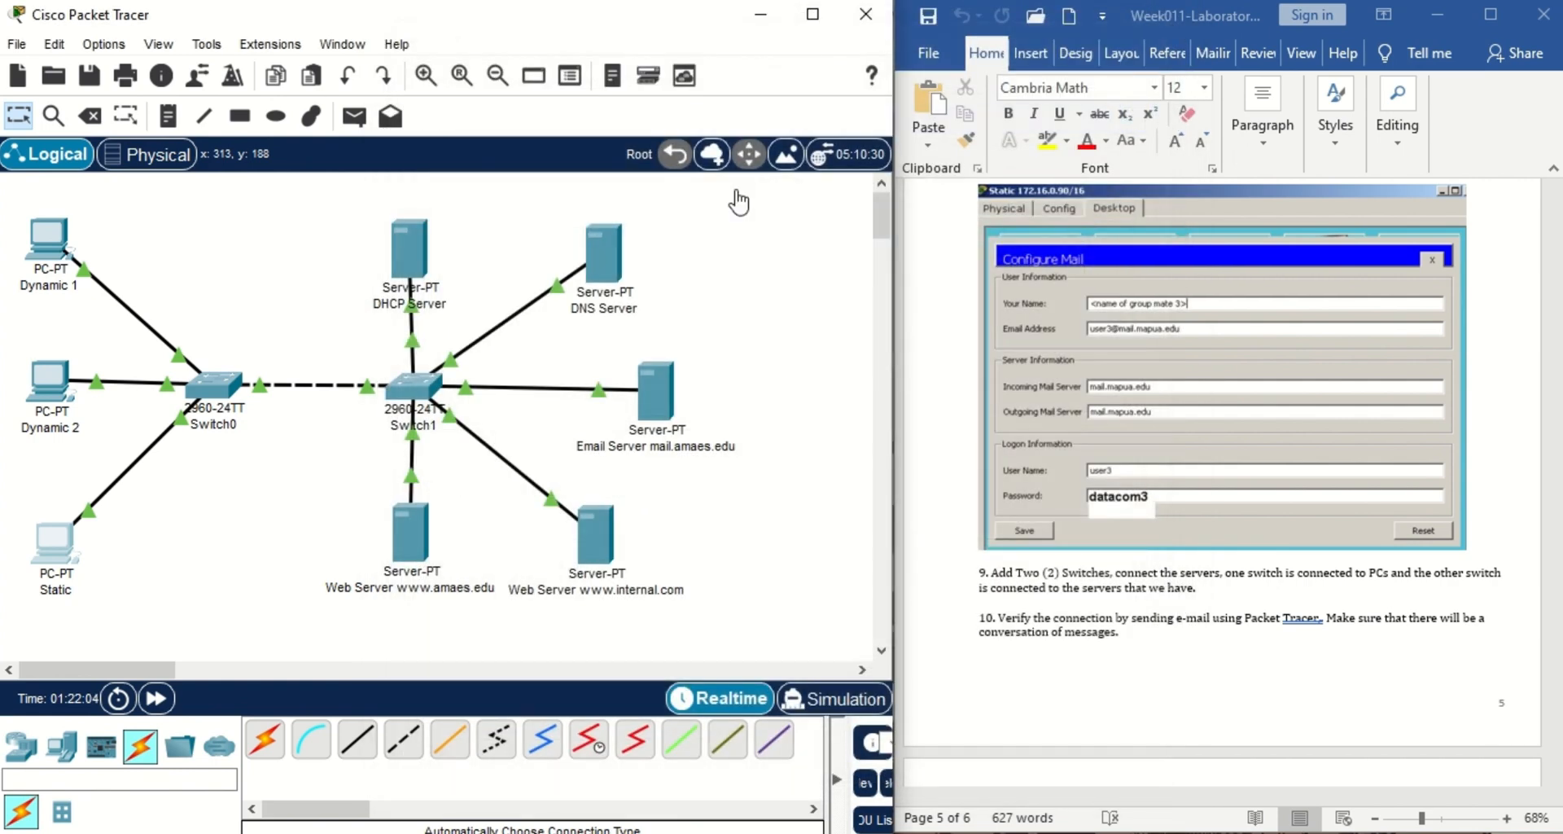
Place a new generic PC below Switch0 on the canvas.
click(1504, 498)
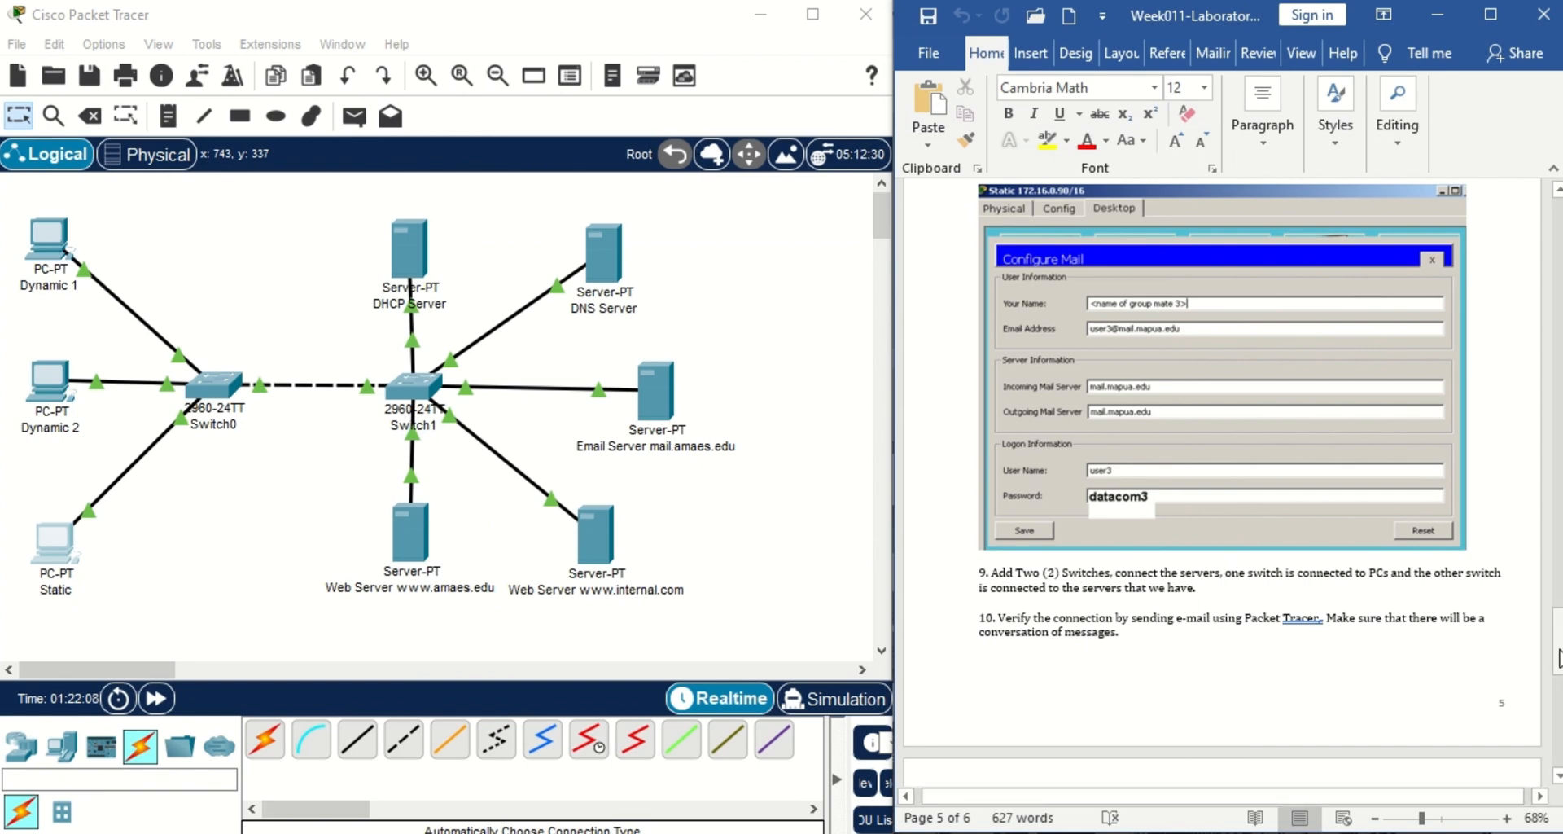
drag(1557, 655, 1559, 730)
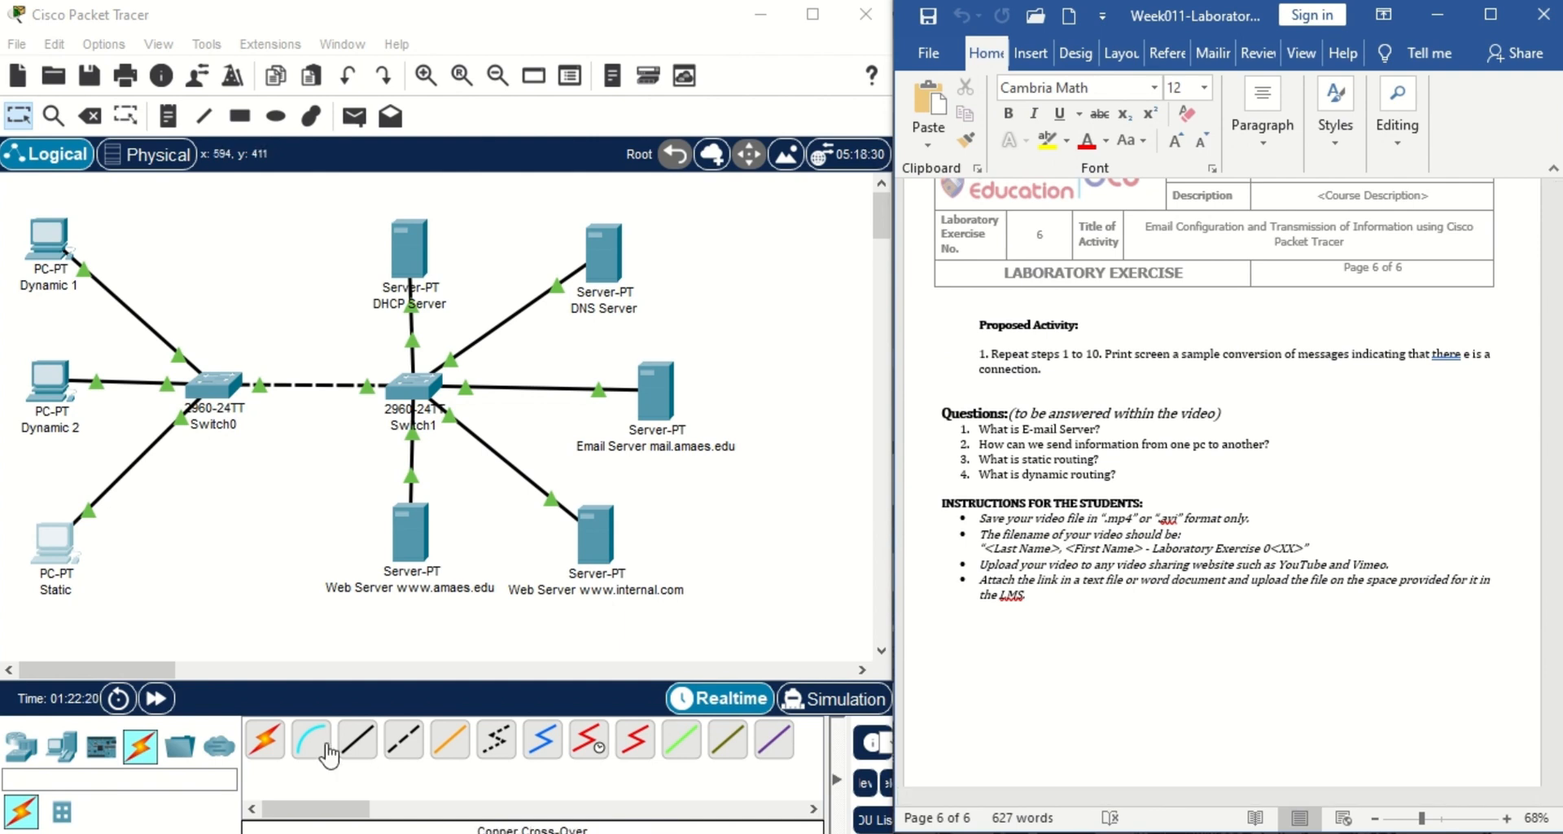
click(61, 745)
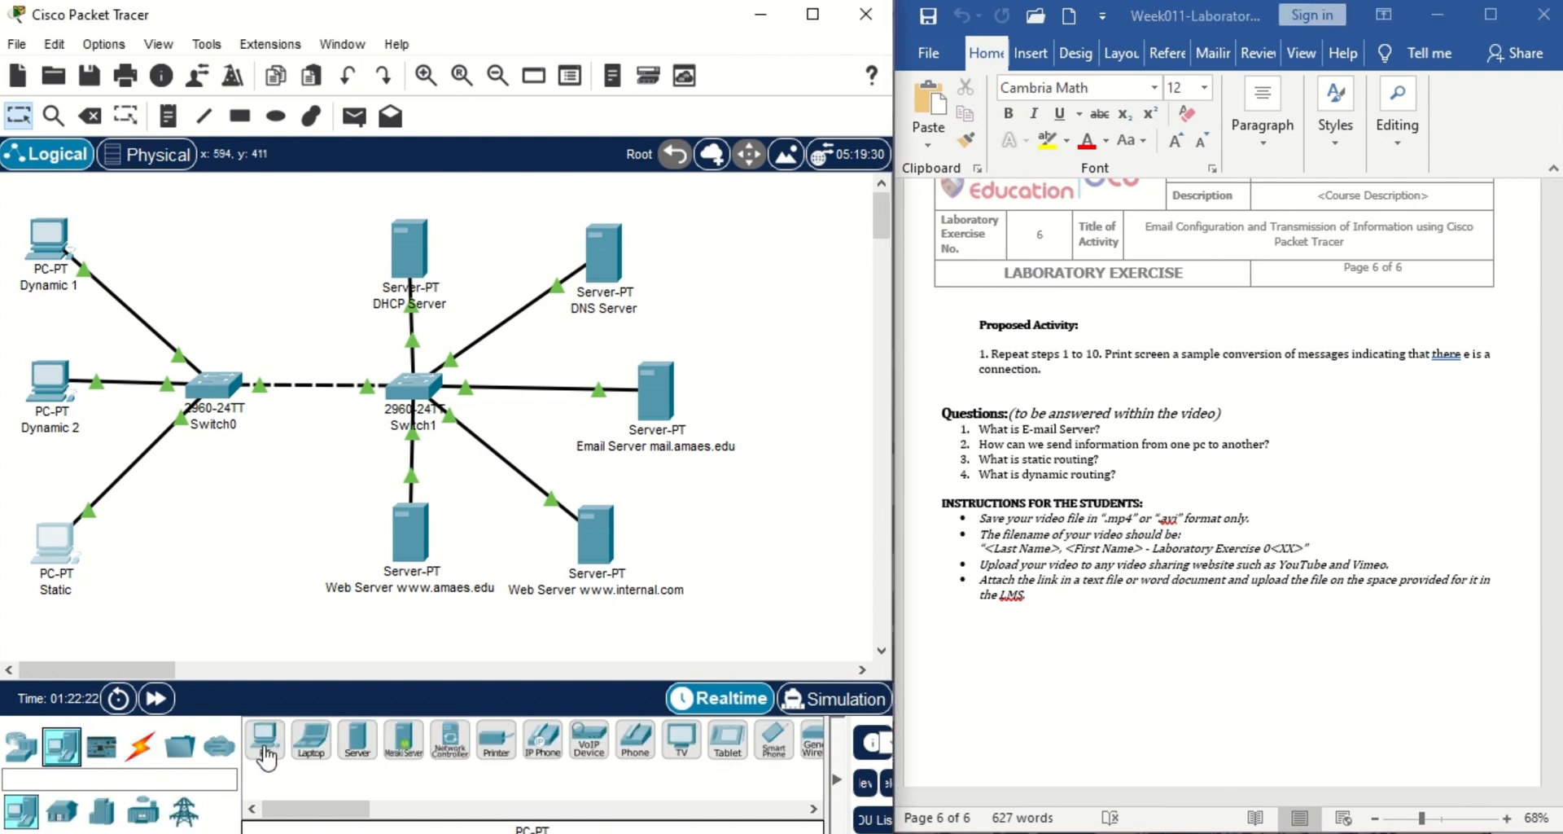
click(264, 737)
click(239, 549)
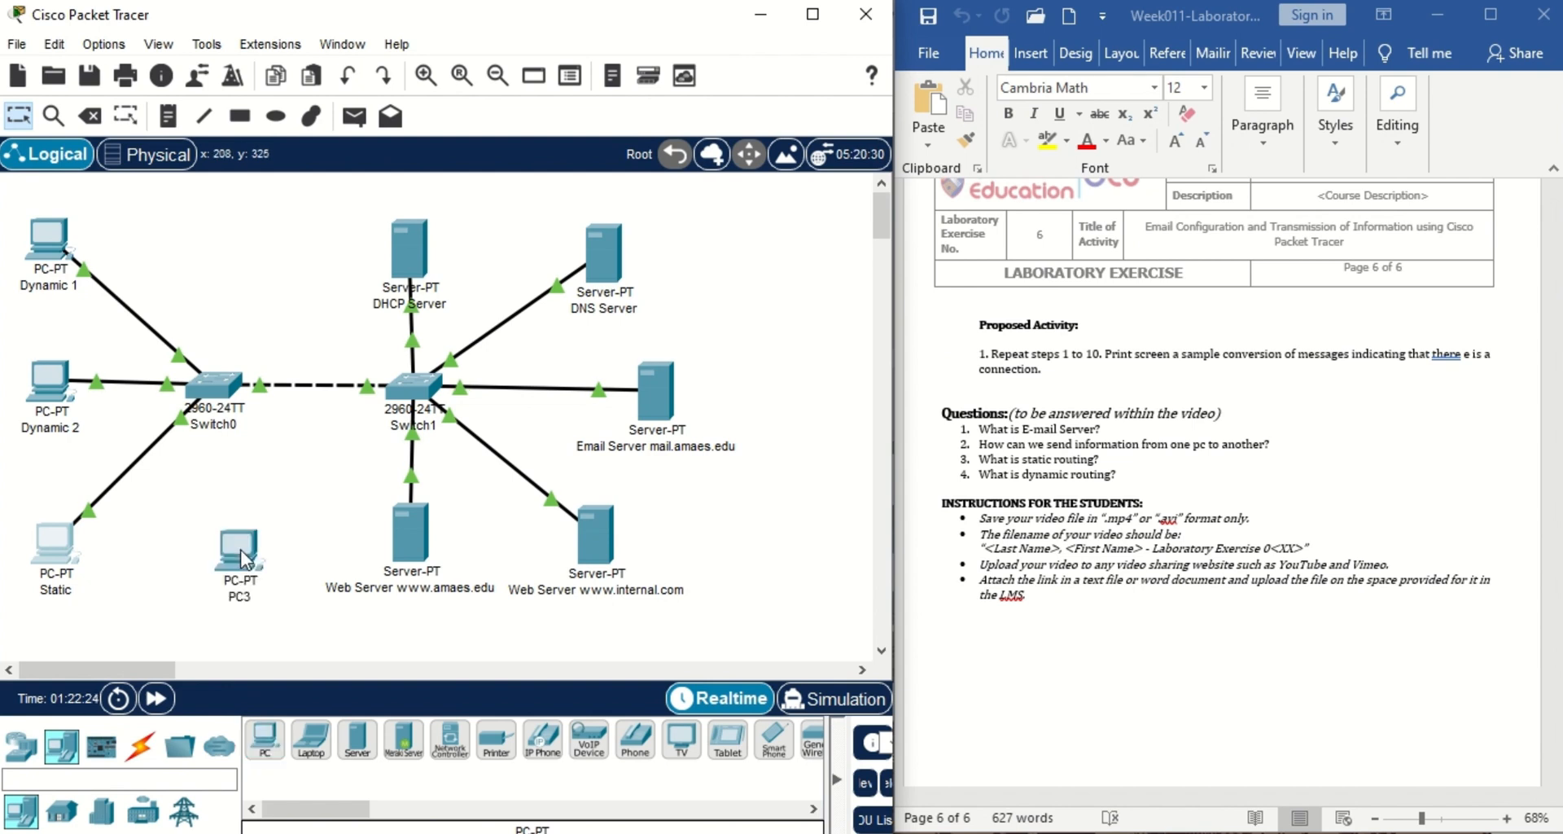
Connect PC3 to Switch0 with an automatic cable and open PC3's window.
click(141, 753)
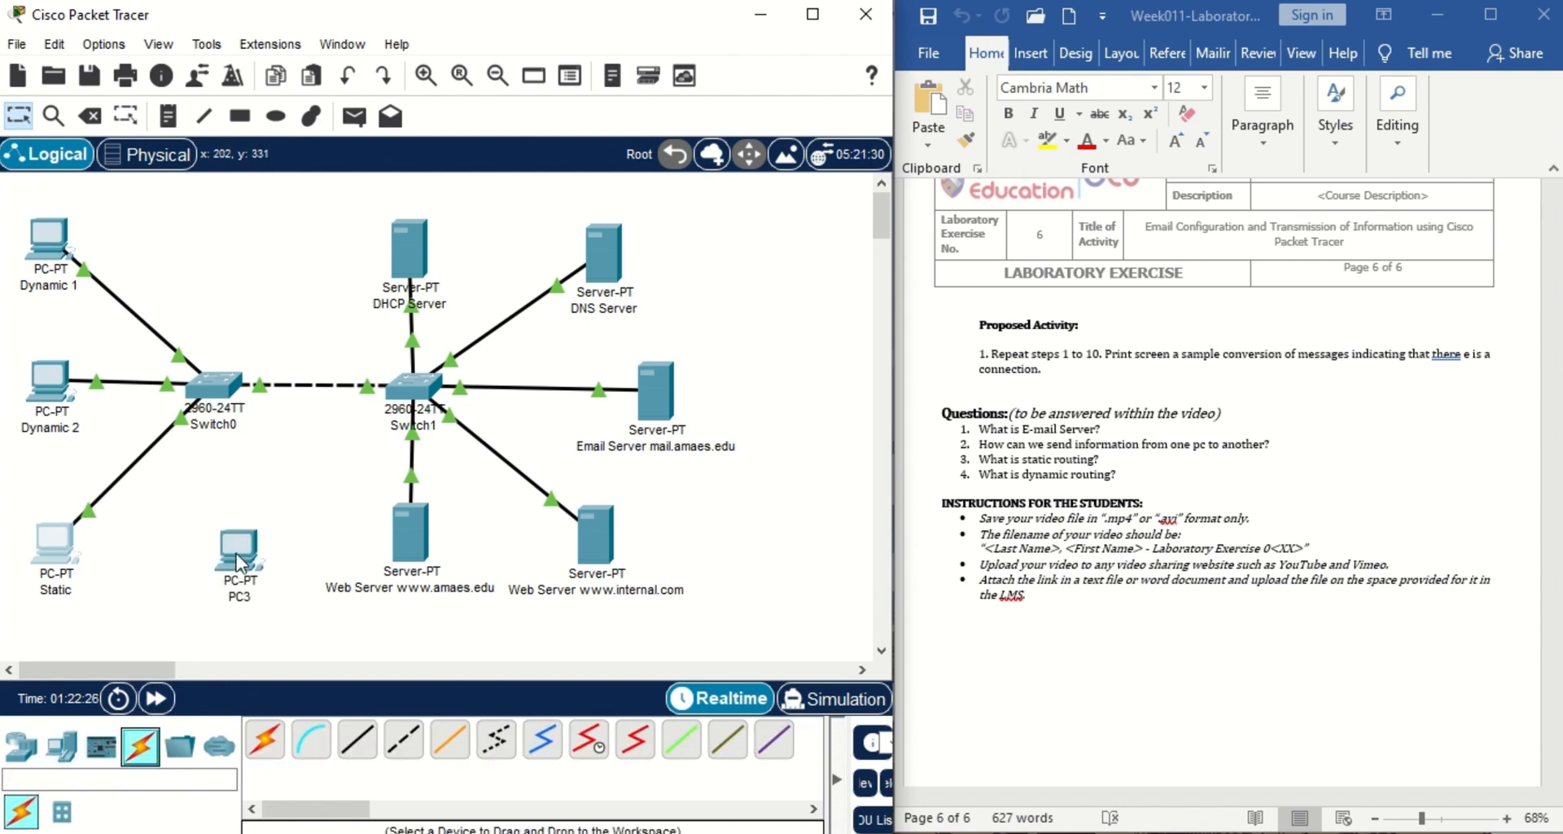
click(269, 756)
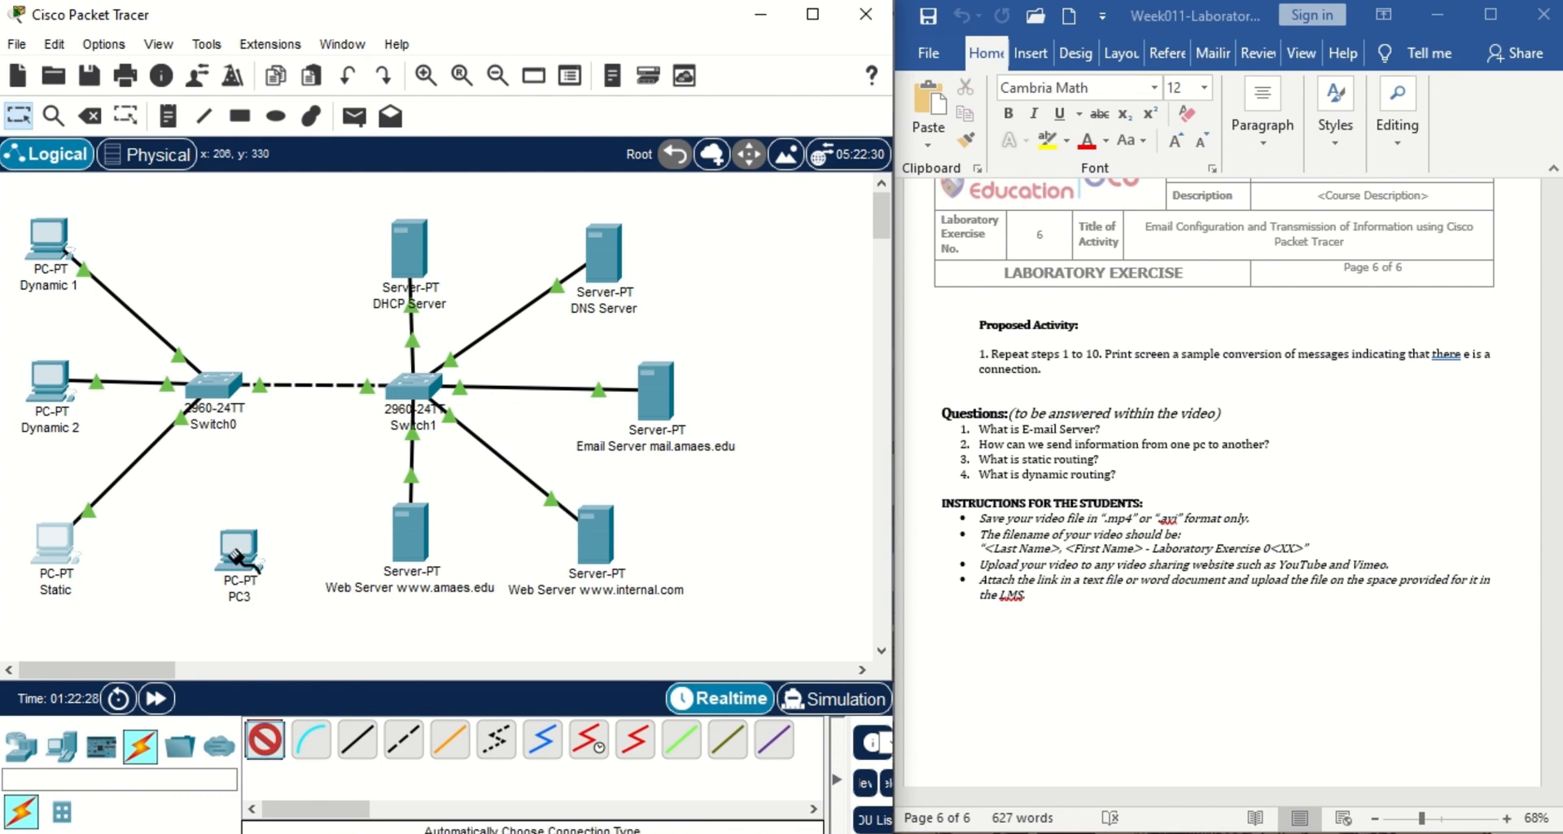
click(218, 393)
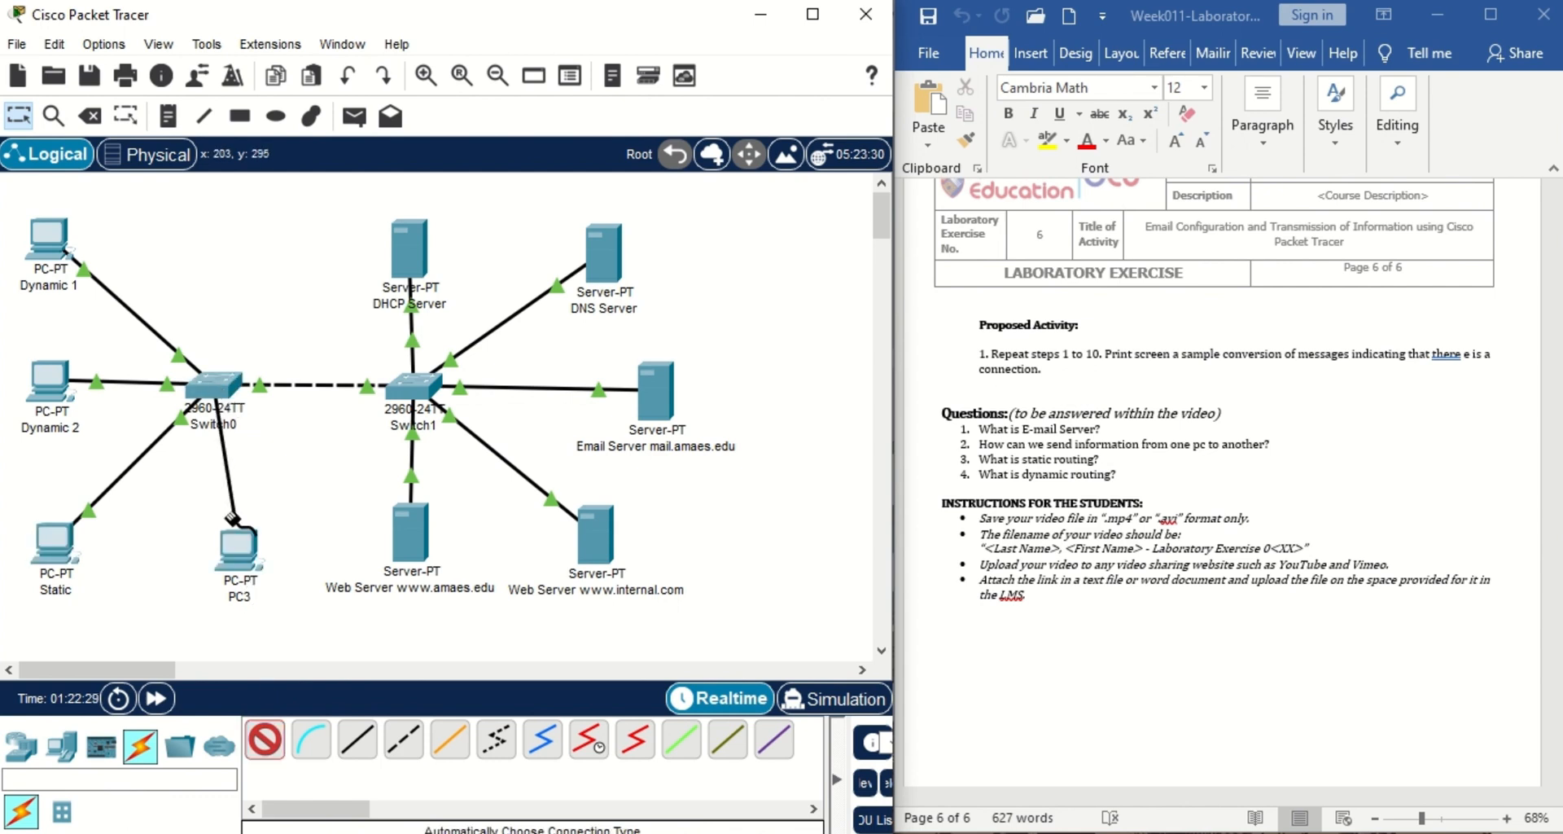
click(238, 550)
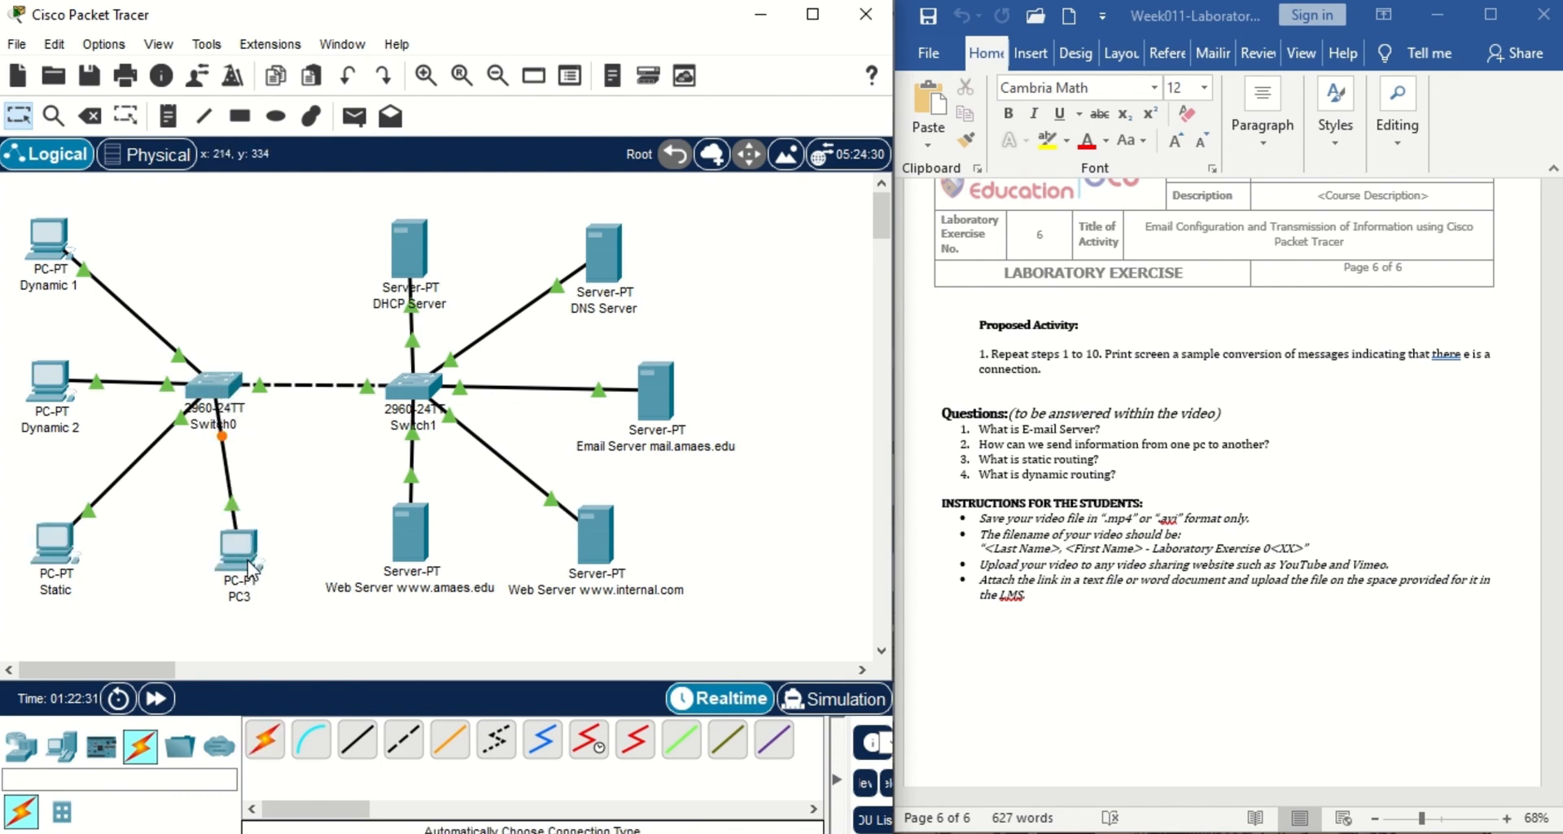
click(251, 565)
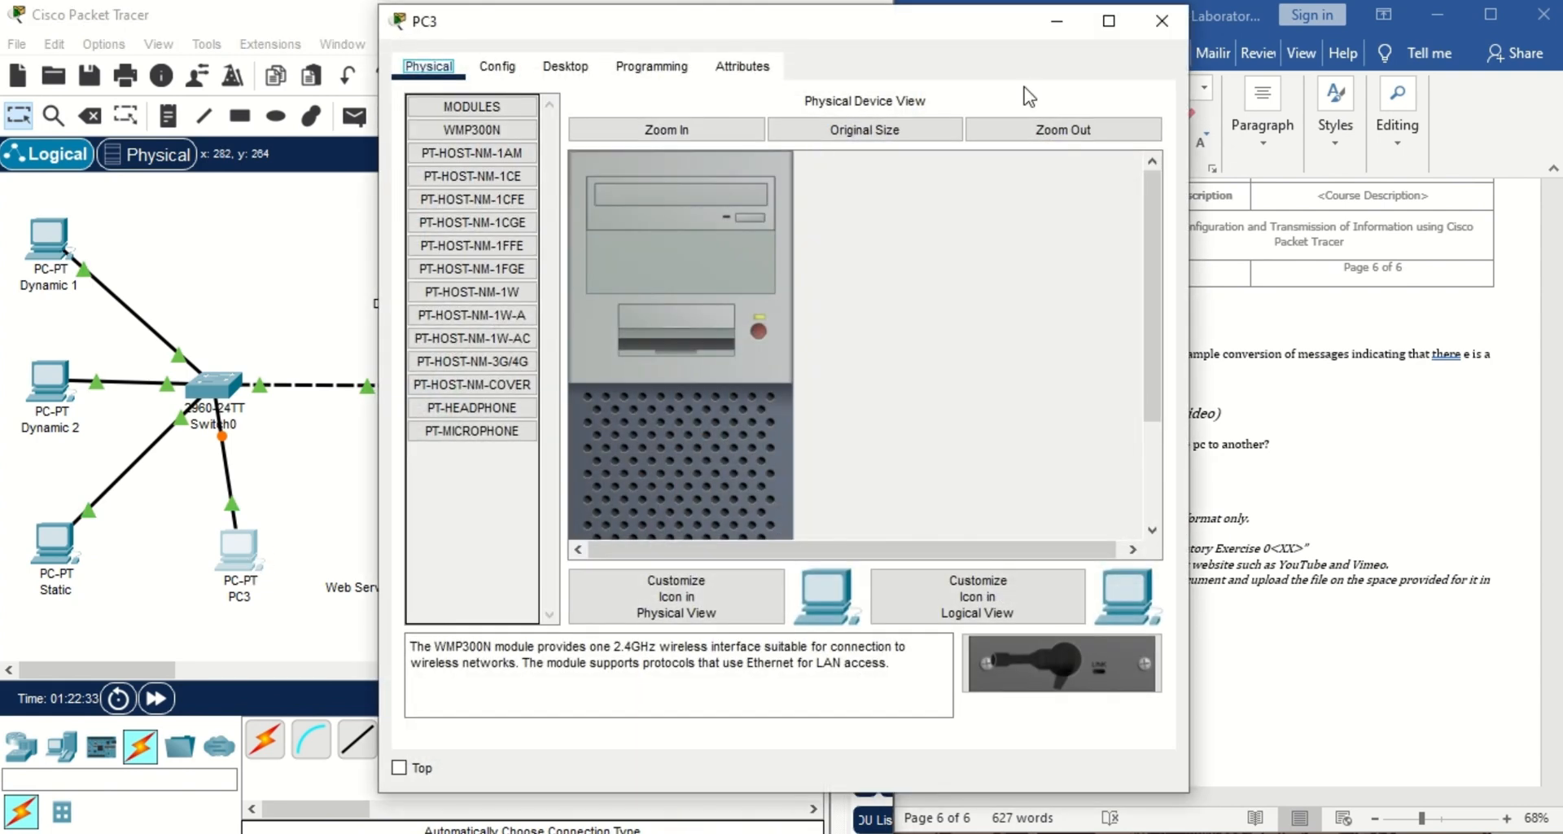
Rename the PC3 label to Static 2.
click(1161, 22)
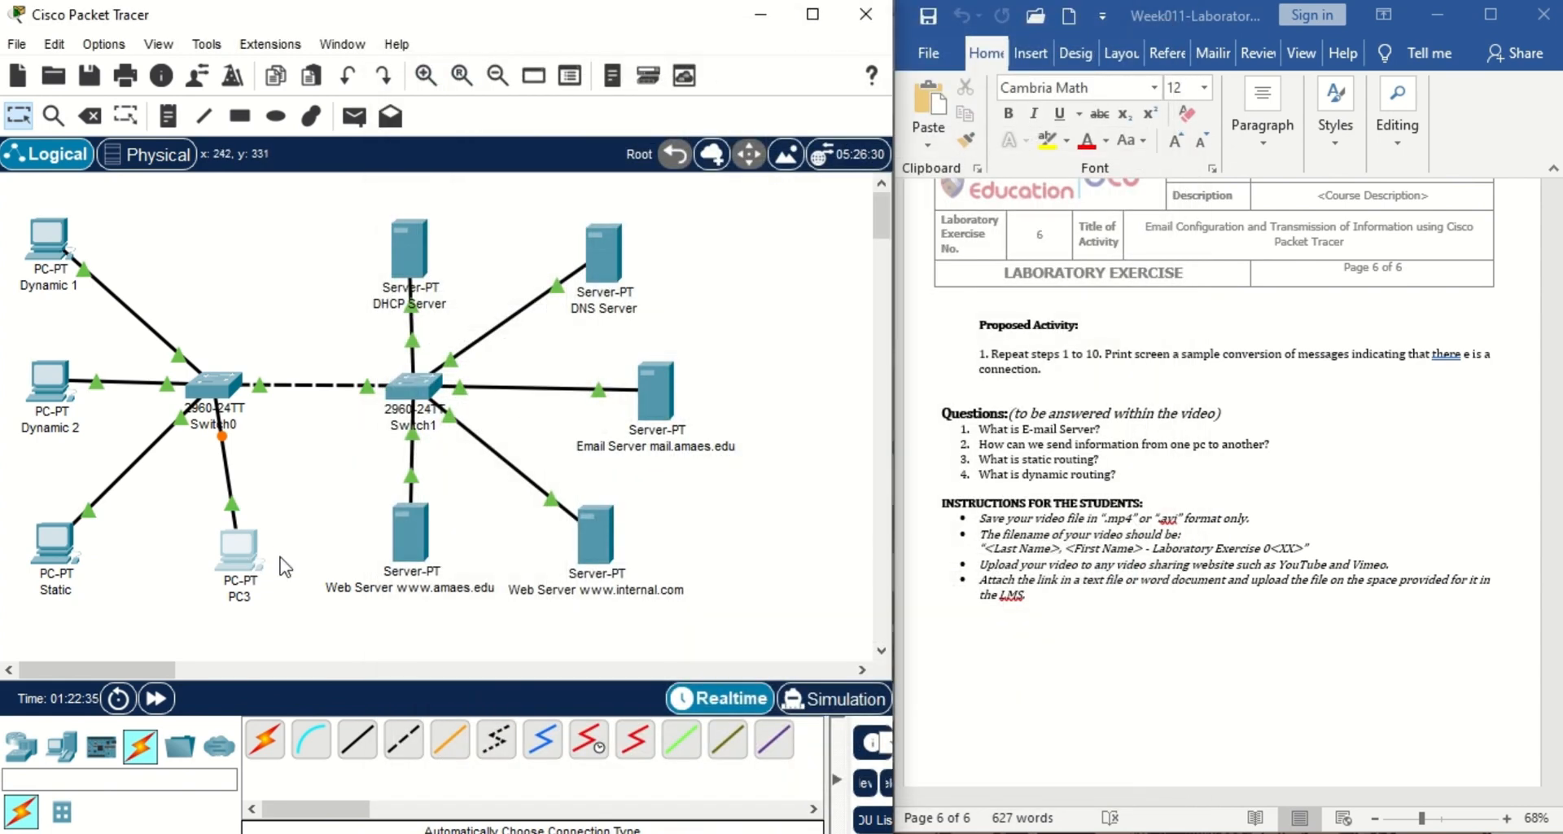
click(240, 597)
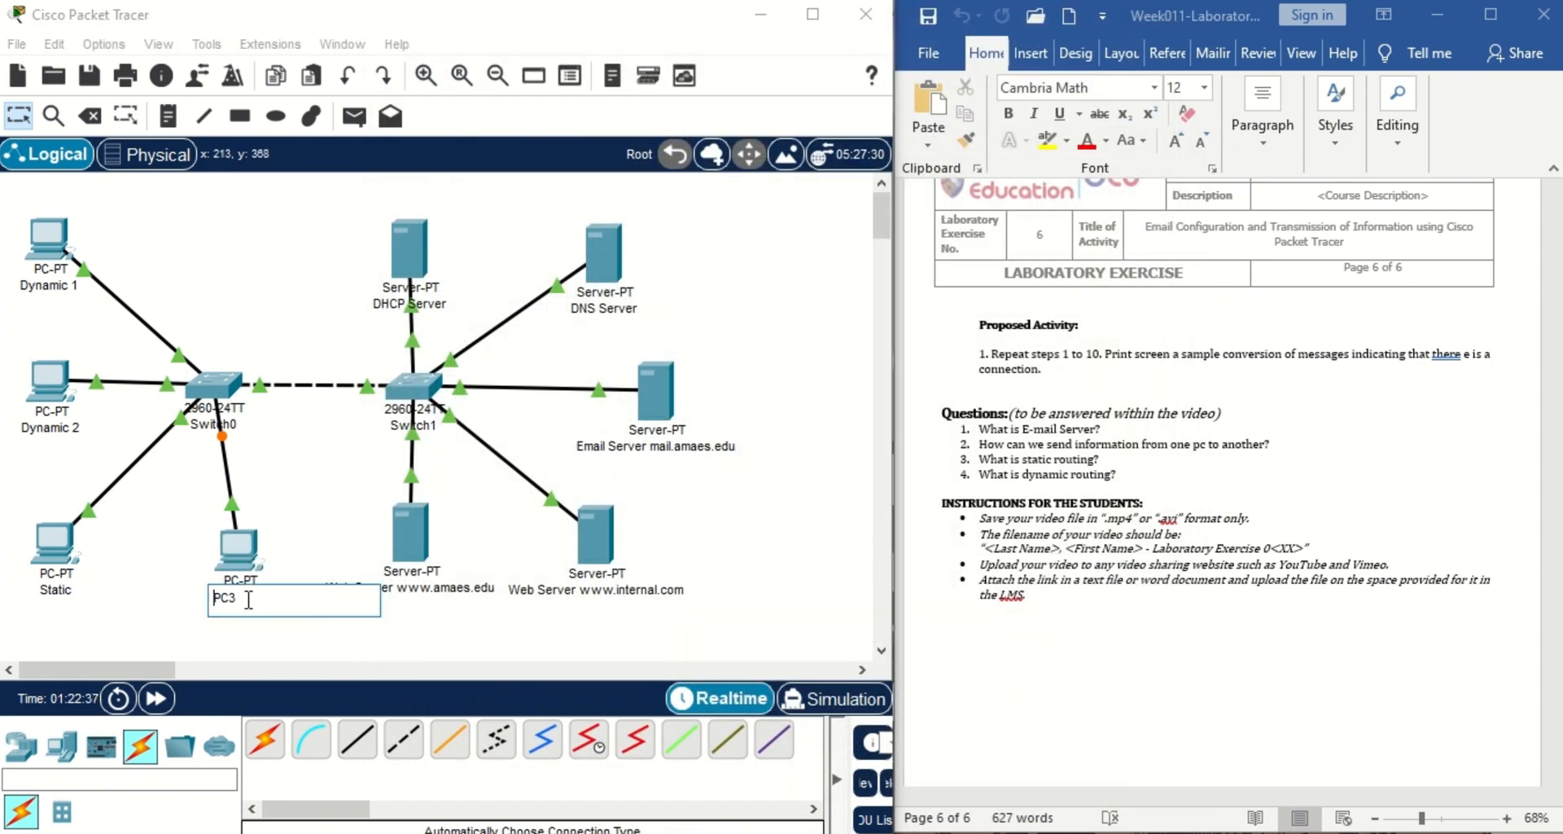
drag(248, 598, 213, 604)
text(Star)
text(tic 2)
click(239, 550)
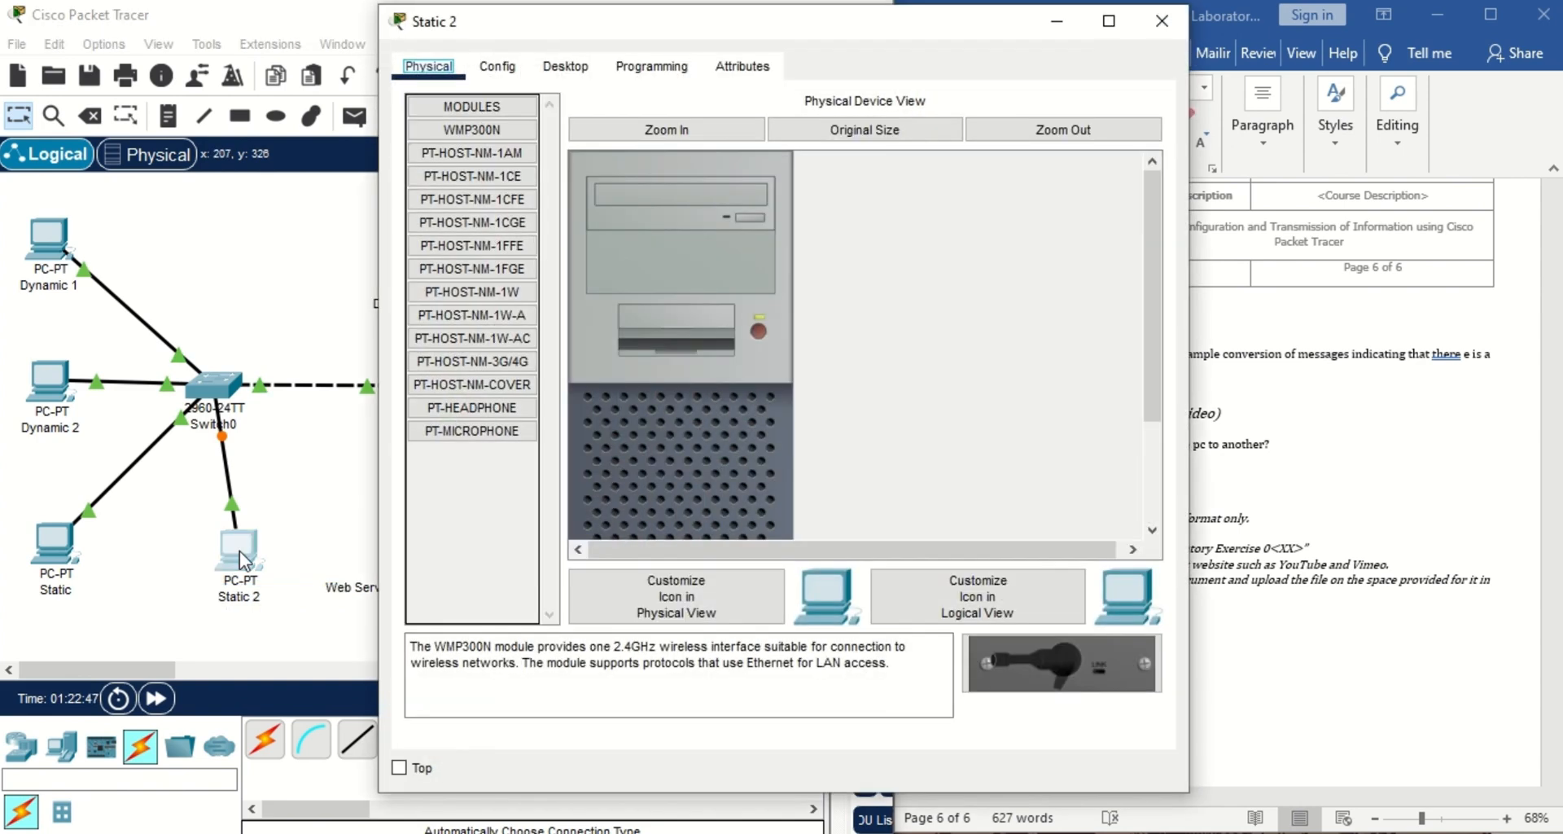
Check the lab instructions, close Static 2's window, and open the Static PC's Desktop.
click(498, 64)
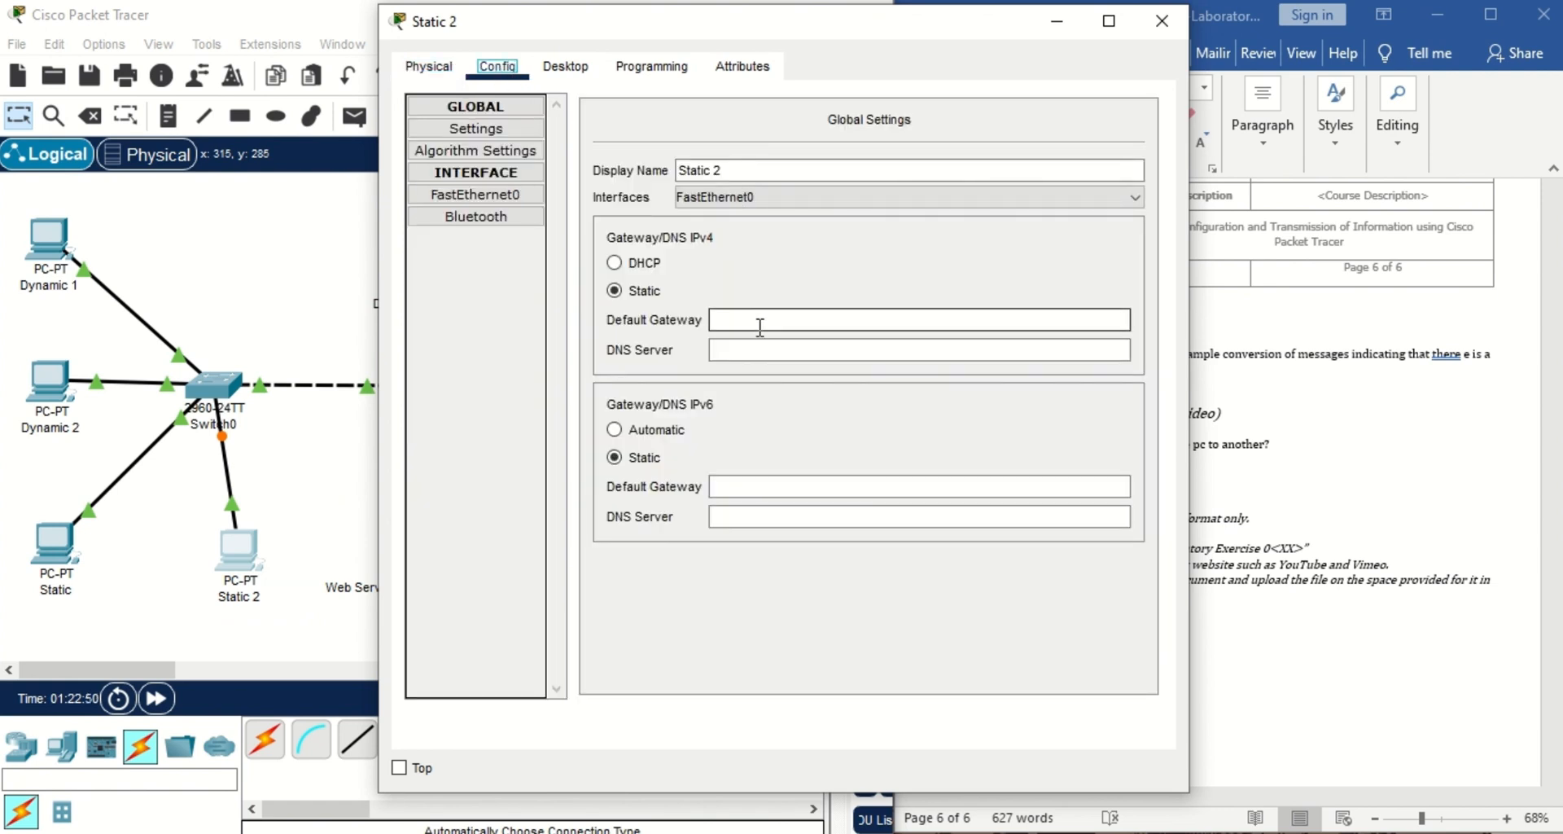
drag(916, 35, 676, 38)
click(1436, 460)
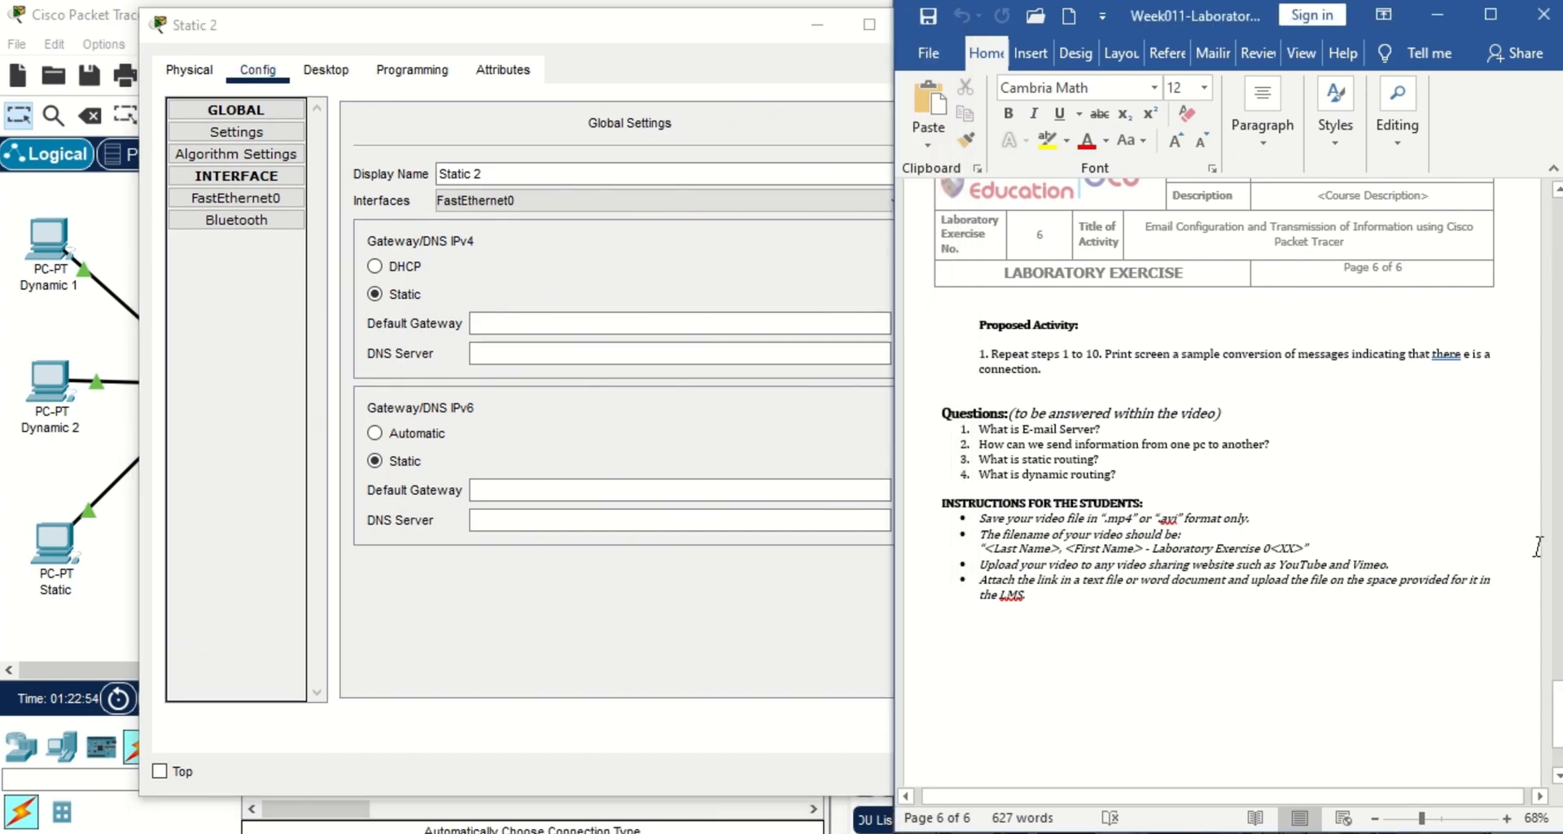
scroll(1221, 448, up, 5)
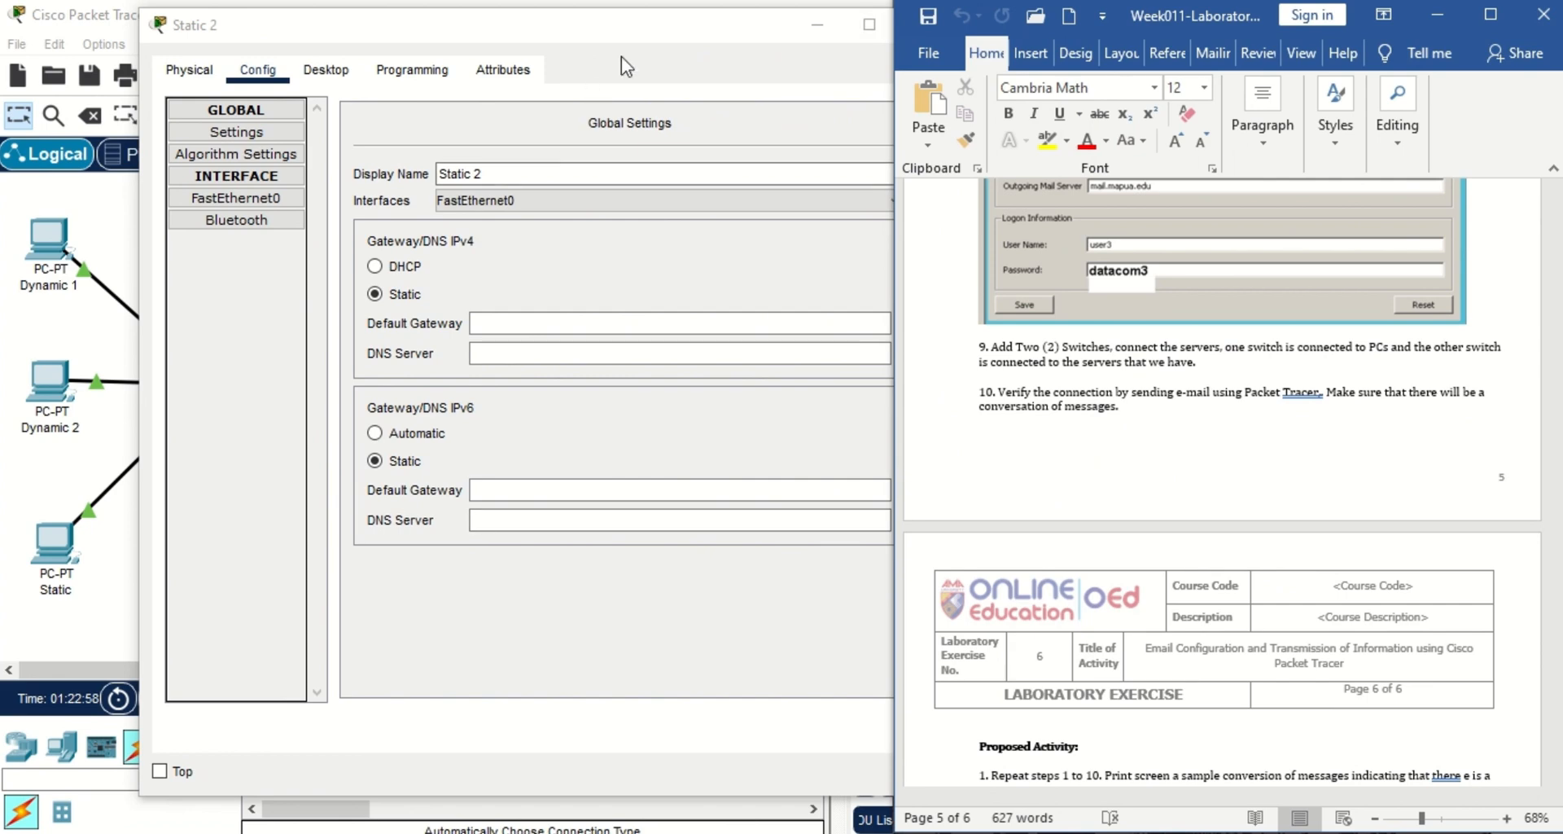
click(656, 49)
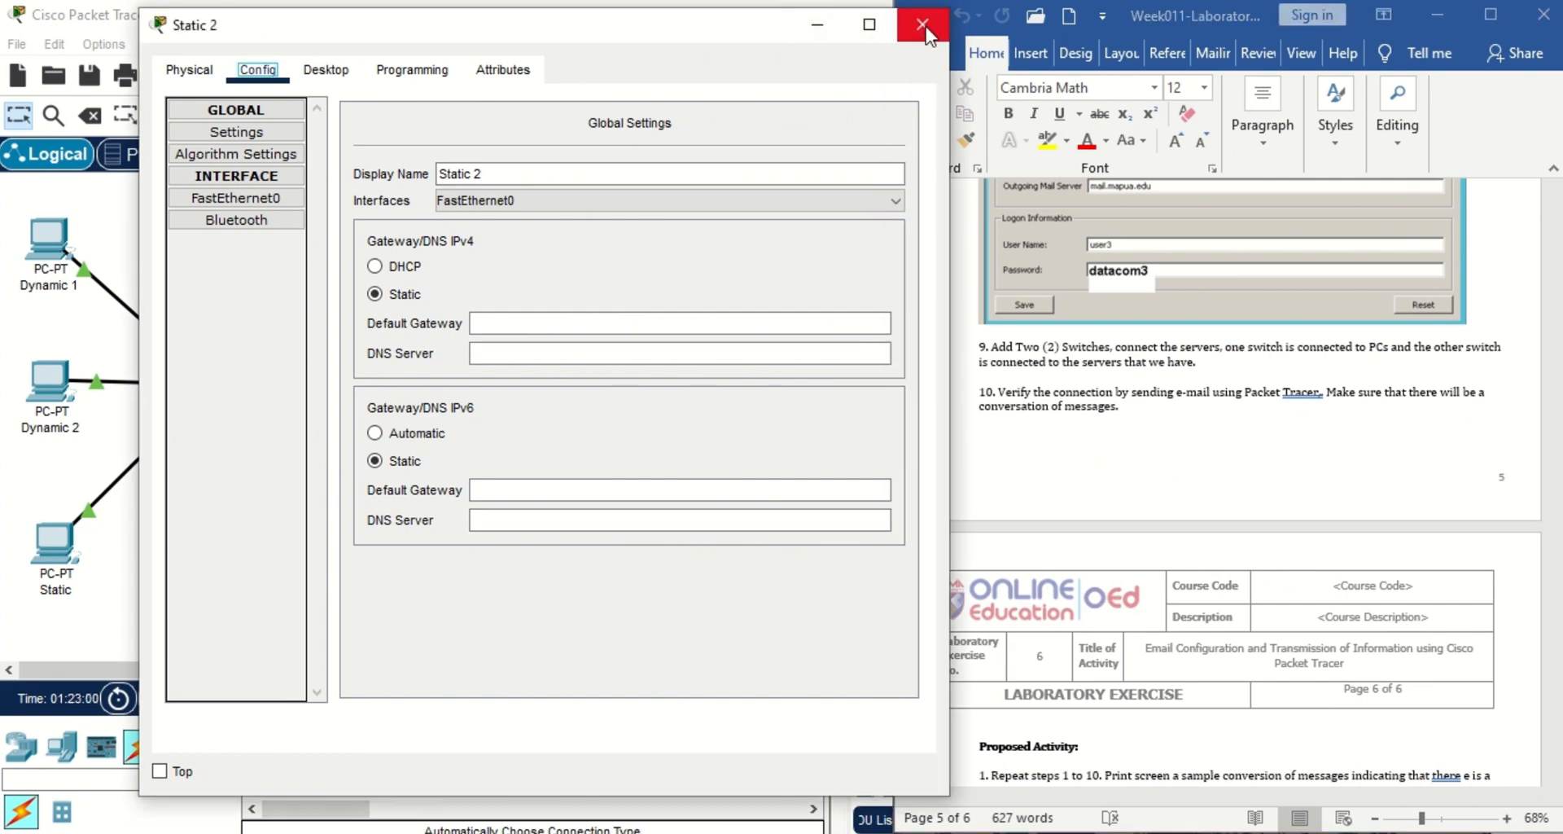
click(922, 25)
click(61, 554)
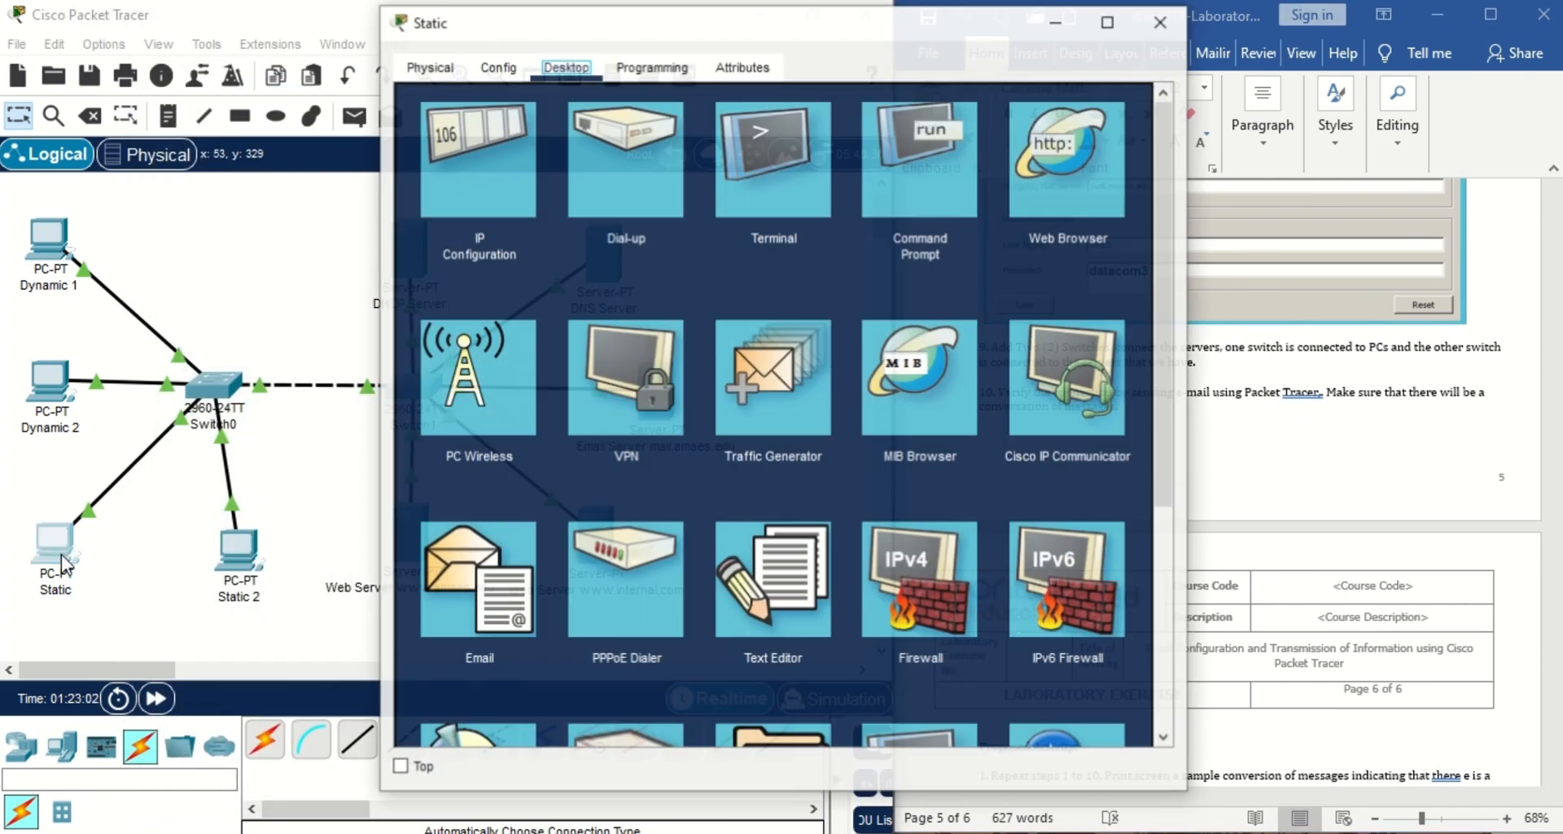
Check the Static PC's IP configuration and 172.16.0.90 gateway, then open Static 2.
click(482, 192)
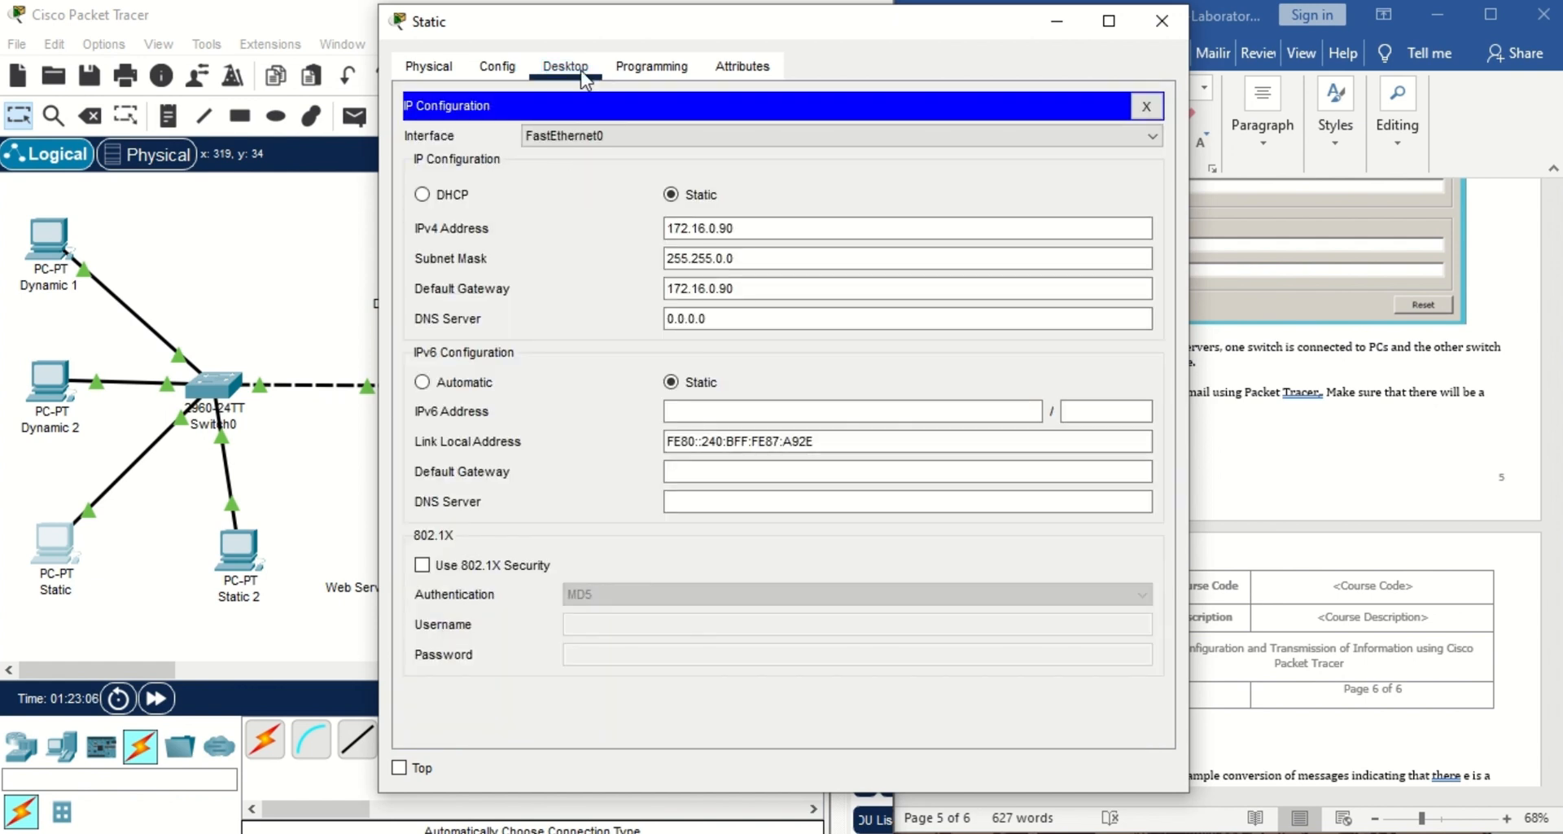
click(513, 71)
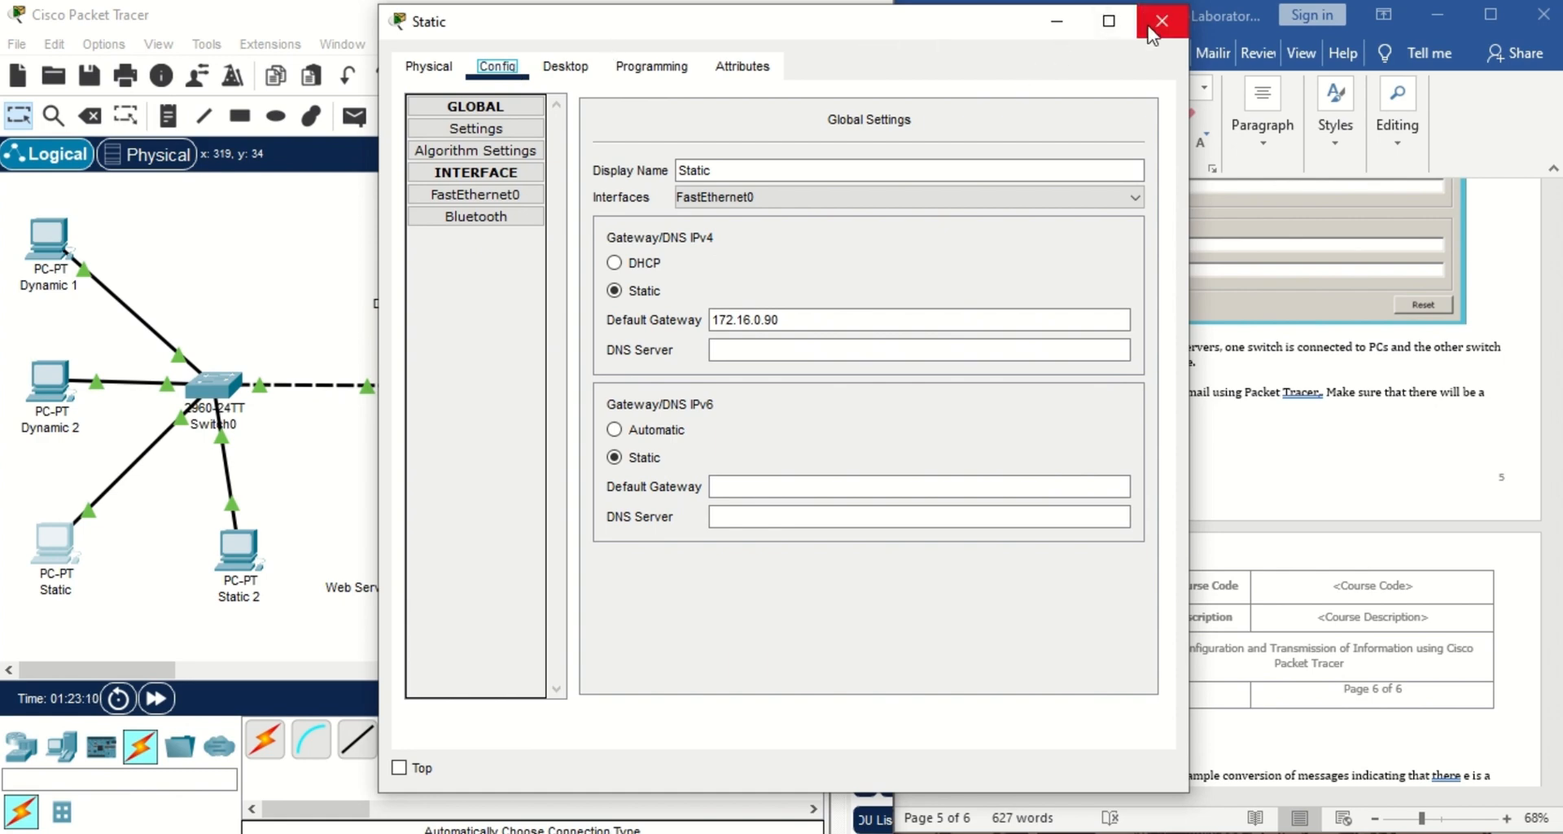
click(1159, 22)
click(247, 540)
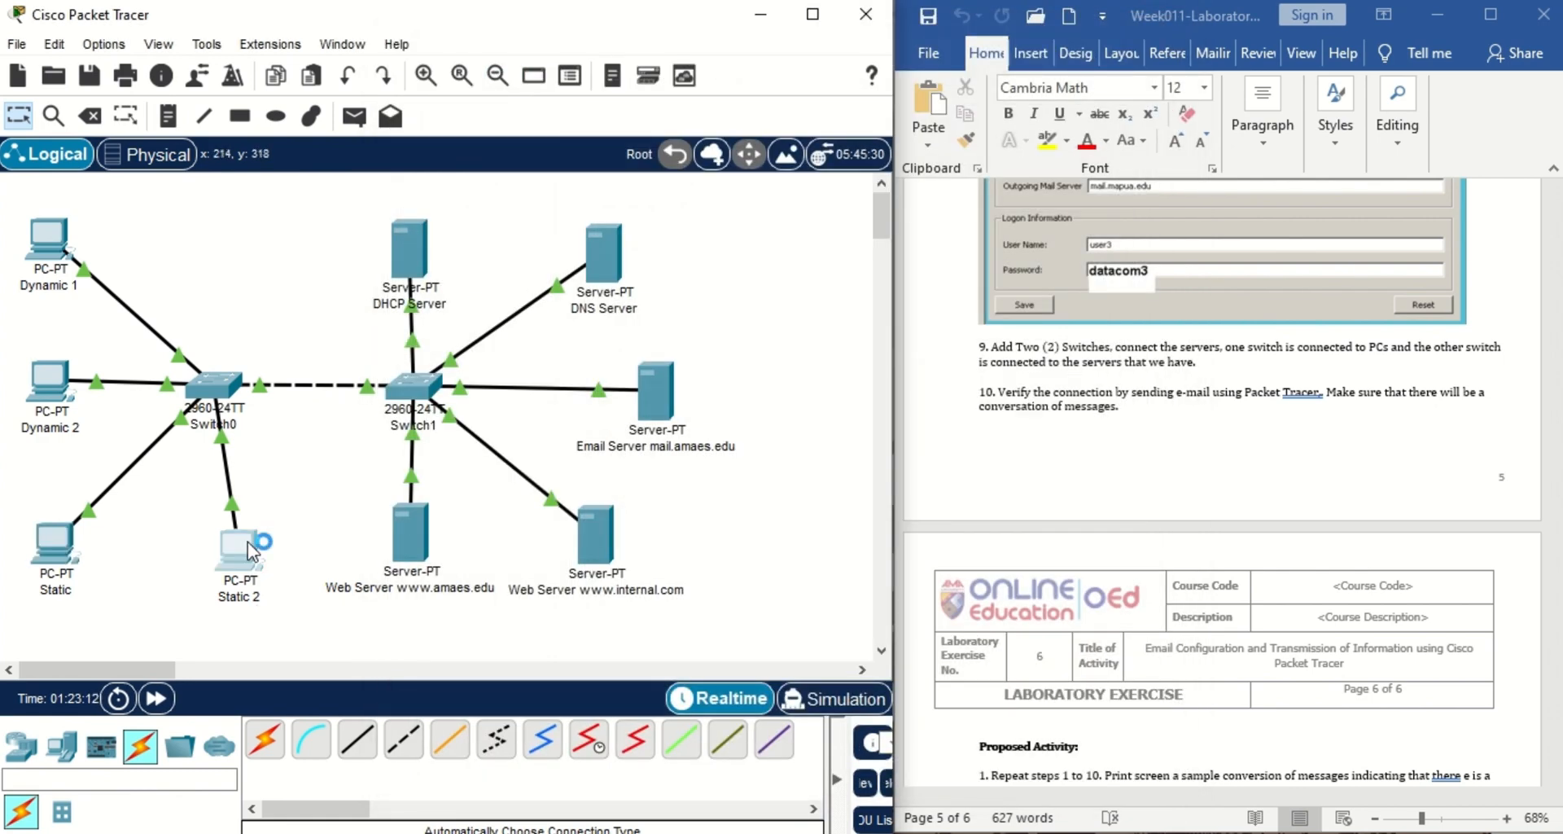
Set Static 2's default gateway to 172.16.0.90 and make a first FastEthernet0 IPv4 entry.
click(748, 321)
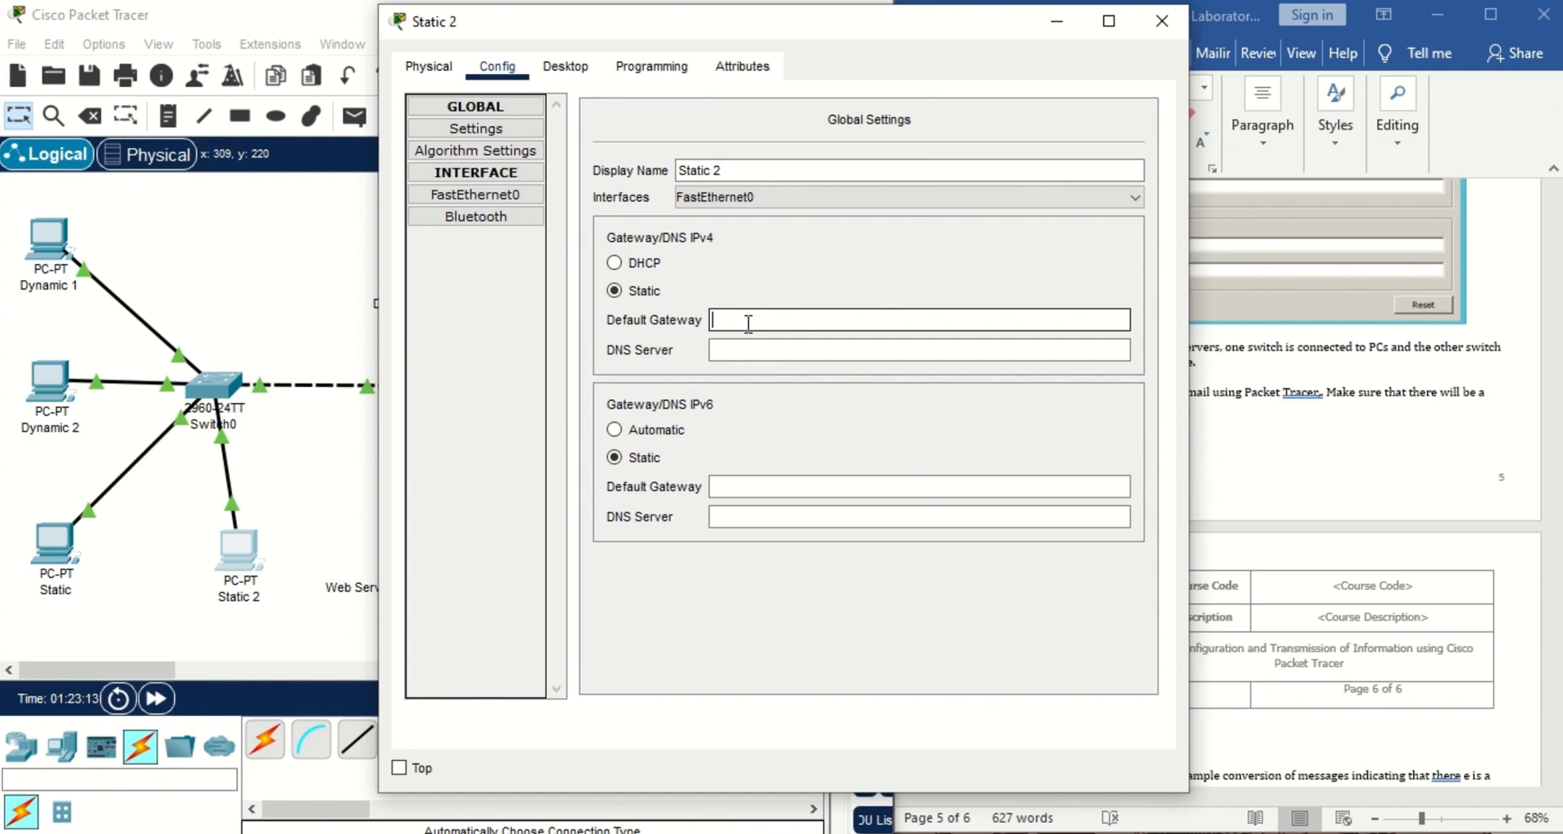
text(172.16.0.90)
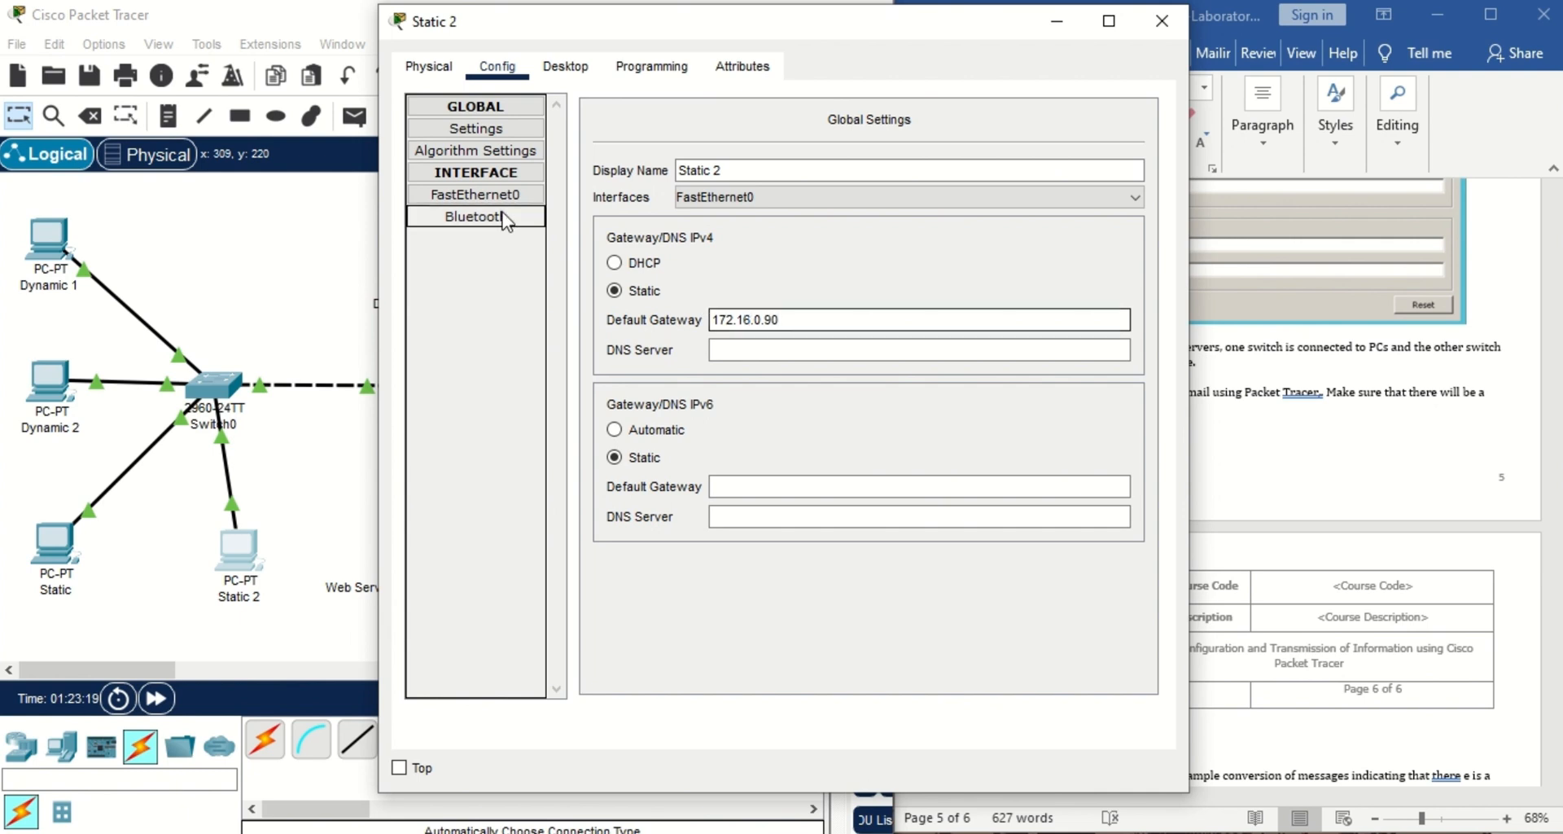
click(476, 195)
click(890, 304)
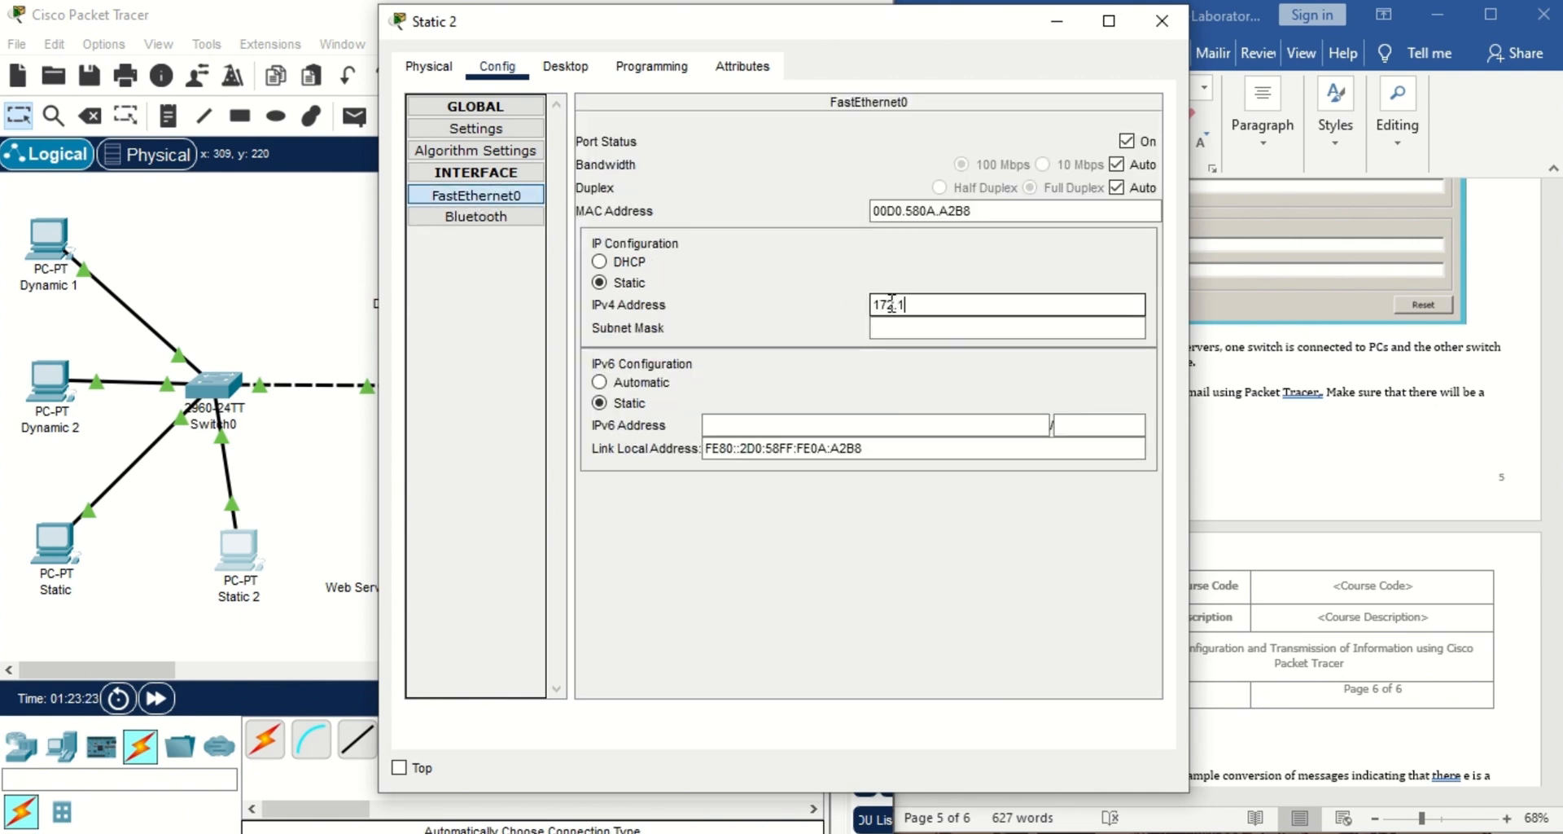
text(172.16.0.90)
key(Return)
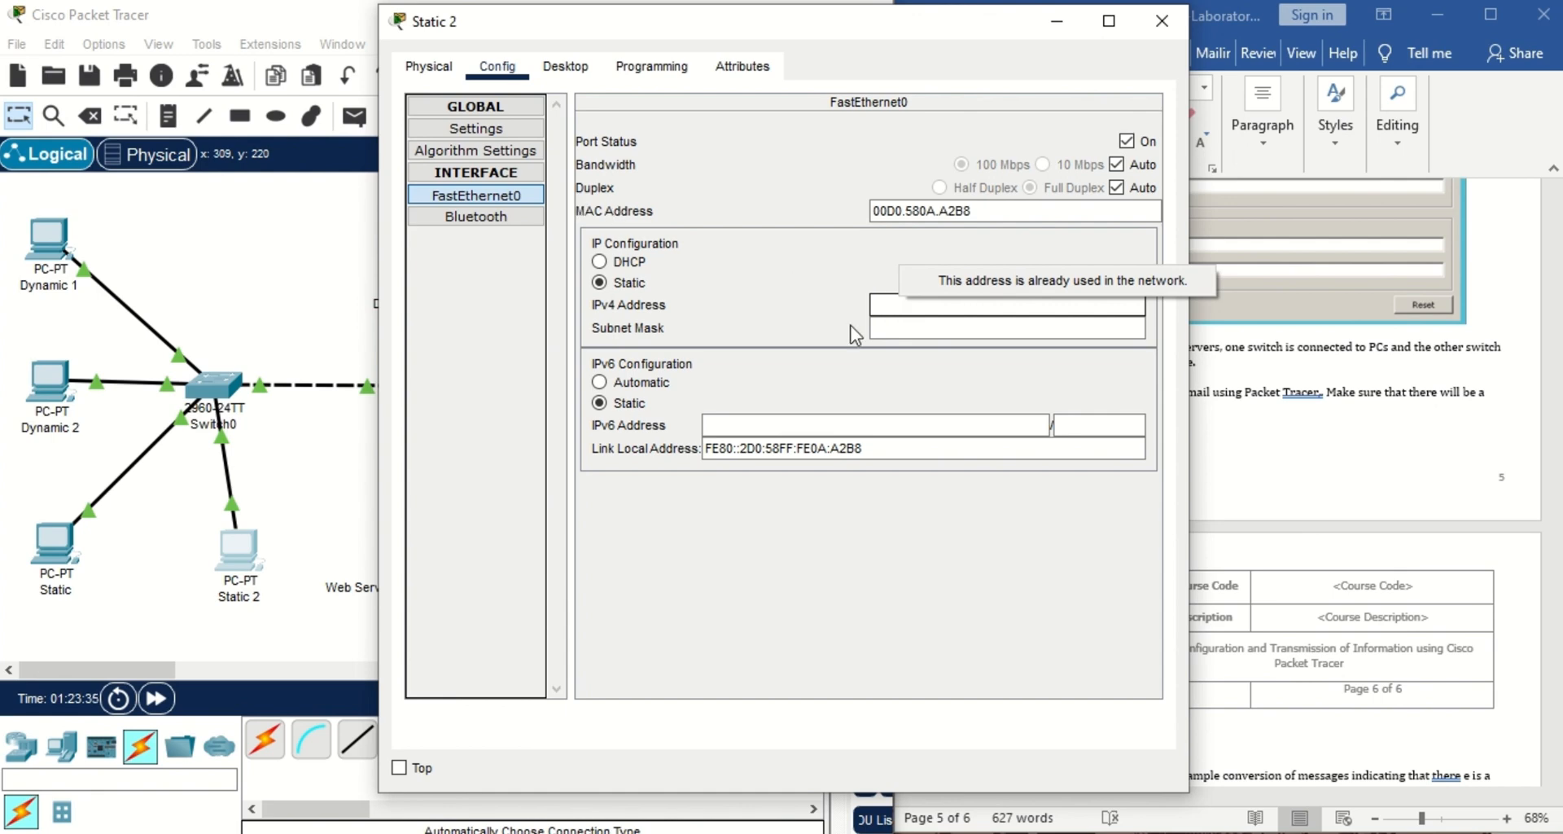
Compare with the Static PC's settings, then retry Static 2's IPv4 address and dismiss the invalid-address error.
click(54, 544)
click(54, 542)
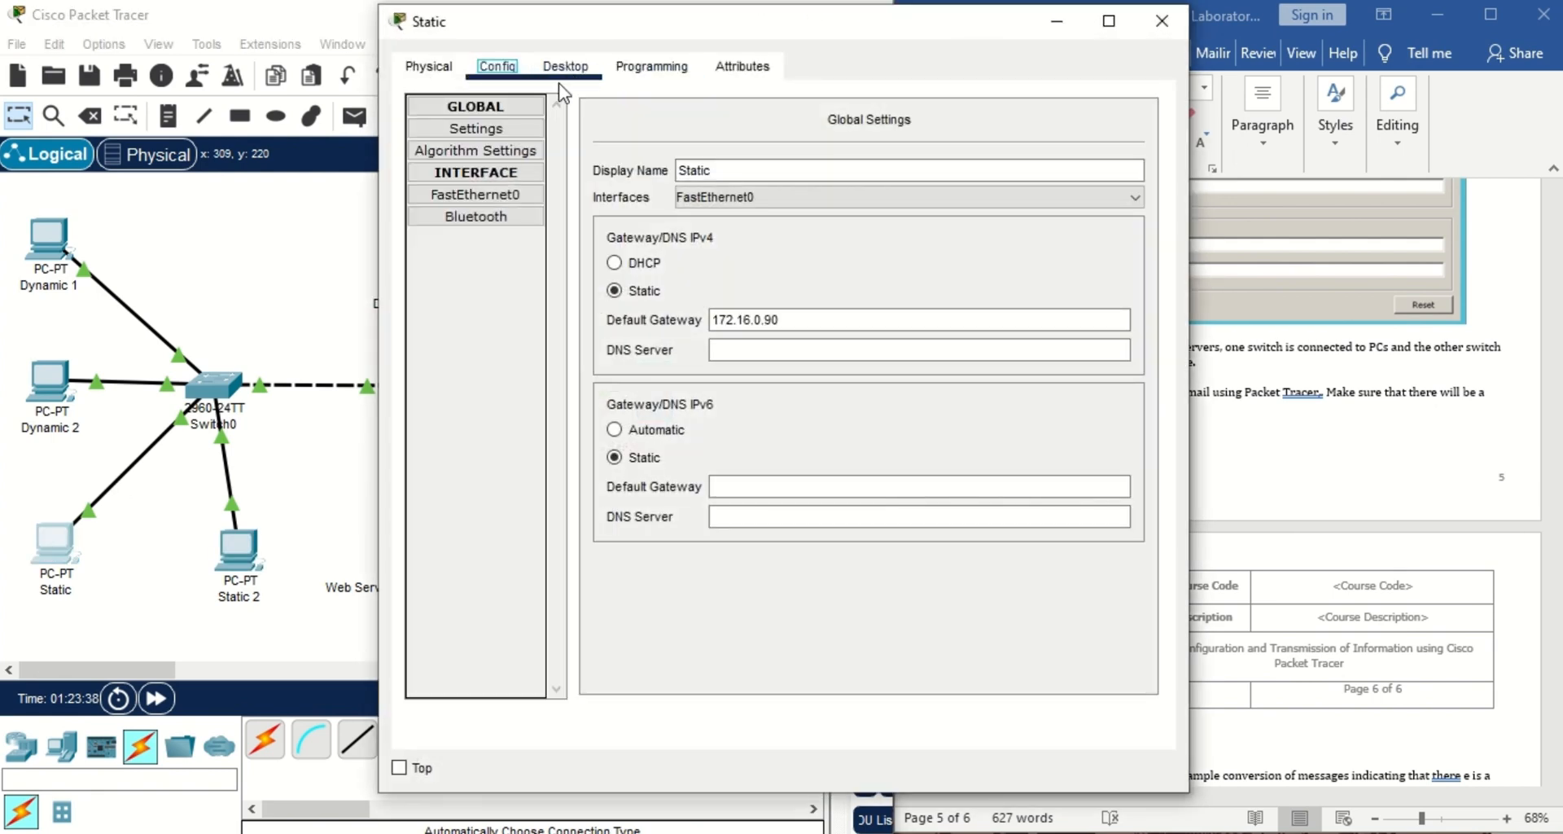
click(1160, 22)
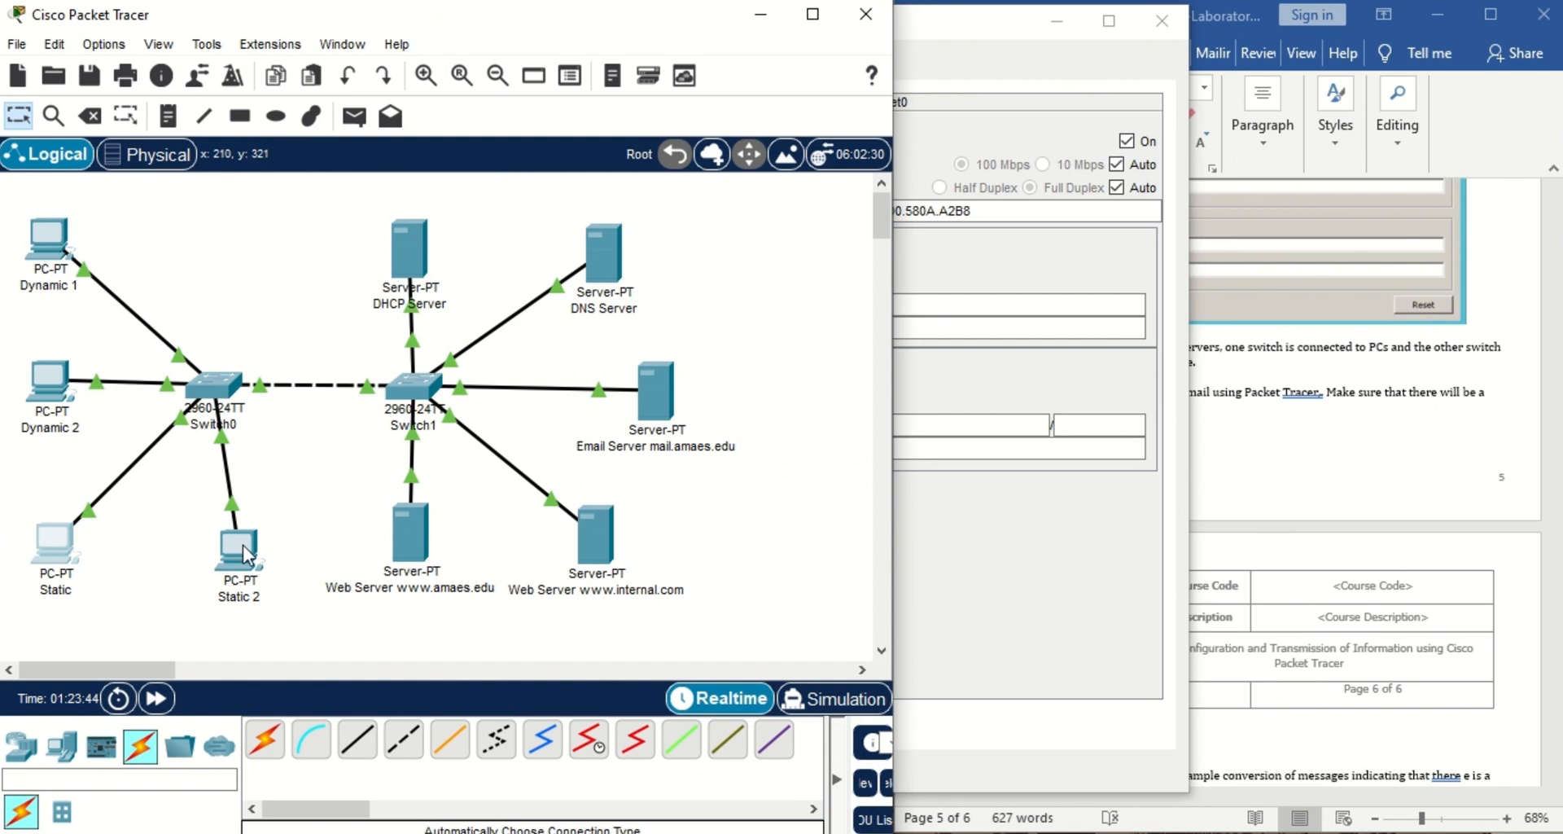
click(242, 545)
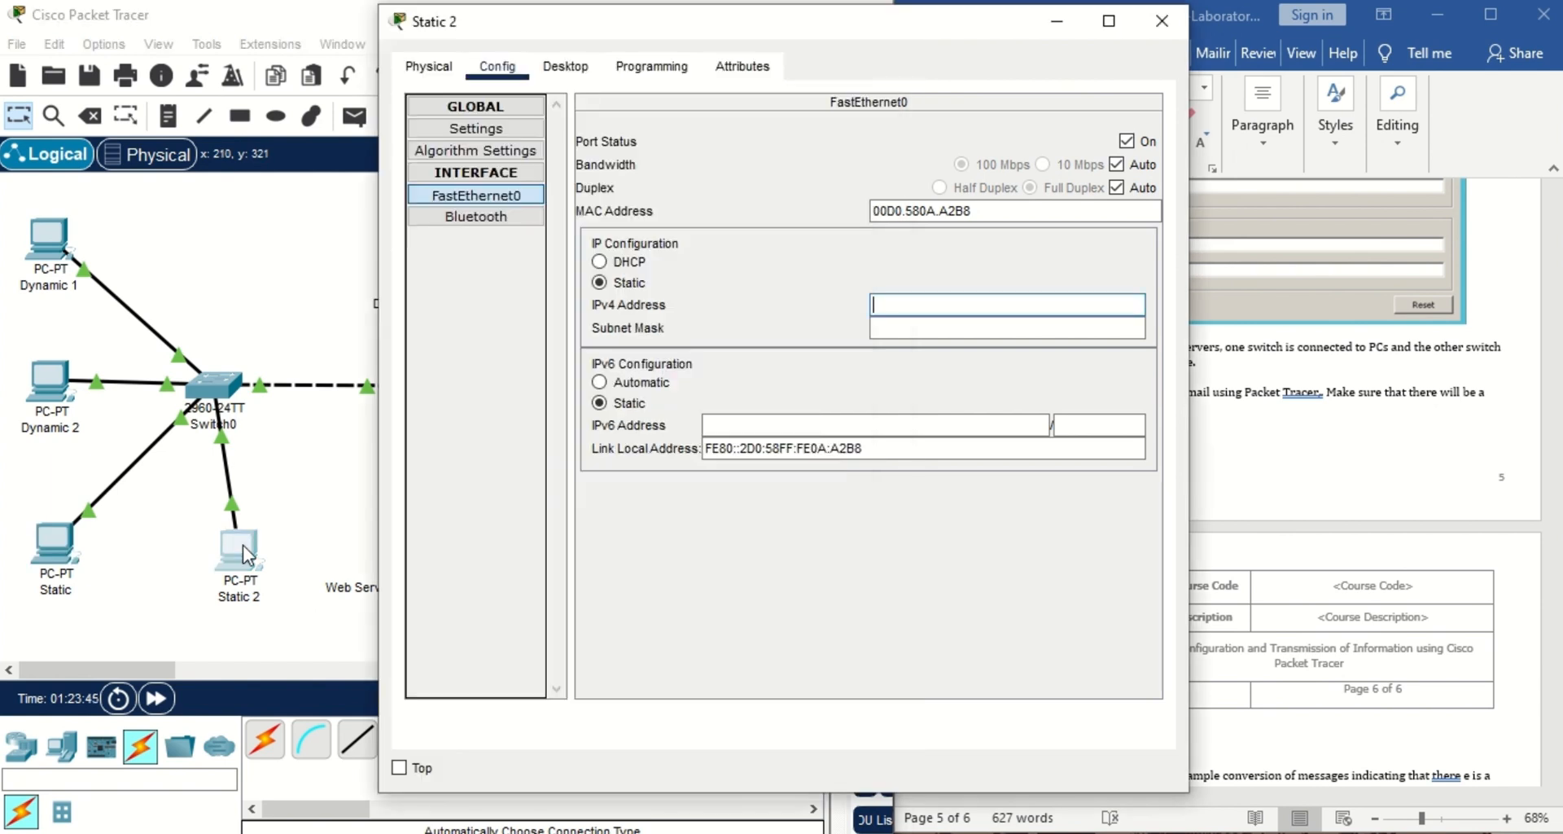
click(912, 299)
text(172.)
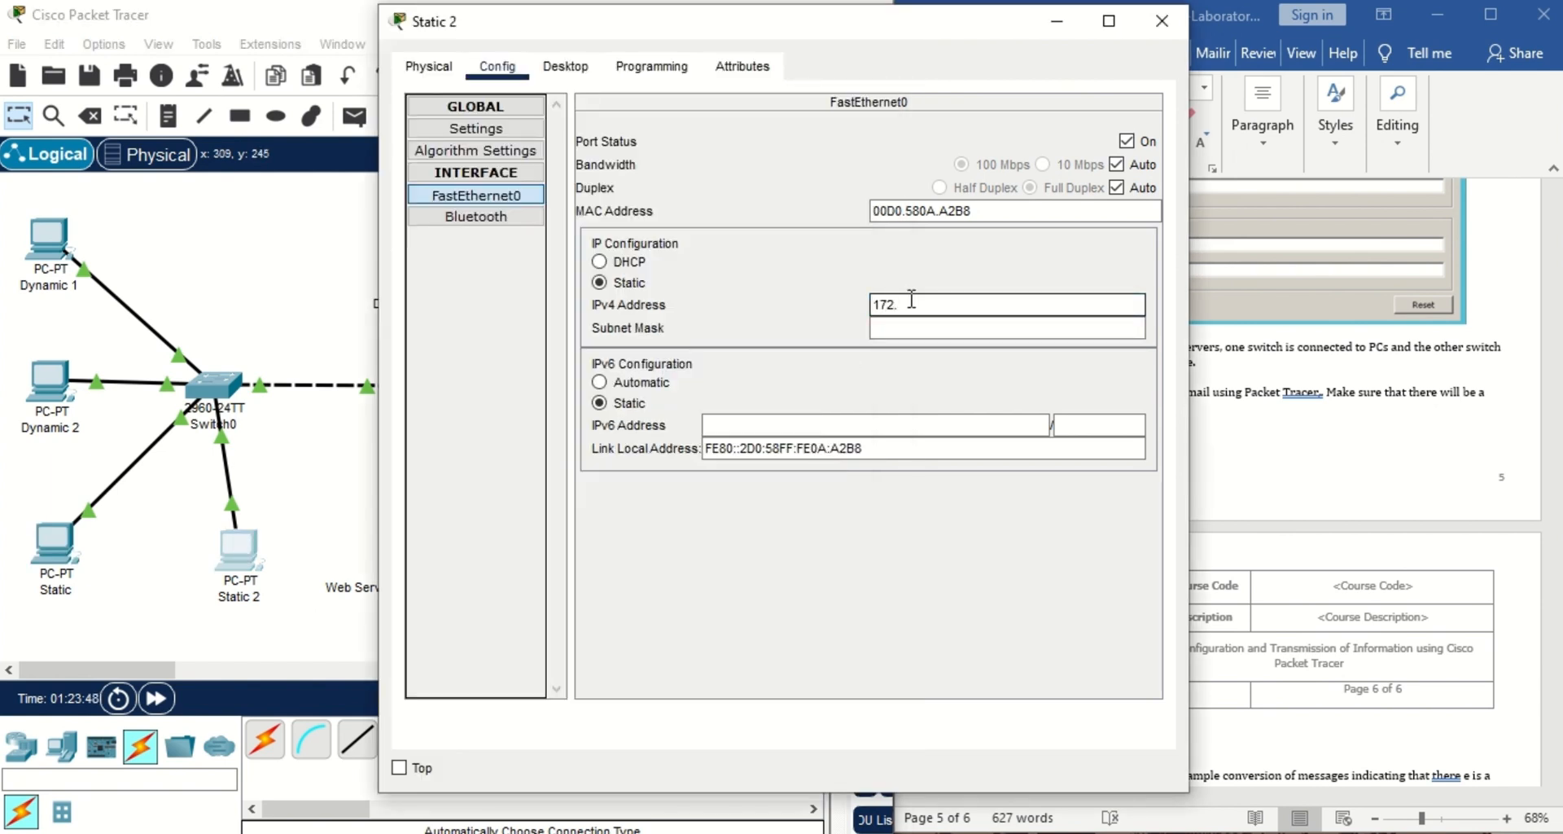
text(16.1)
key(Return)
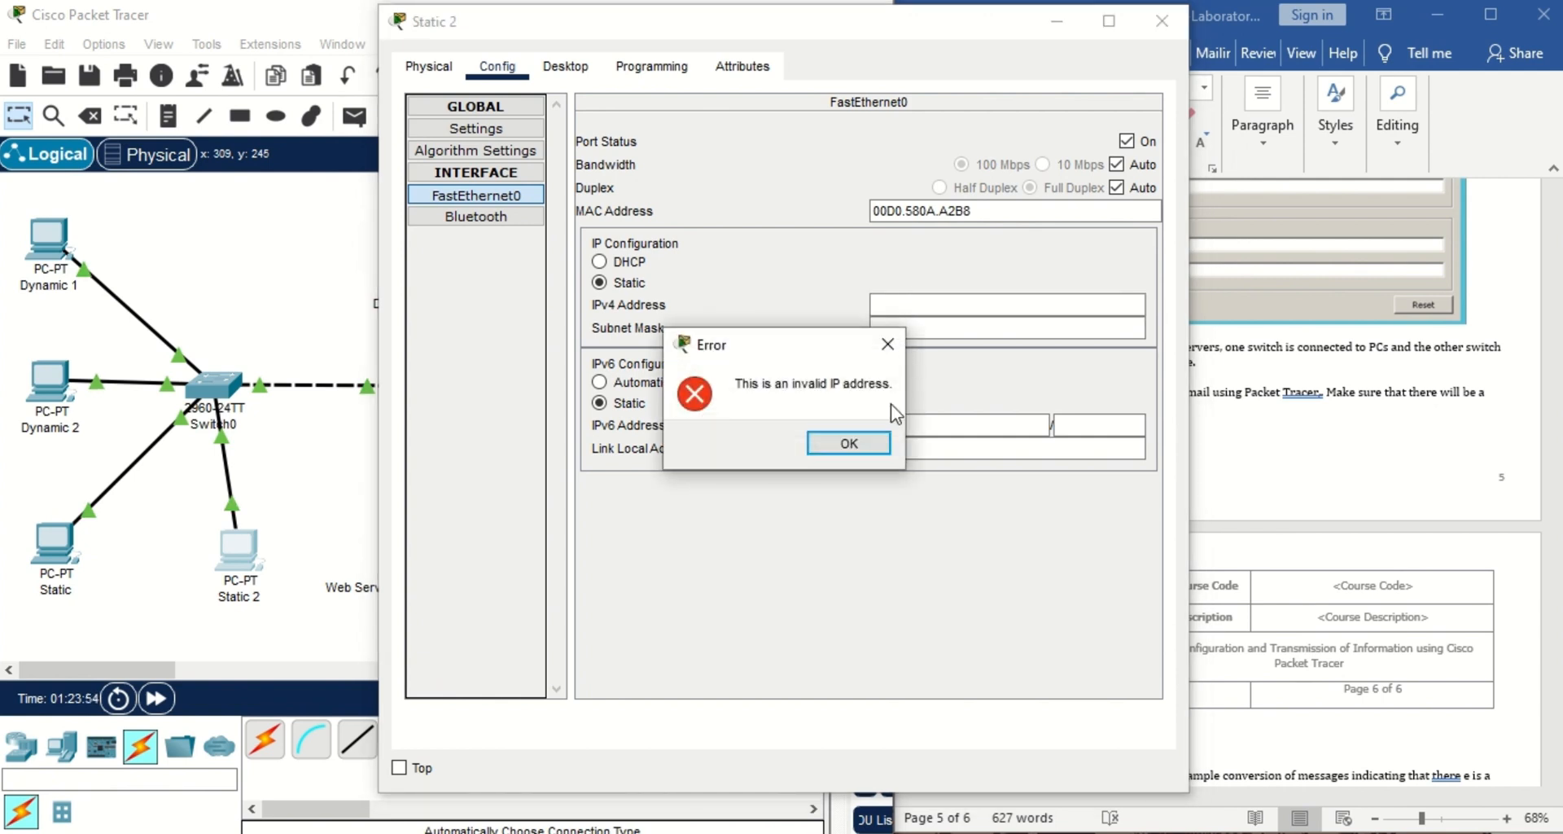
click(865, 446)
Set Static 2's FastEthernet0 IPv4 address to 172.16.0.200 so mask 255.255.0.0 fills in.
click(961, 305)
text(1)
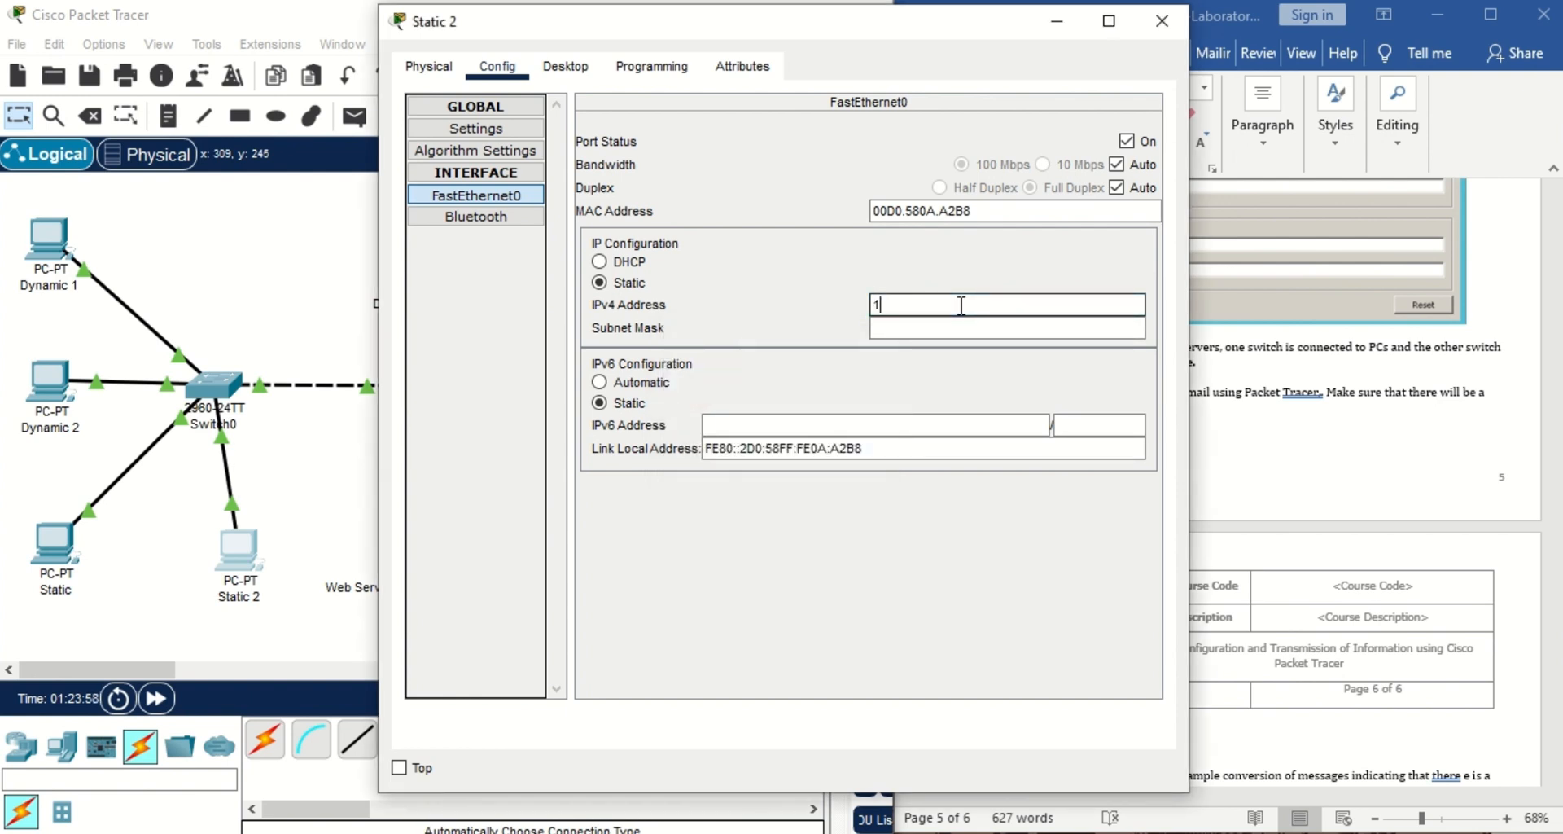
text(72.16.0.10)
key(BackSpace)
text(2)
key(BackSpace)
text(200)
key(Return)
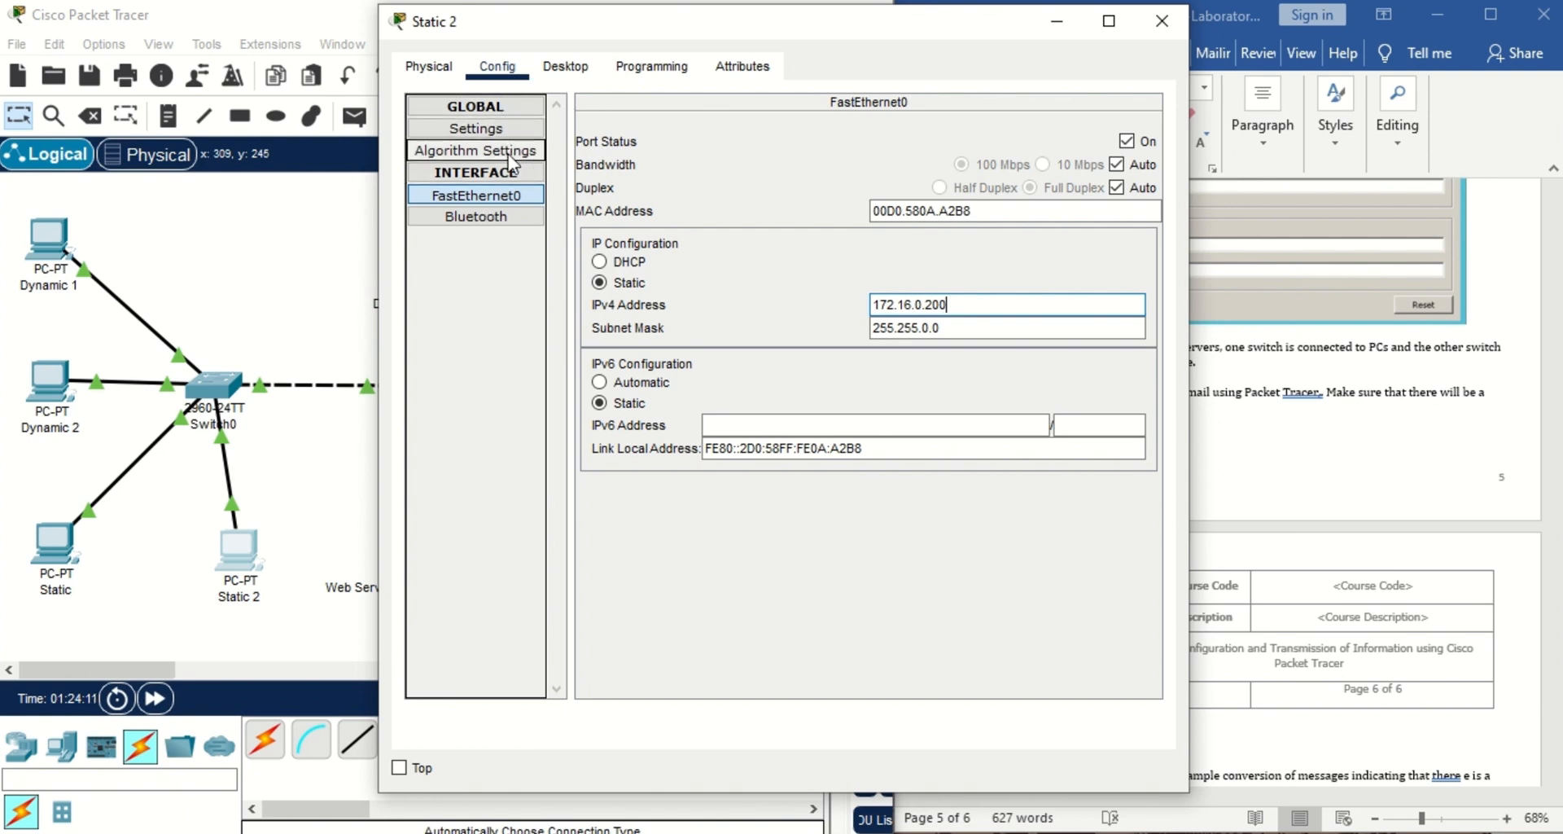
click(519, 71)
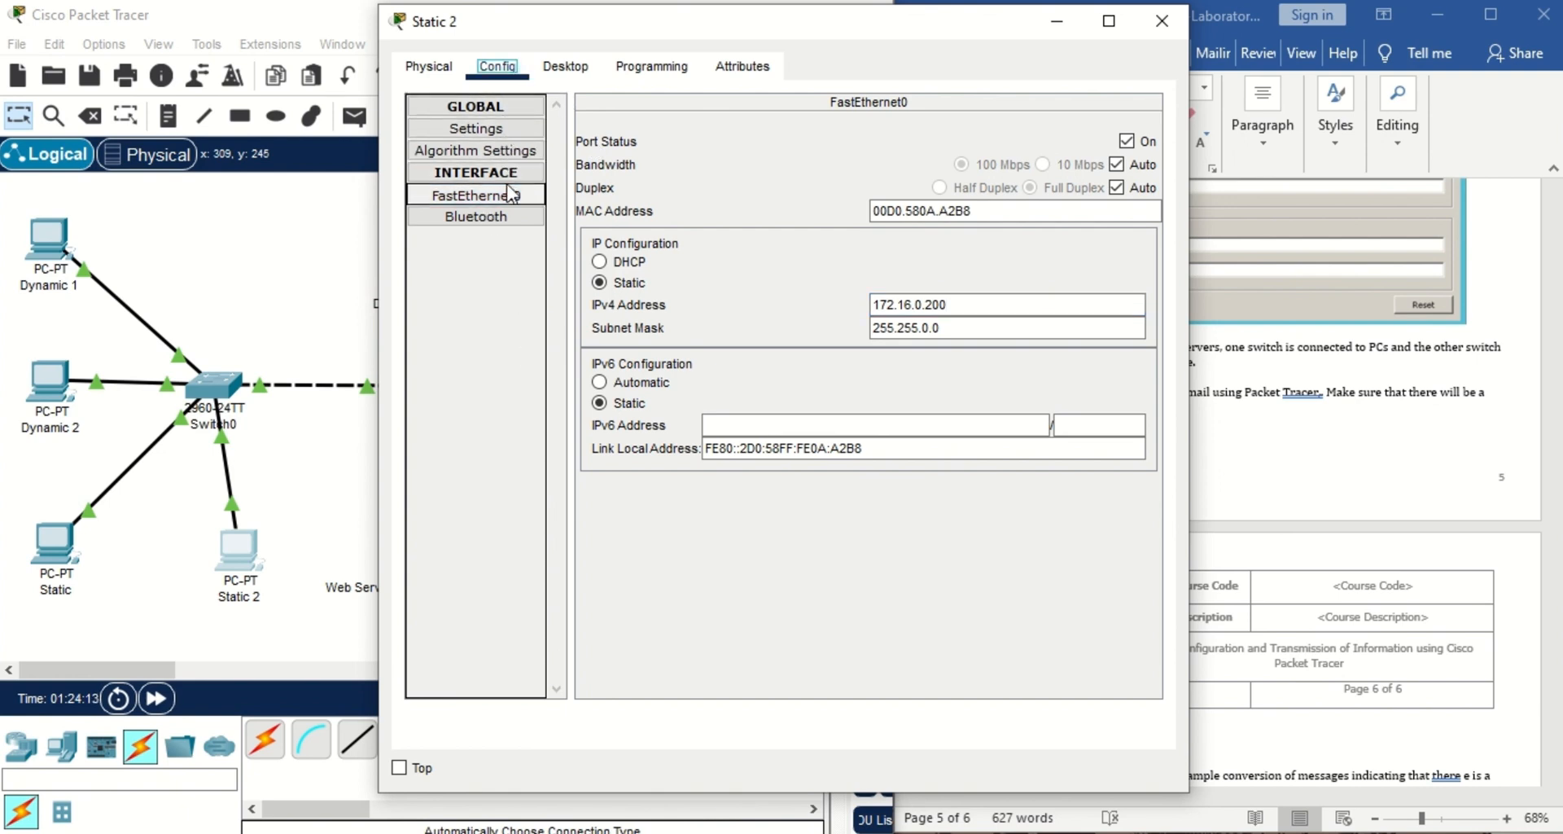
click(512, 114)
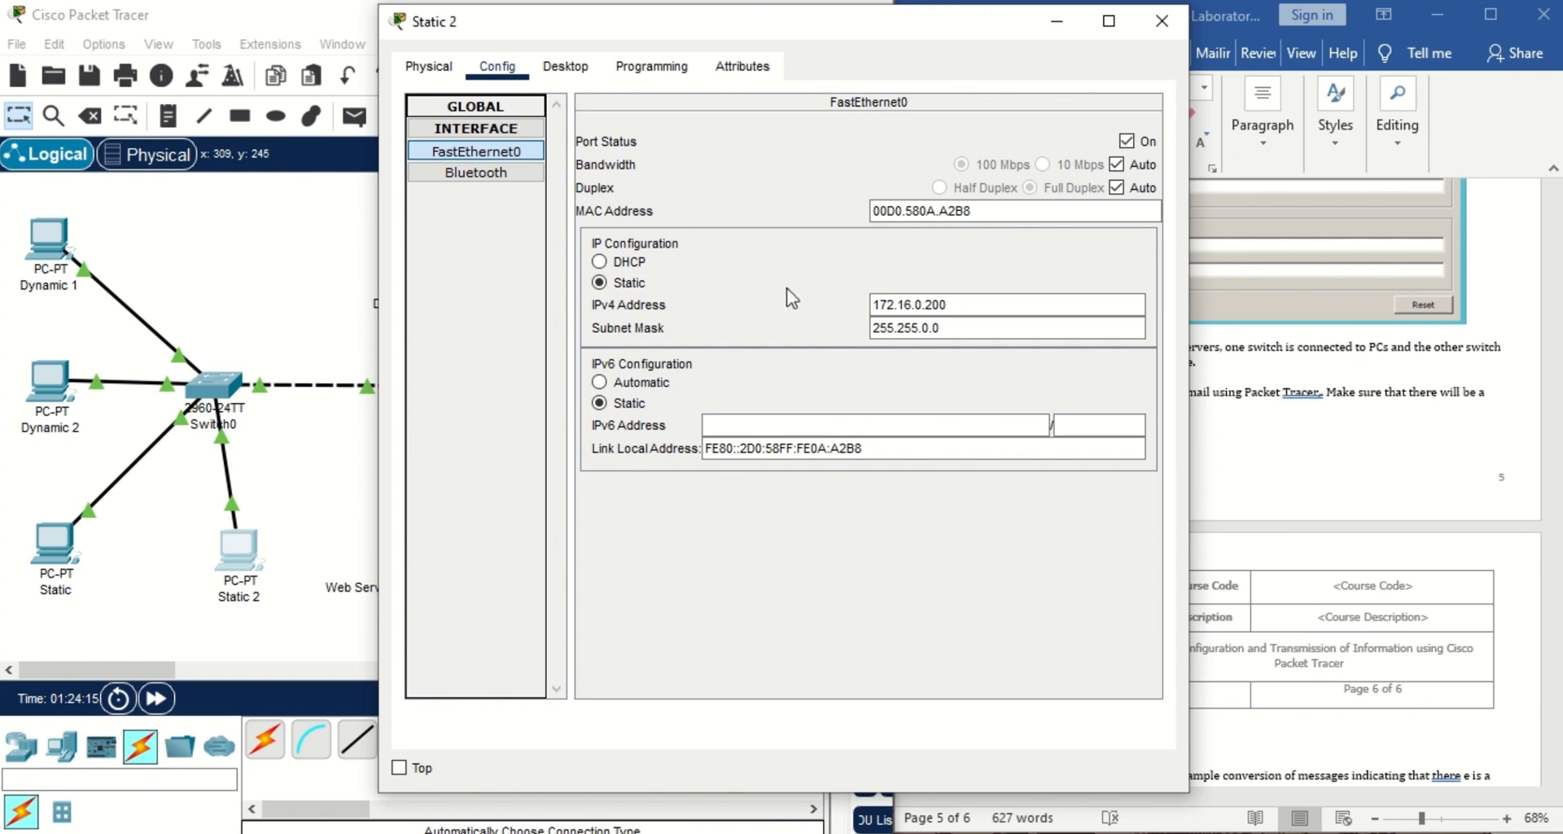
Verify Static 2's IP configuration, including the 172.16.0.90 default gateway.
click(564, 67)
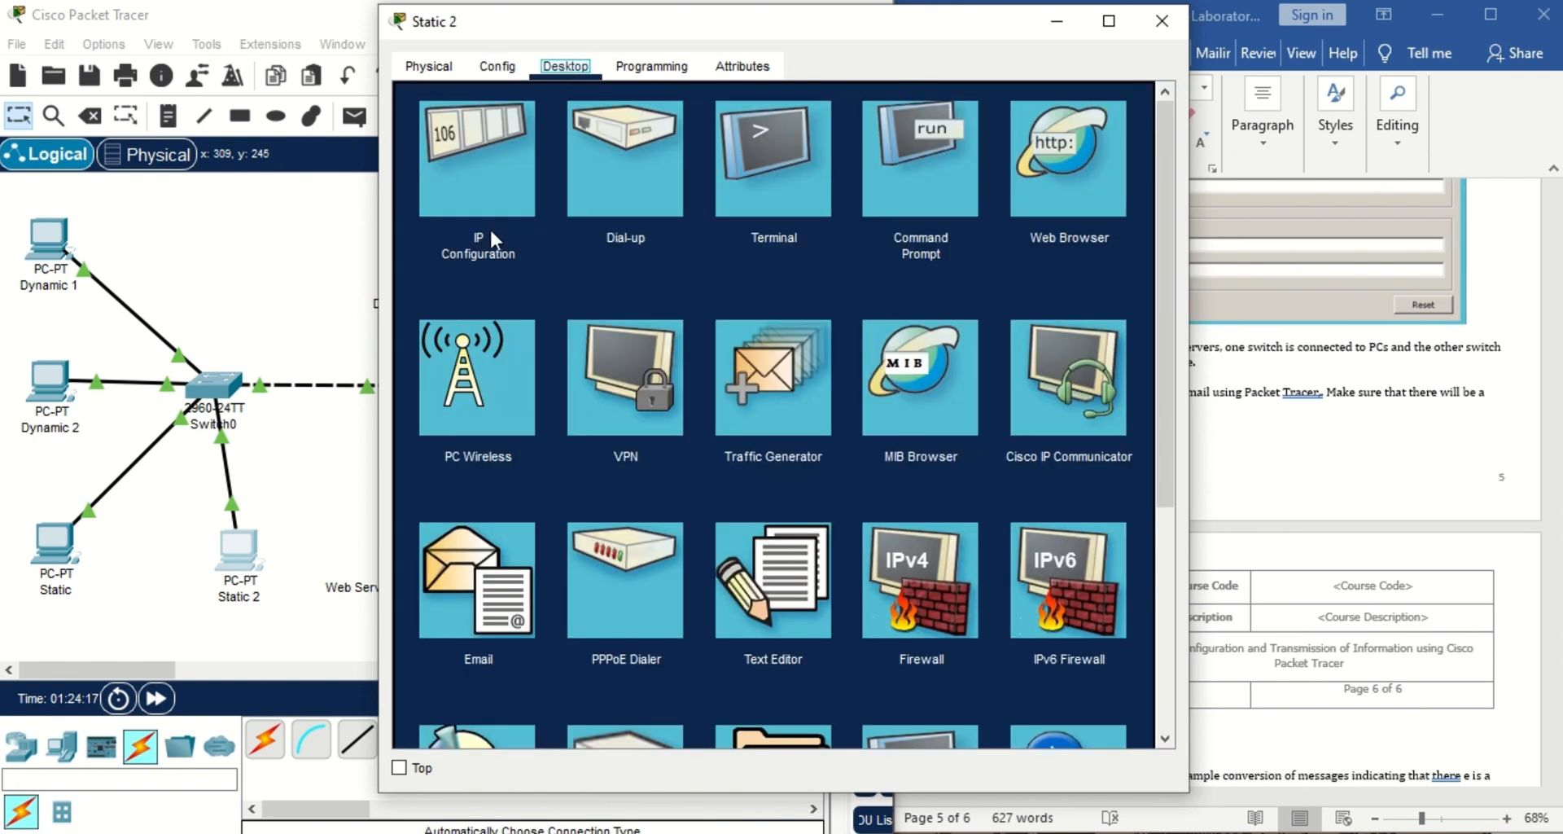
click(495, 188)
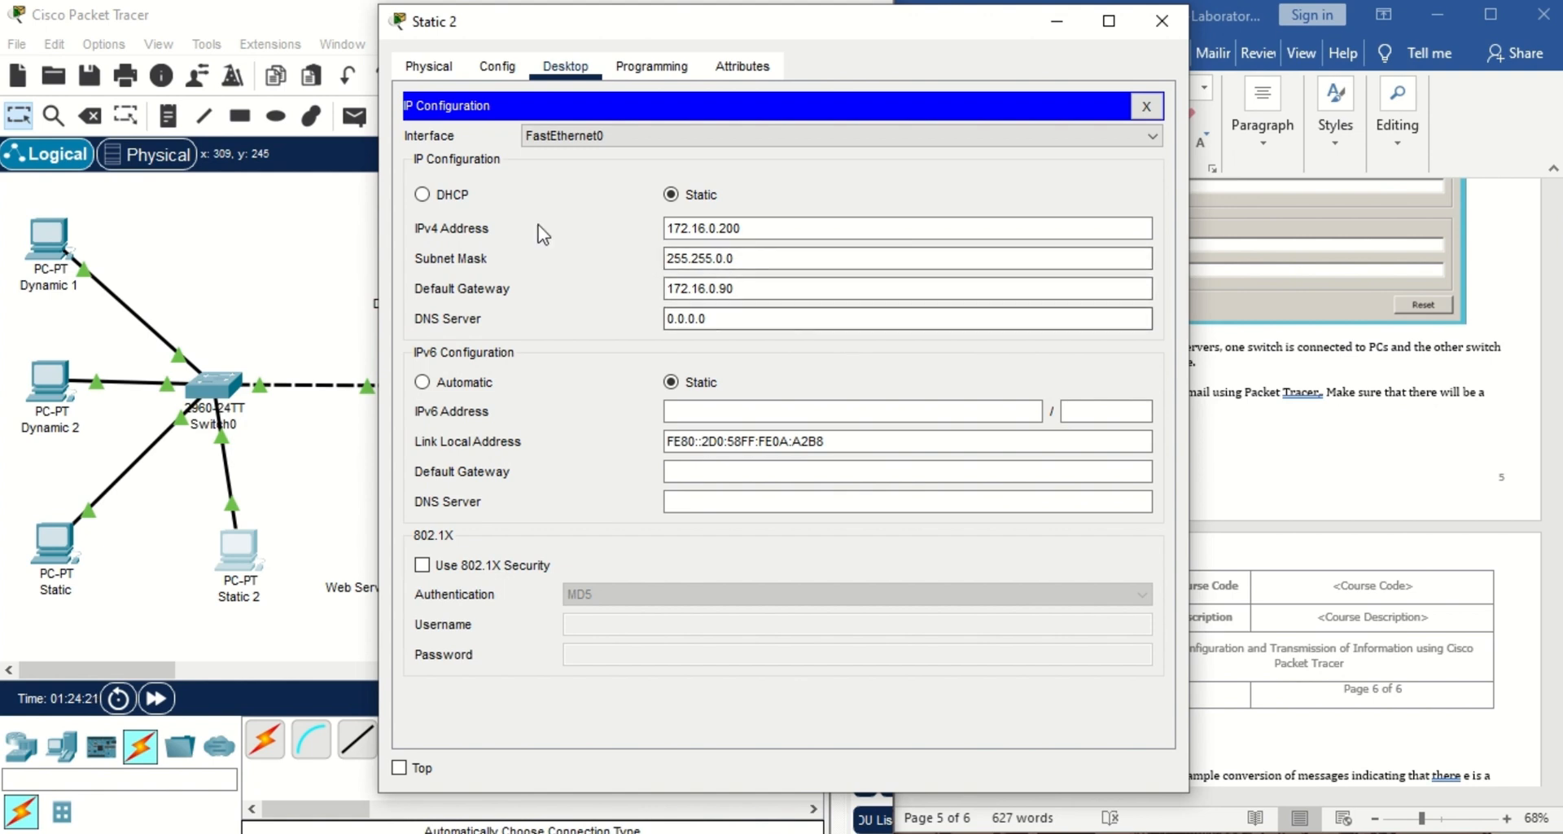
click(734, 297)
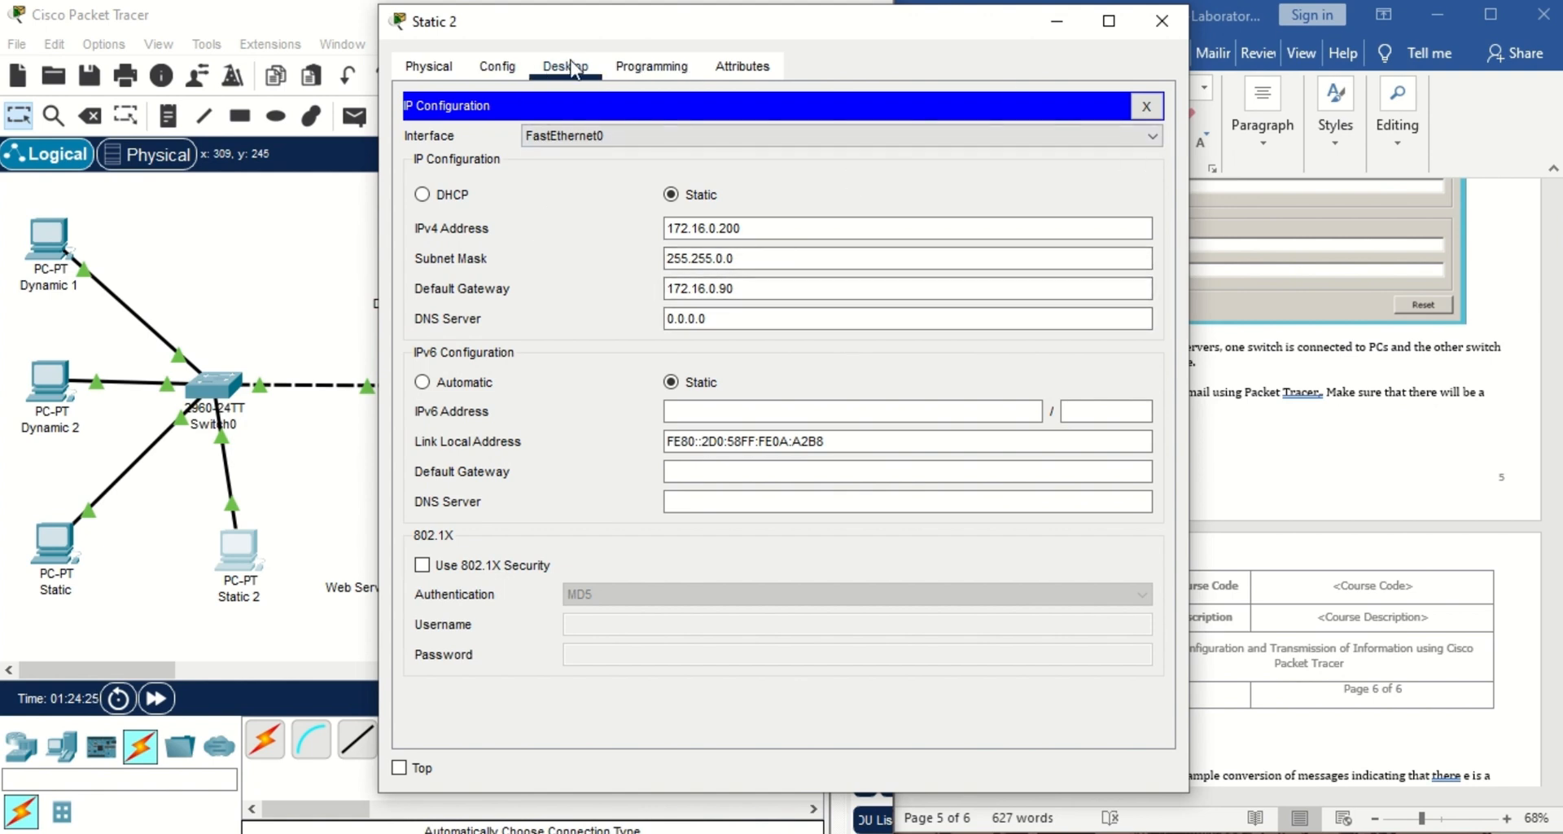
click(1147, 107)
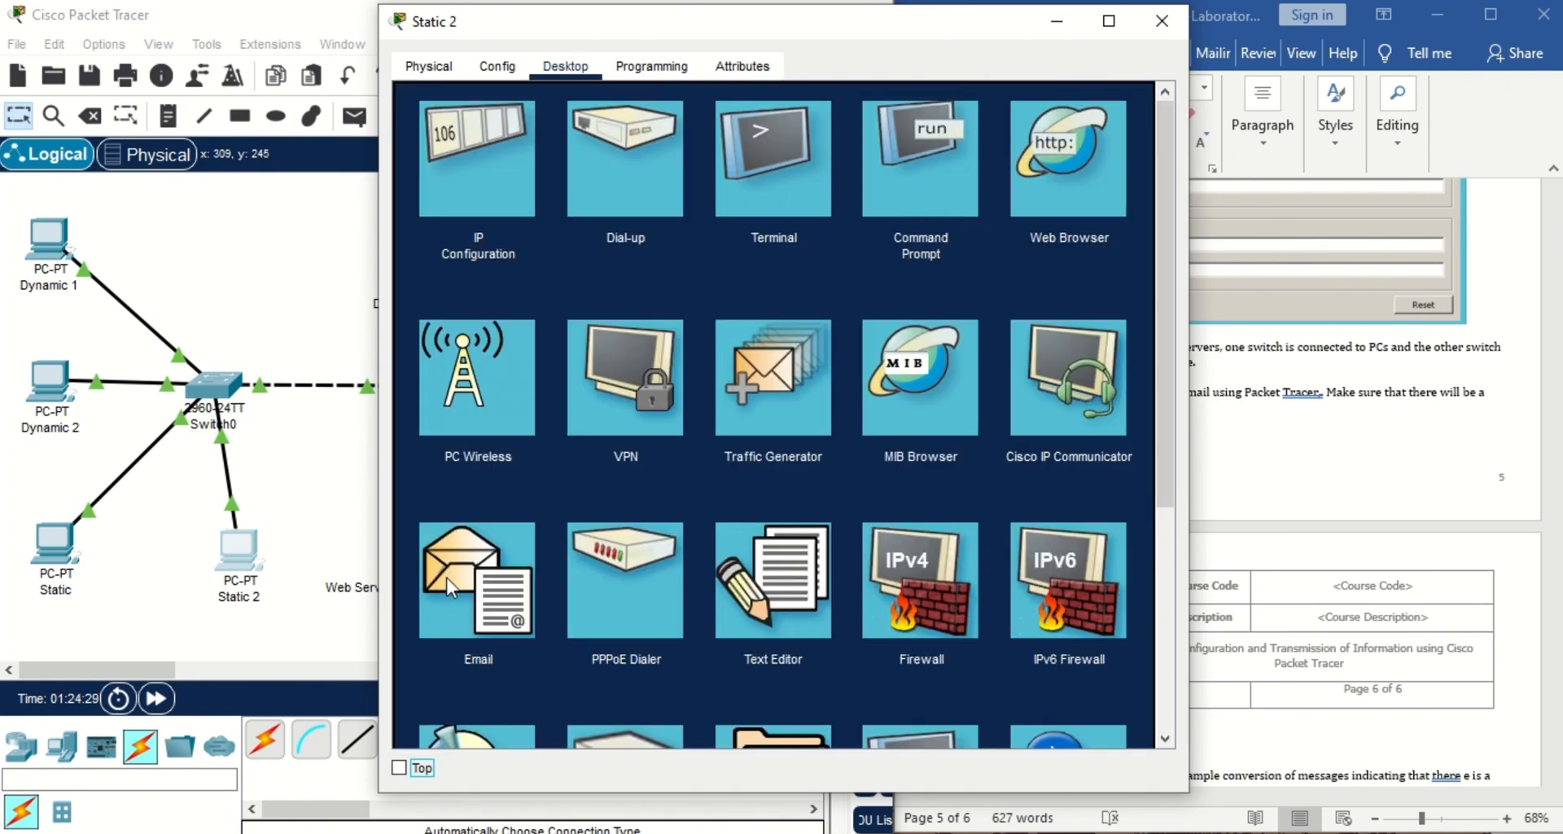
In Static 2's email client, enter name Group 4, the user4 email address, and servers 172.16.0.40.
click(478, 593)
click(770, 166)
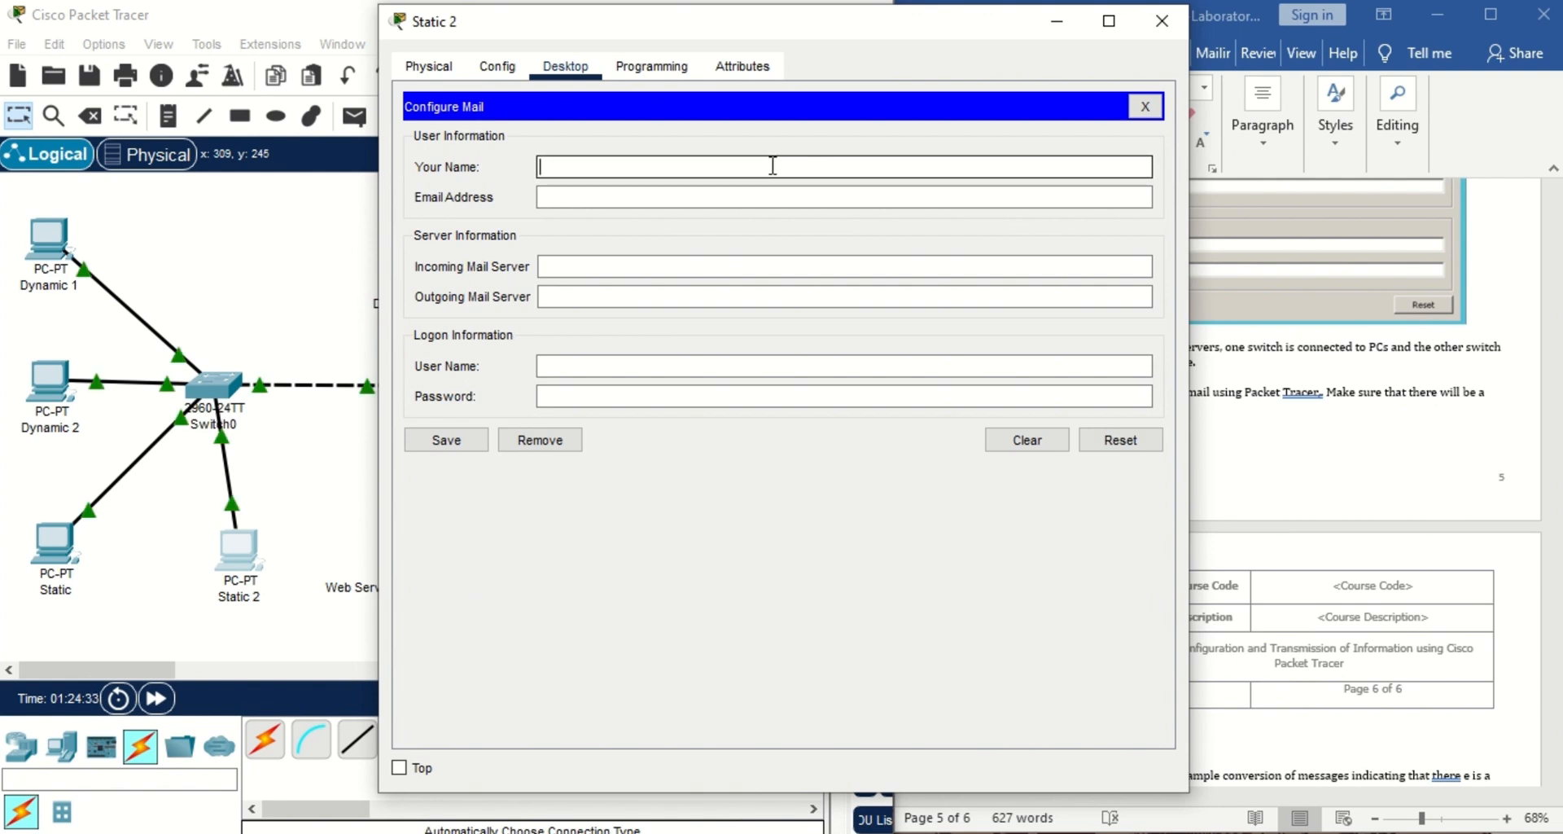
text(Gr)
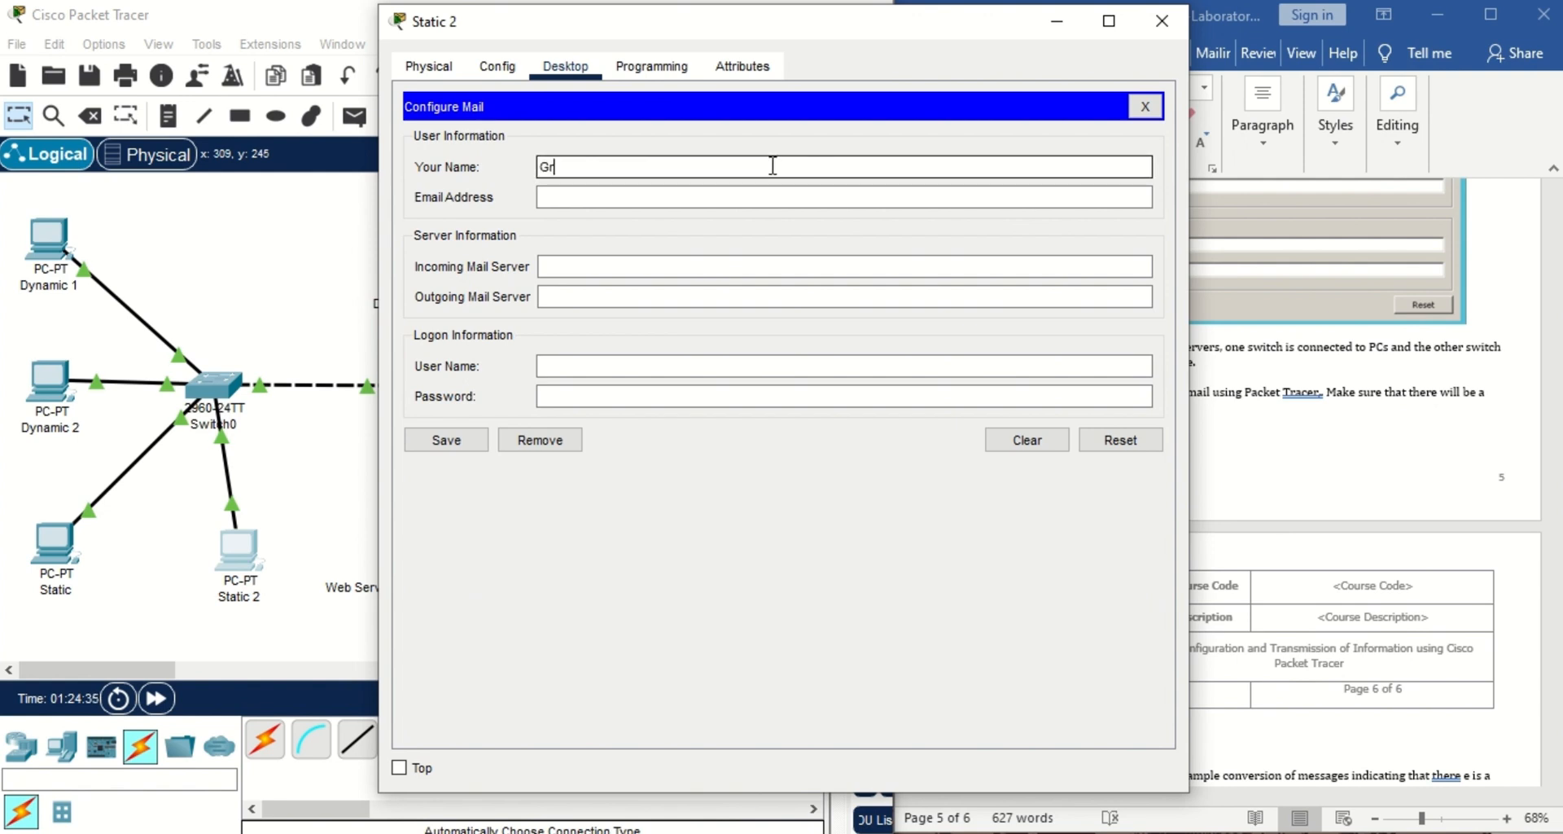
text(oup 4)
click(763, 188)
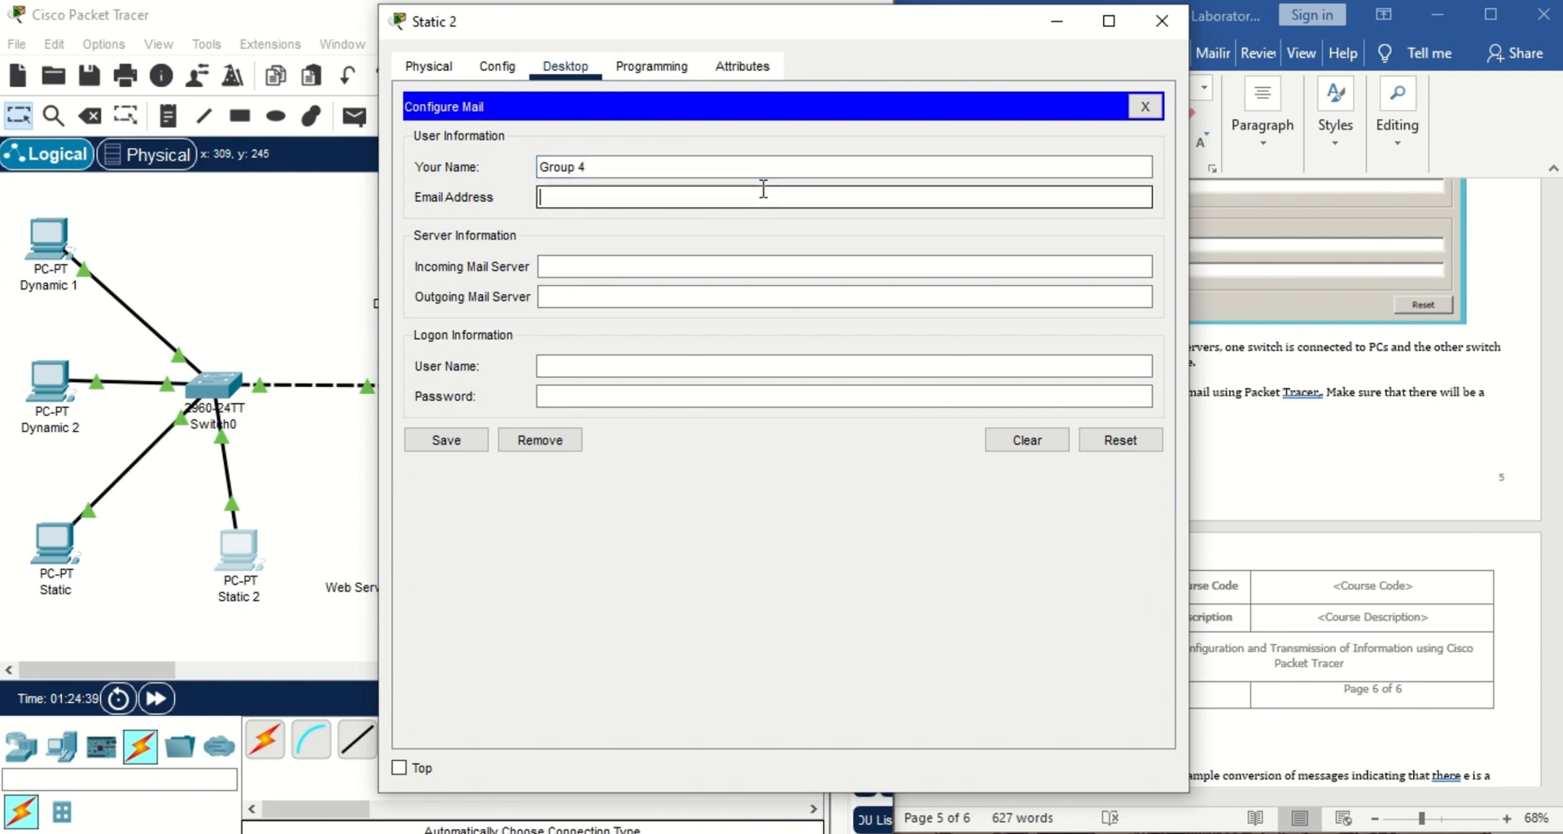
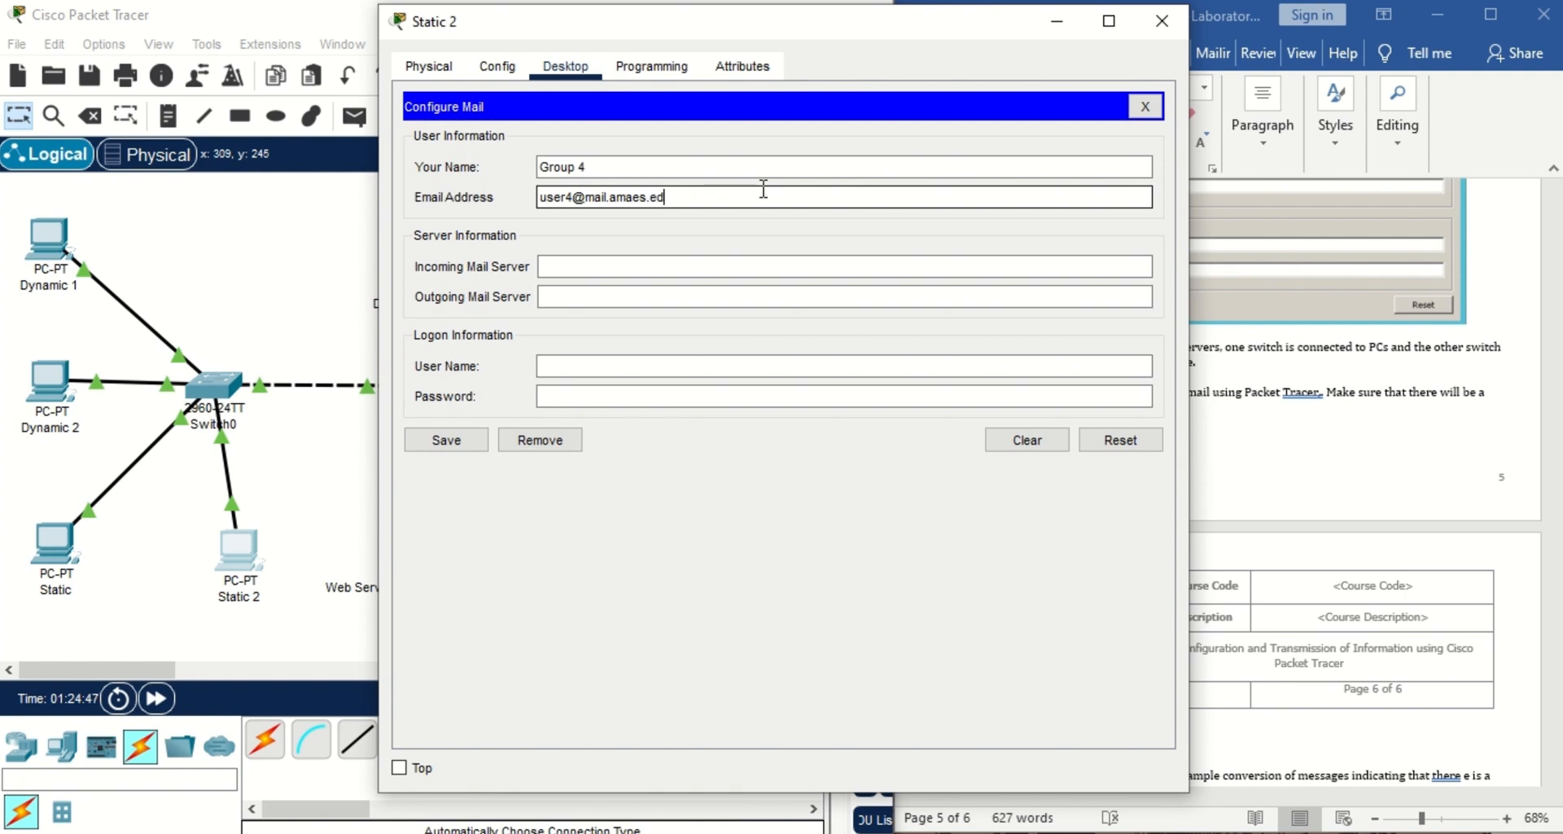
click(759, 267)
text(172.16.0.40)
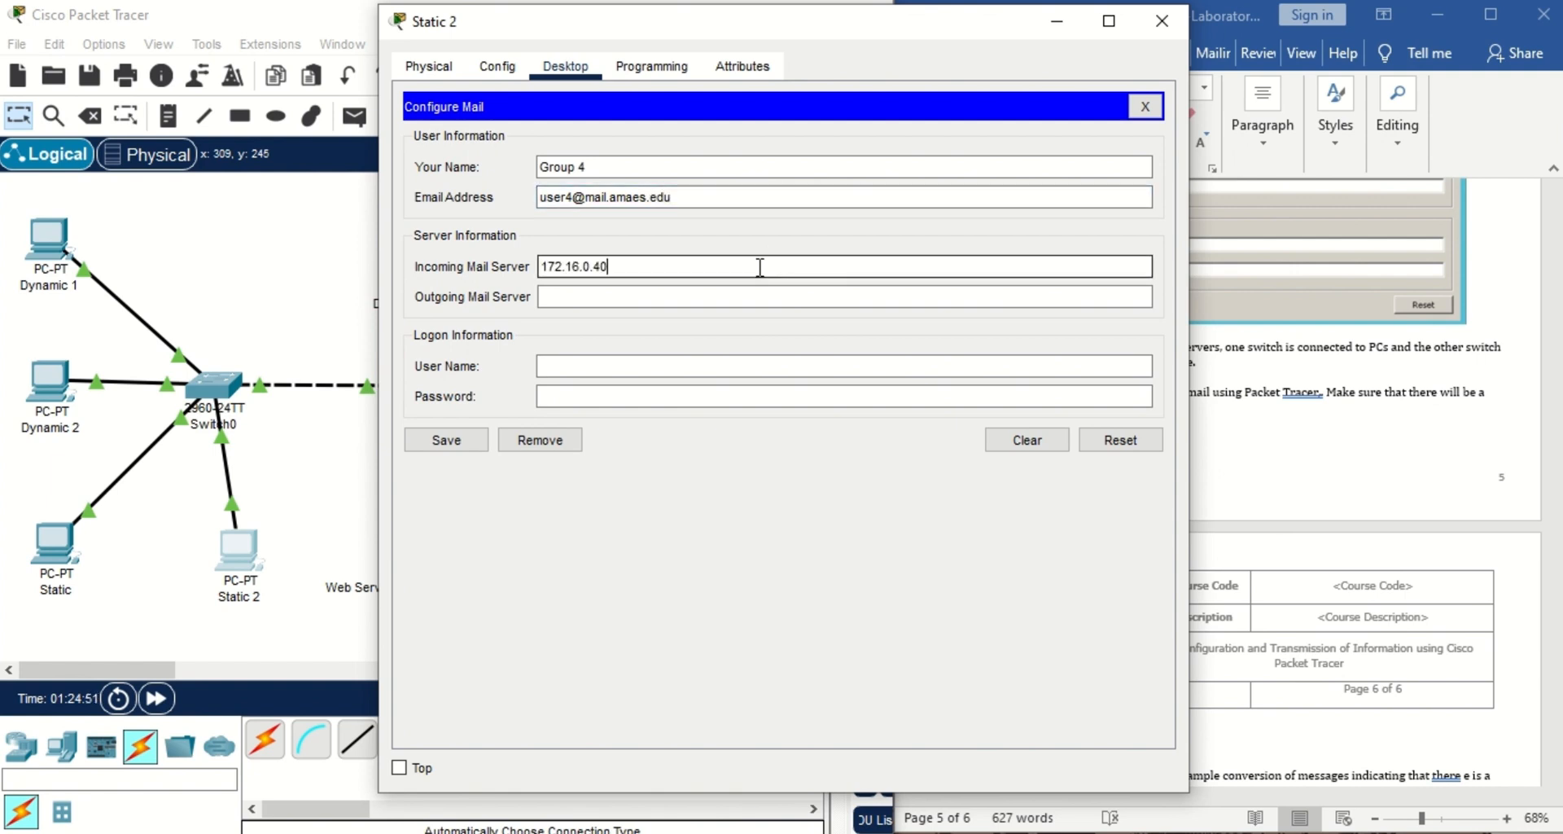
click(745, 297)
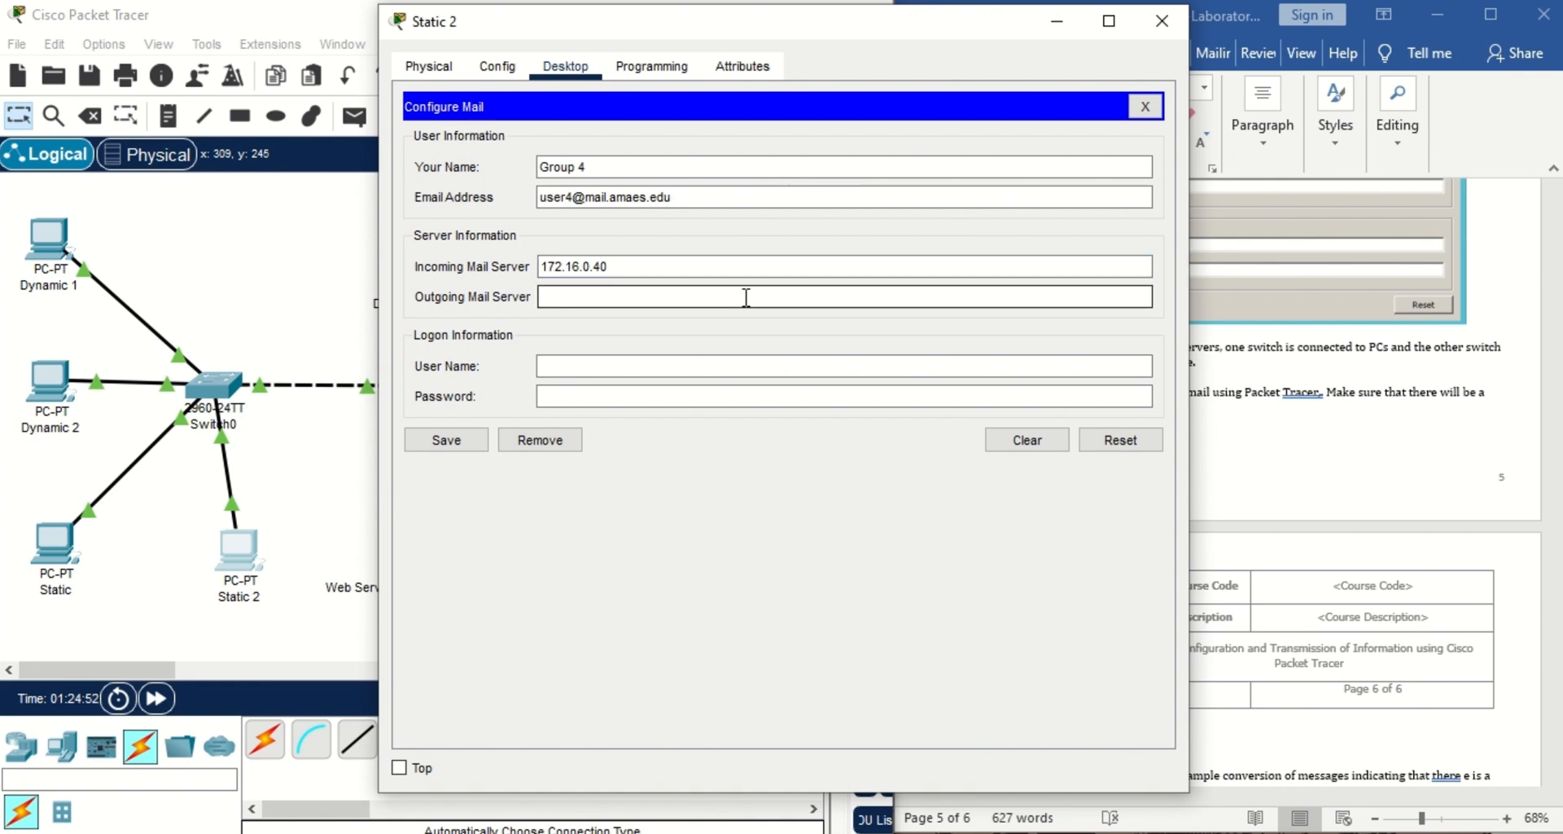
text(172.16.0.40)
Enter login user name user4 and the account password, then save the mail settings.
click(737, 364)
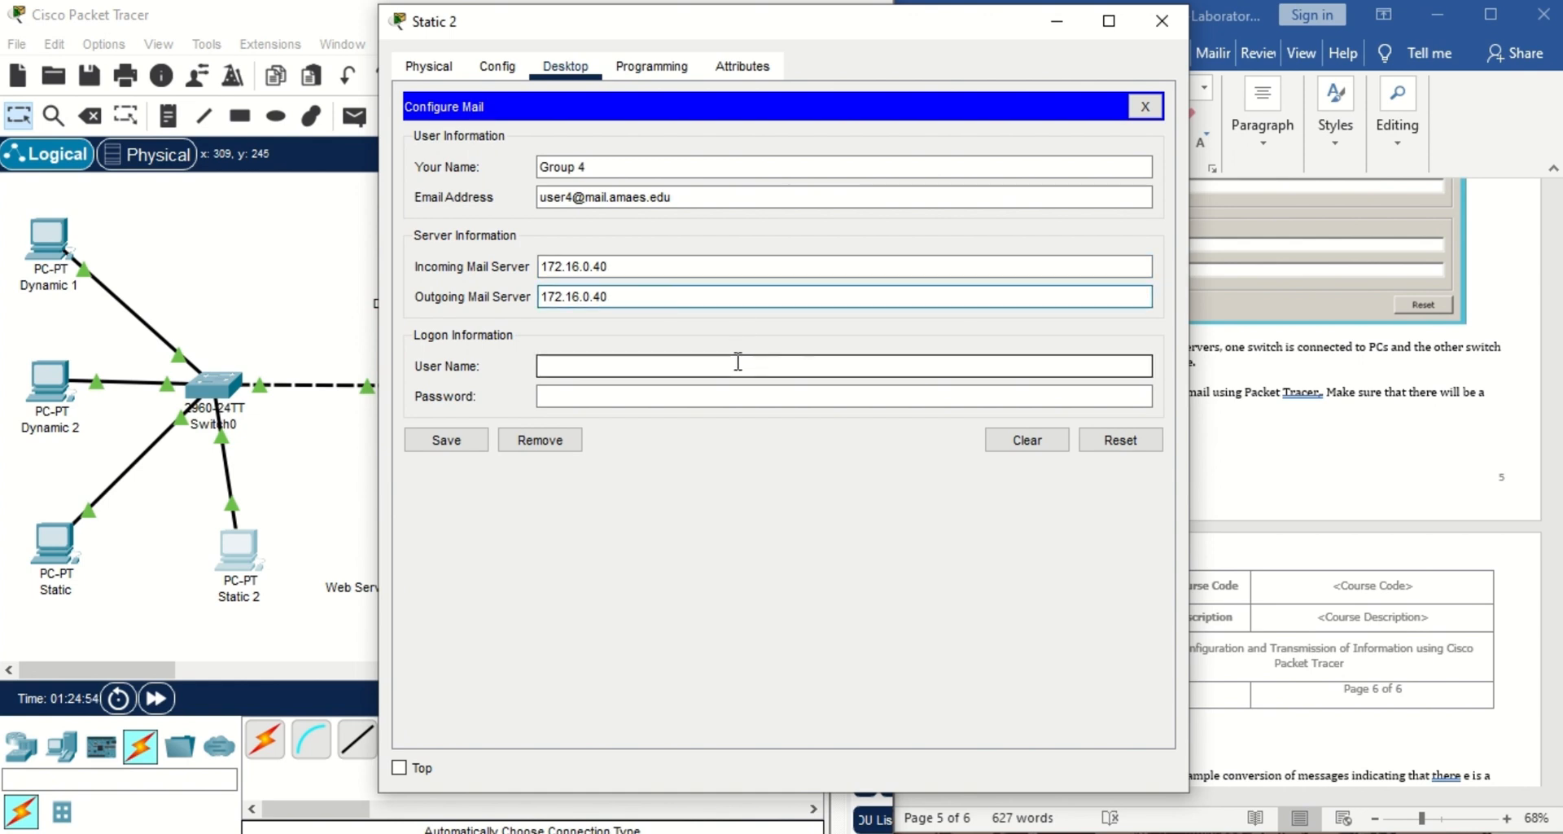
text(user)
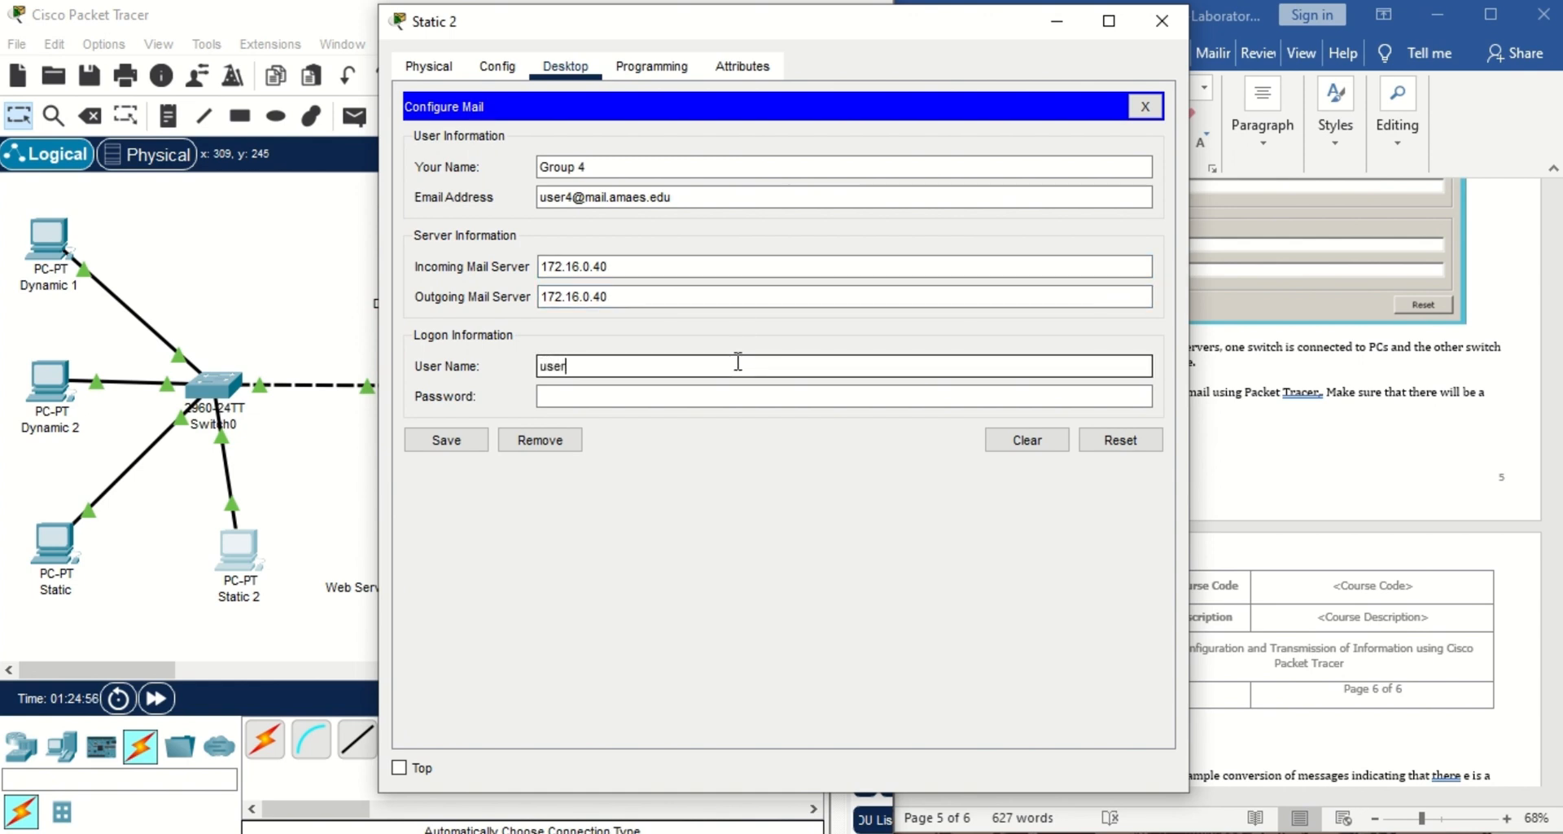
text(4)
click(727, 394)
text(1234567)
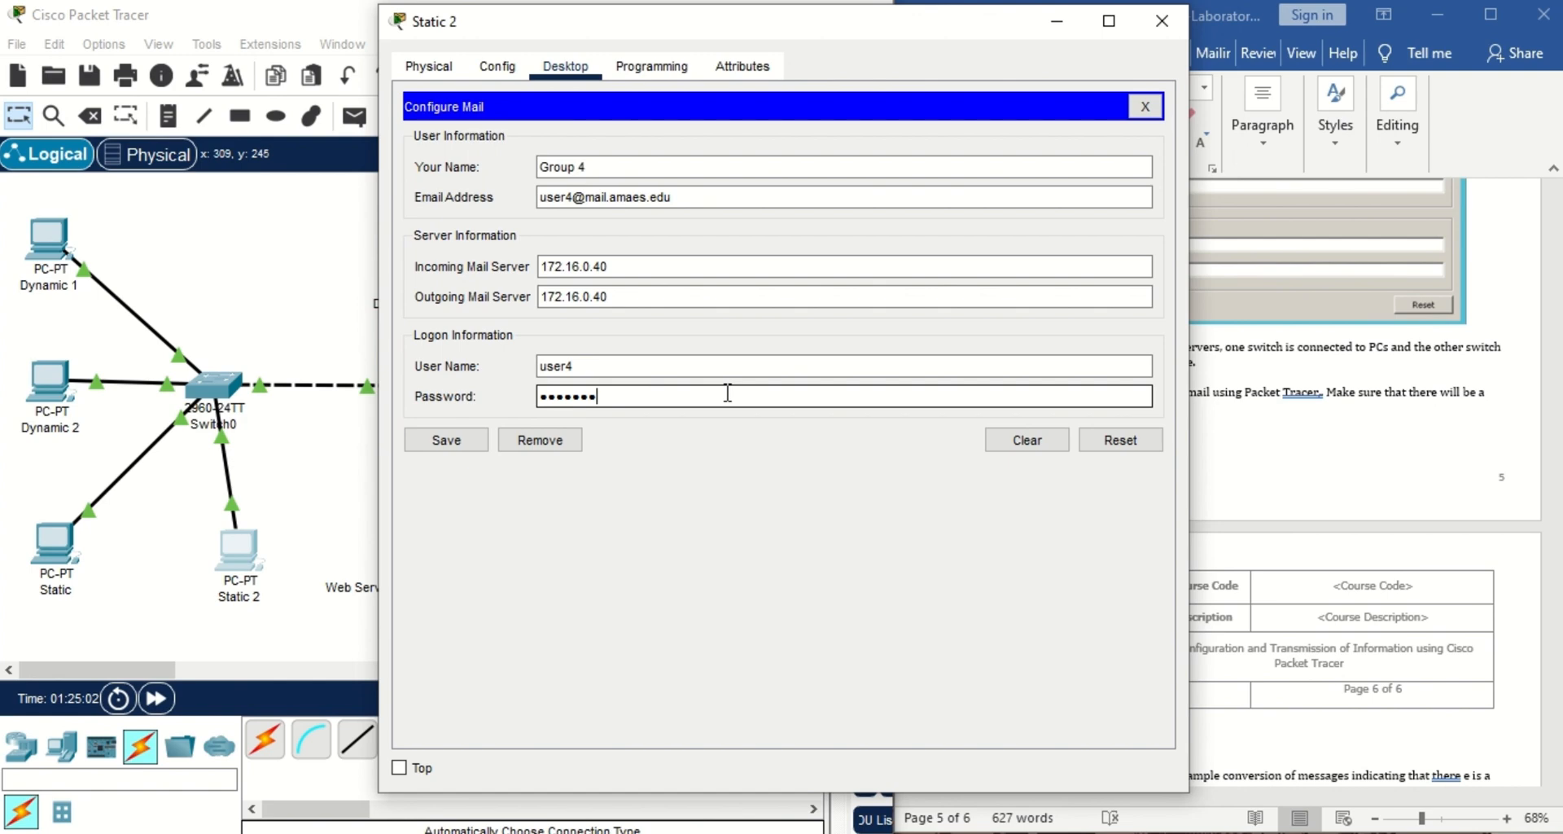
text(89)
click(462, 440)
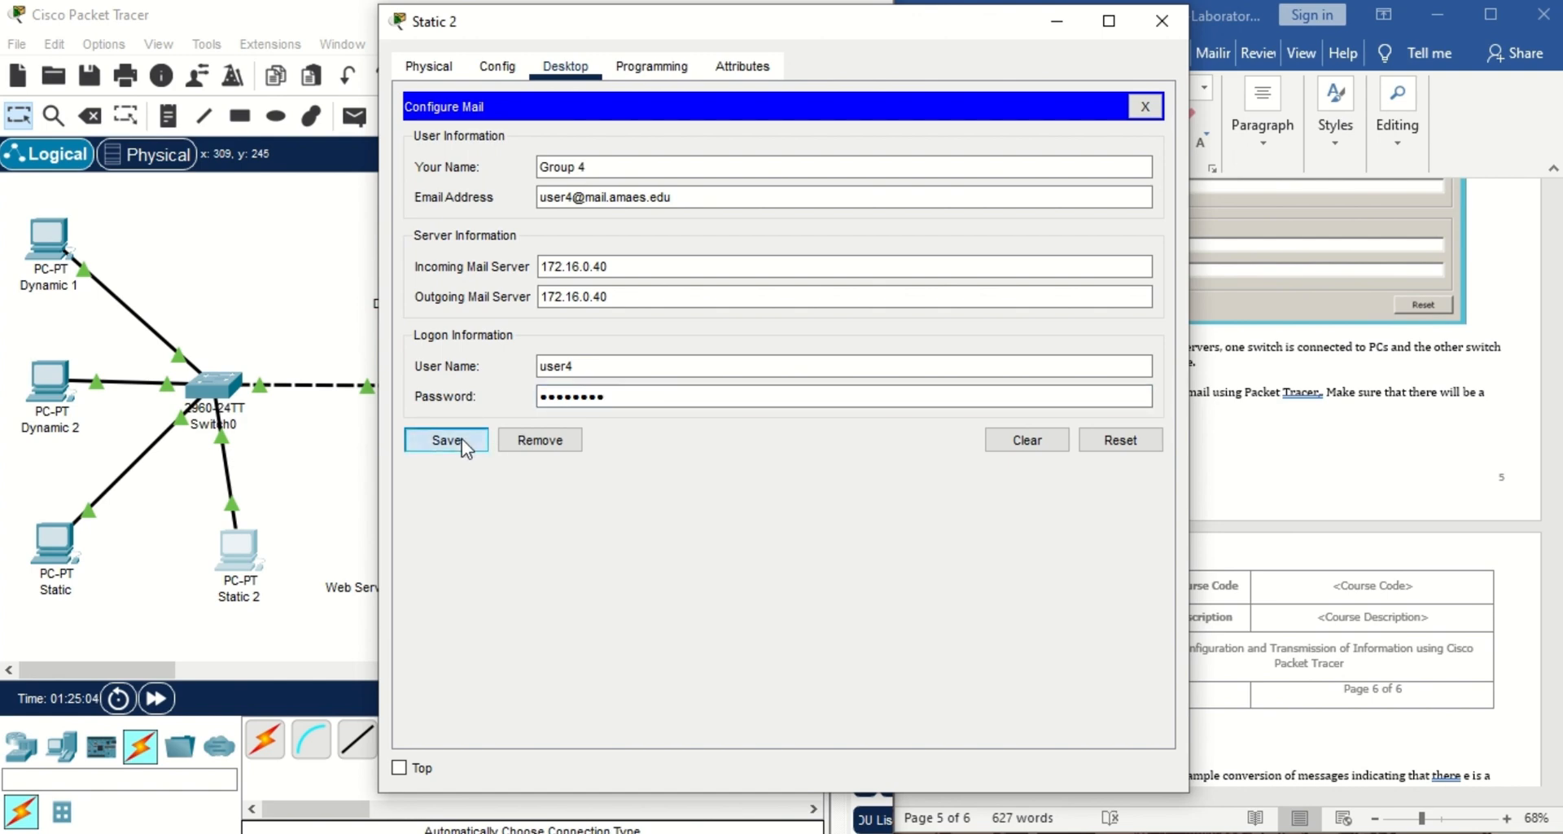
click(1161, 21)
Add mail user user4 with its password in the Email Server's EMAIL service.
click(651, 395)
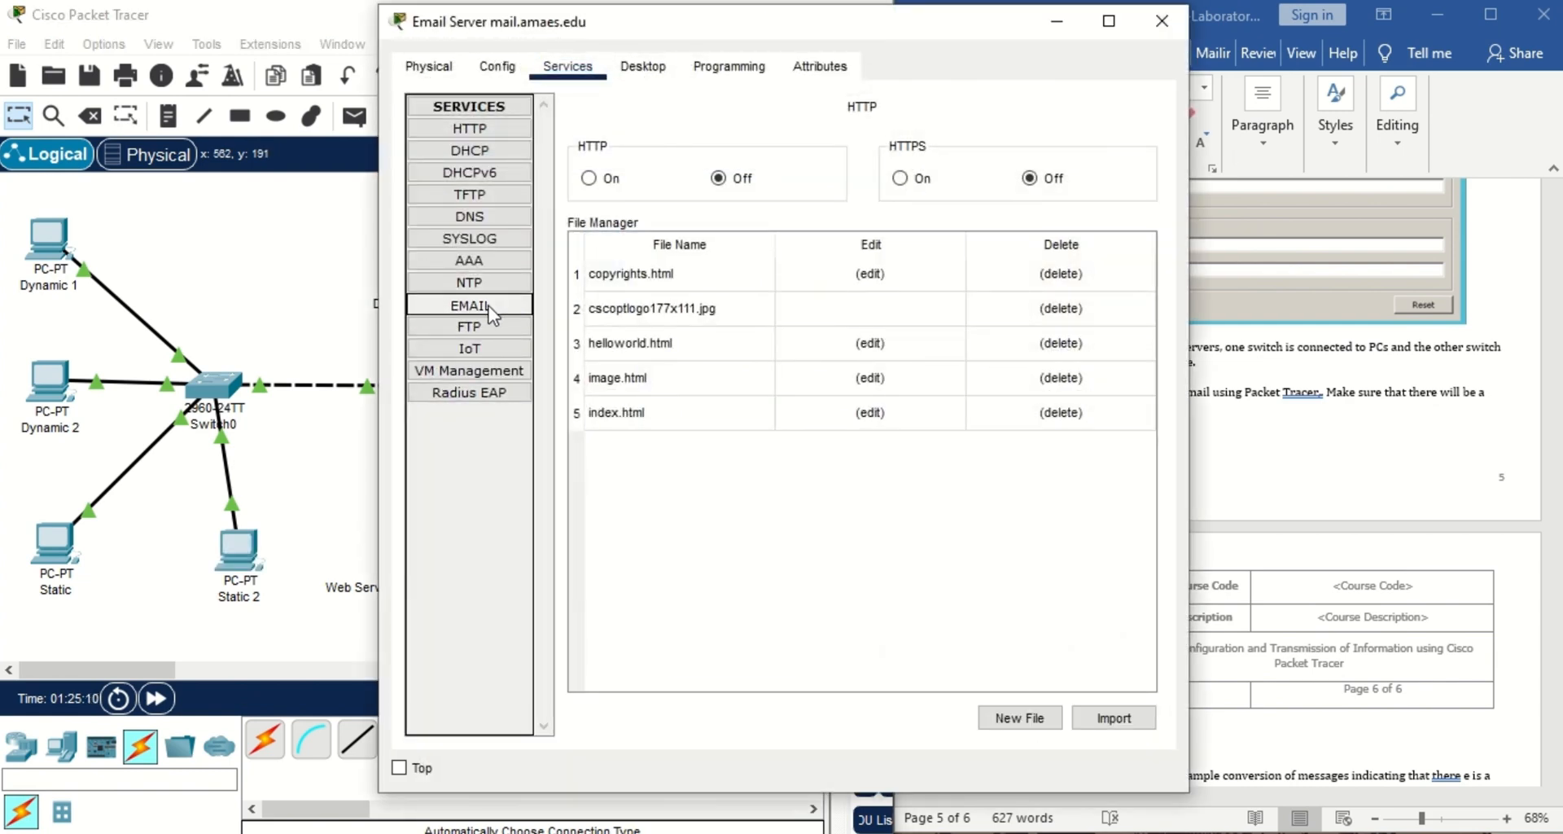
click(489, 308)
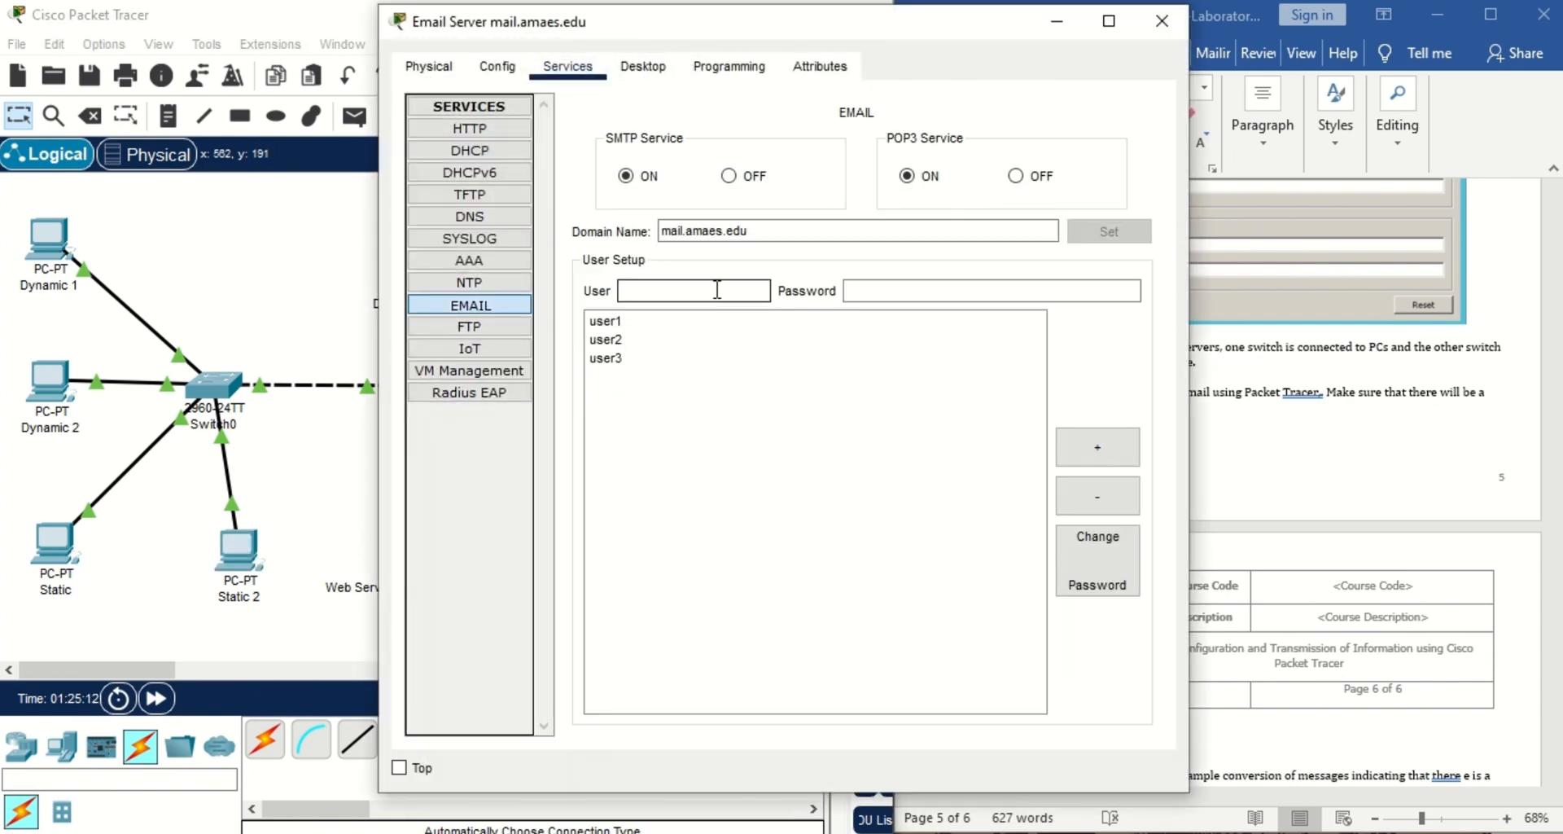
click(717, 289)
text(user4)
click(931, 293)
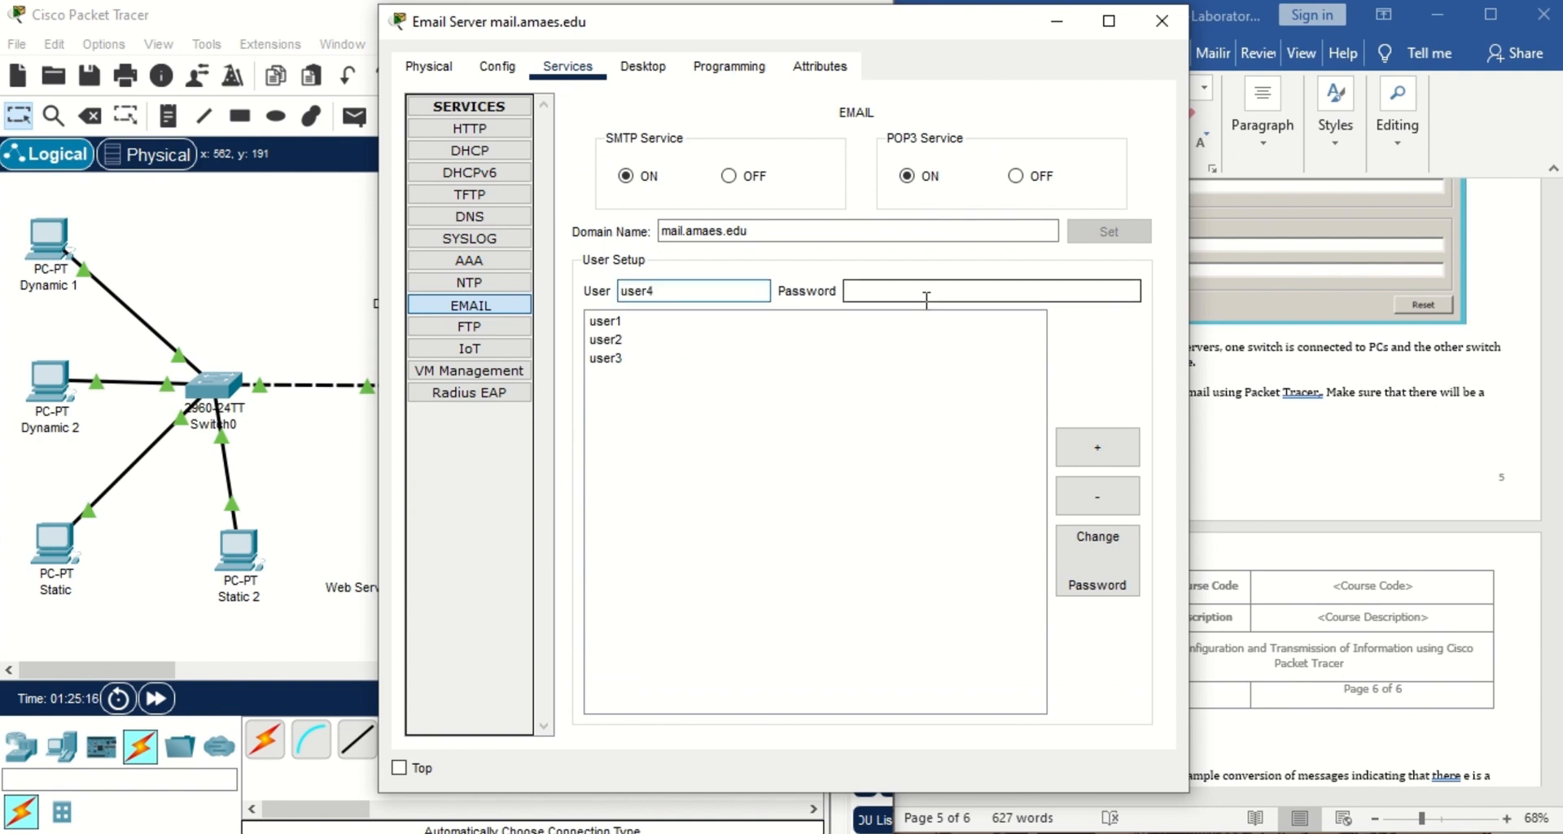
text(datacom)
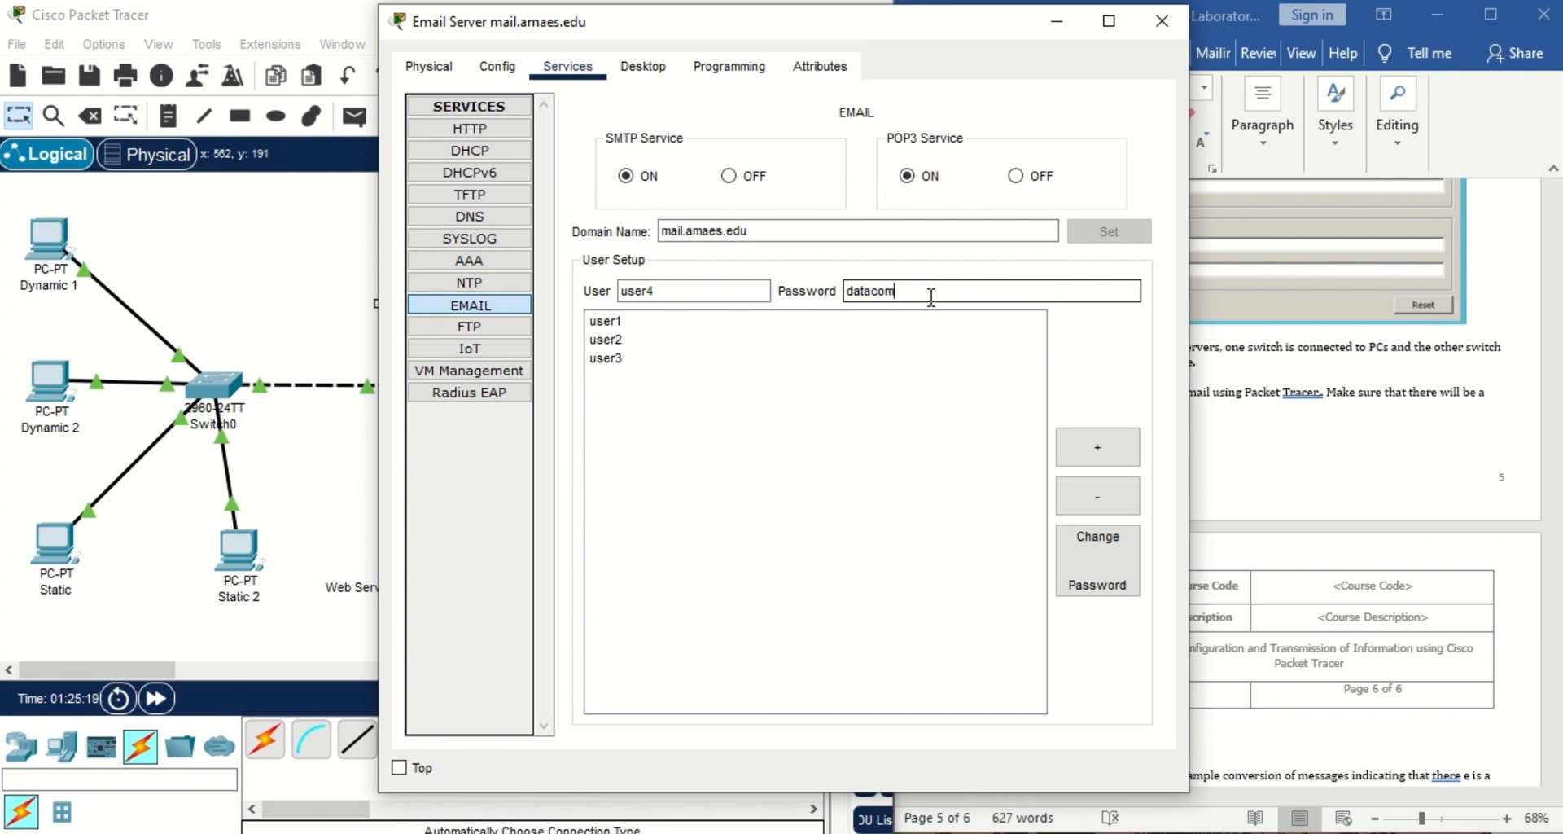
text(4)
click(1123, 453)
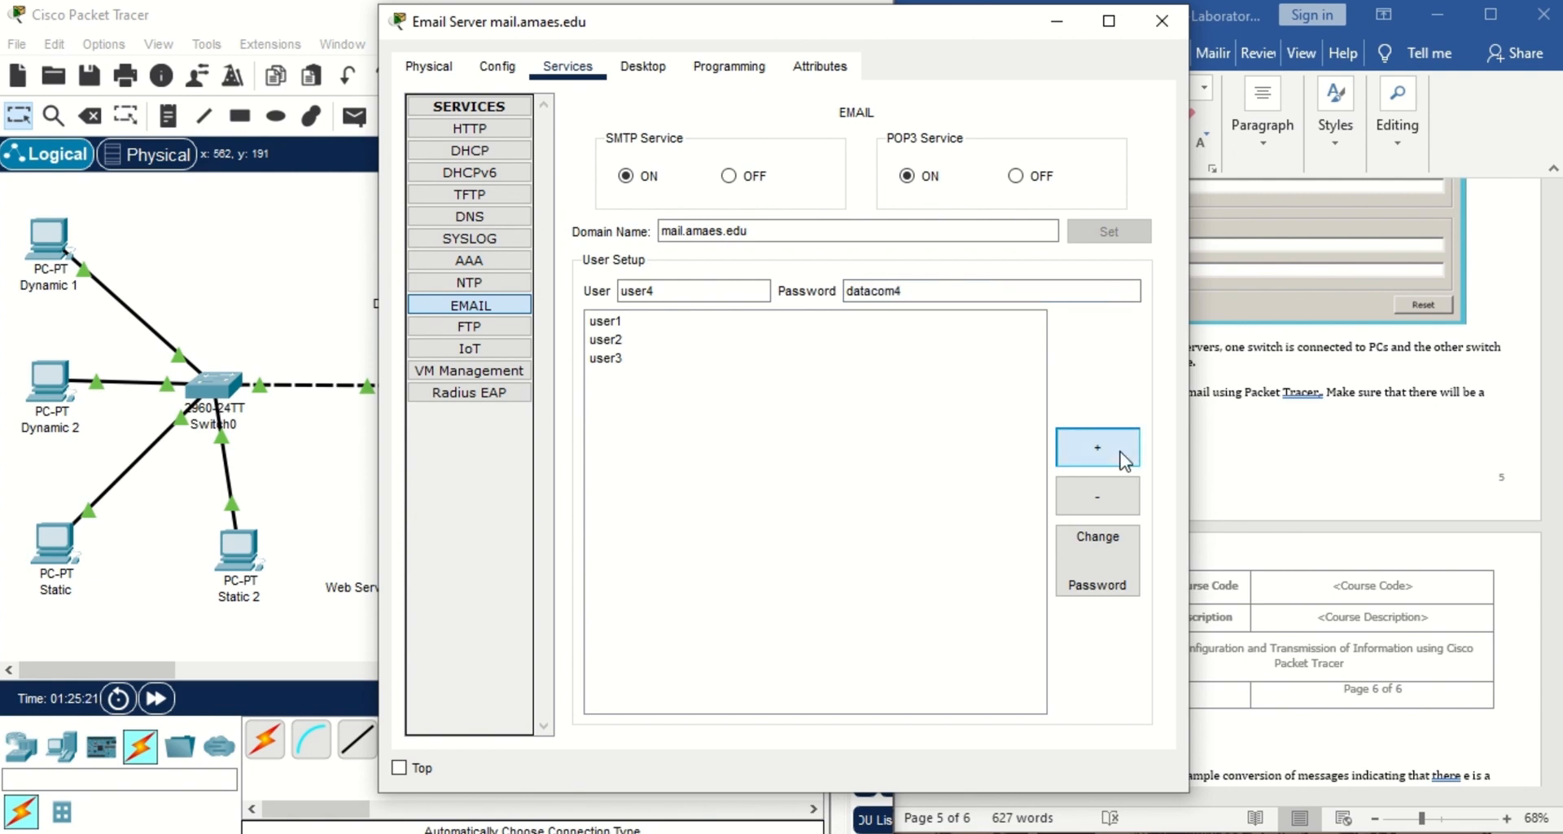
click(1161, 21)
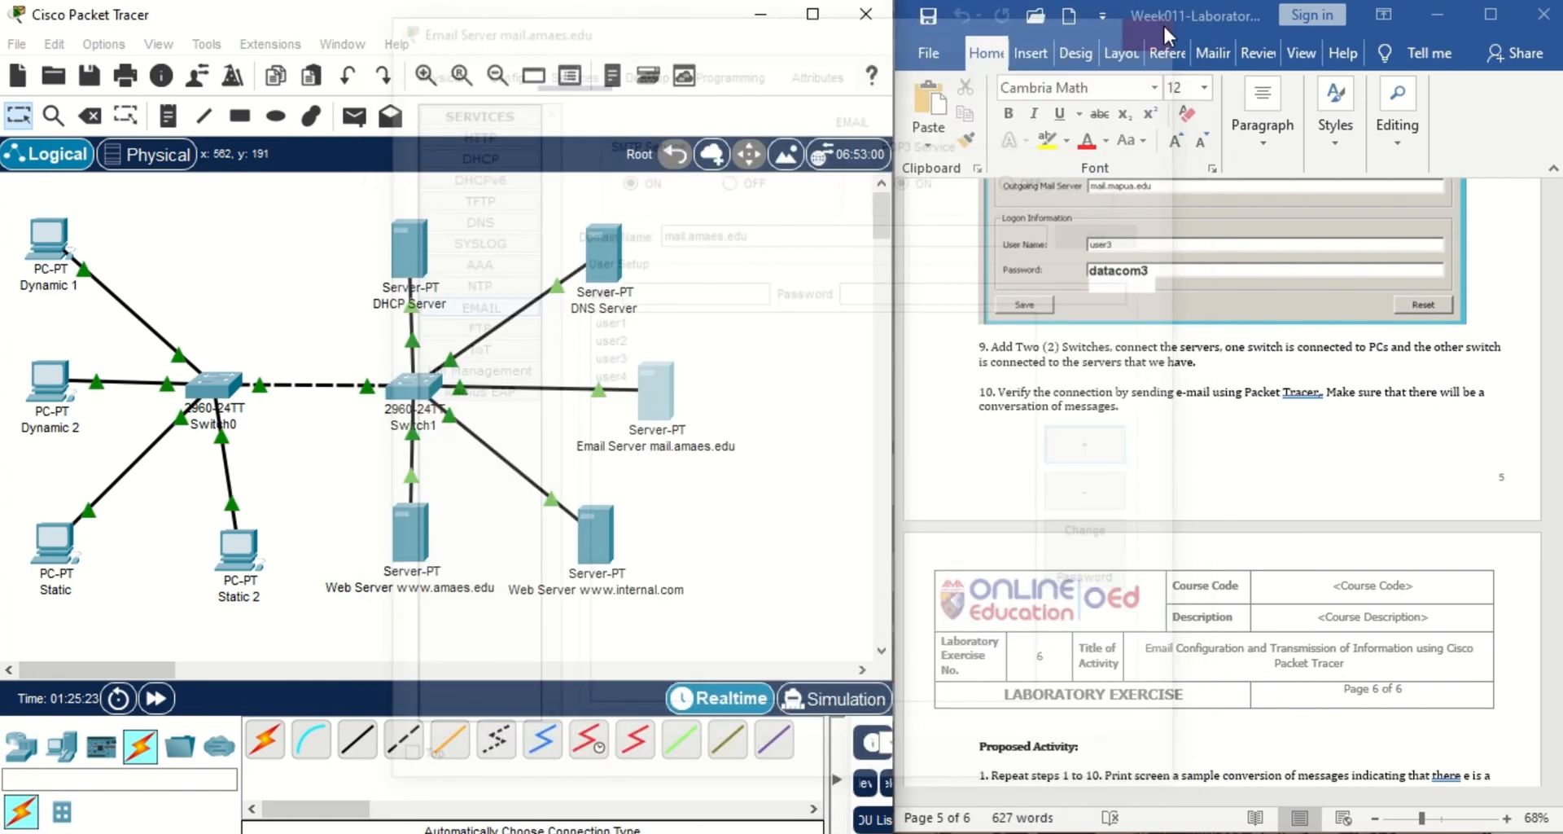
Open the Email client on Static 2 and start a new message.
click(244, 555)
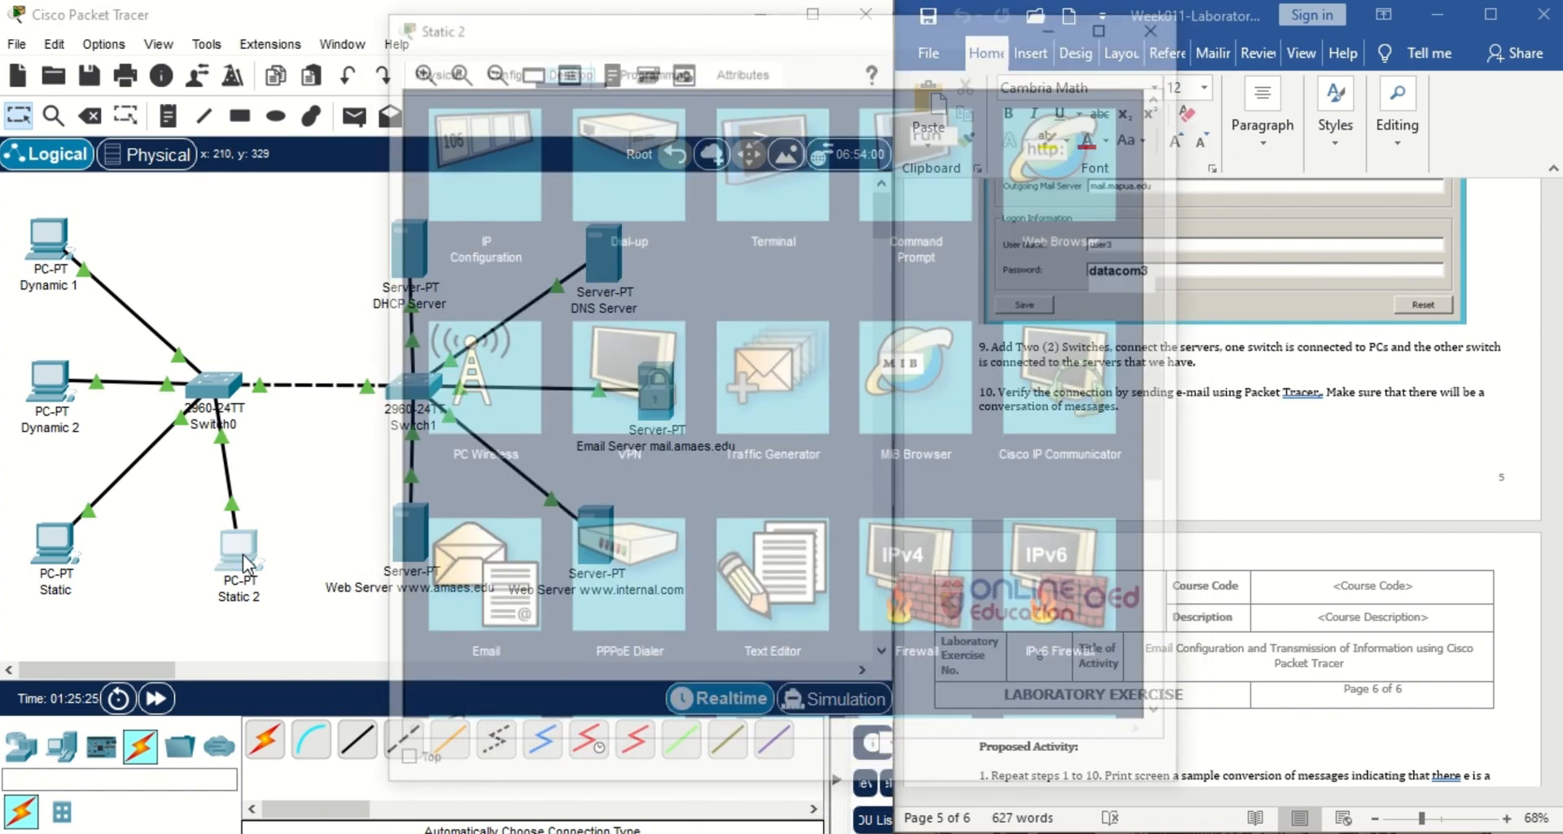
click(459, 593)
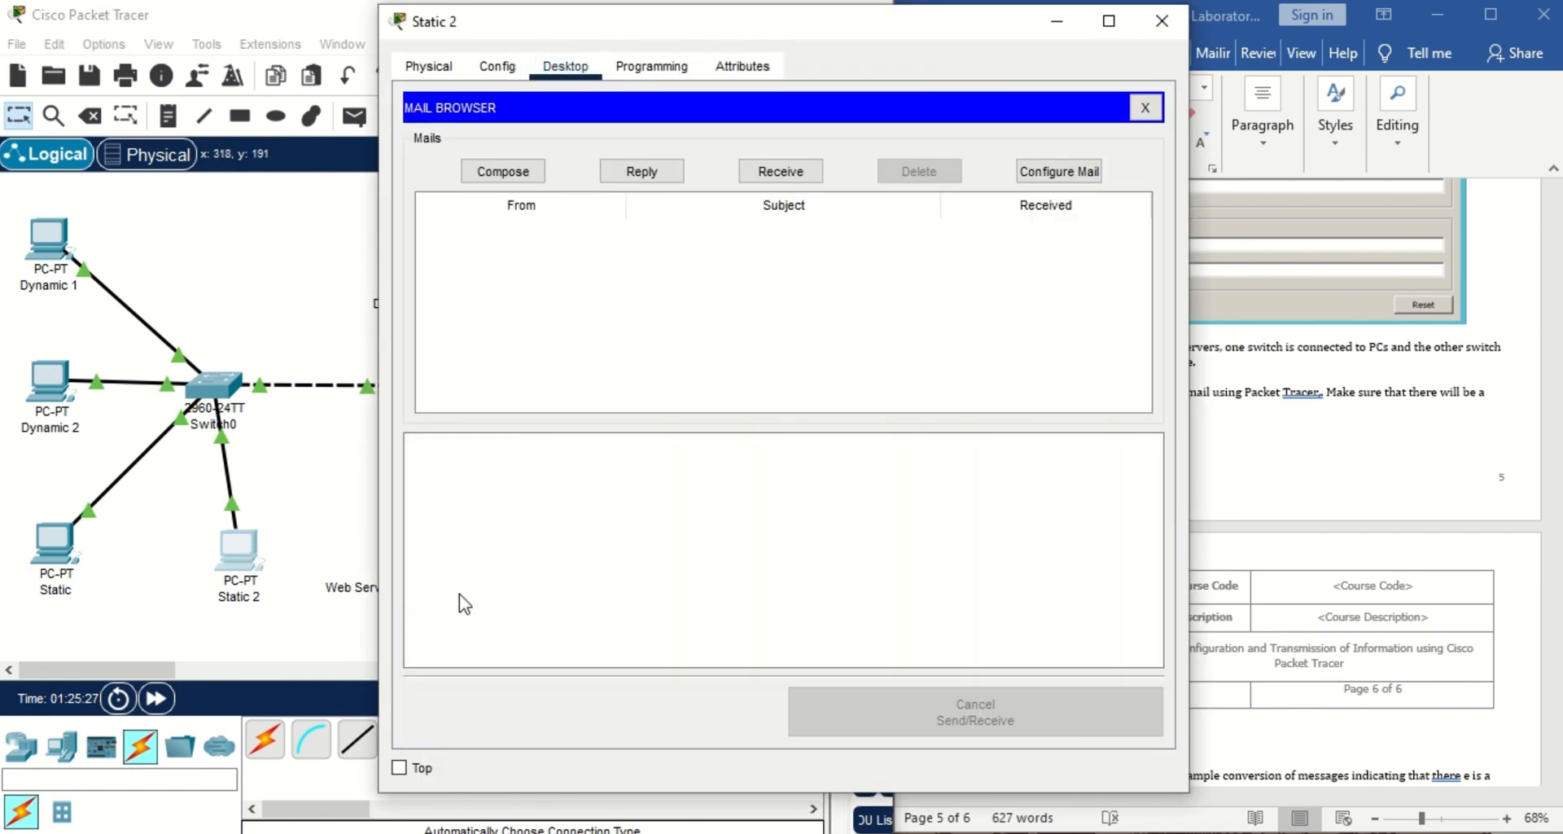
click(533, 179)
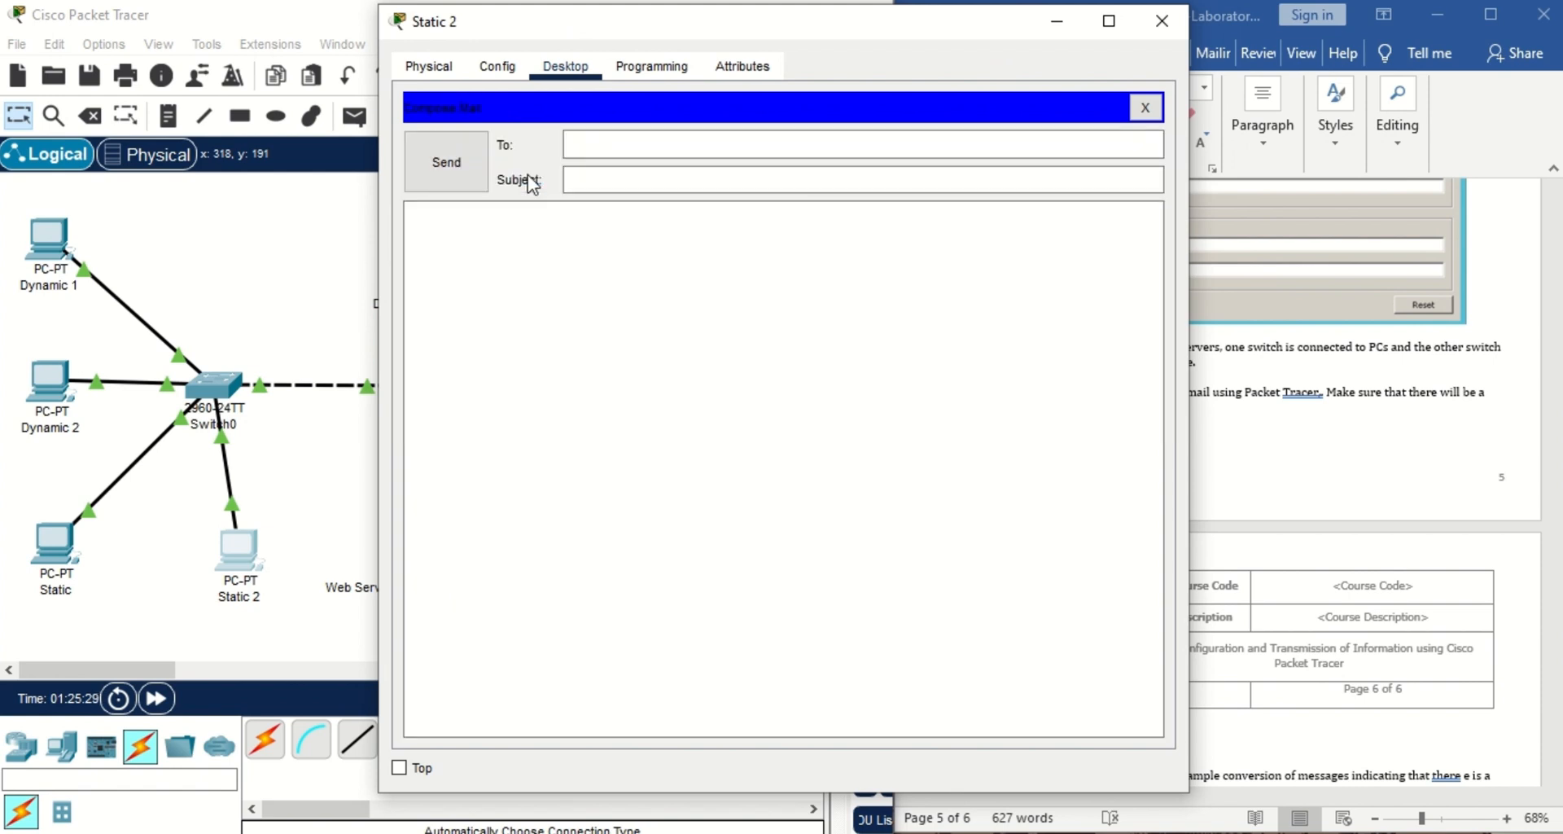
Send user2's address an email titled TEST saying 'Hi Group 2! Looking forward to work with you'.
click(615, 143)
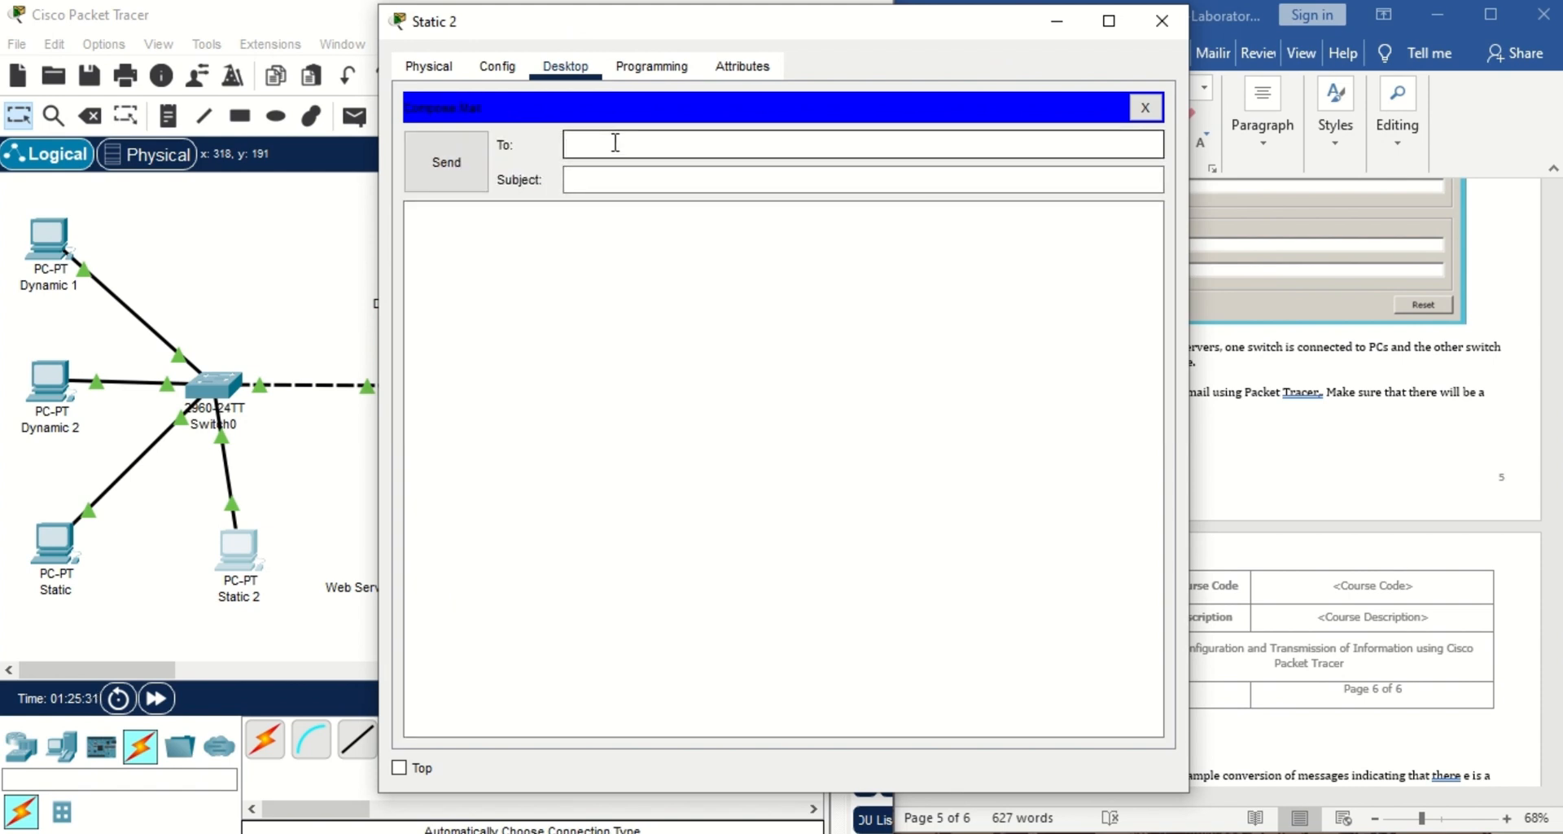
click(632, 187)
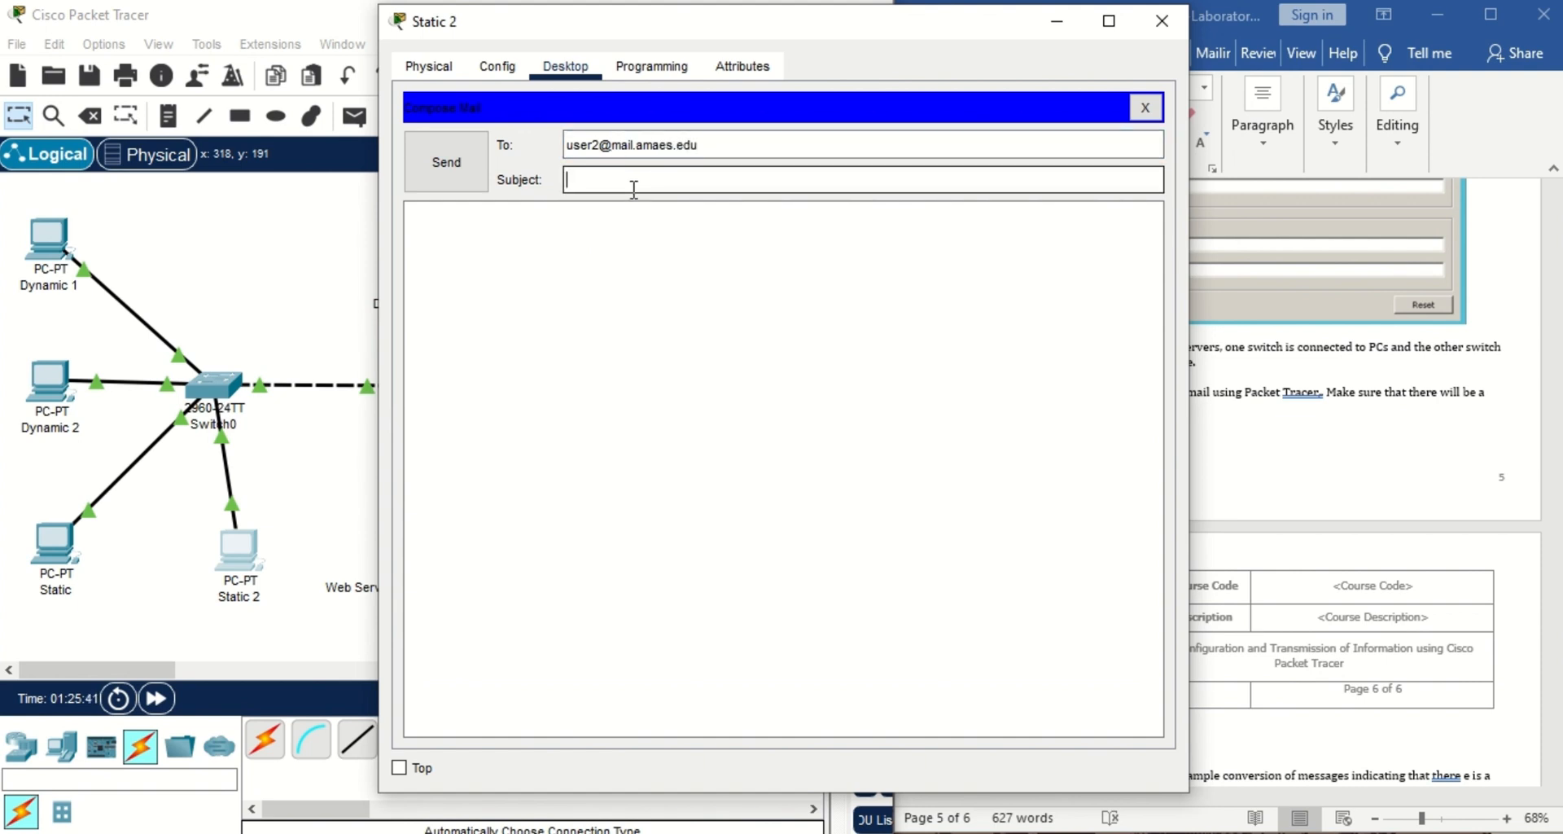
text(TEST)
click(537, 247)
text(Hi)
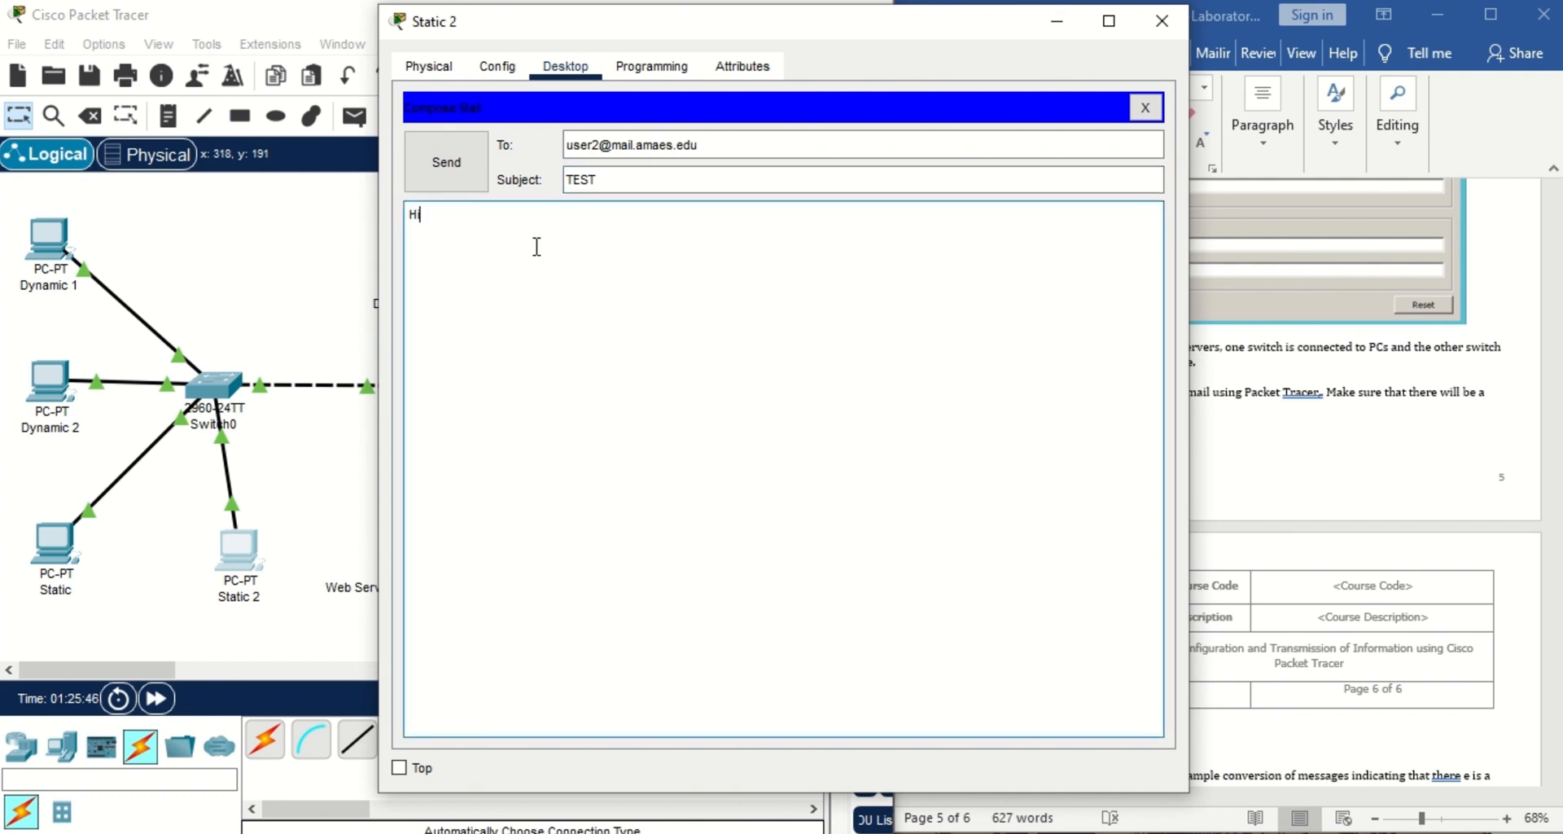
text( Group @)
key(BackSpace)
text(2)
text(! Looking f)
text(or)
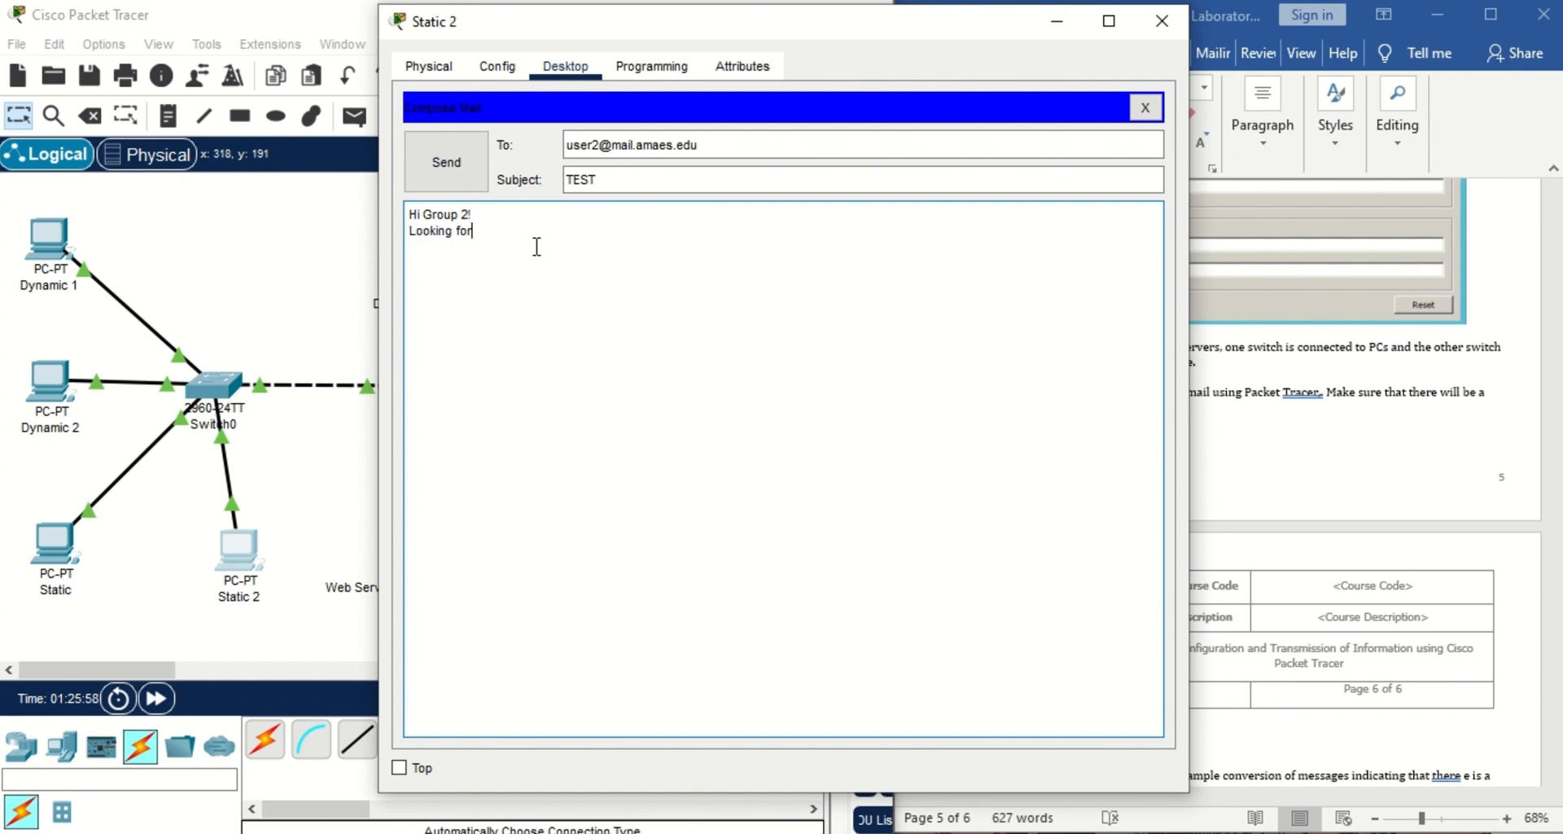
text(ward to work with you!)
click(474, 181)
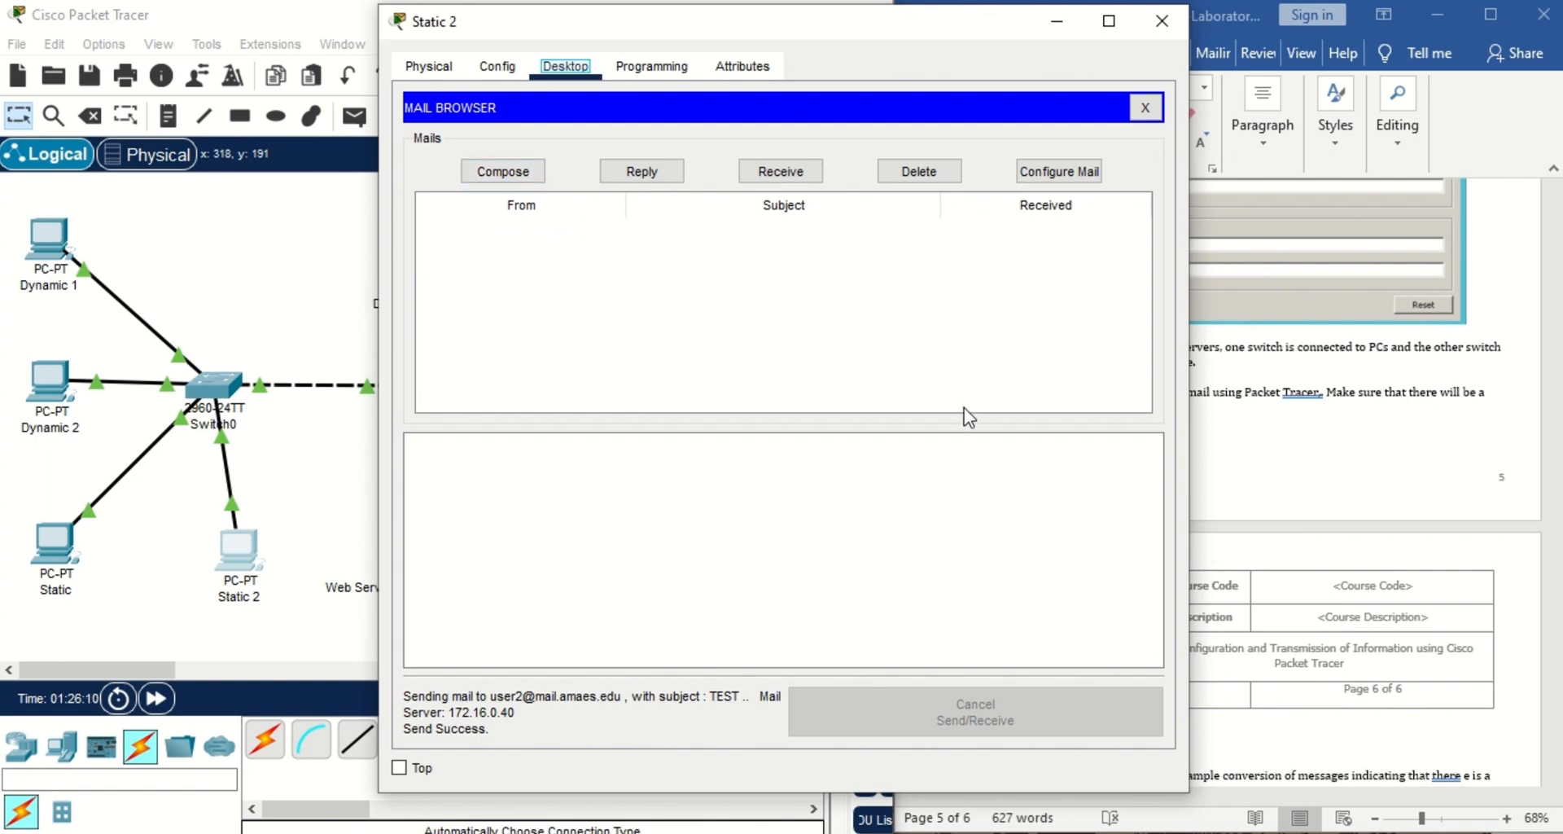
On Dynamic 2's Email client, receive new mail and open the TEST message from user4.
click(1161, 21)
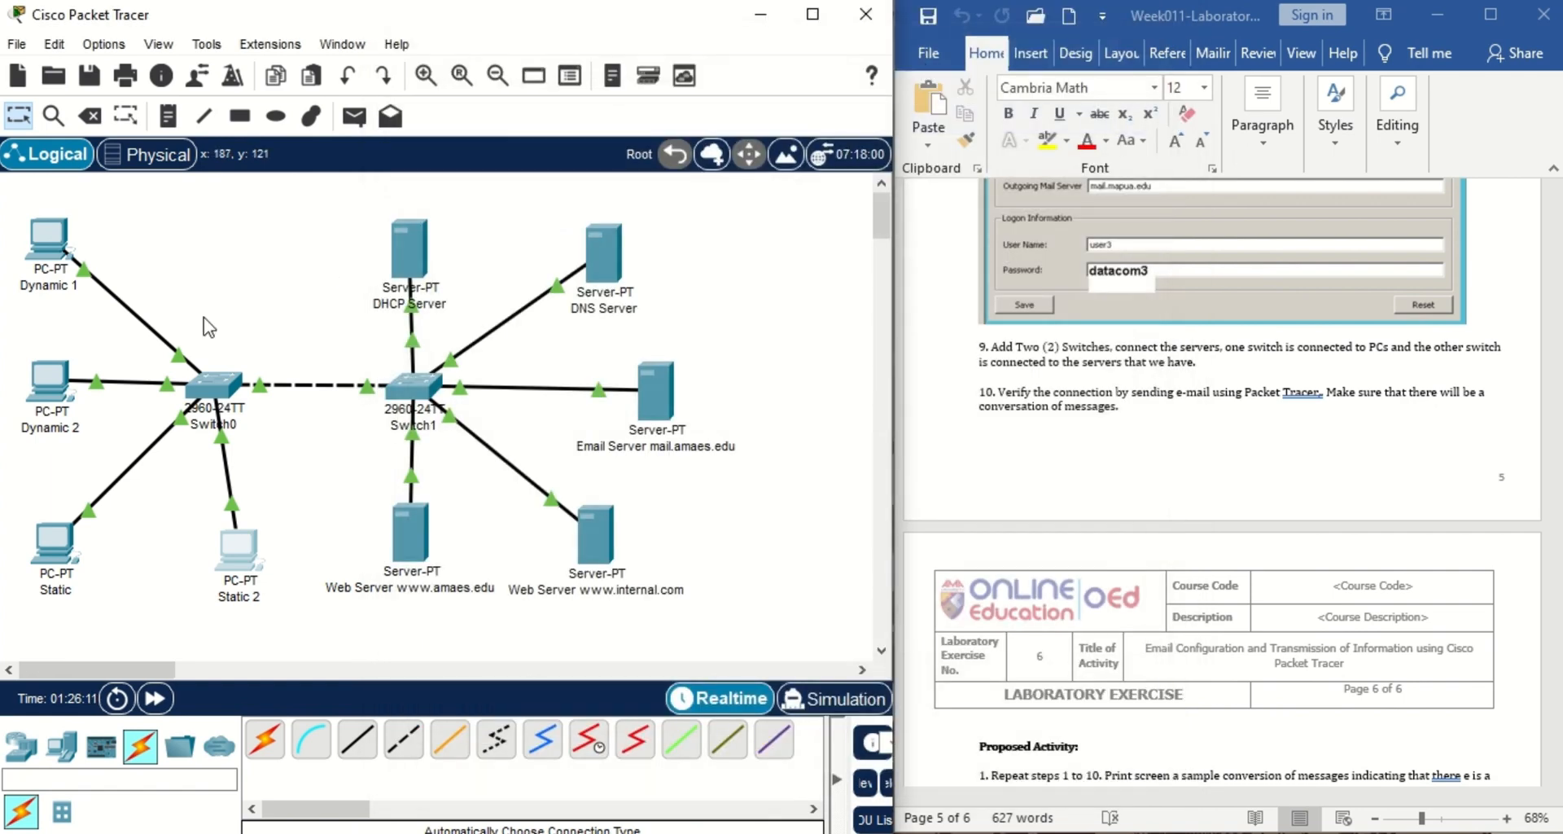
click(50, 411)
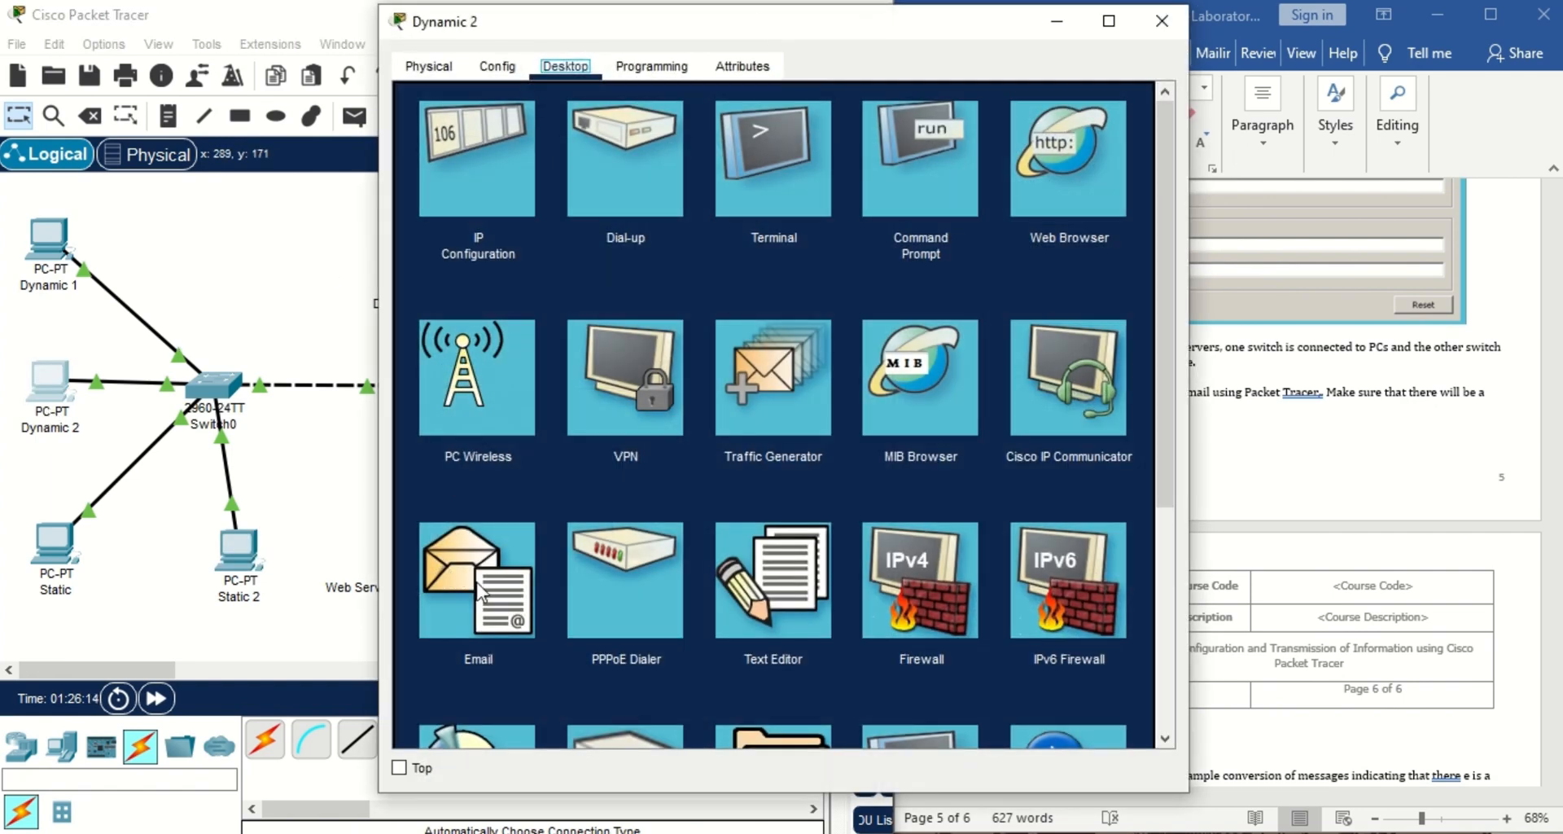
click(480, 587)
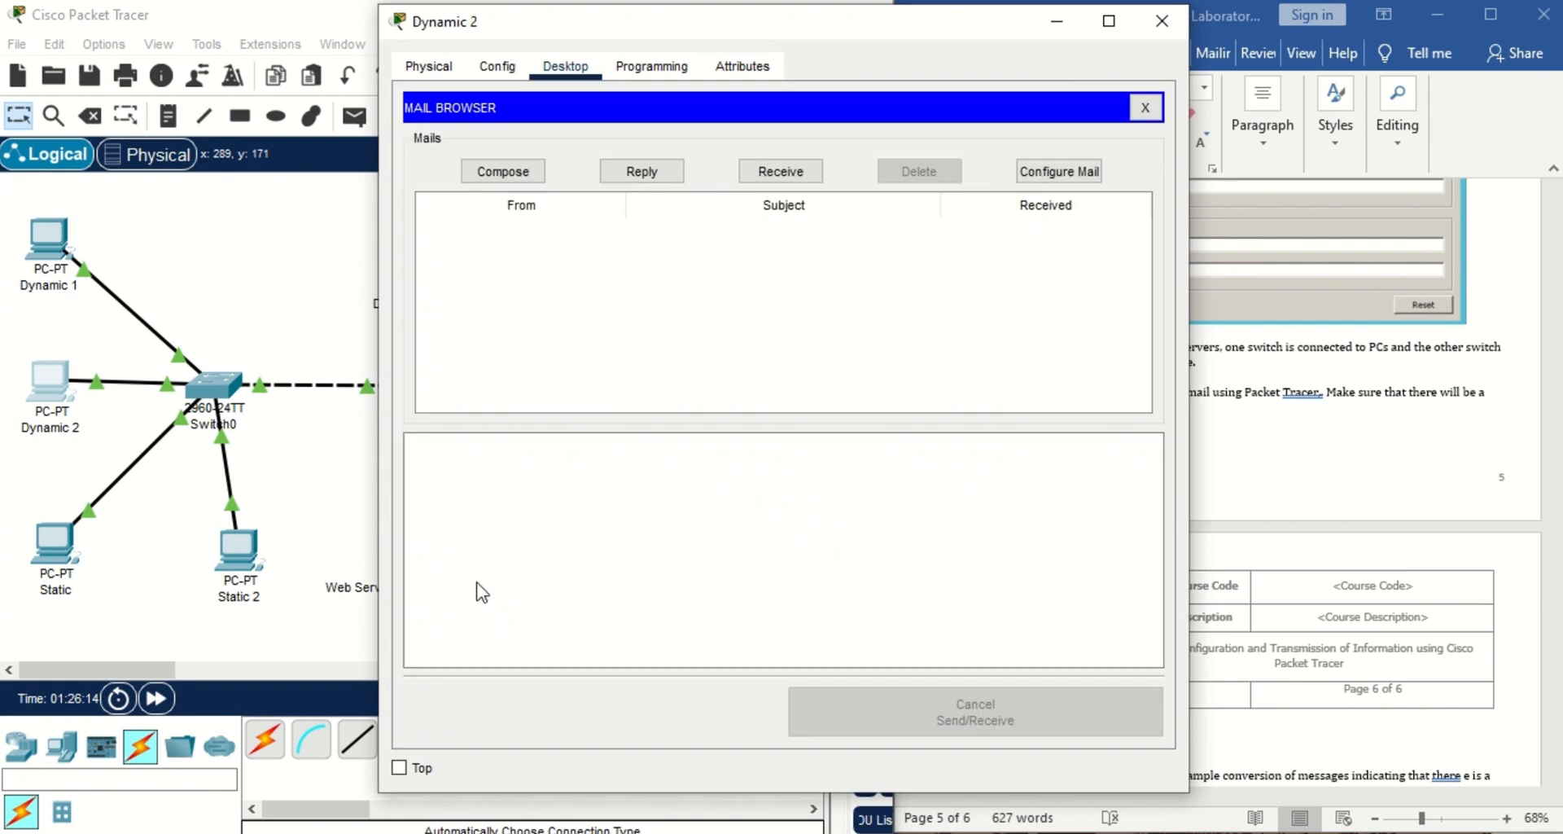
click(805, 175)
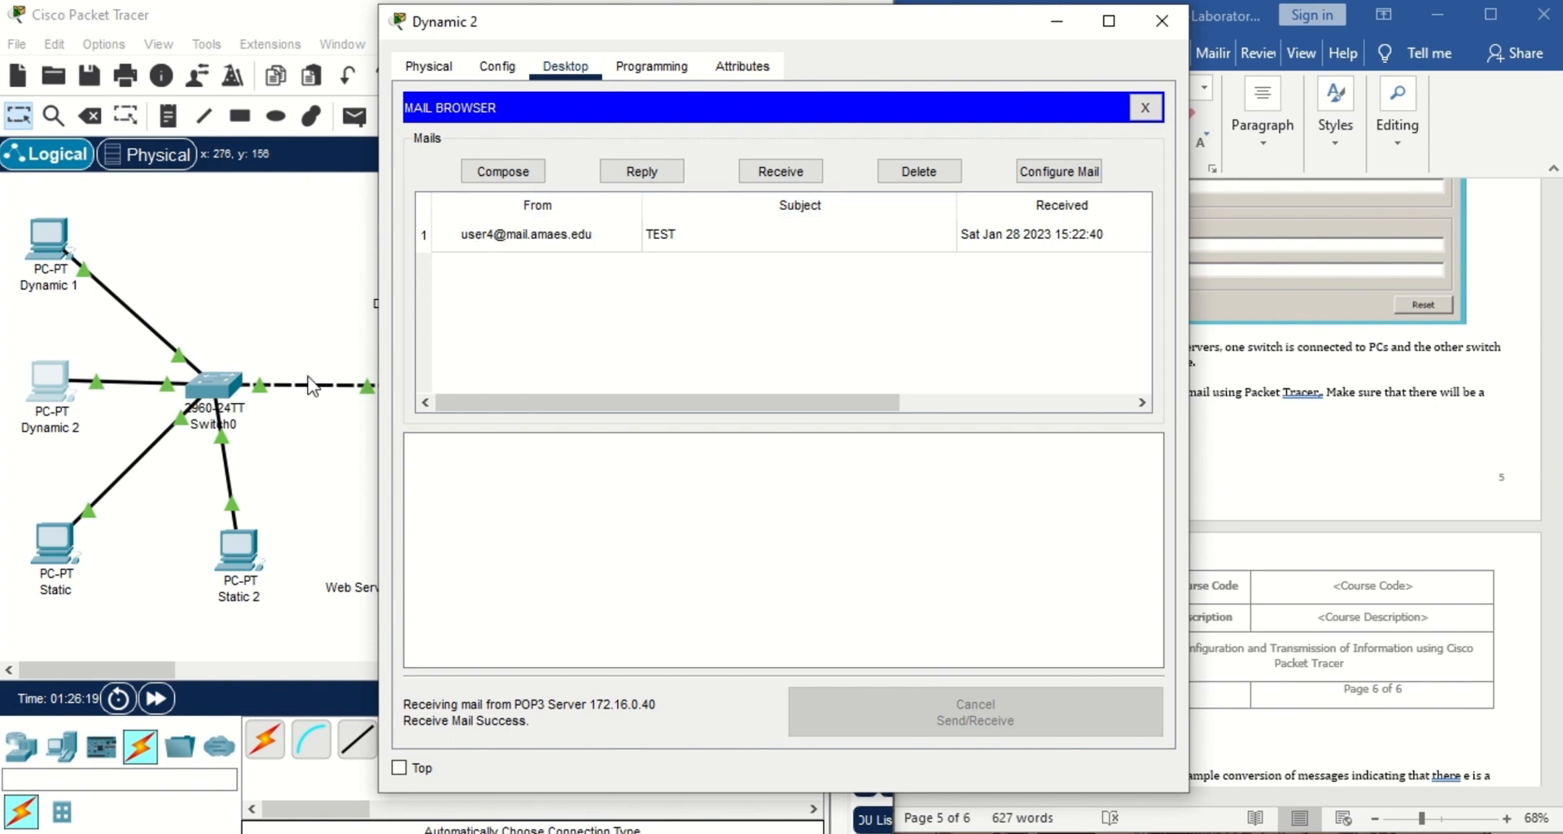
click(757, 238)
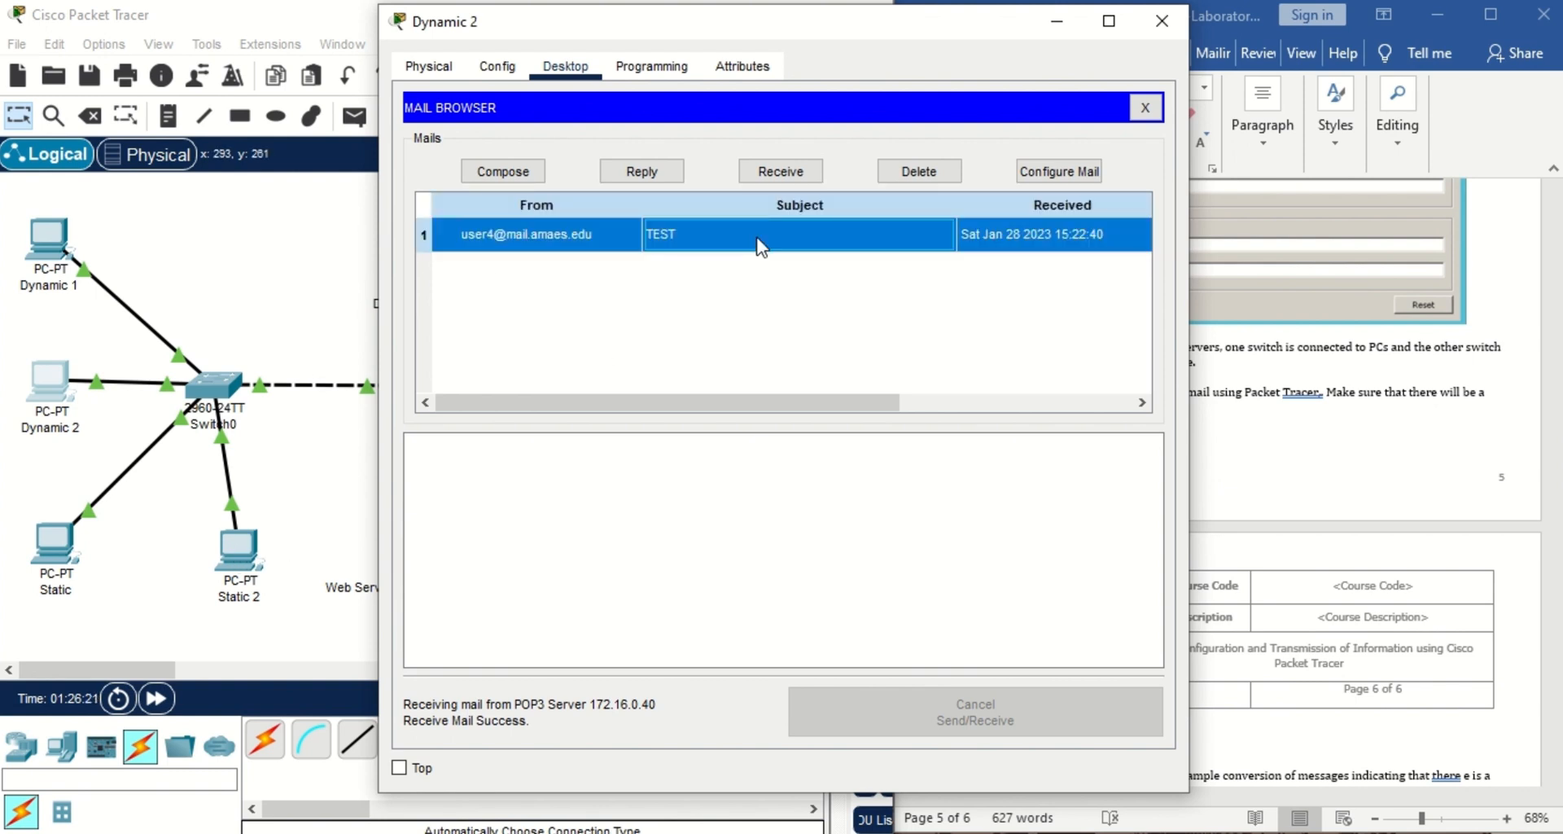
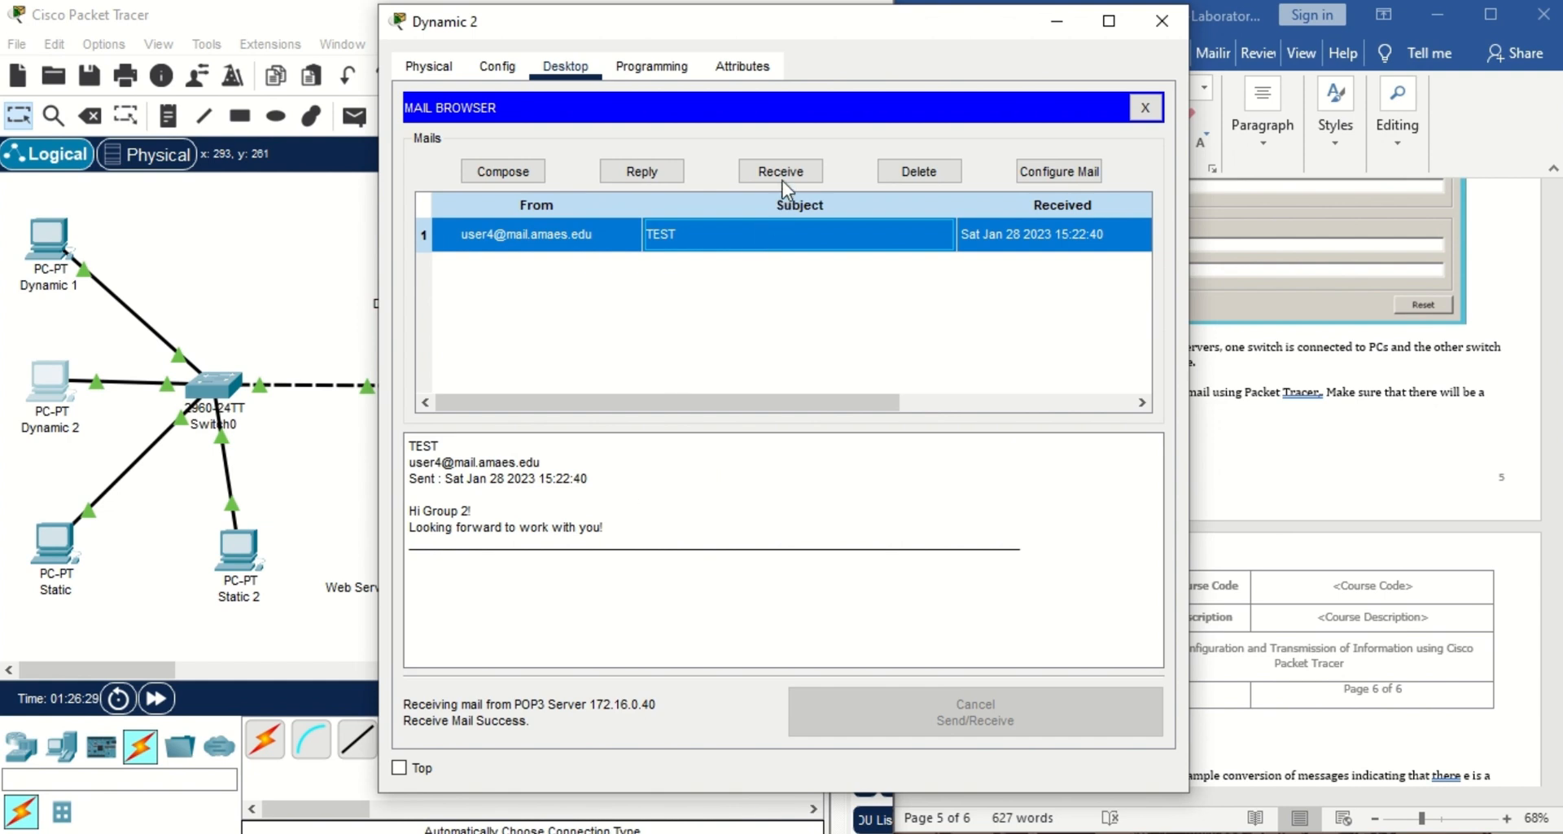
Reply to user4's TEST message from Dynamic 2's Mail Browser.
click(660, 172)
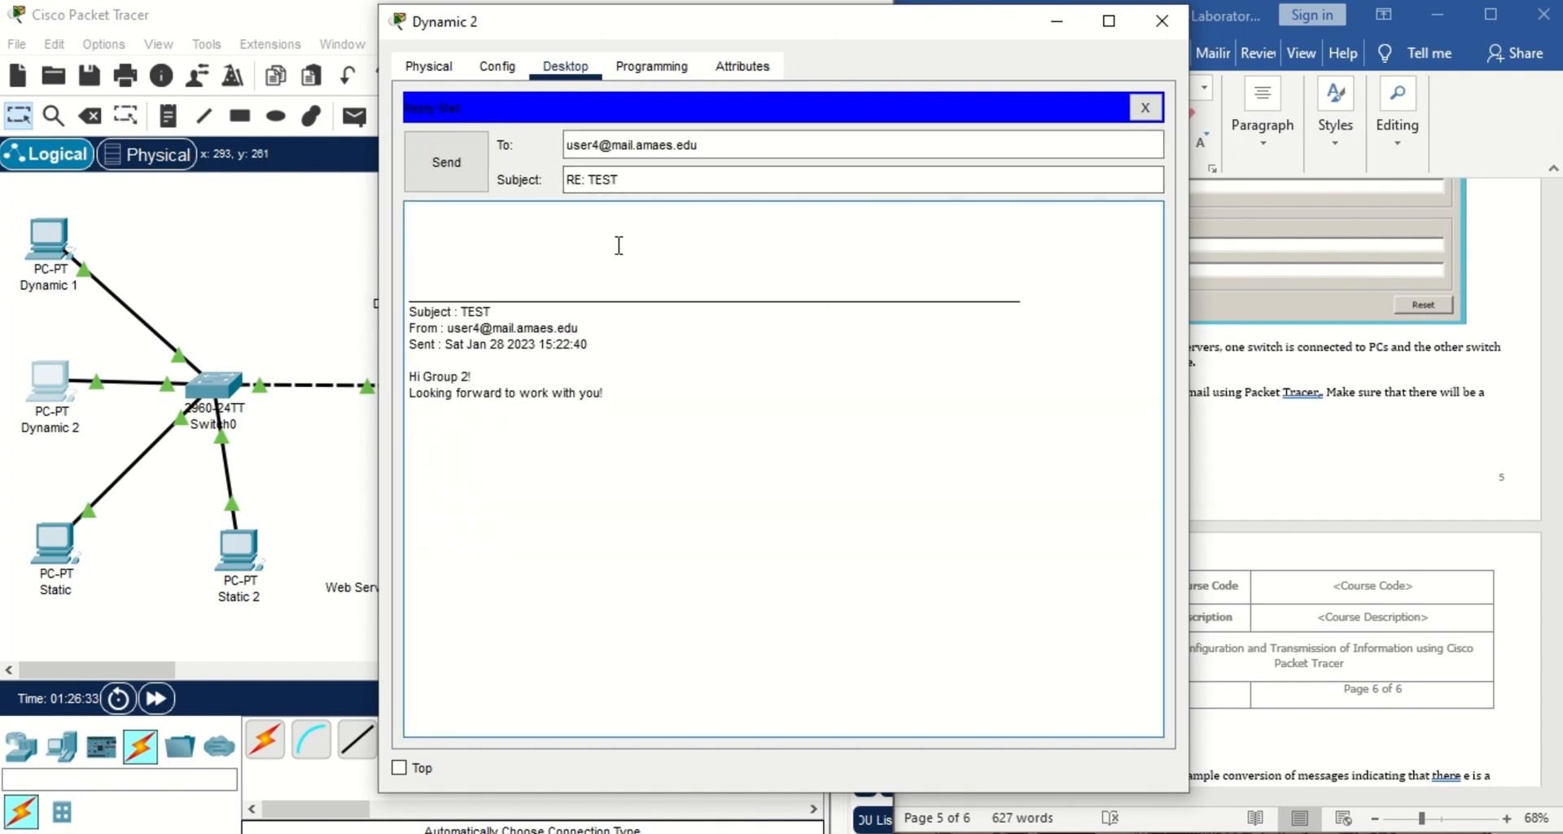
Send the reply 'Hi There!' / 'Welcome to the Group!' and close Dynamic 2's window.
text(Hi There!)
key(Return)
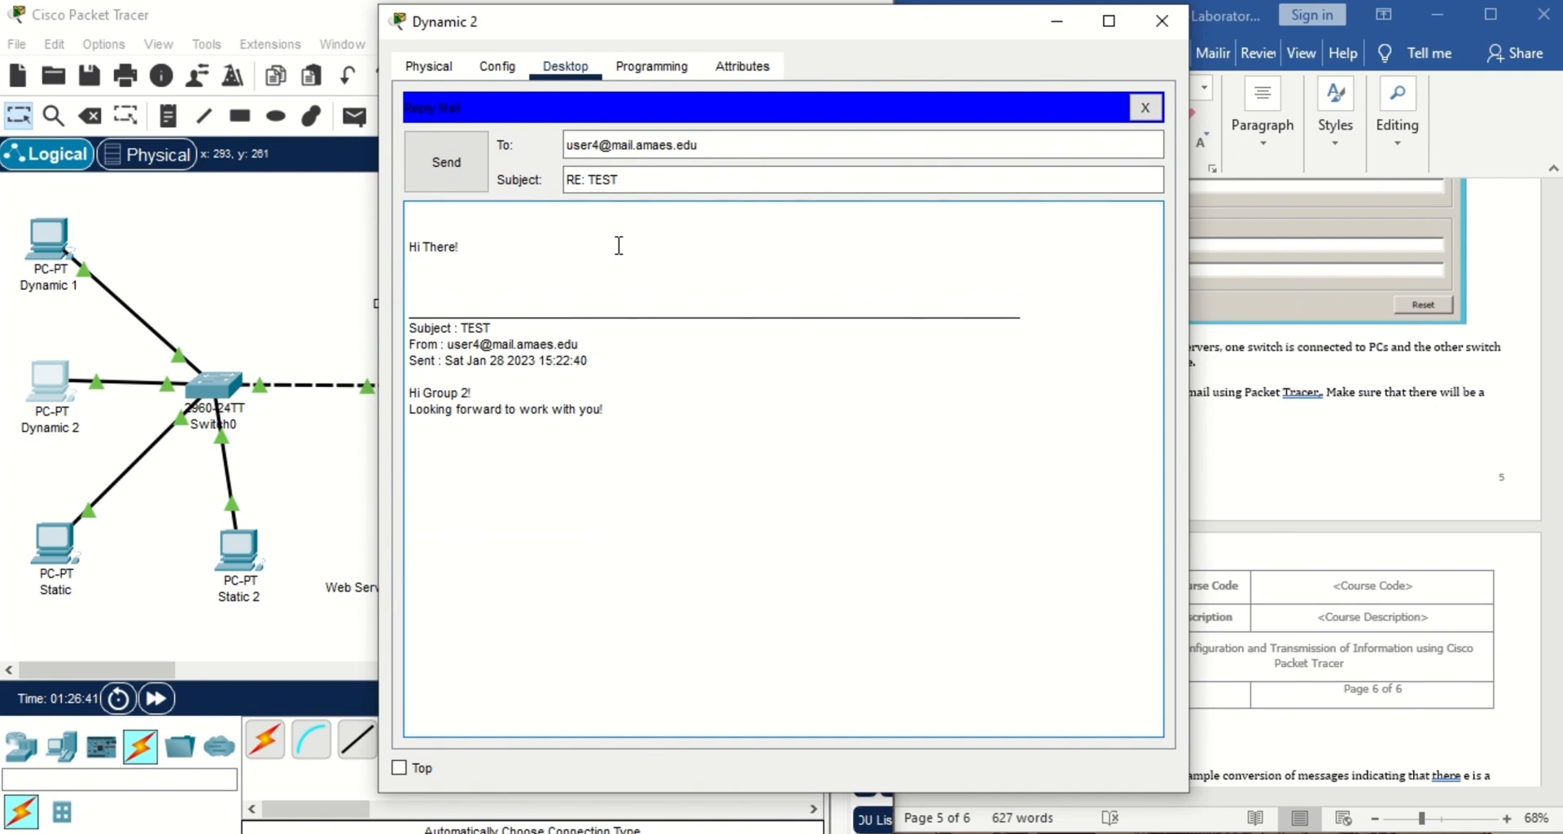
text(Welcome to the Group!)
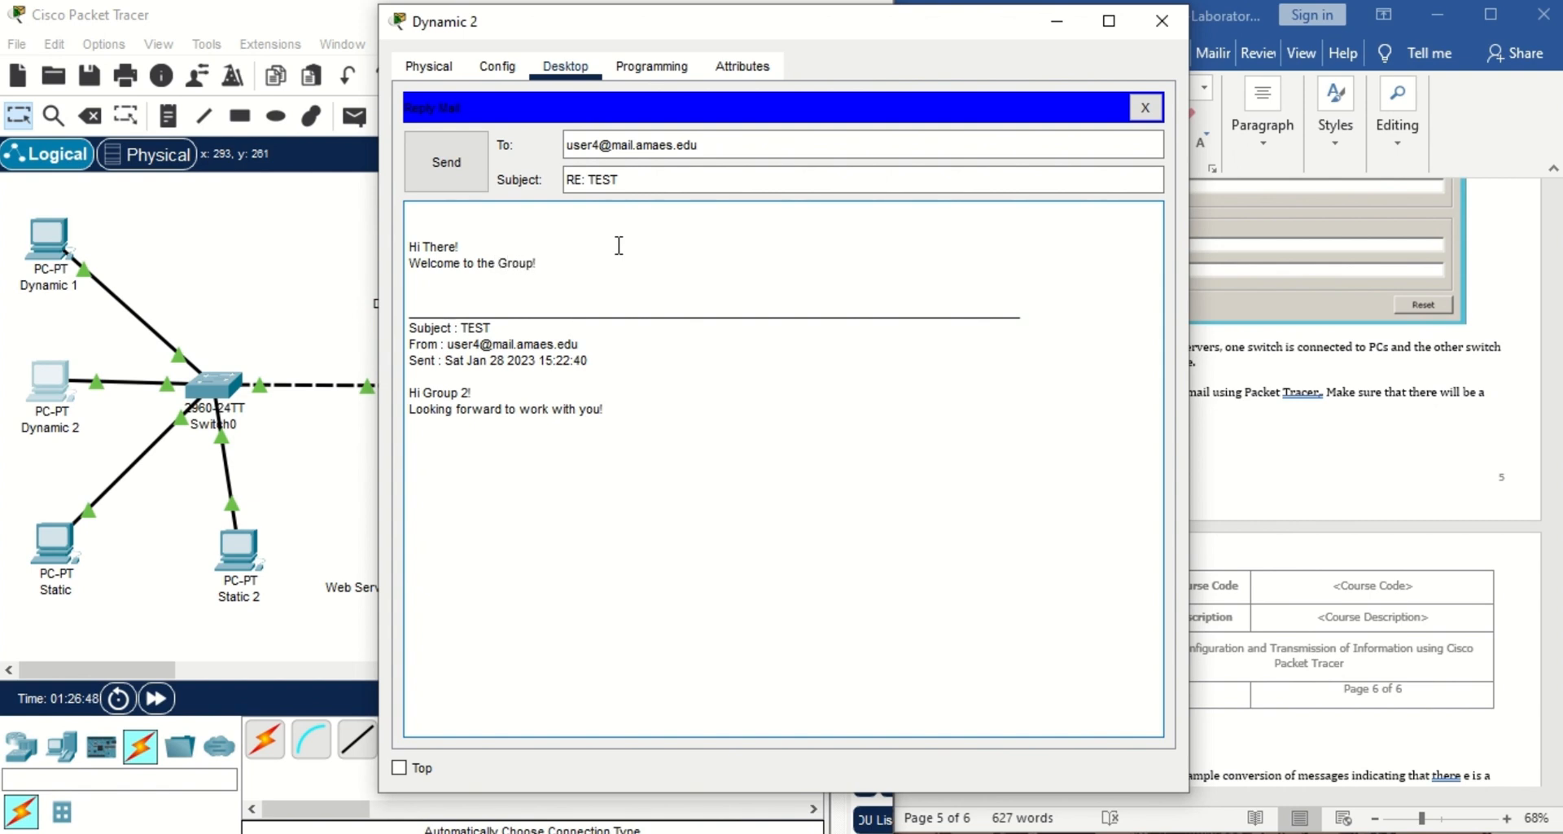
click(463, 169)
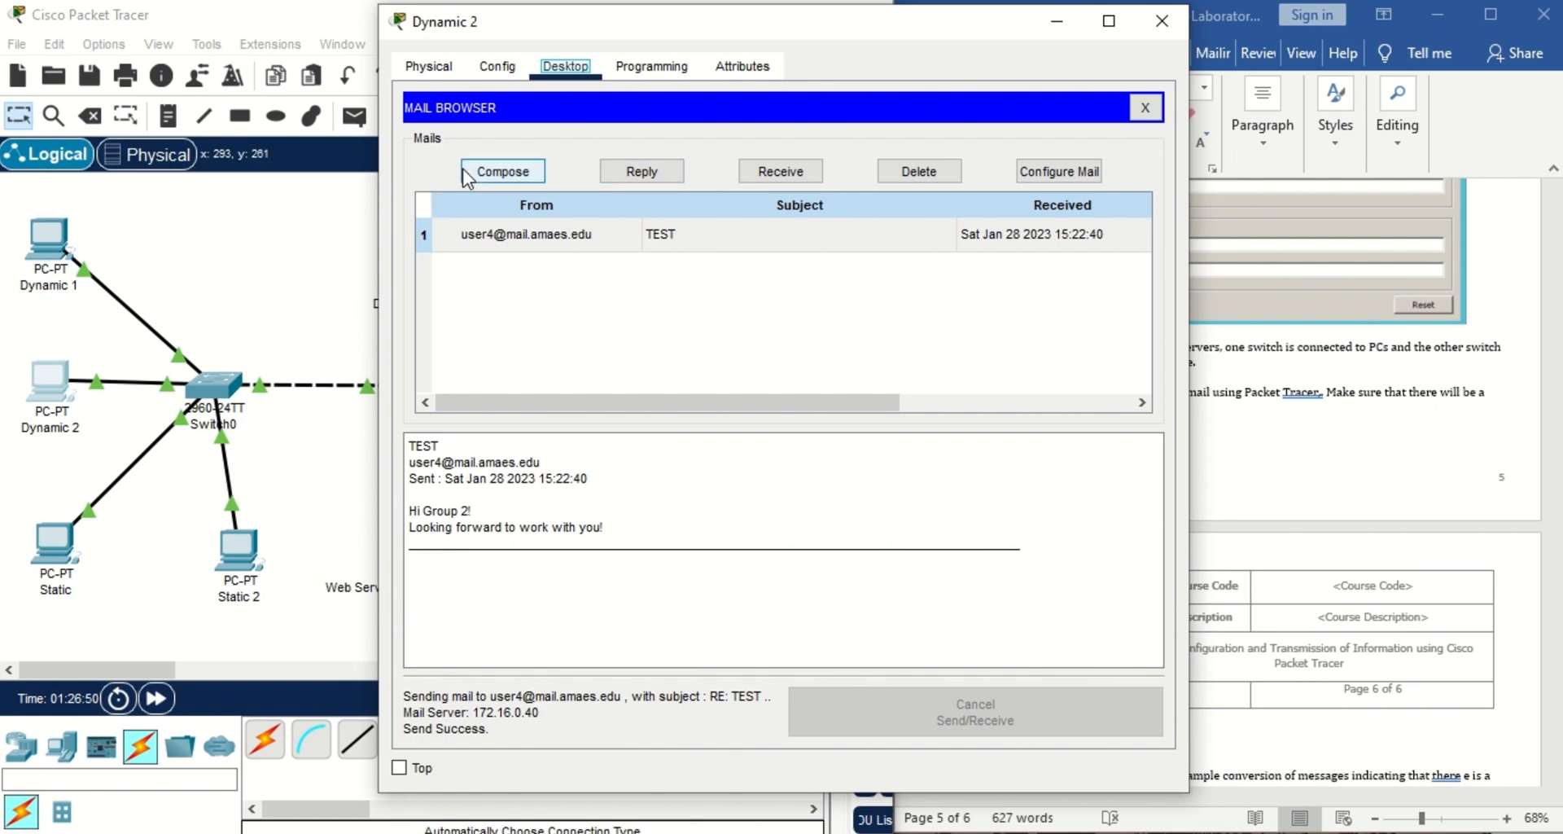
click(1162, 22)
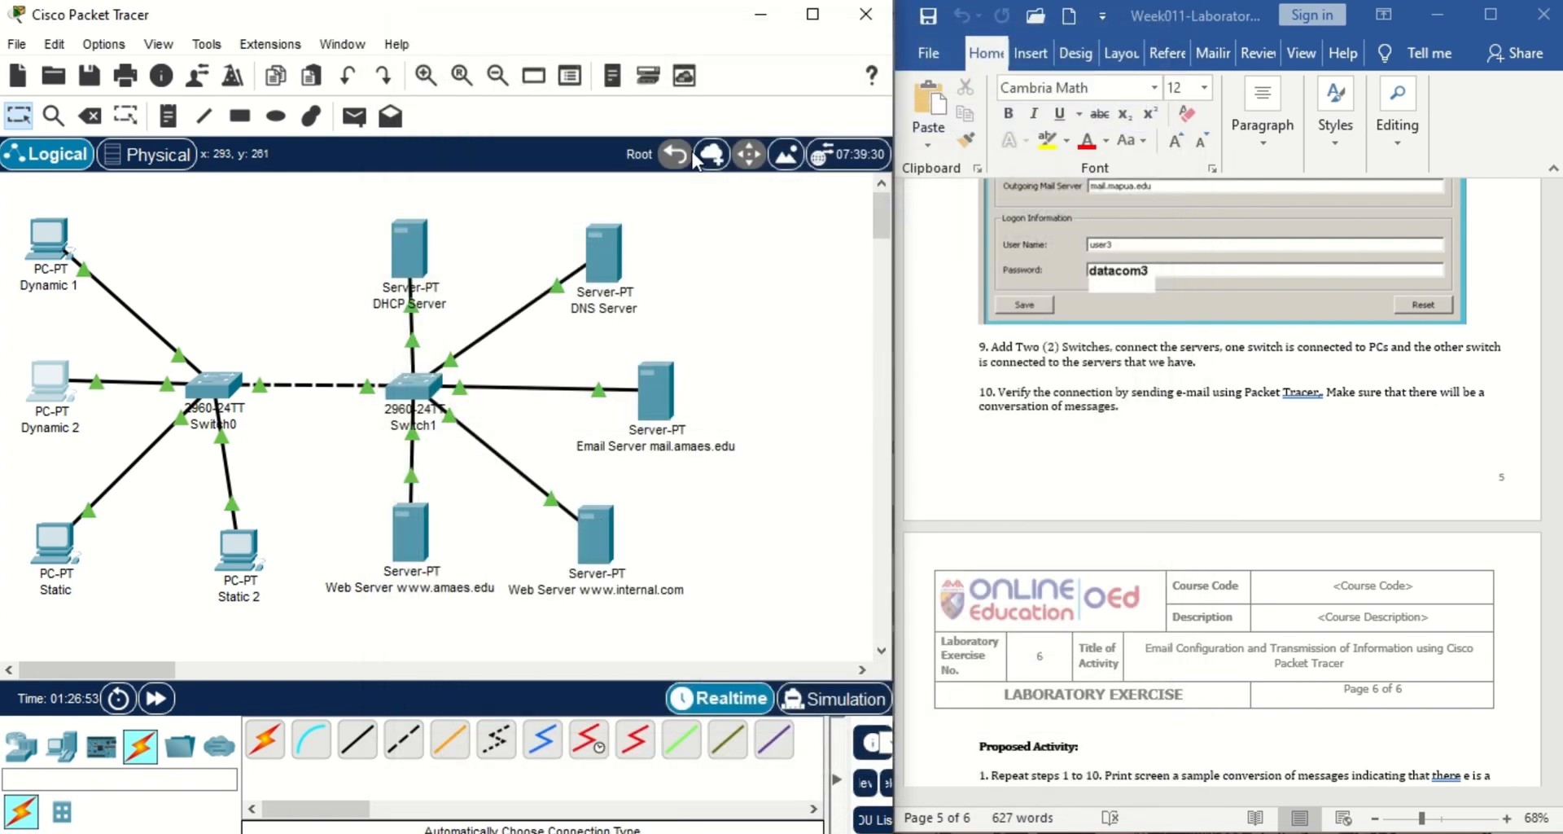
Fetch Static 2's mail, read the RE: TEST reply, then close Static 2's window.
click(221, 572)
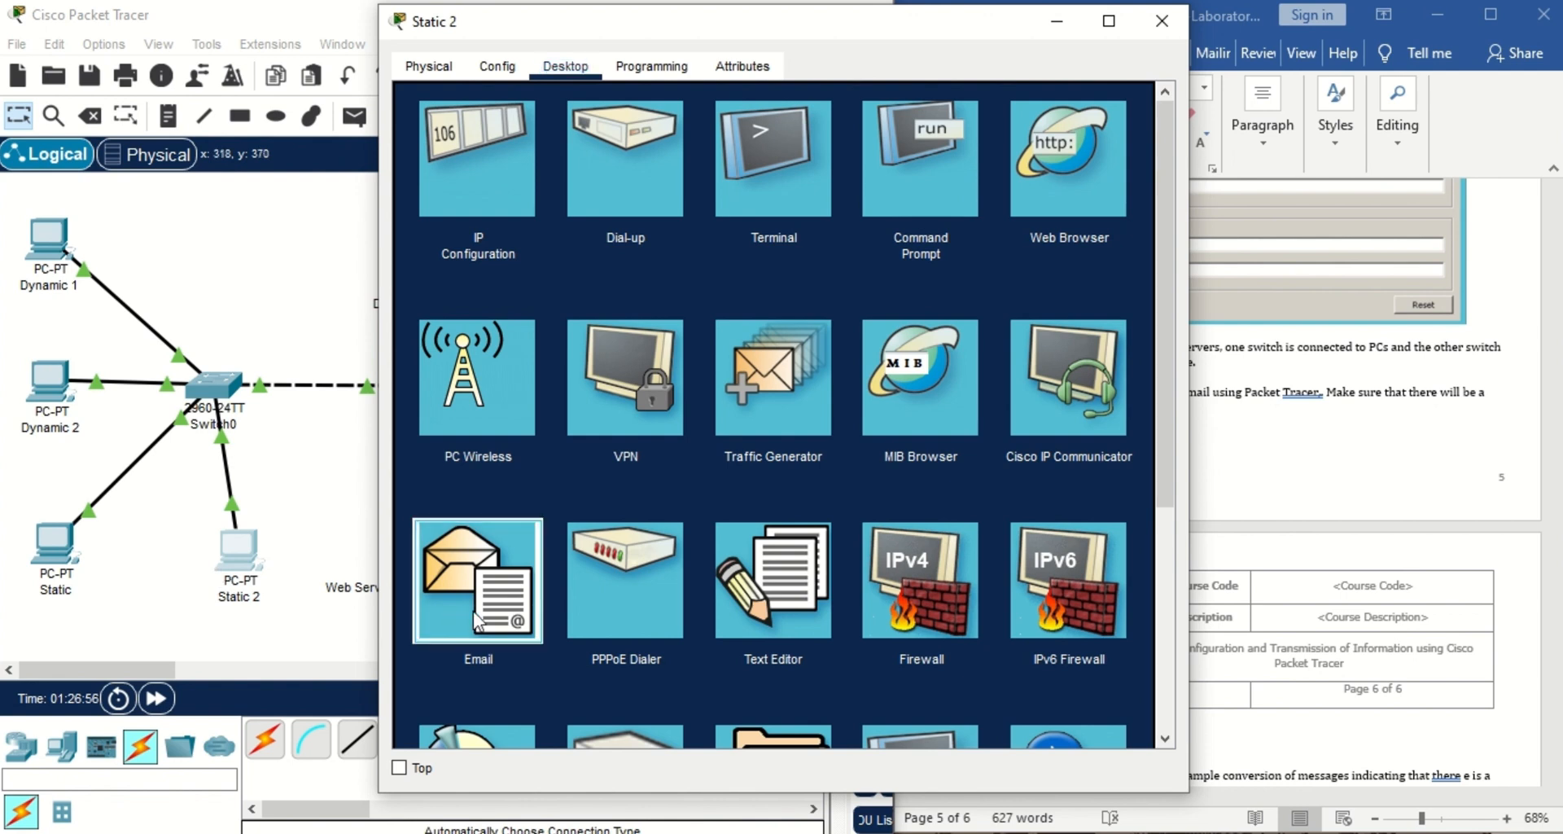
click(472, 610)
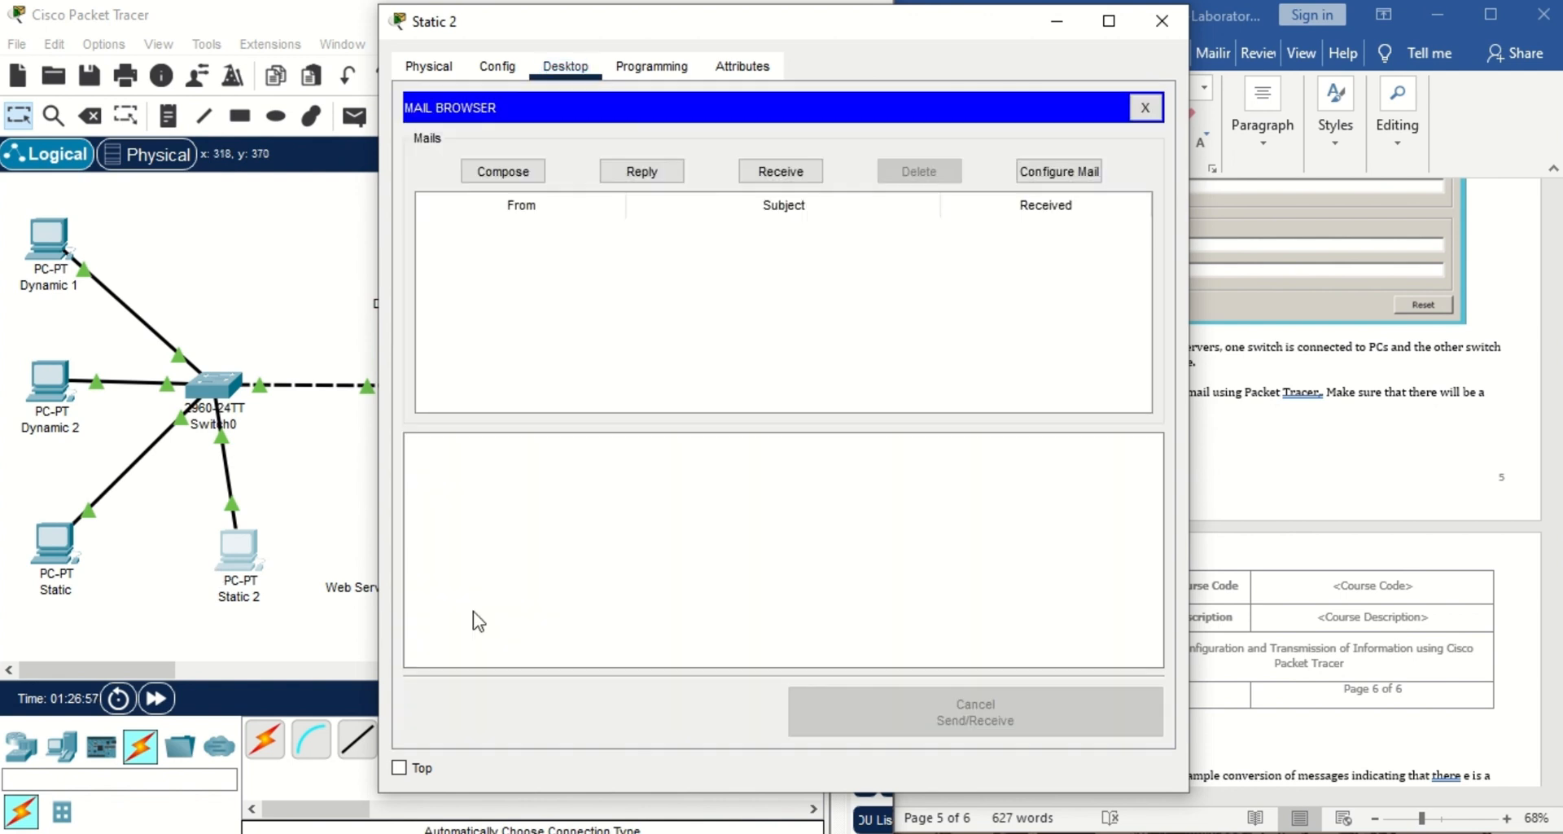
click(788, 179)
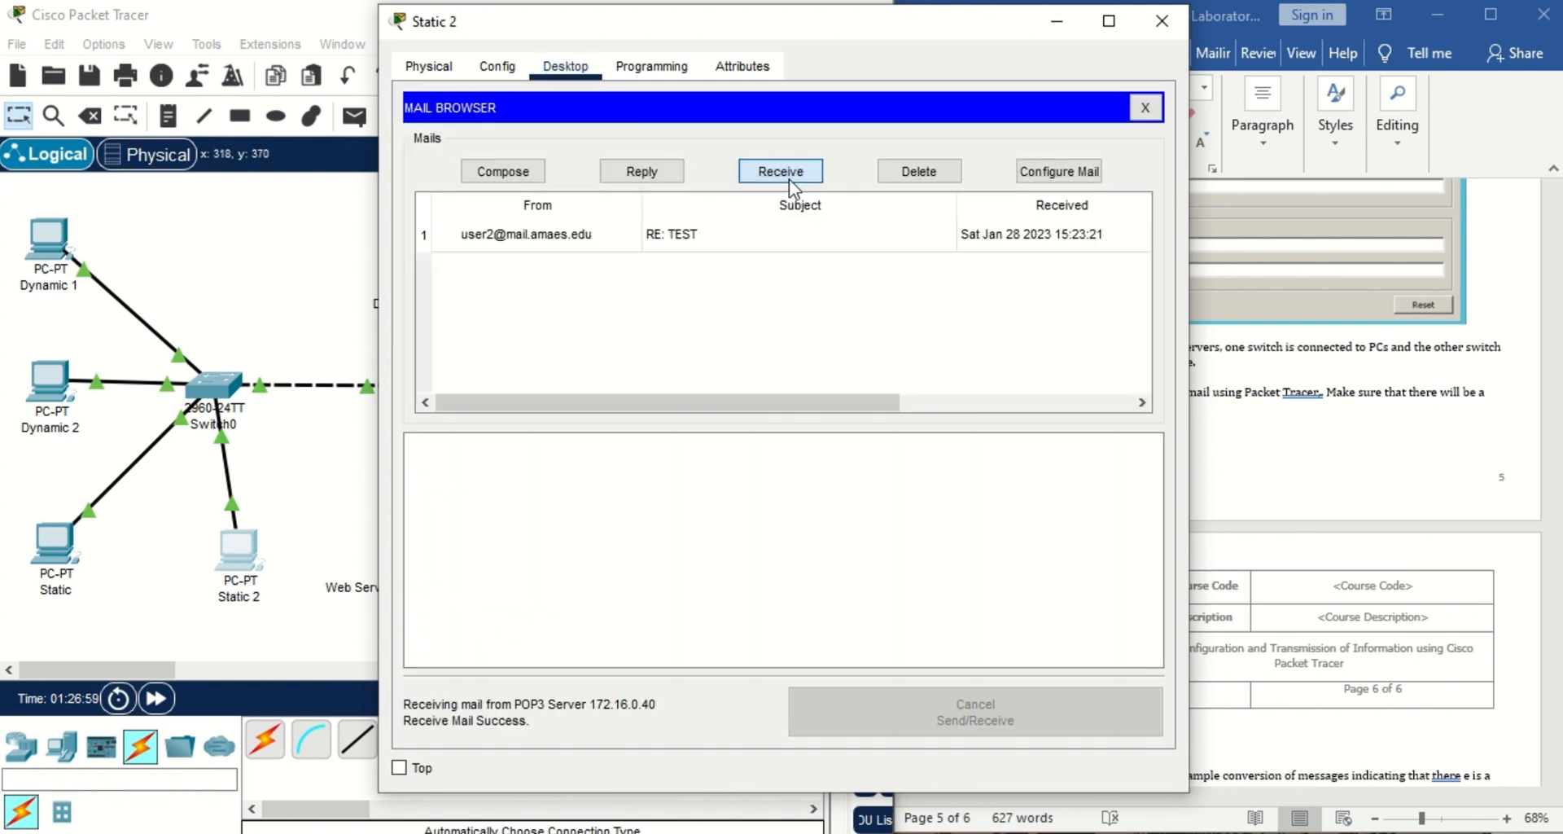
click(739, 232)
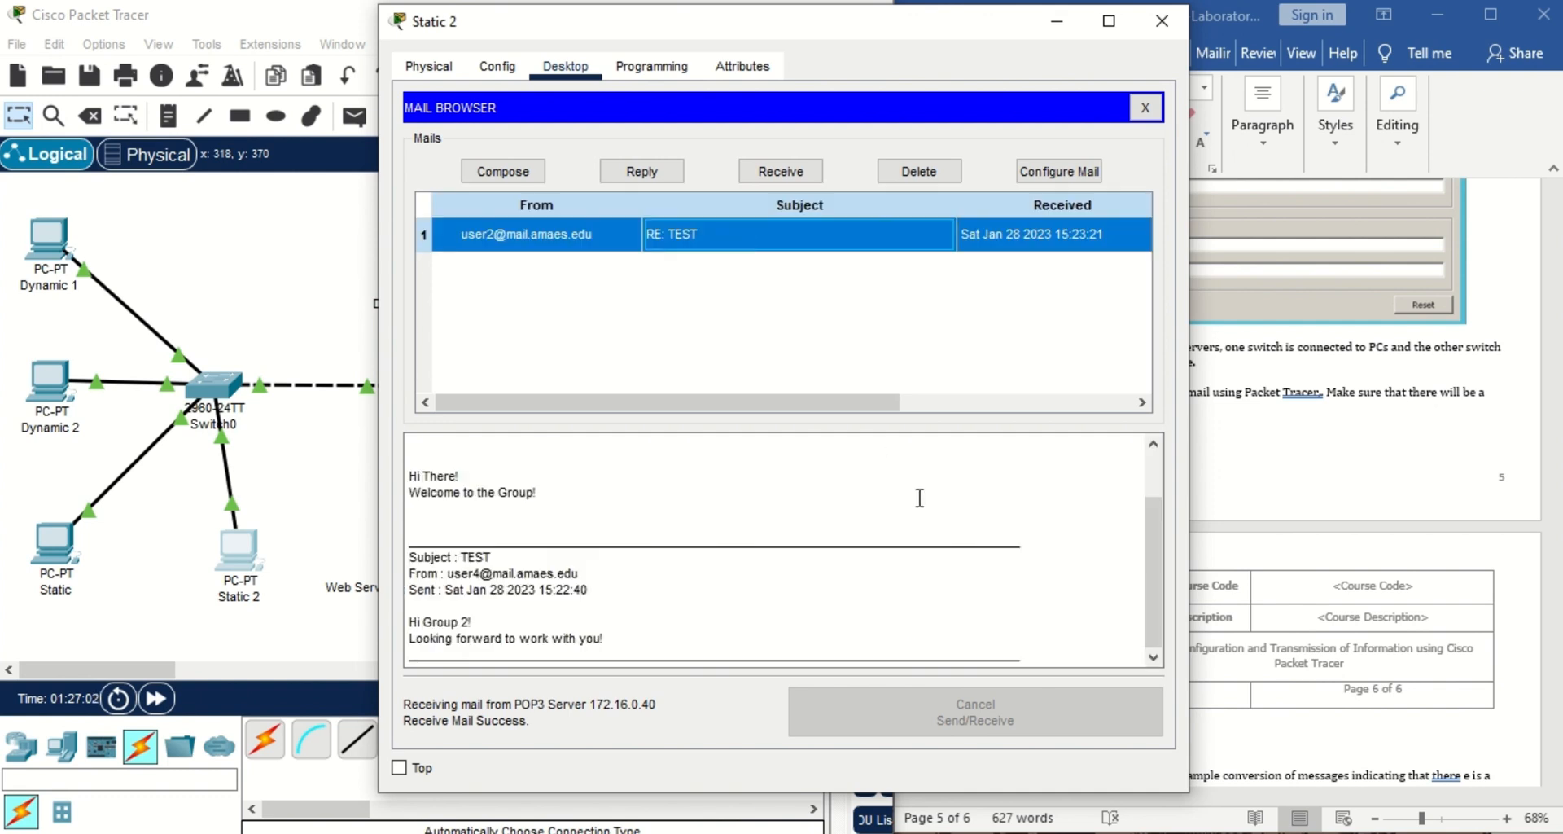
drag(1160, 555, 1171, 479)
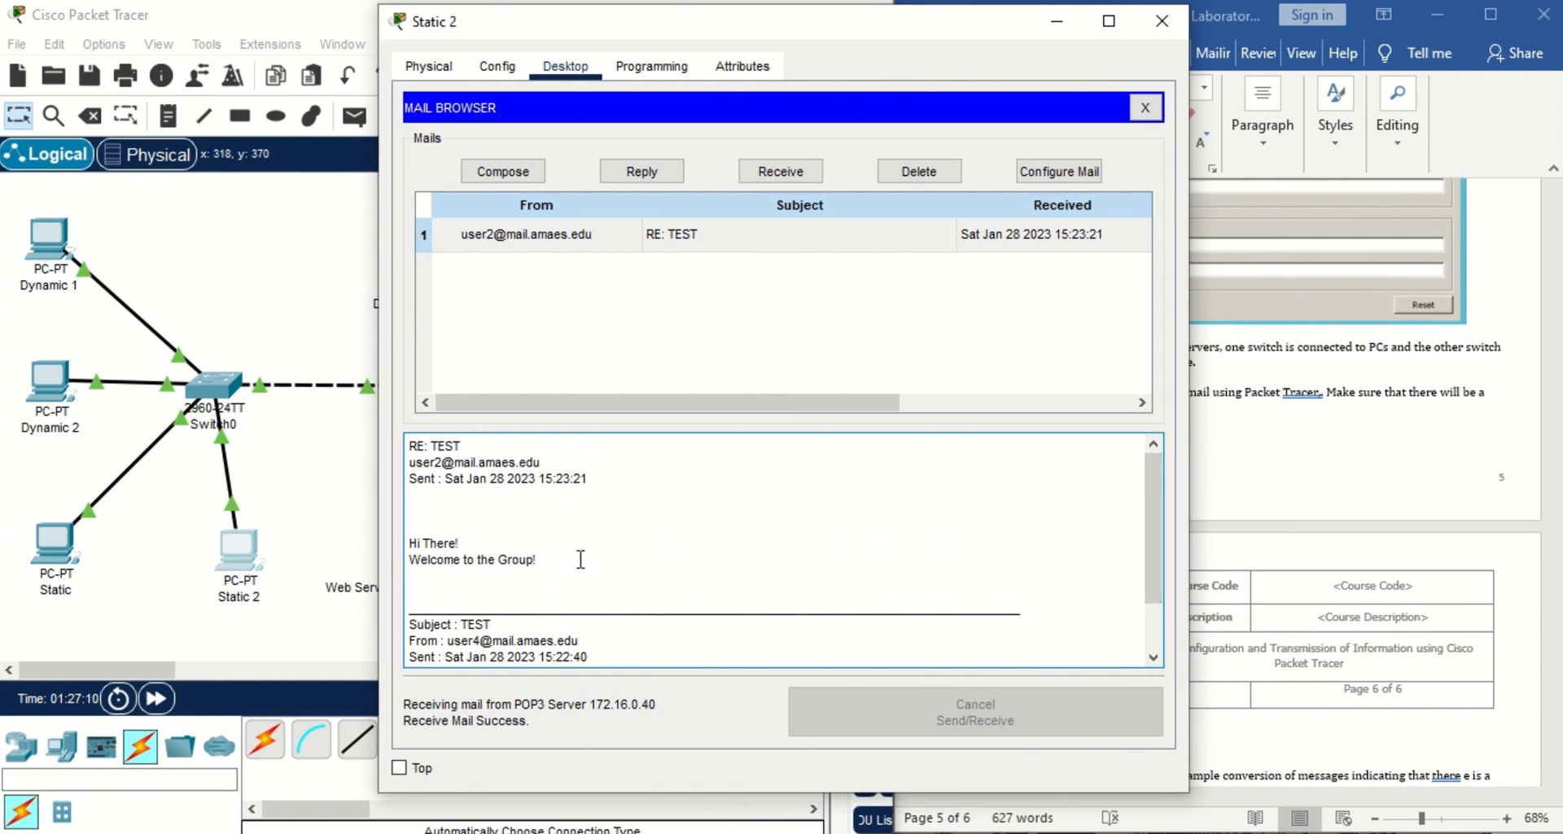
drag(1162, 516, 1163, 677)
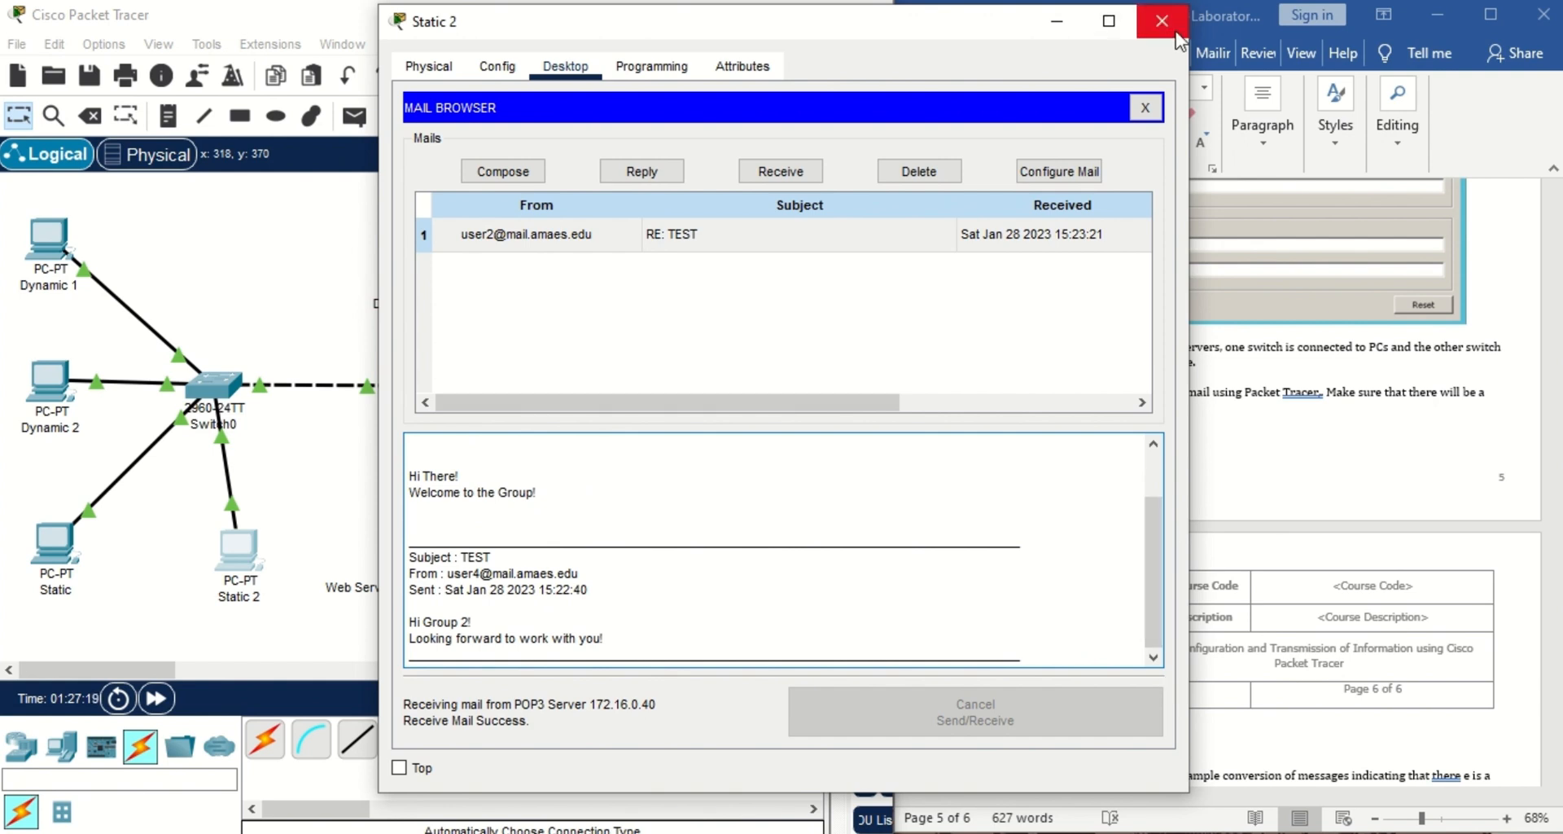
drag(1149, 544, 1165, 448)
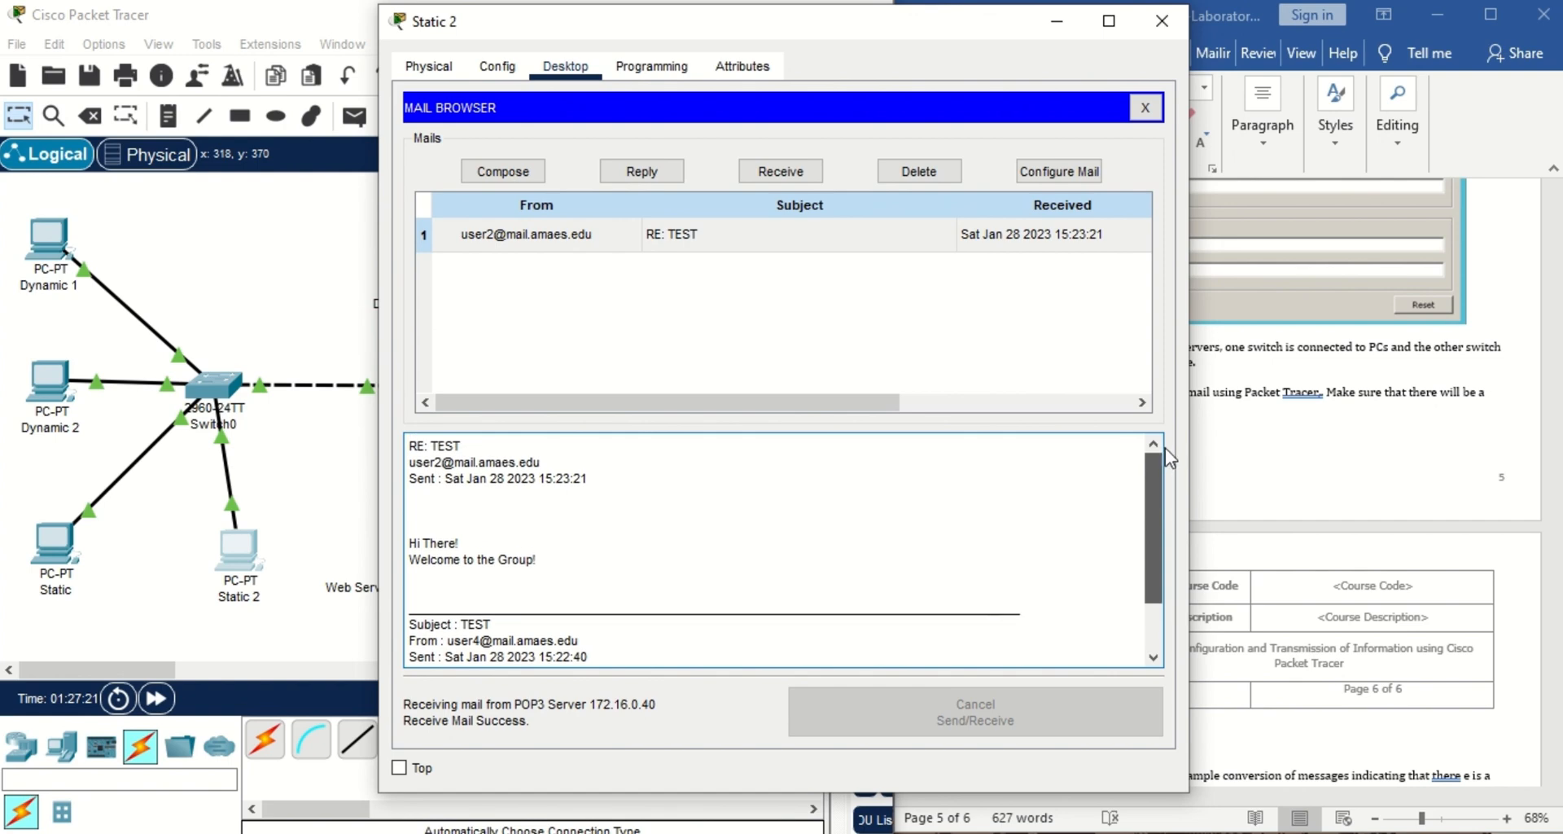
click(1169, 23)
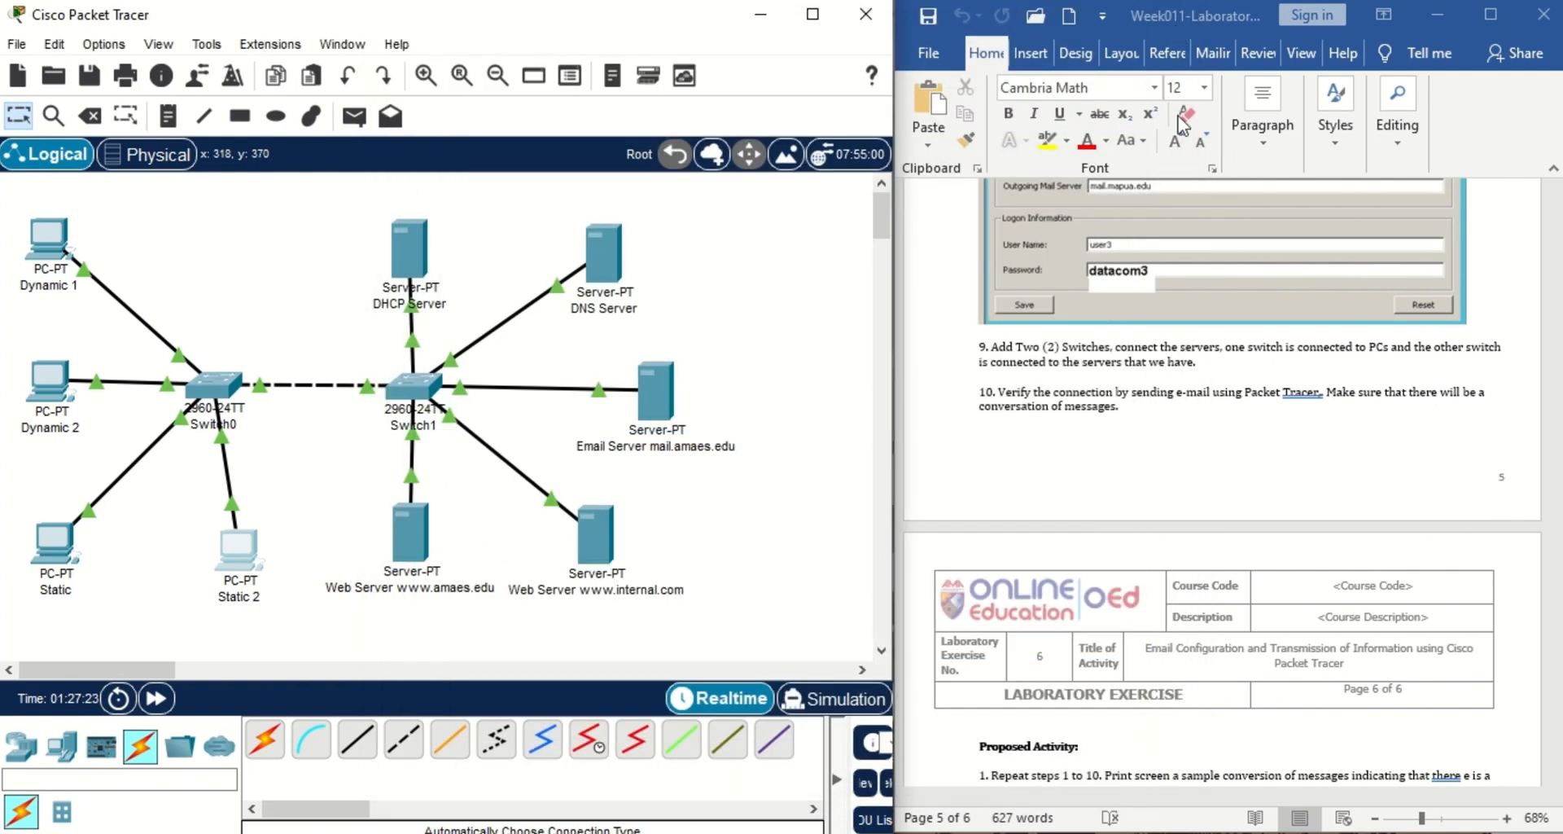
Bring the lab instructions document forward and scroll down it toward the Lab 006 slides.
click(1436, 498)
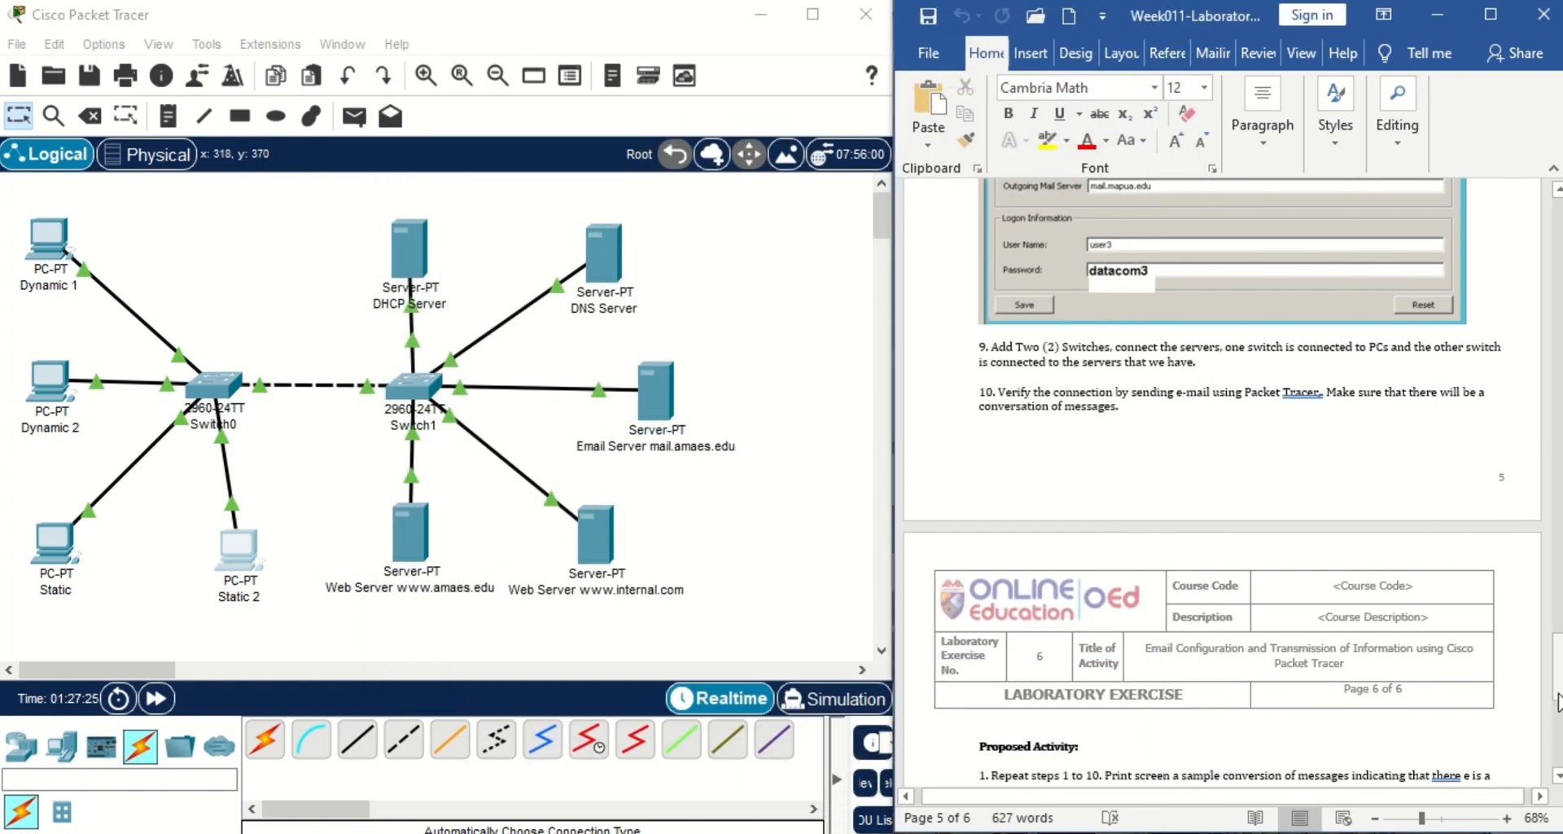
click(1557, 699)
drag(1556, 698, 1556, 736)
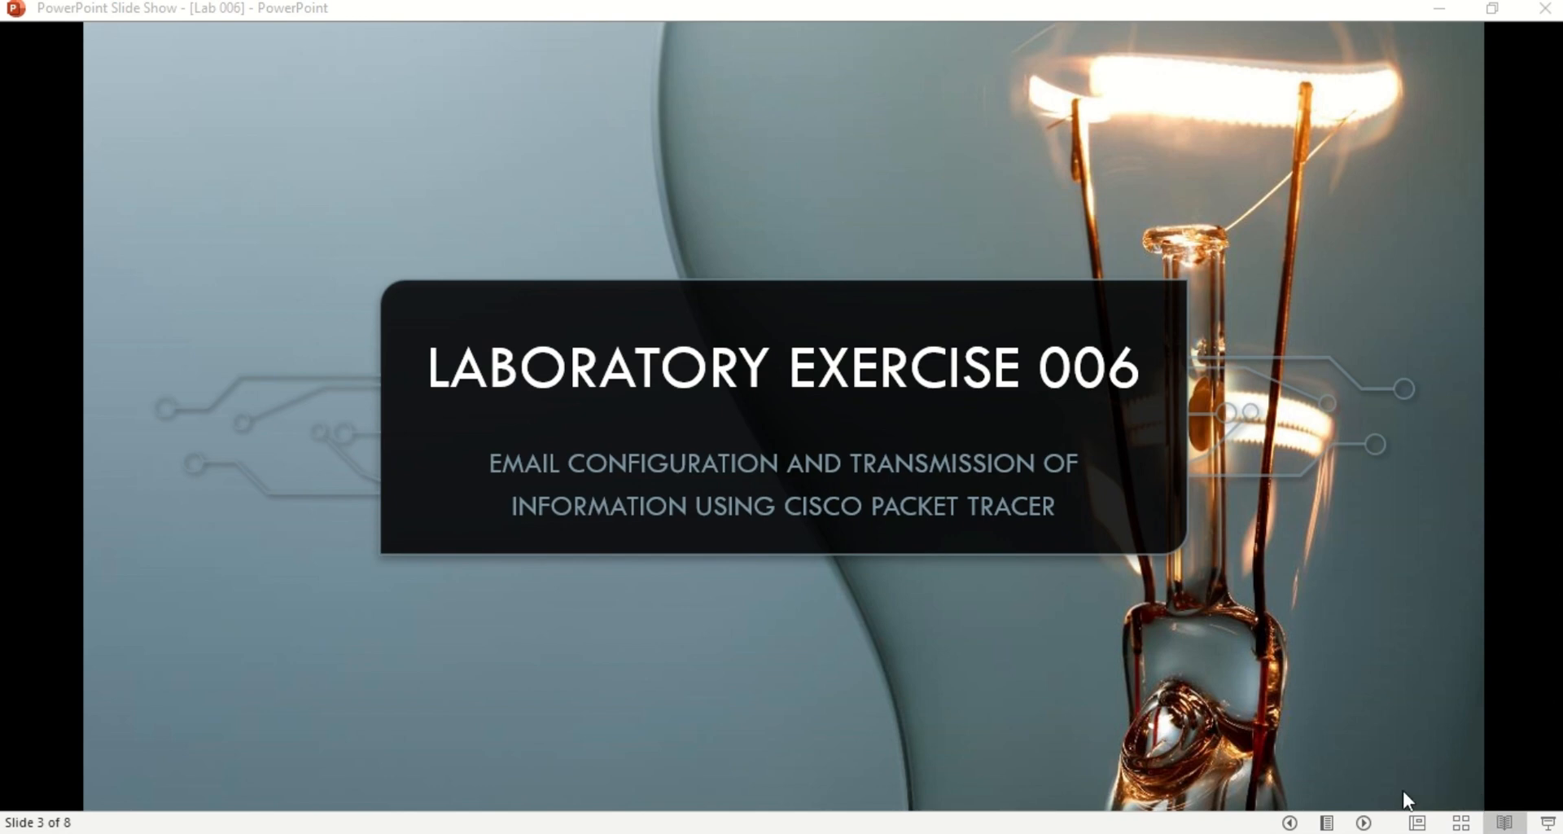
Advance the slide show through the E-mail server slide to slide 5, revealing each answer bullet.
click(1364, 823)
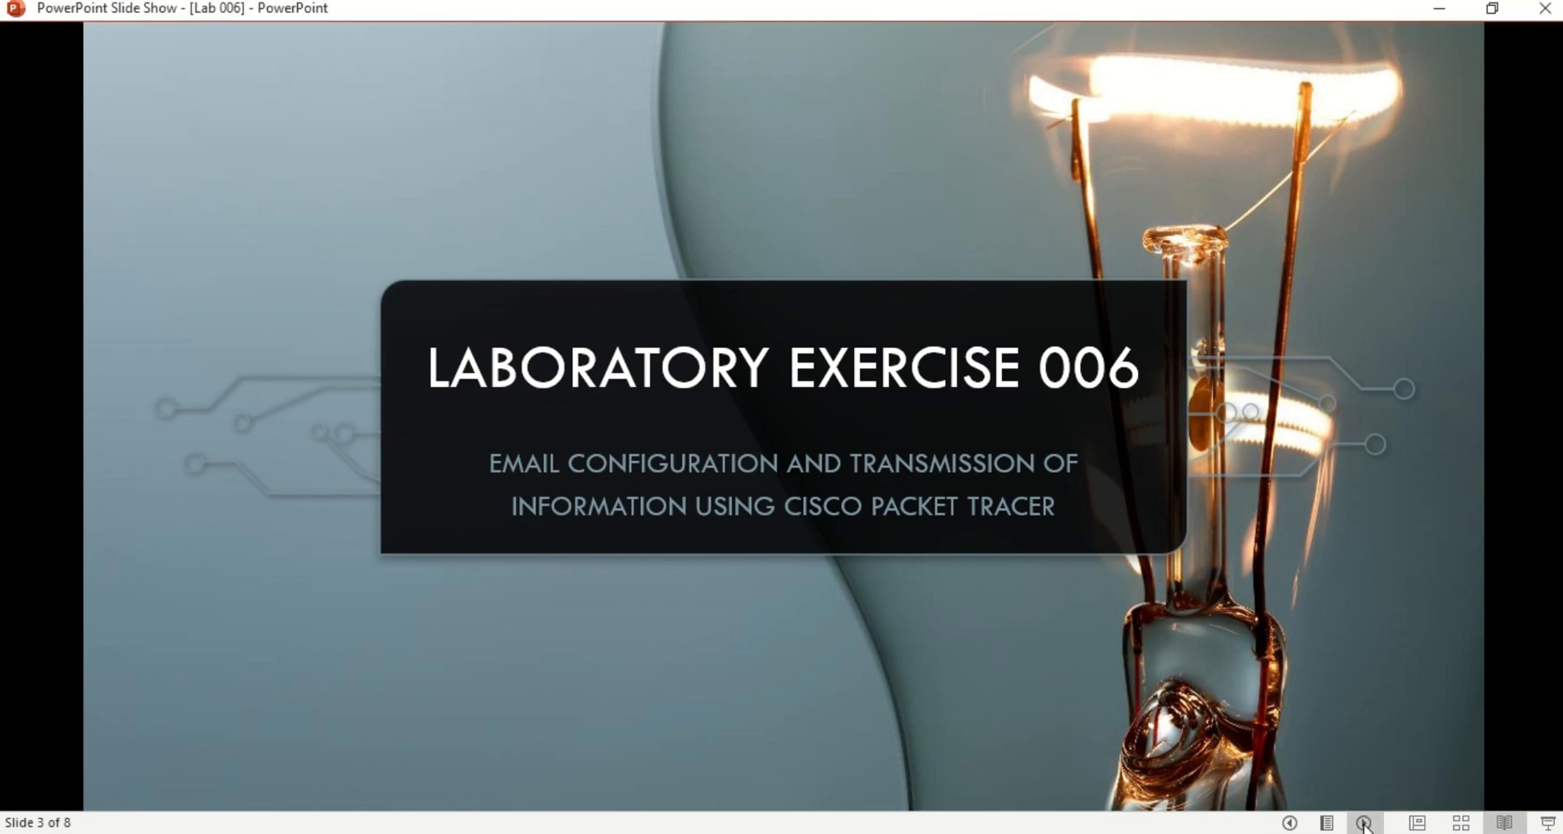
click(1364, 823)
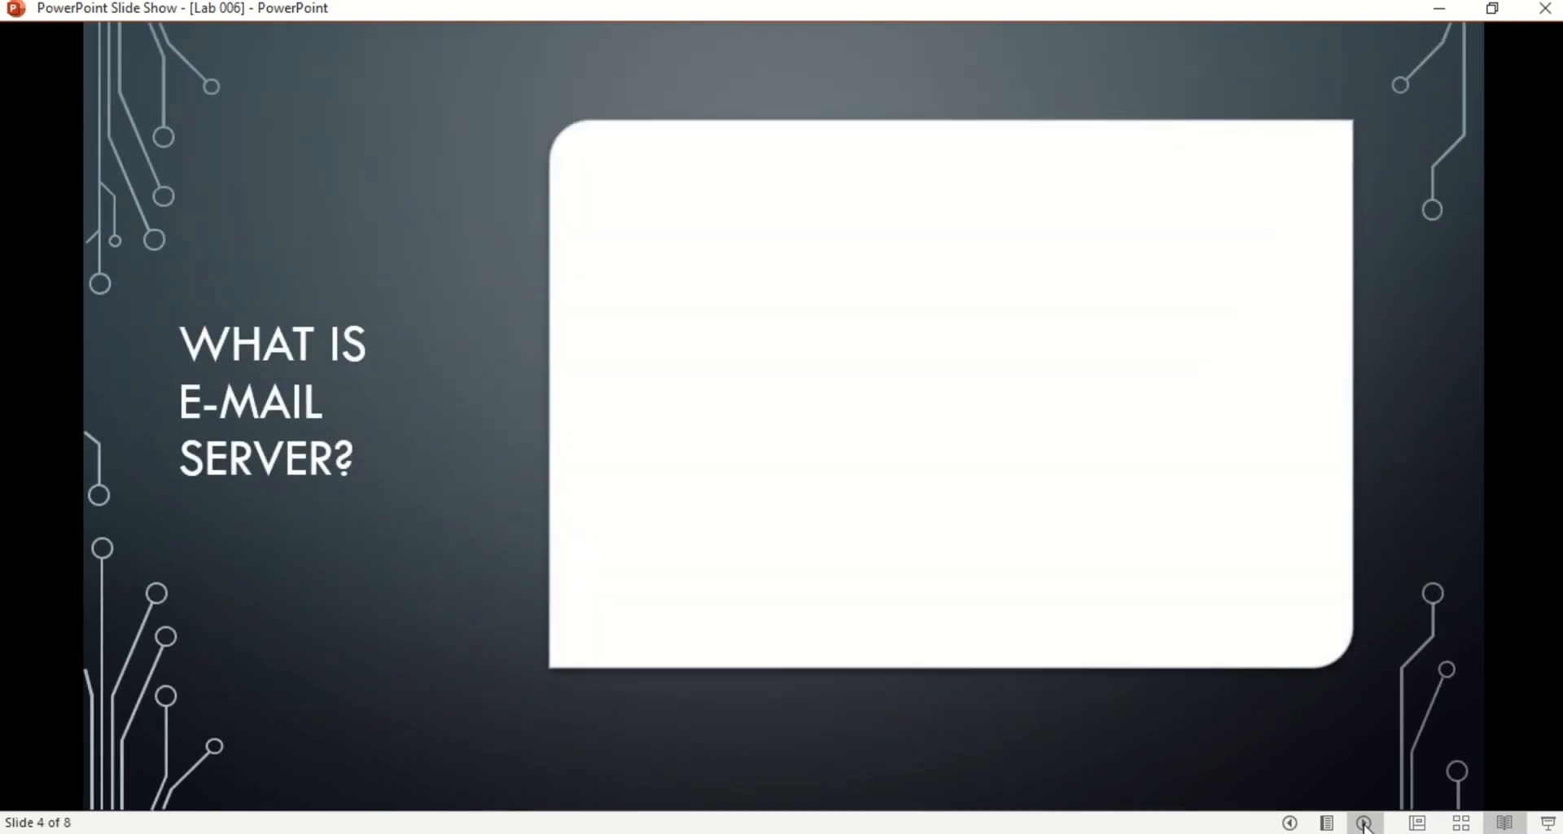
click(1363, 823)
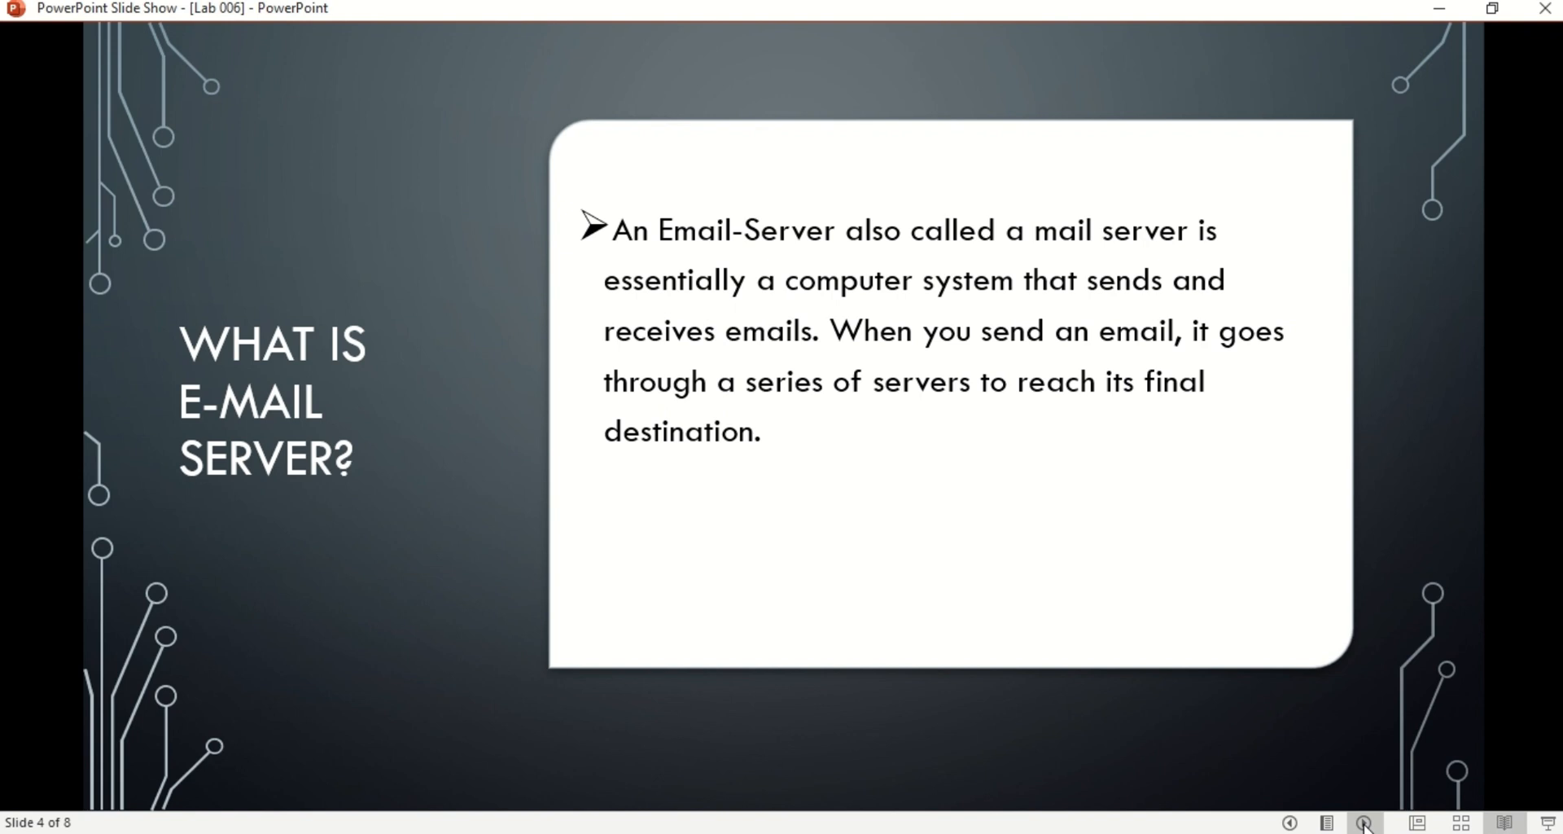
click(1365, 822)
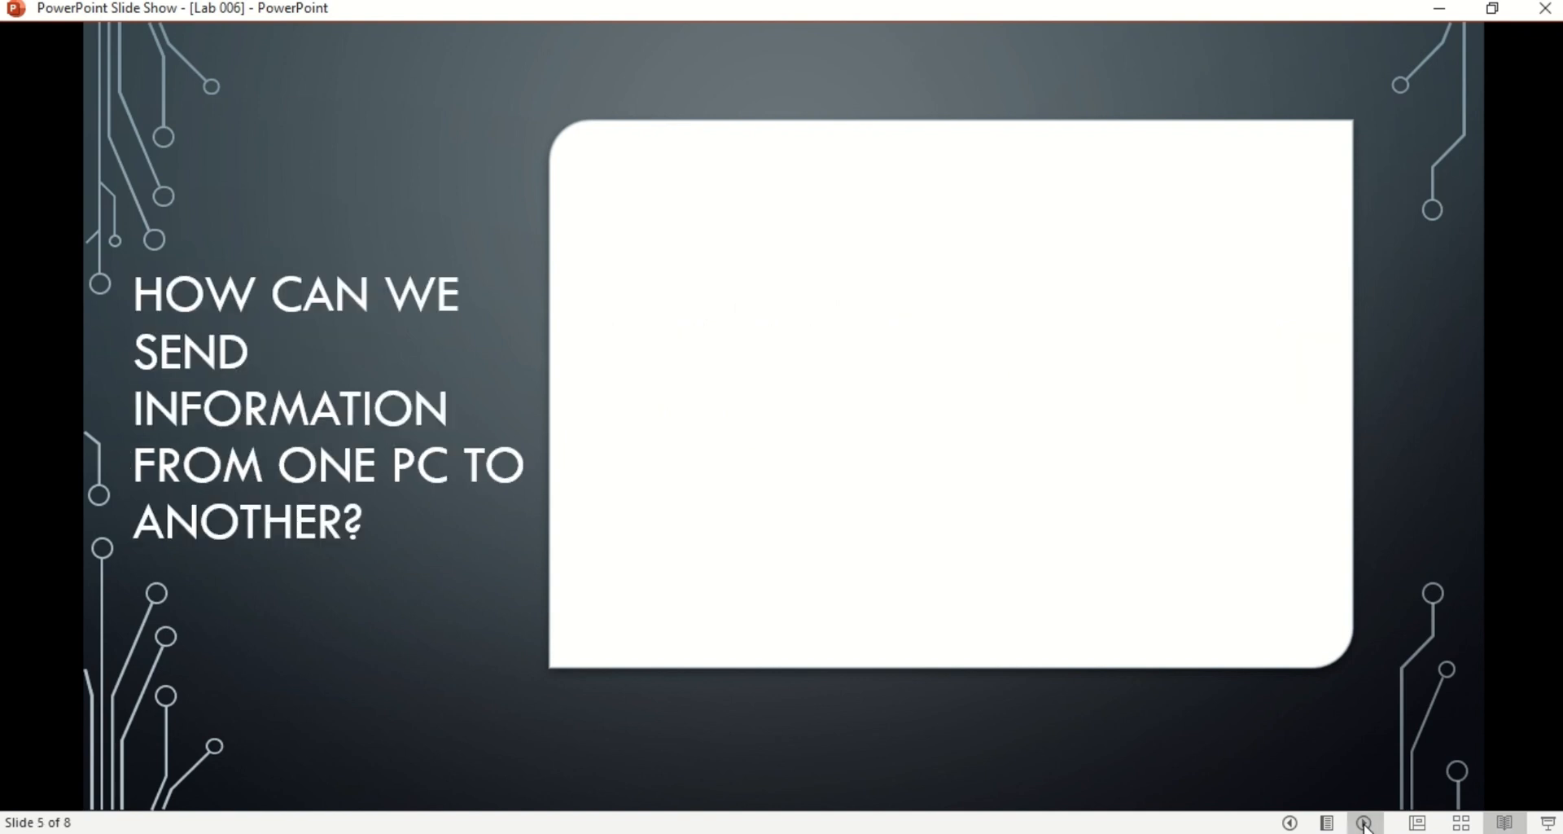
click(1364, 822)
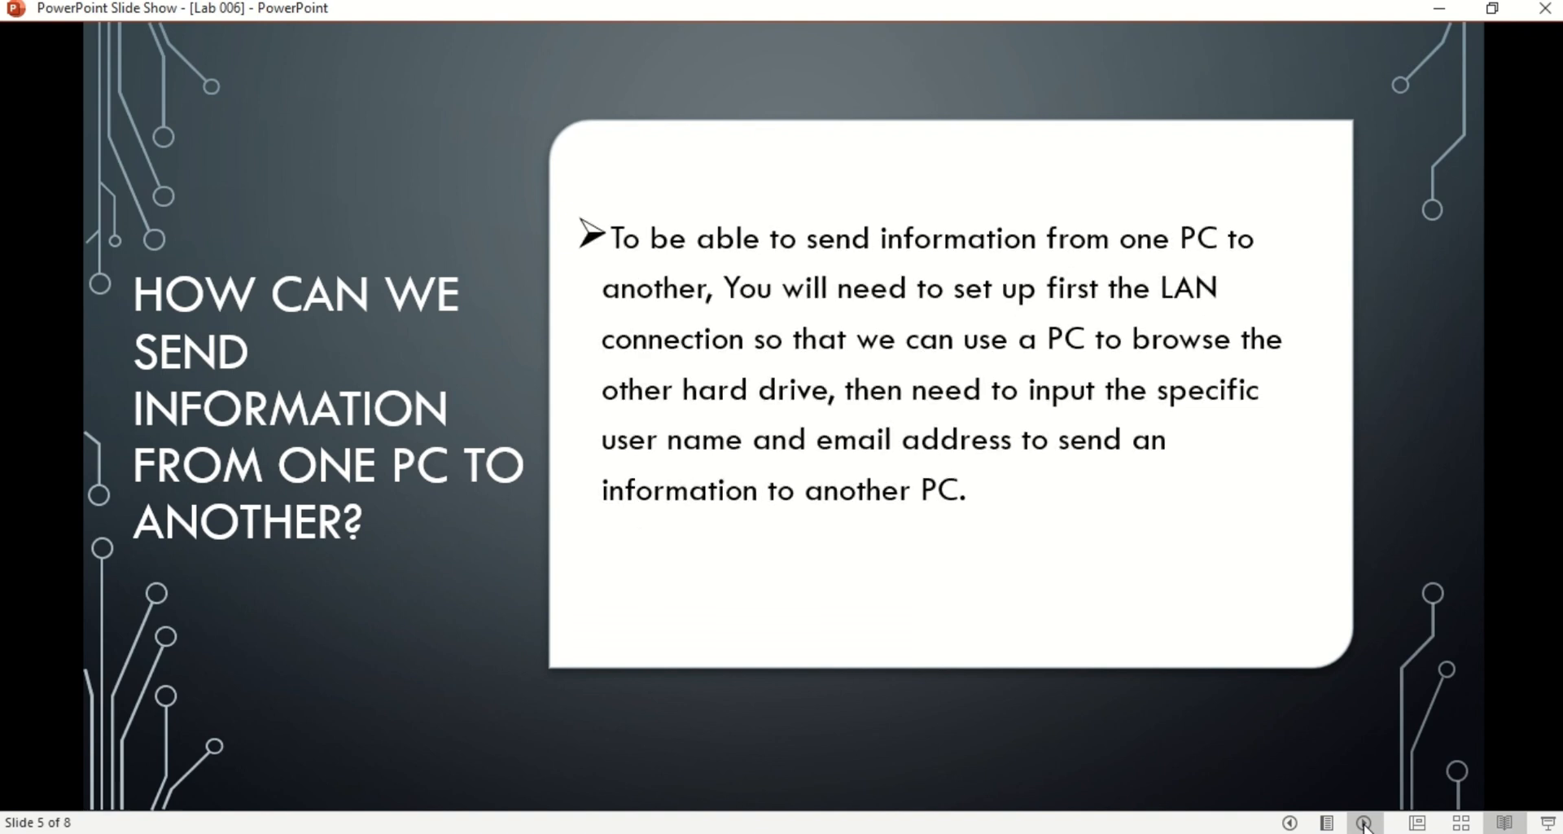